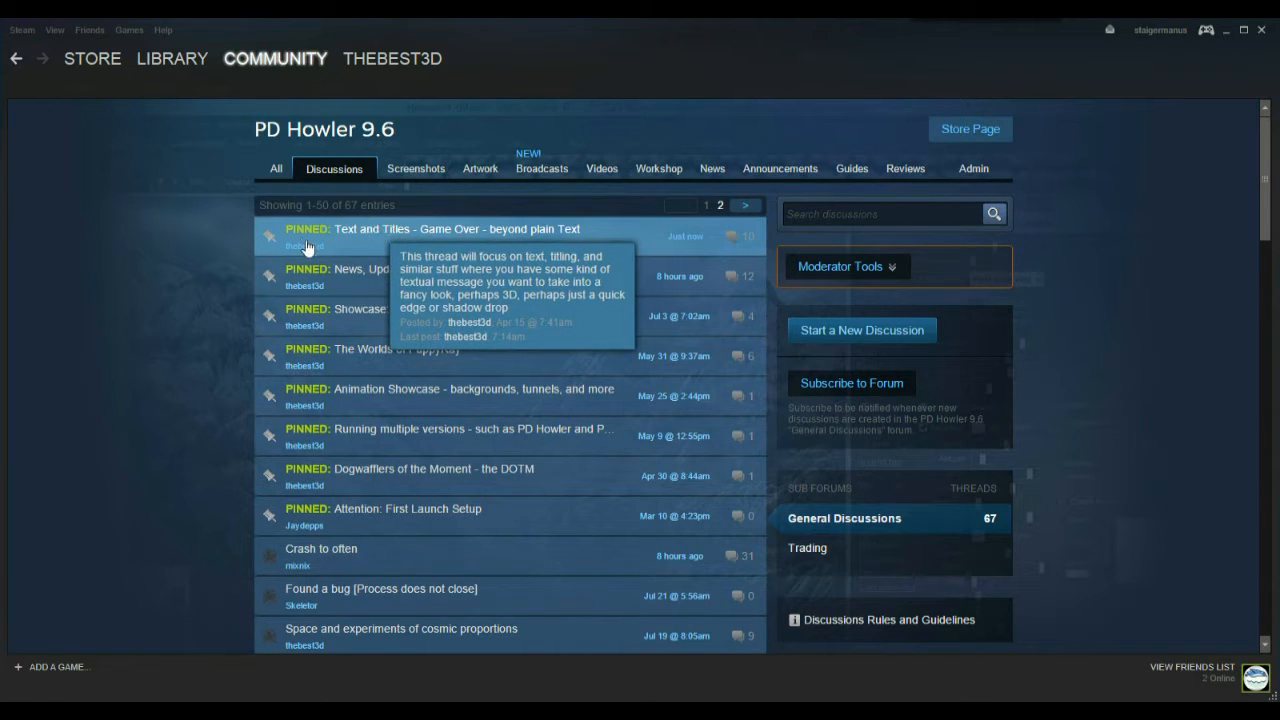
Step: Open the pinned "Text and Titles - Game Over - beyond plain Text" discussion and look through its comments to the last post
click(370, 232)
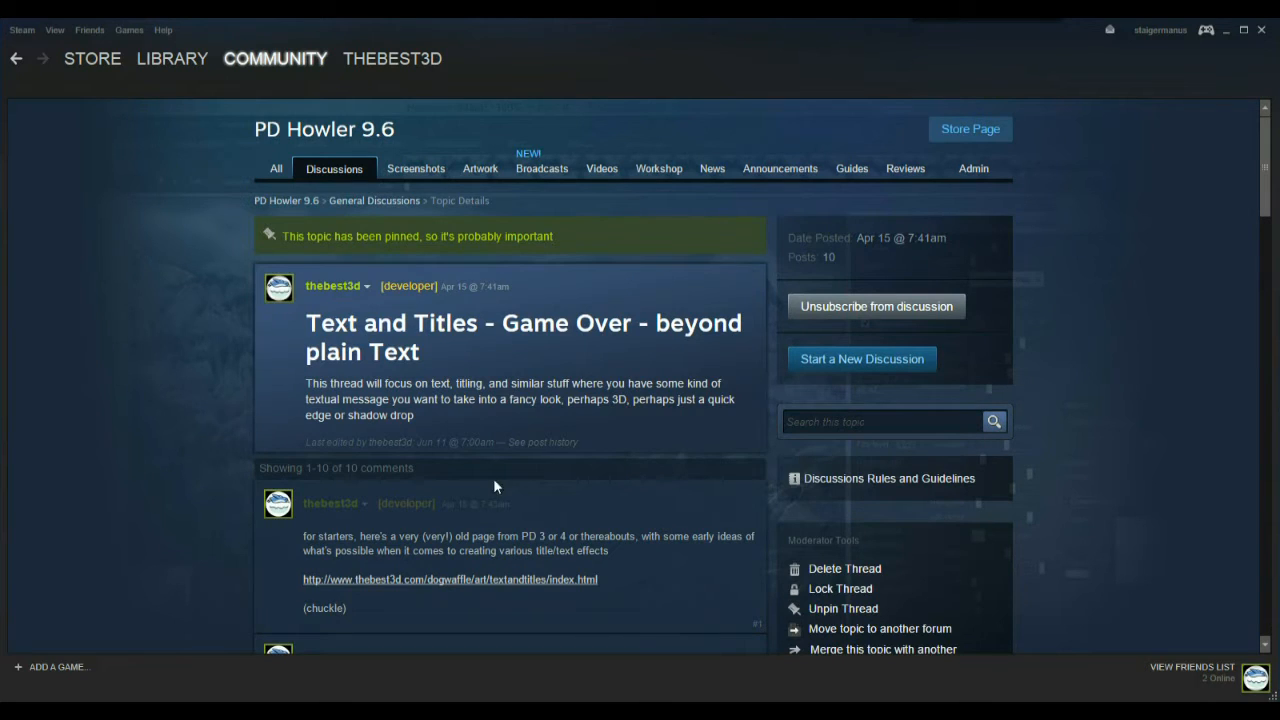
scroll(238, 348, down, 3)
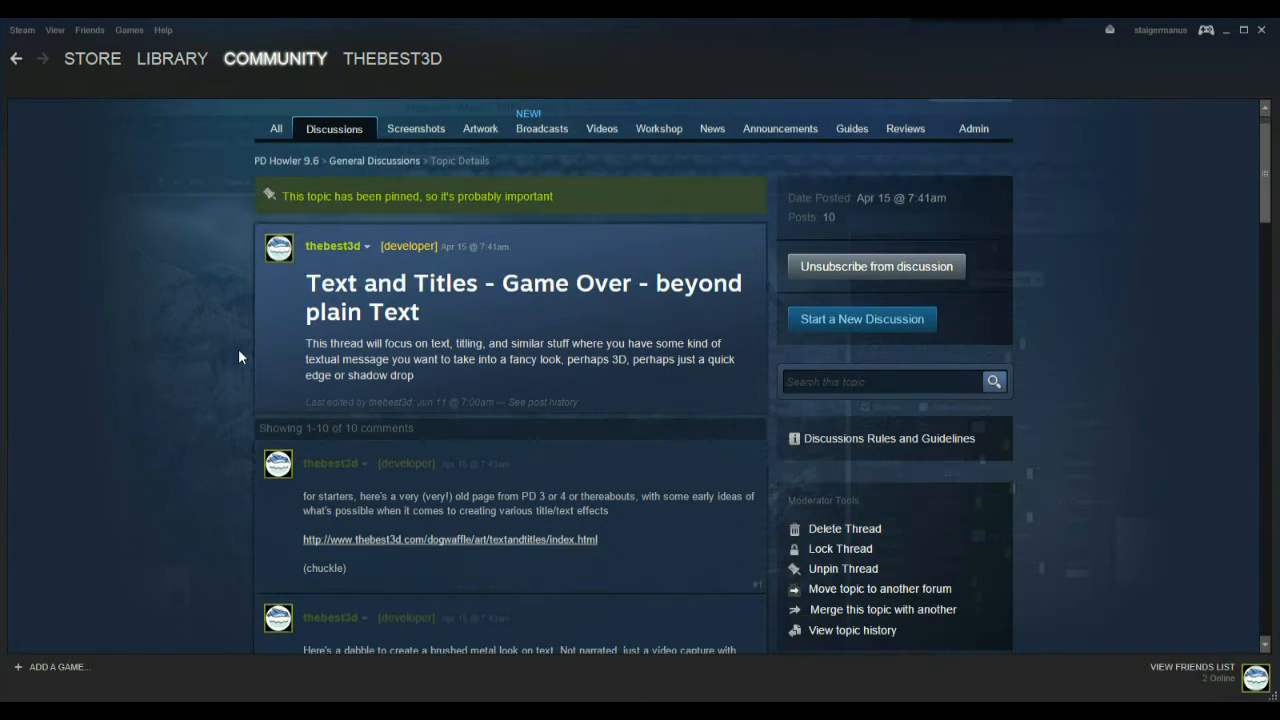
scroll(238, 348, down, 9)
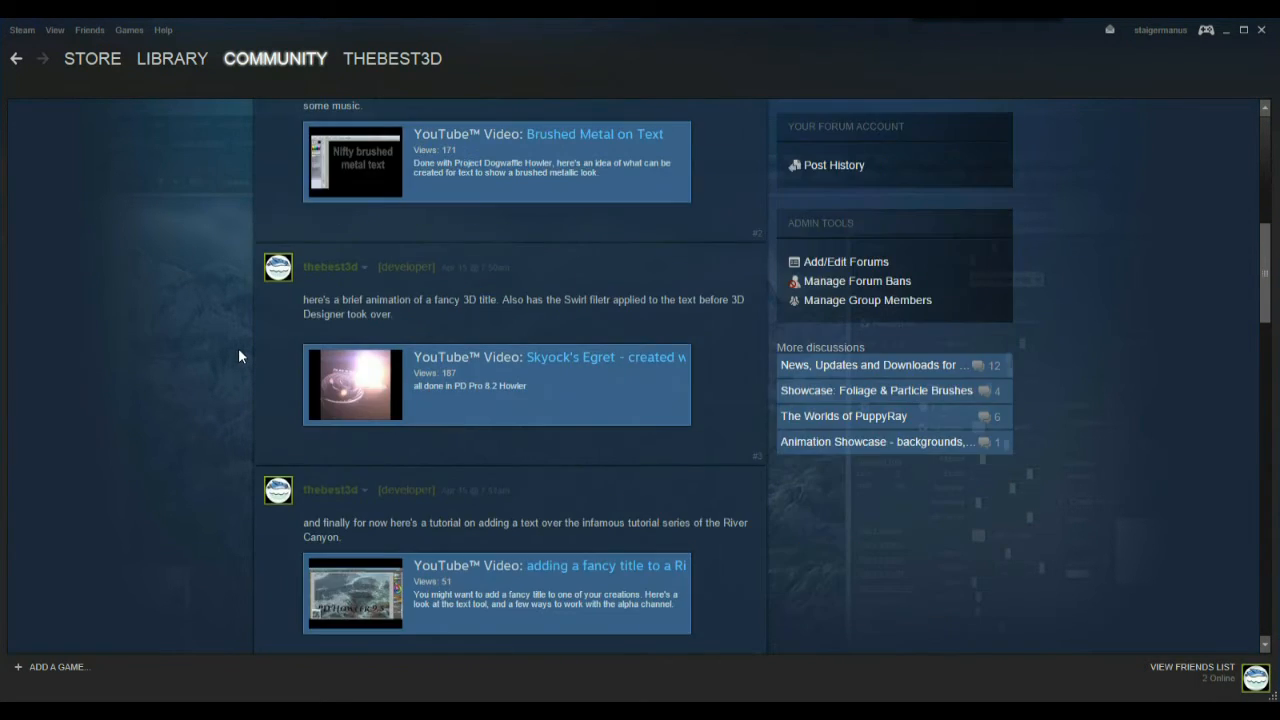
scroll(238, 349, down, 12)
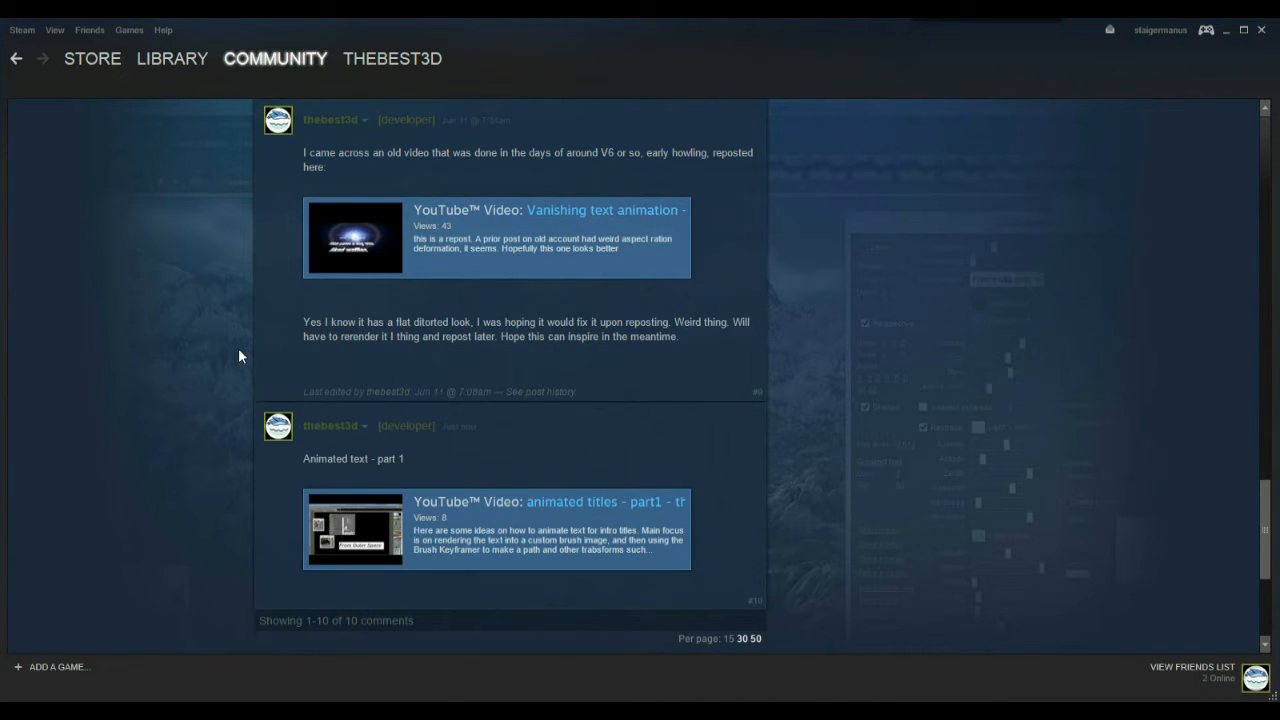
scroll(150, 341, down, 2)
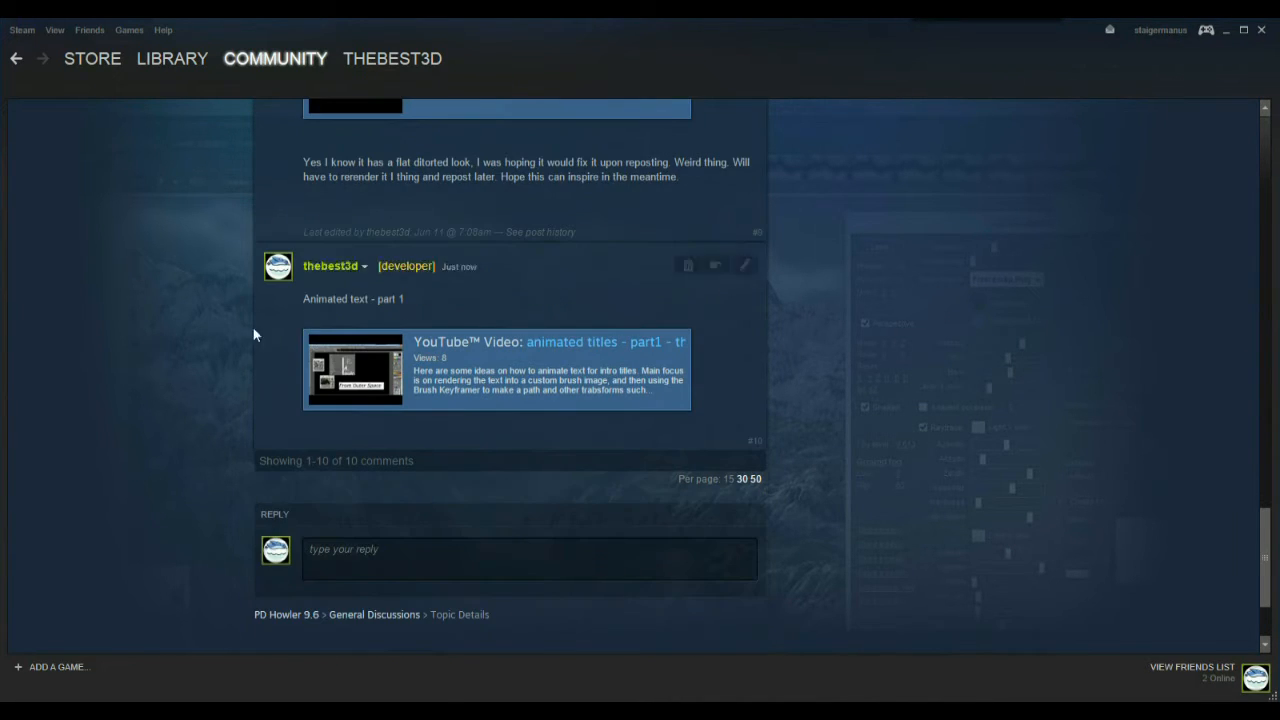
scroll(188, 331, down, 2)
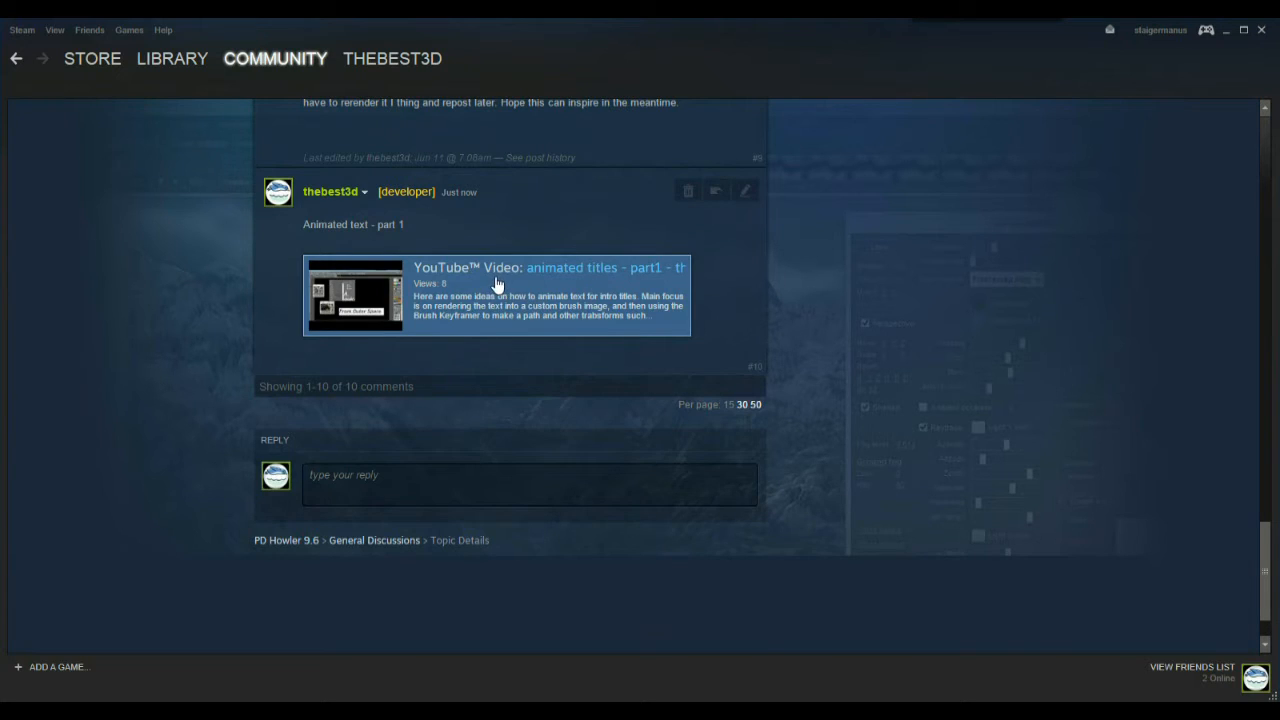
Step: Play the "animated titles - part1" video in the last post with its sound muted, and pause it
click(496, 285)
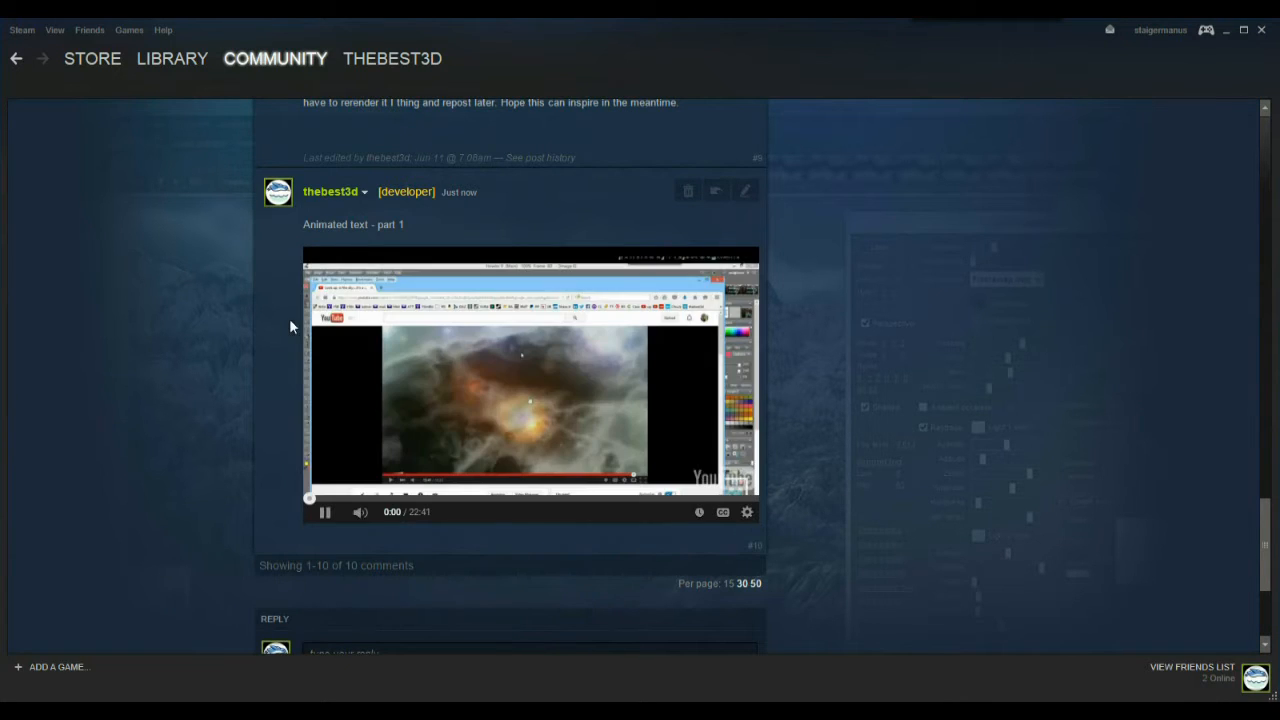
click(361, 514)
click(574, 428)
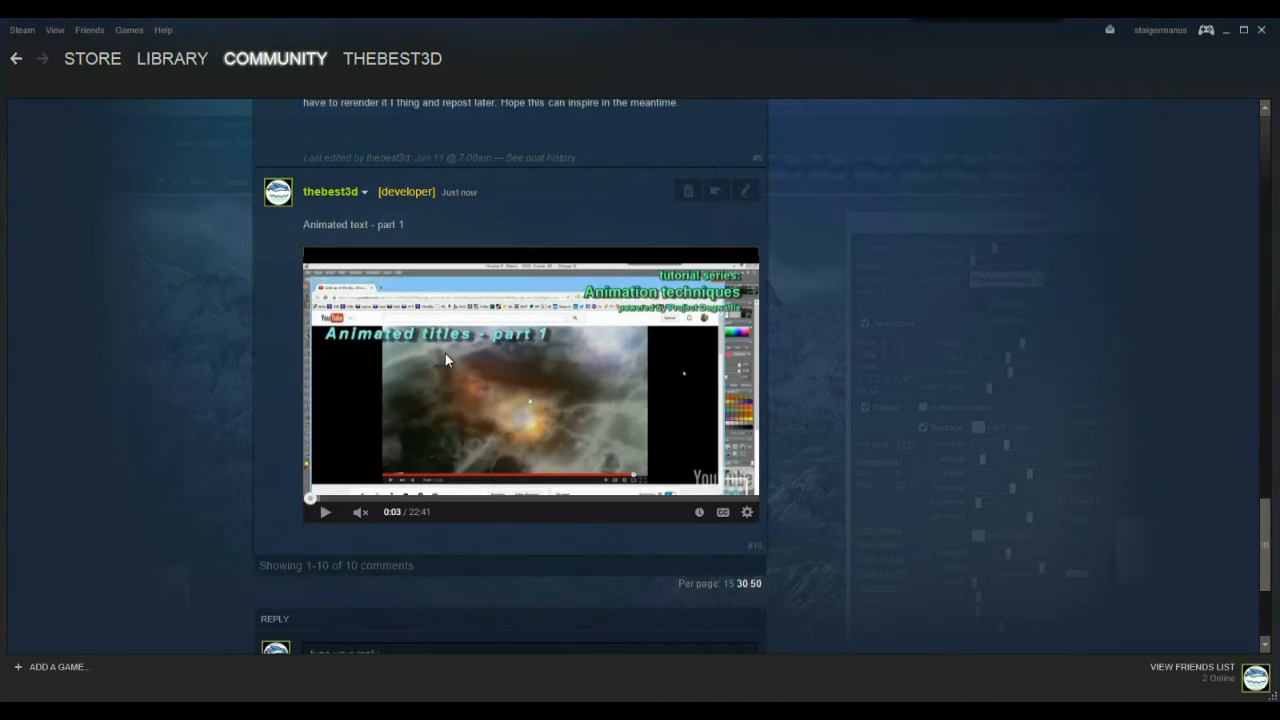
click(518, 394)
click(326, 512)
scroll(194, 306, up, 2)
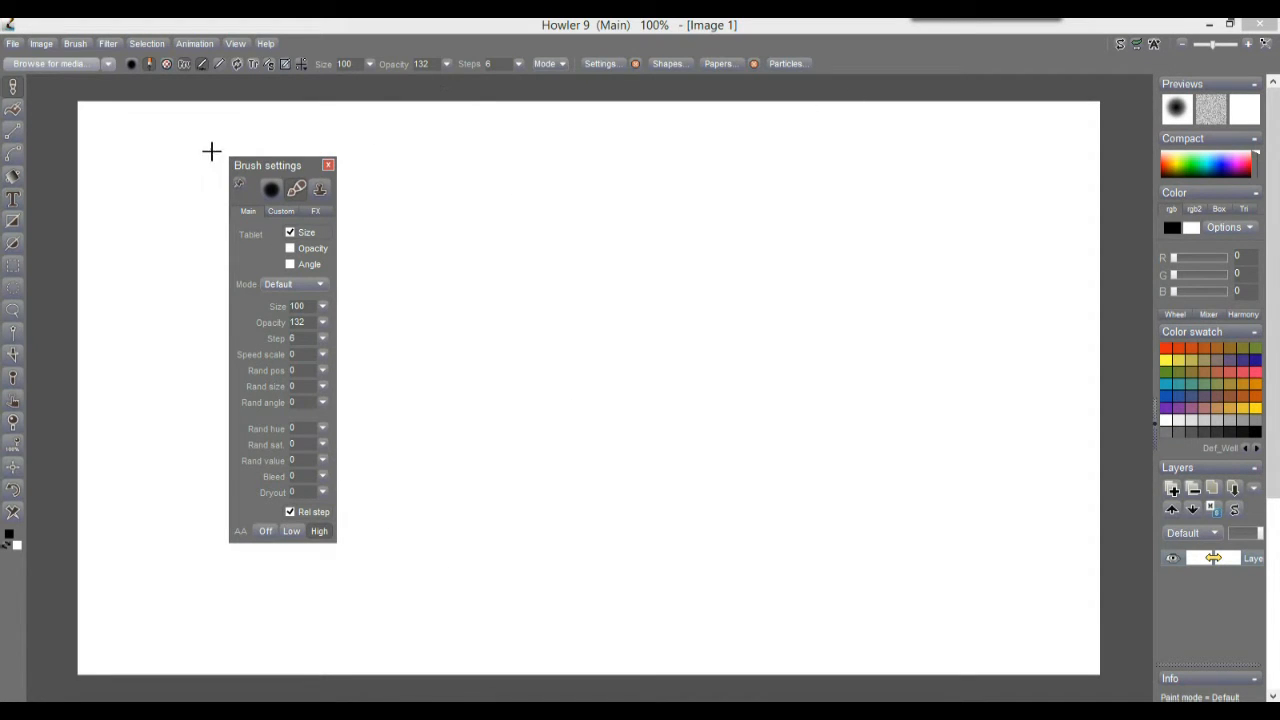
Step: Switch to Howler, move the Brush settings aside, and create a large text box on the canvas containing "Pluto"
mouse_move(282, 167)
mouse_down()
mouse_move(260, 160)
mouse_move(156, 191)
mouse_move(137, 212)
mouse_up()
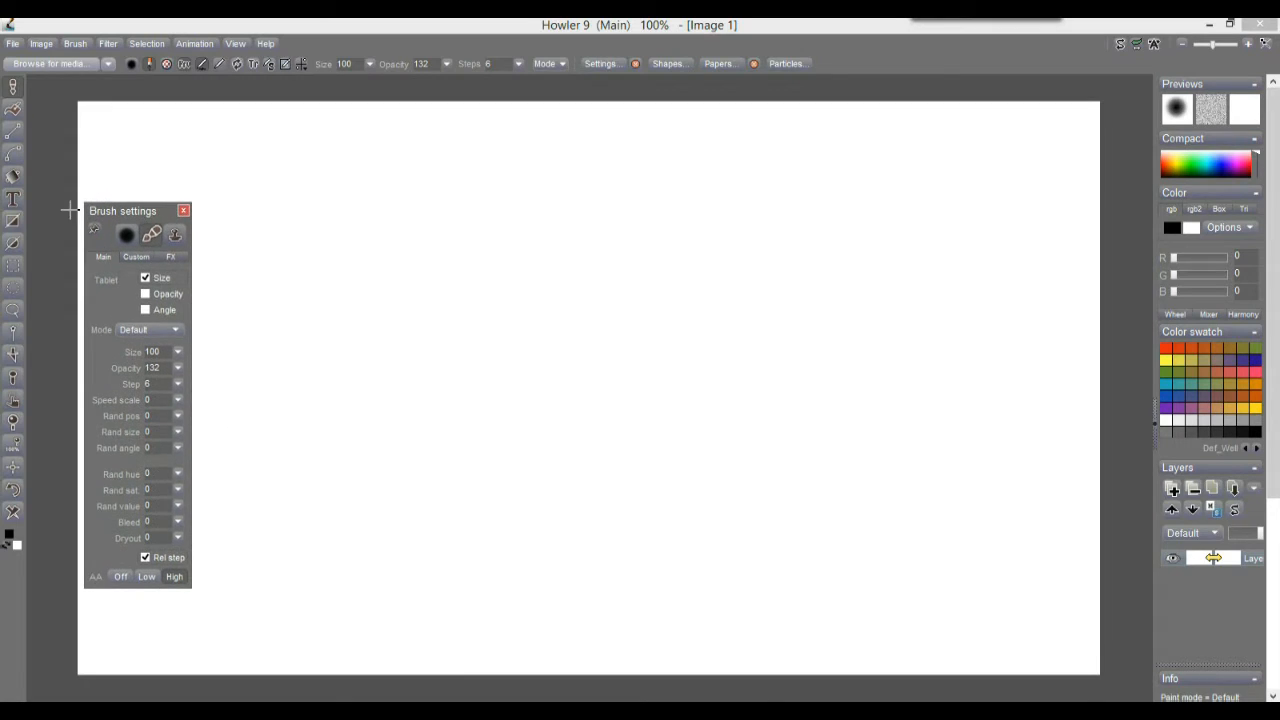
click(12, 201)
click(269, 206)
drag(307, 203, 1012, 534)
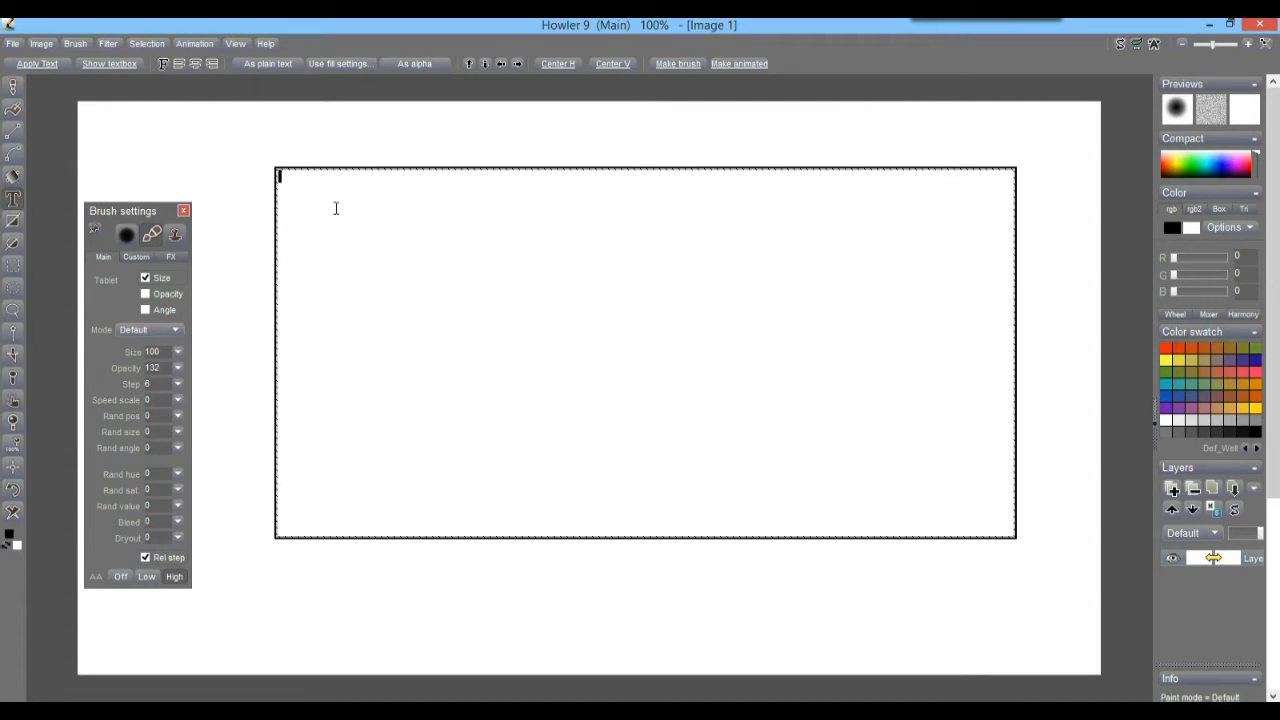
text(Pluto)
Step: Set the Pluto text in the Blackoak font at size 93
drag(315, 177, 259, 173)
click(164, 63)
drag(341, 84, 589, 95)
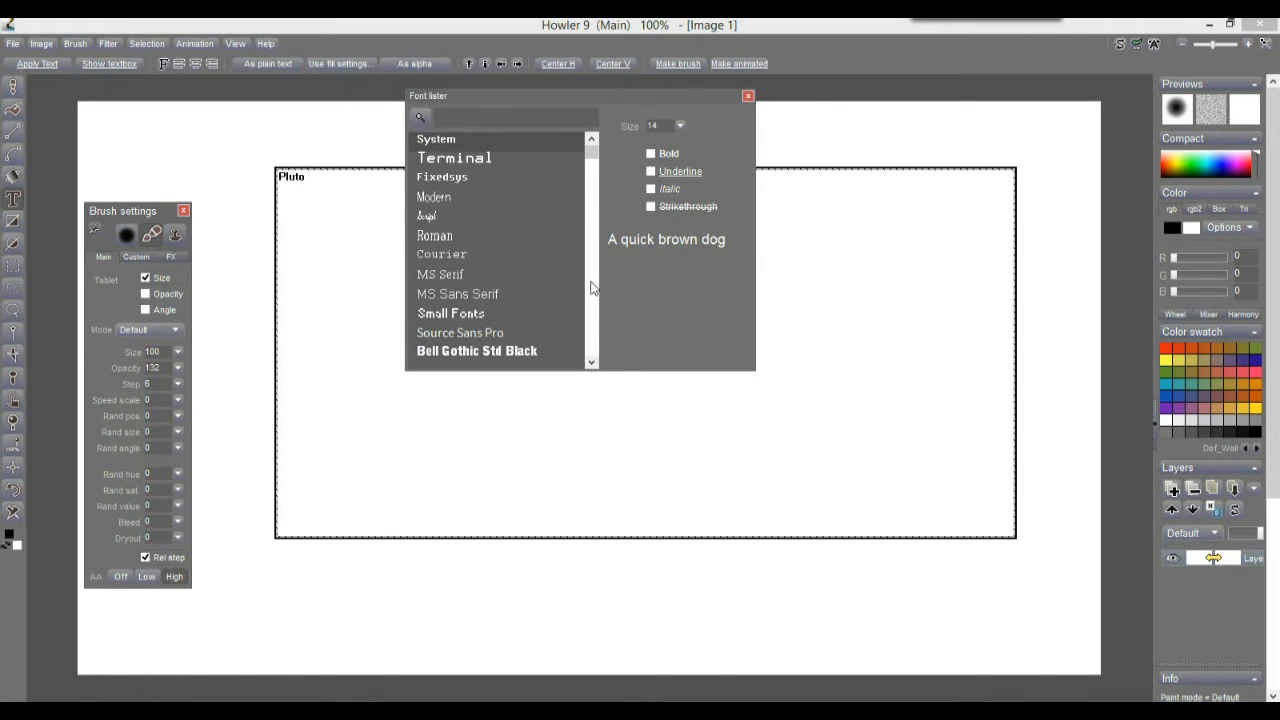
click(597, 329)
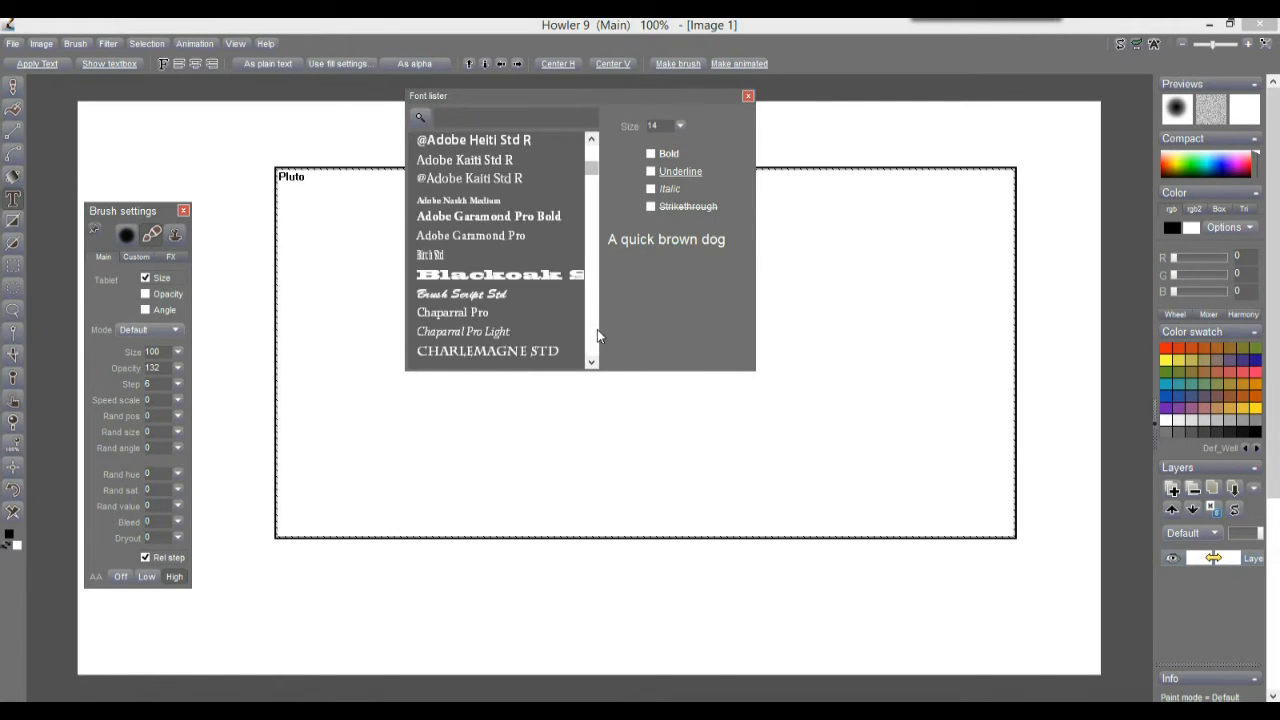
click(530, 280)
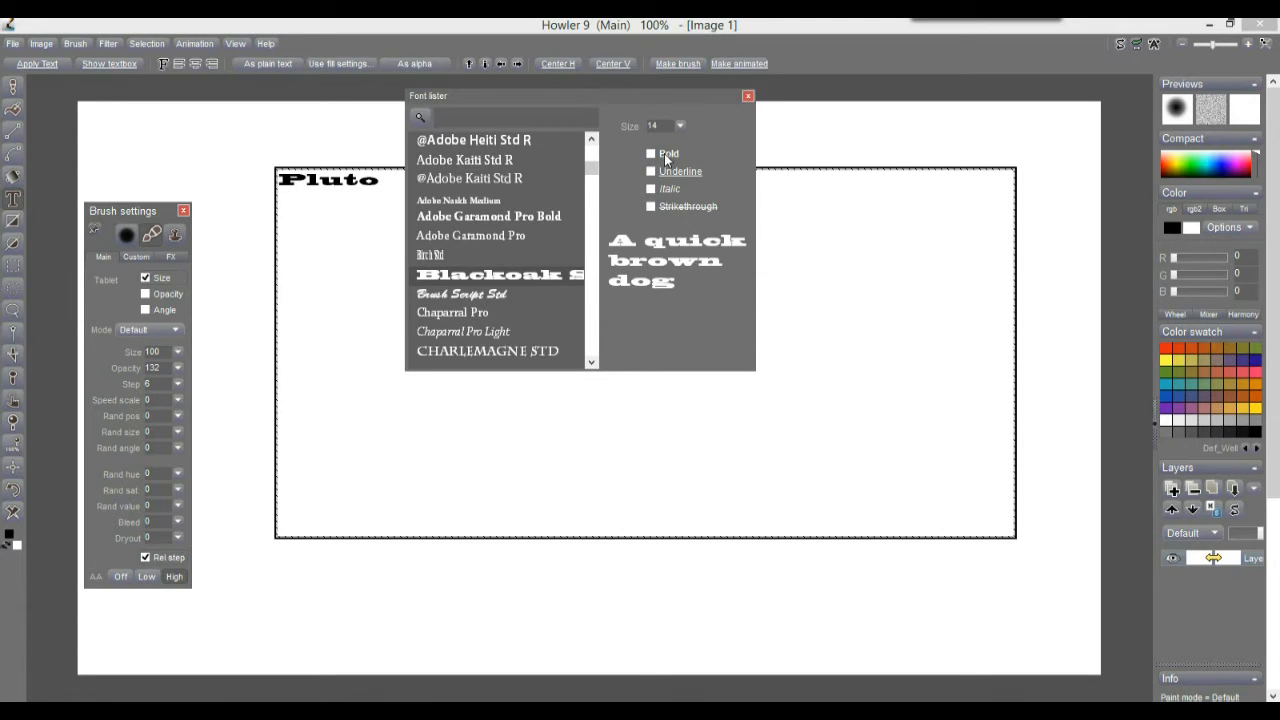
click(680, 126)
drag(613, 147, 602, 147)
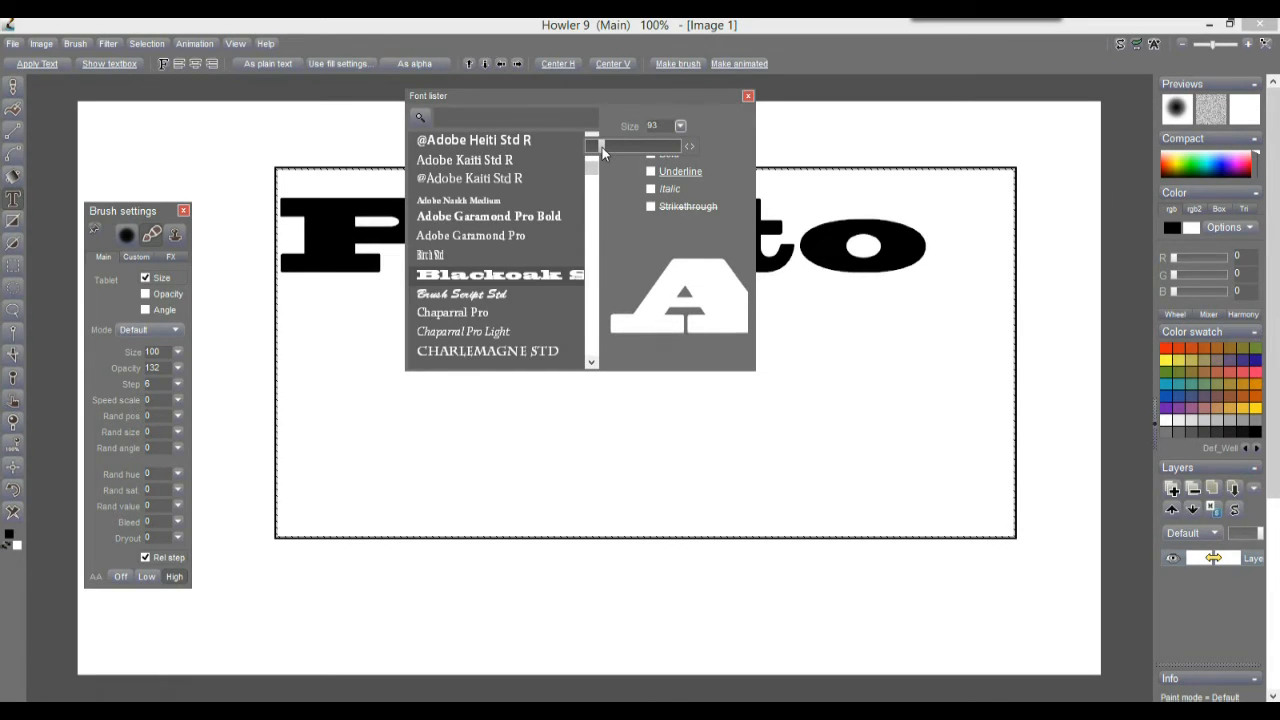
click(748, 98)
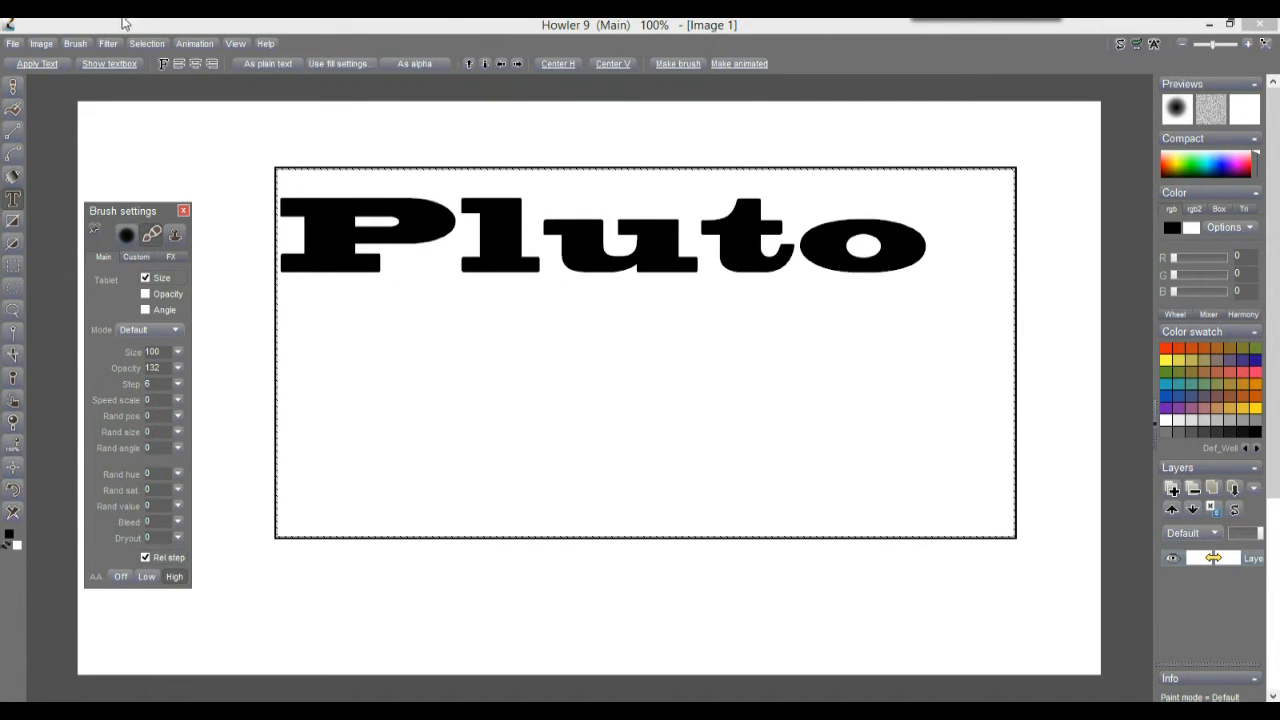
Step: Center the text in its box, and shrink and move the box to the middle of the canvas
click(194, 62)
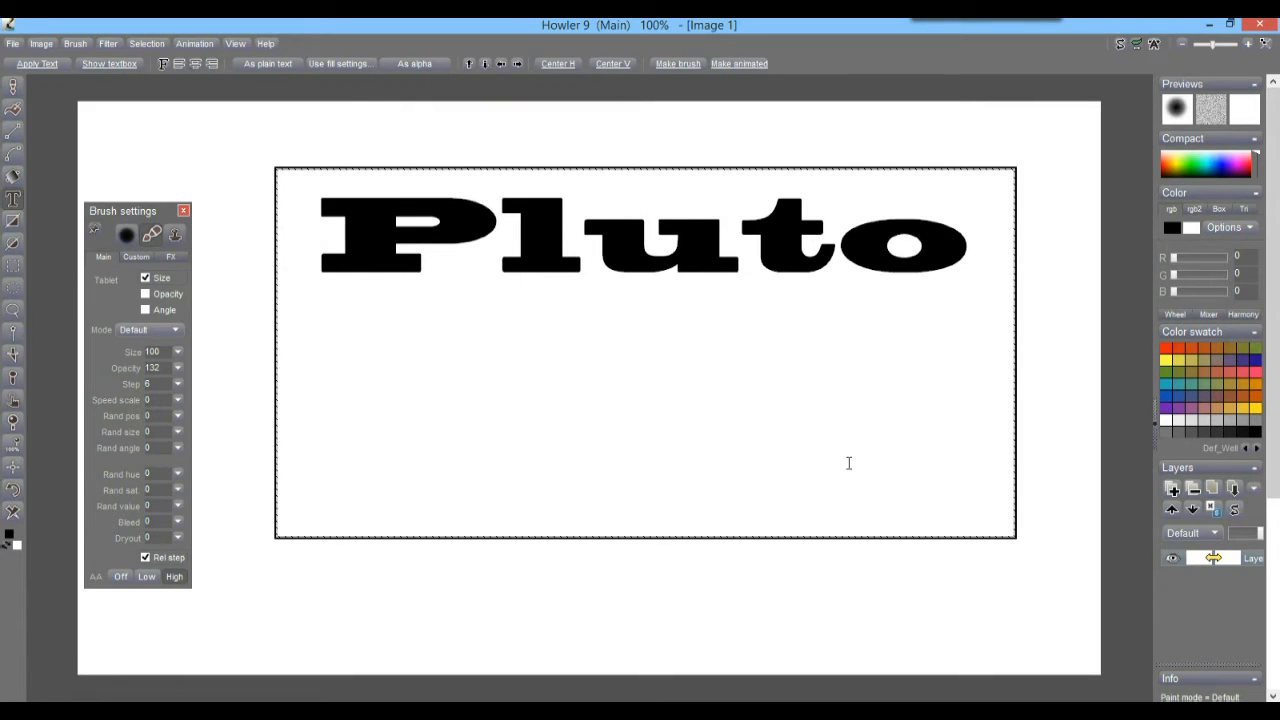
drag(1014, 537, 980, 297)
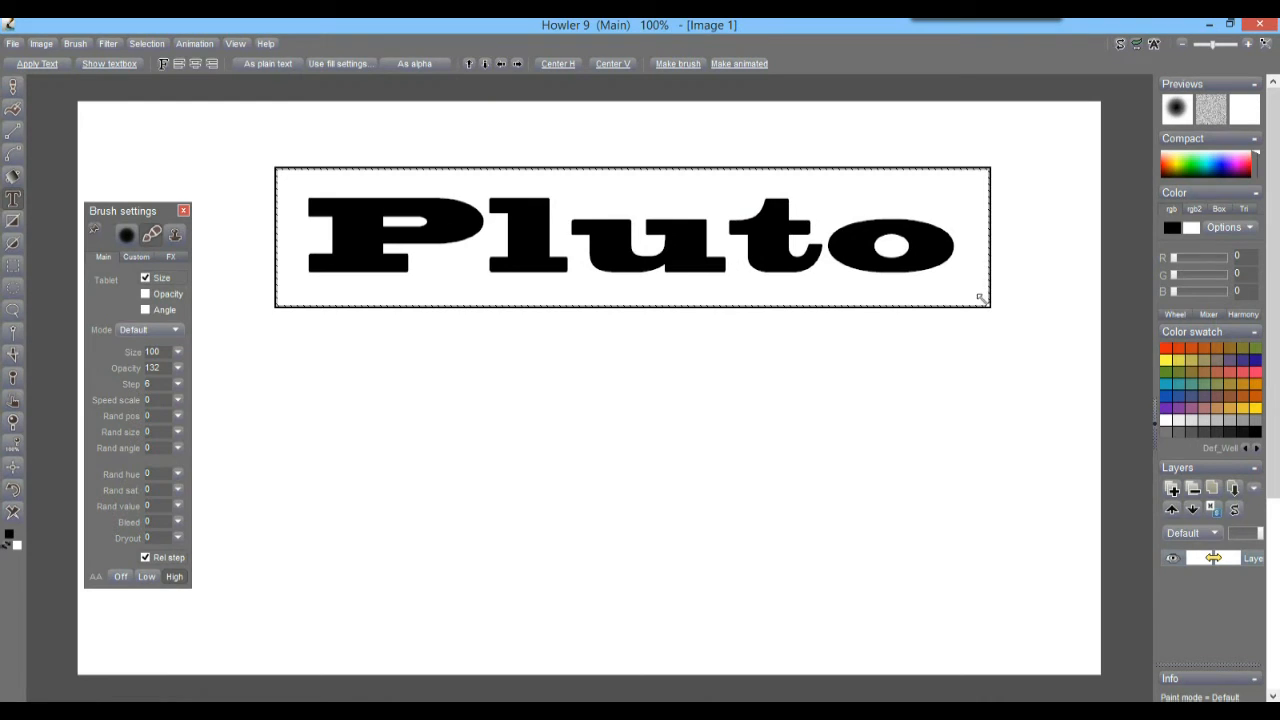
drag(635, 241, 618, 377)
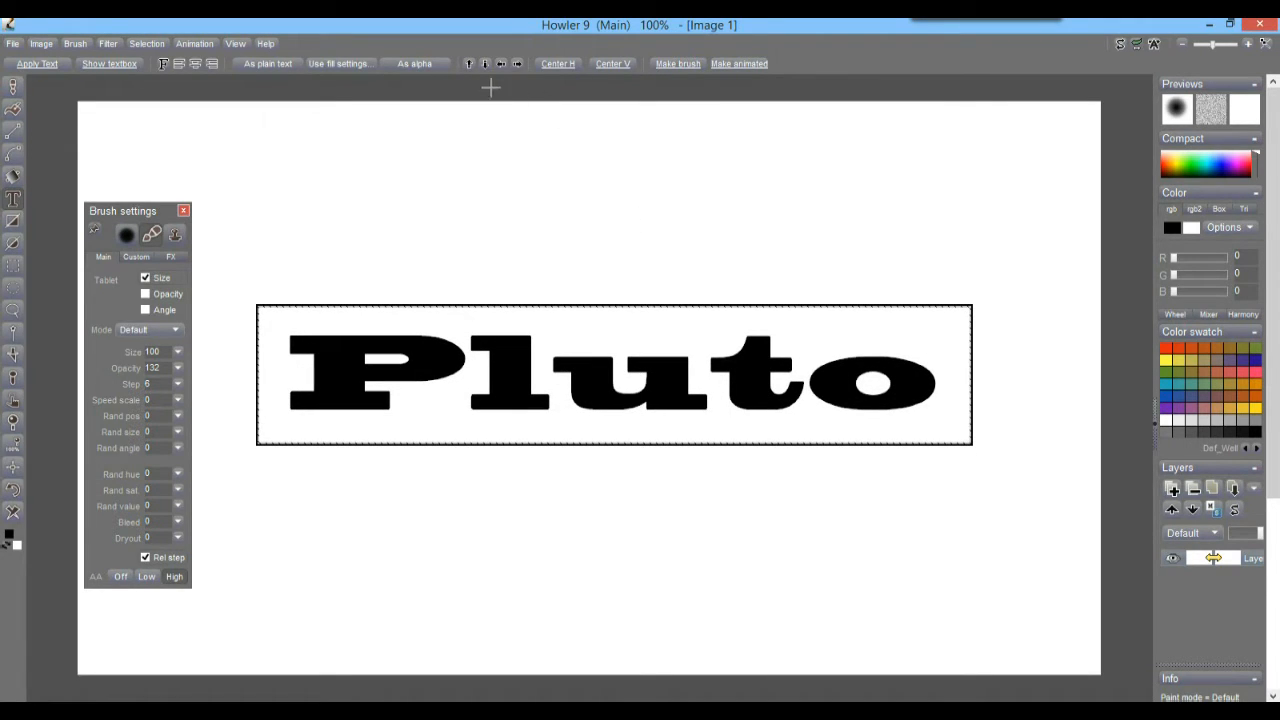
Step: Apply the Pluto text to the canvas and store a copy of the image
click(45, 64)
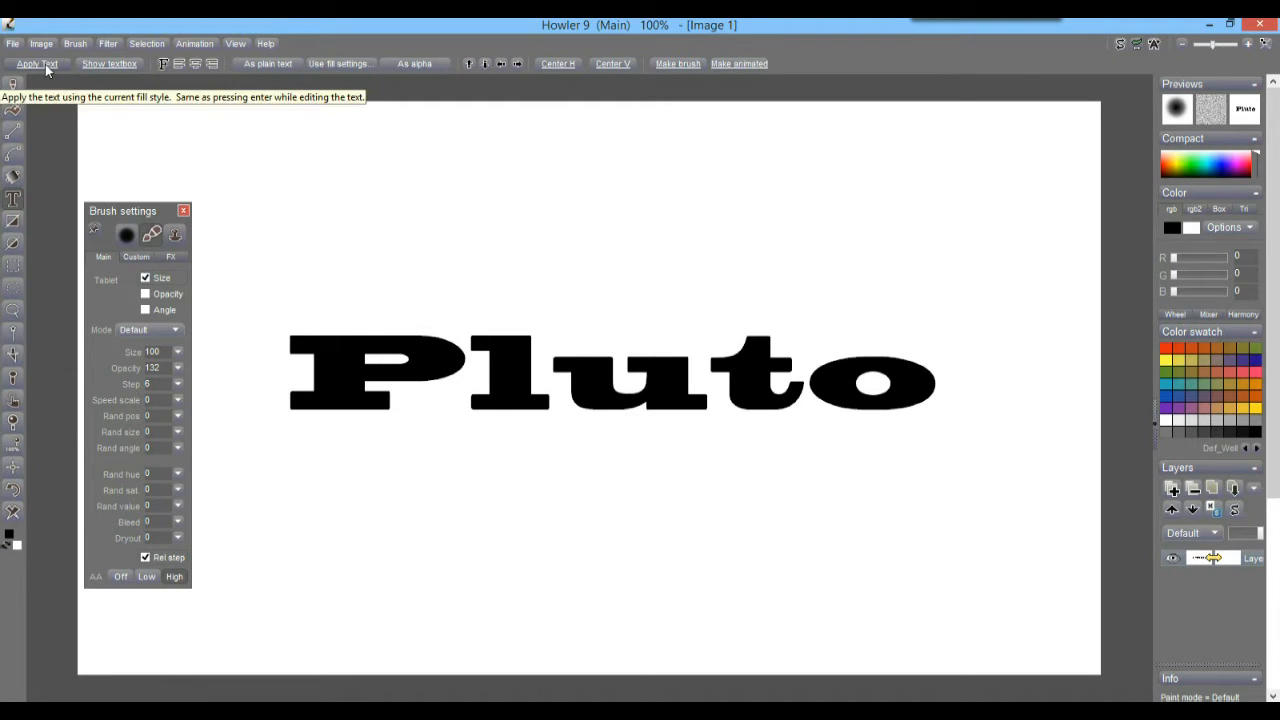
click(41, 44)
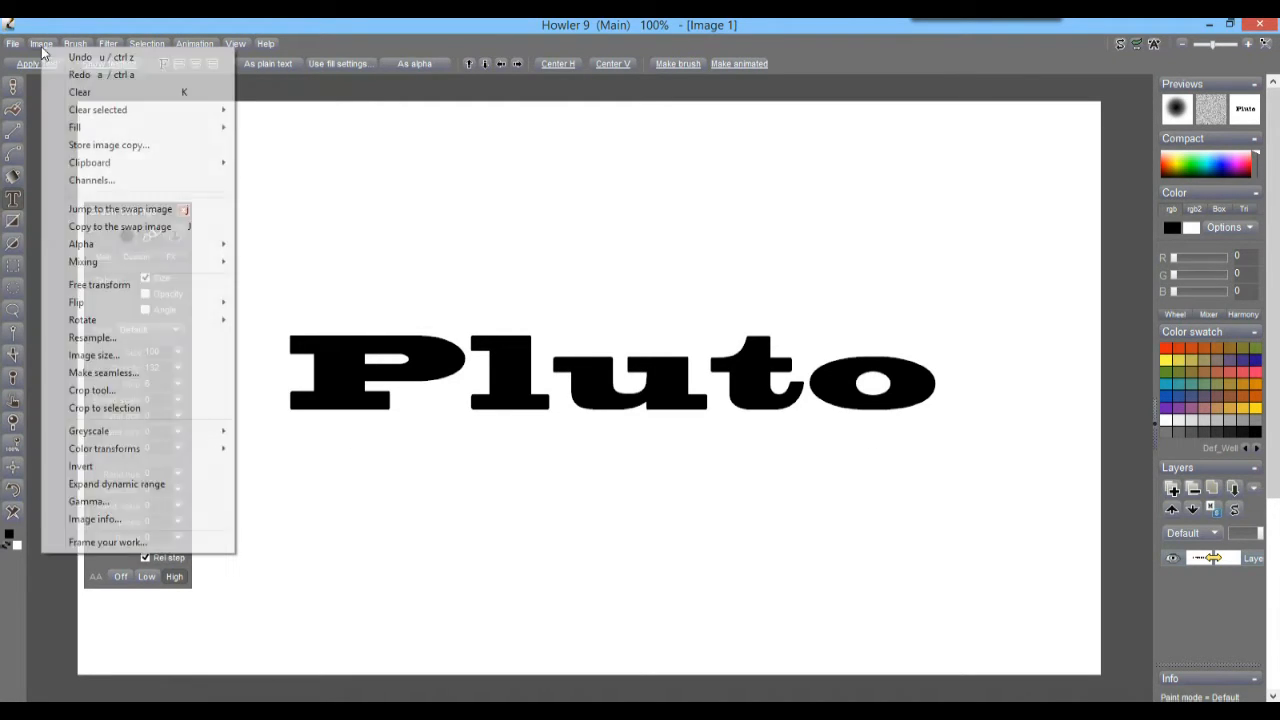
click(93, 149)
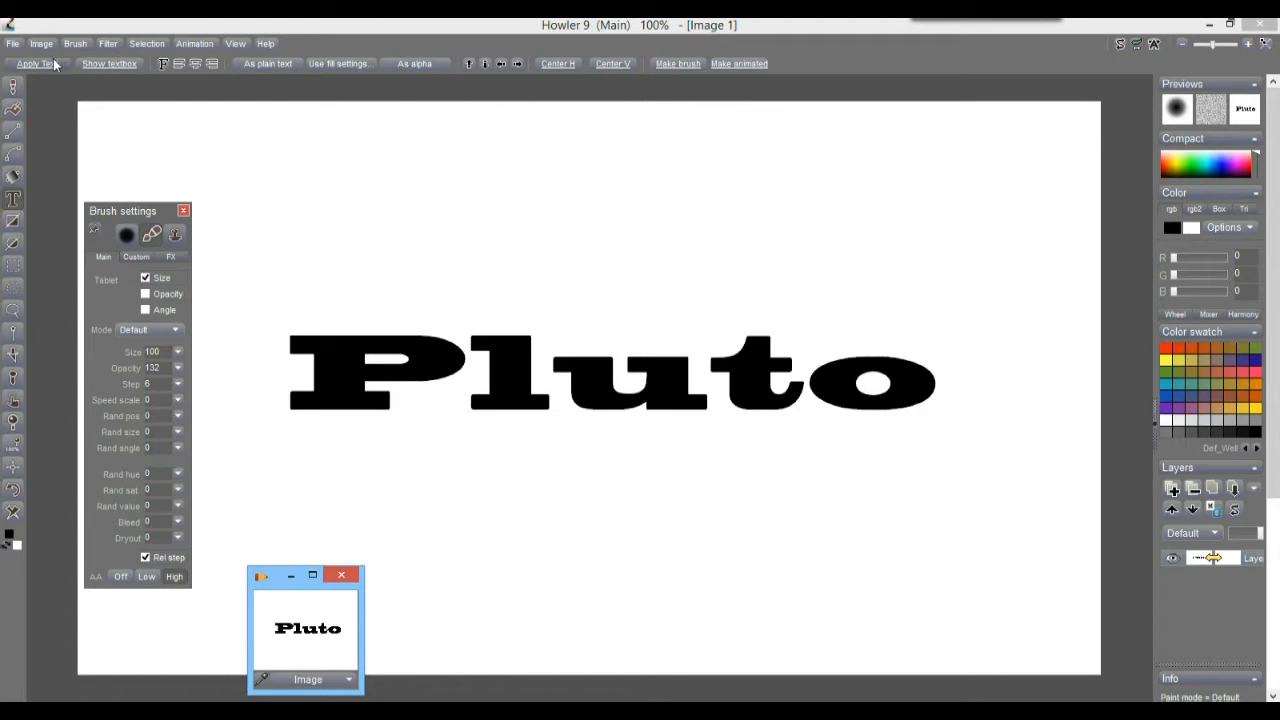
Step: Create a 30-frame animation at 30 fps, initialized by copying the current frame
click(182, 43)
click(210, 49)
click(473, 309)
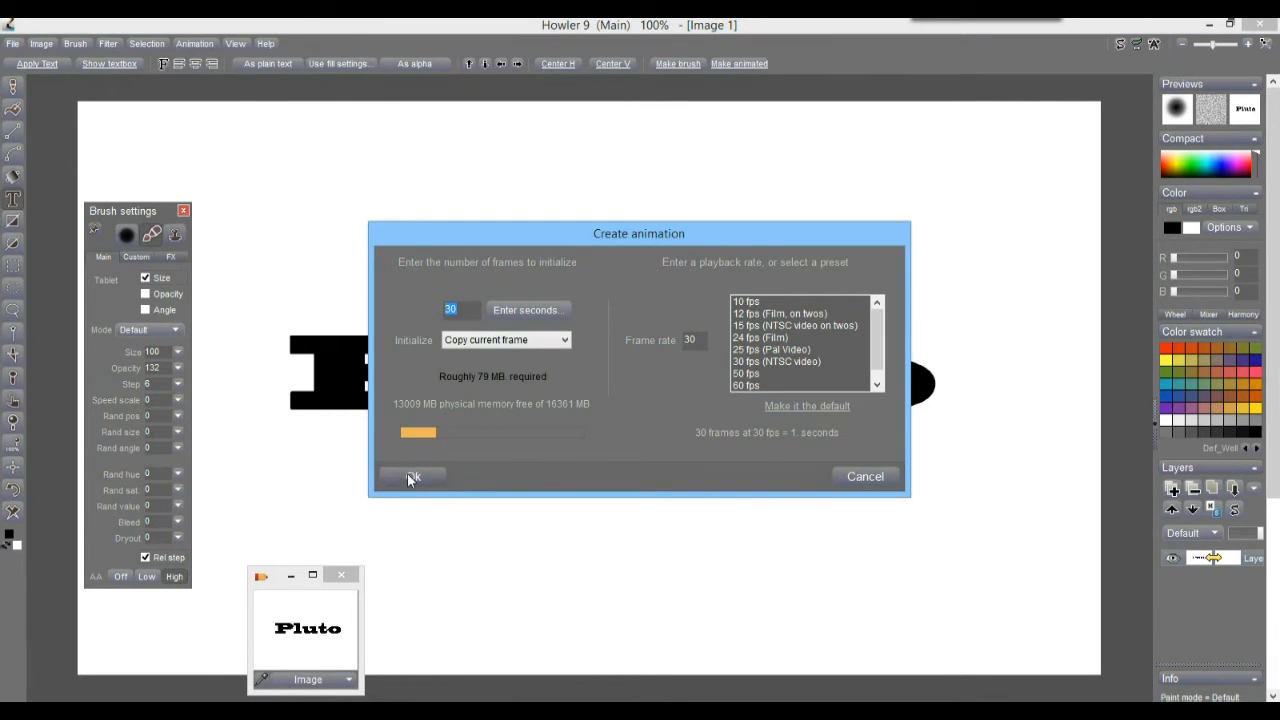
click(410, 476)
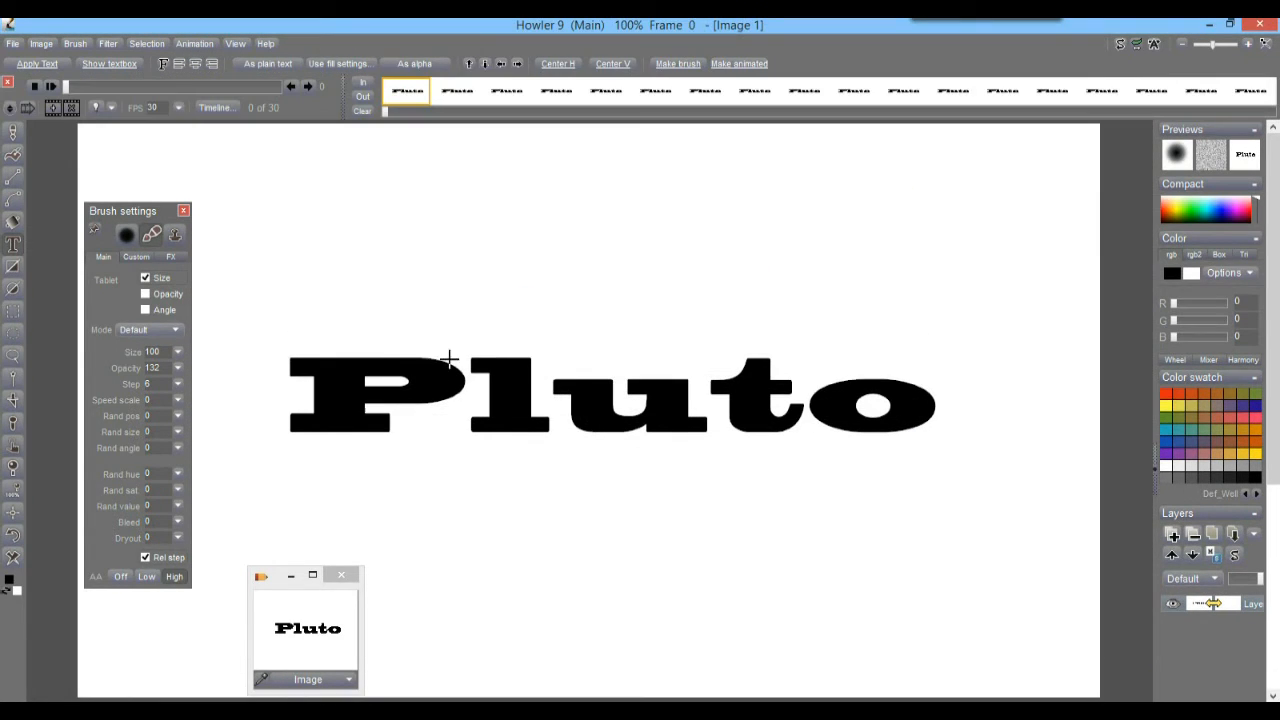
Step: Clear all frames of the animation
click(185, 44)
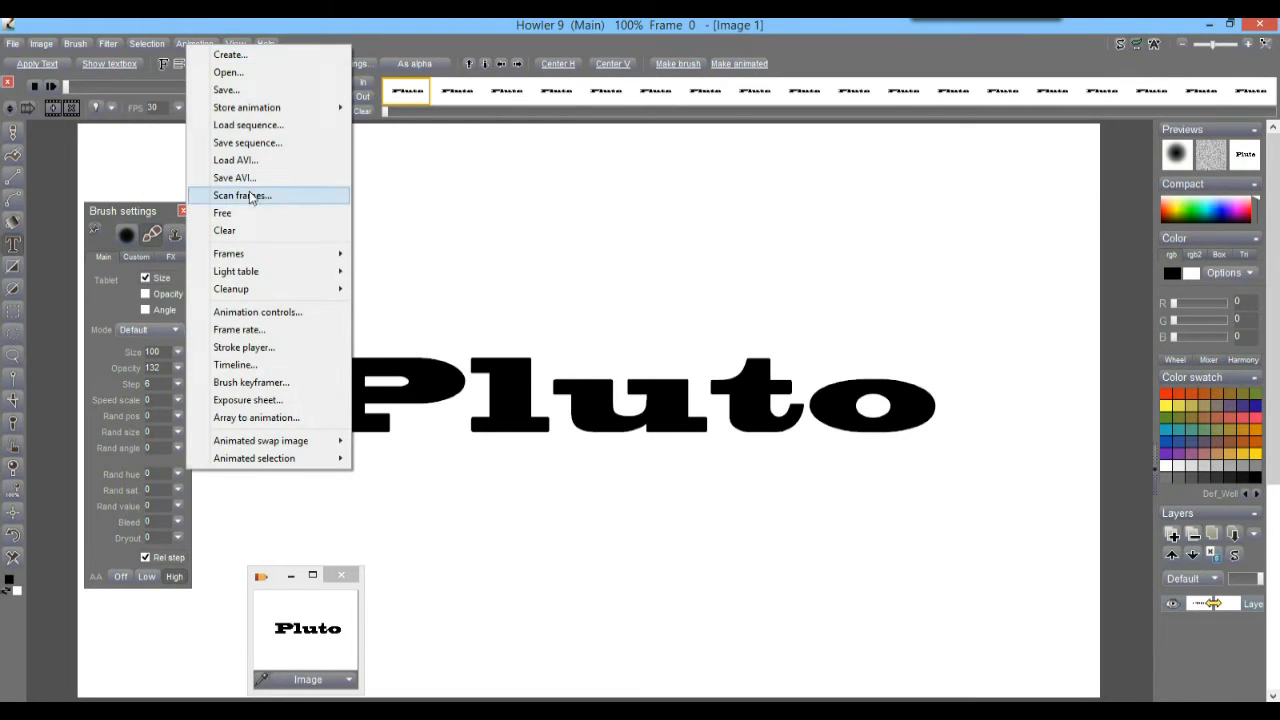
click(255, 230)
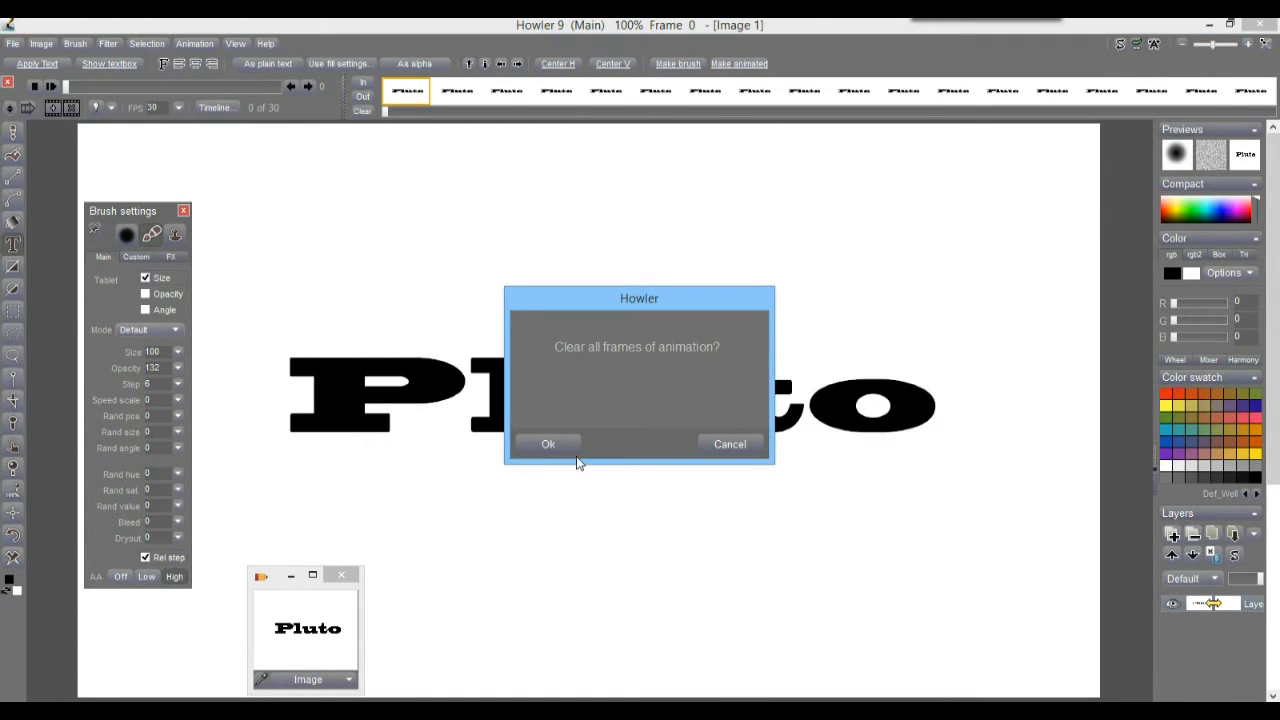
click(549, 445)
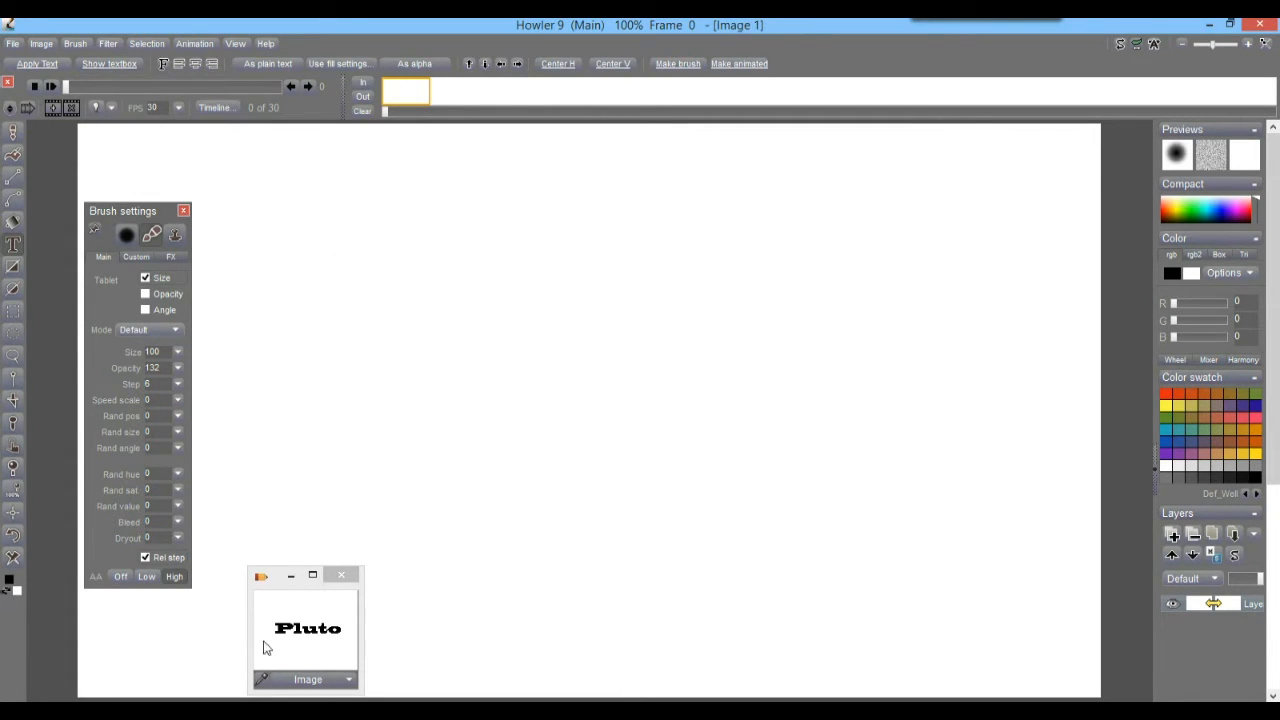
Step: Add a new layer above a blank Layer 0 and restore the stored Pluto image onto it
click(313, 636)
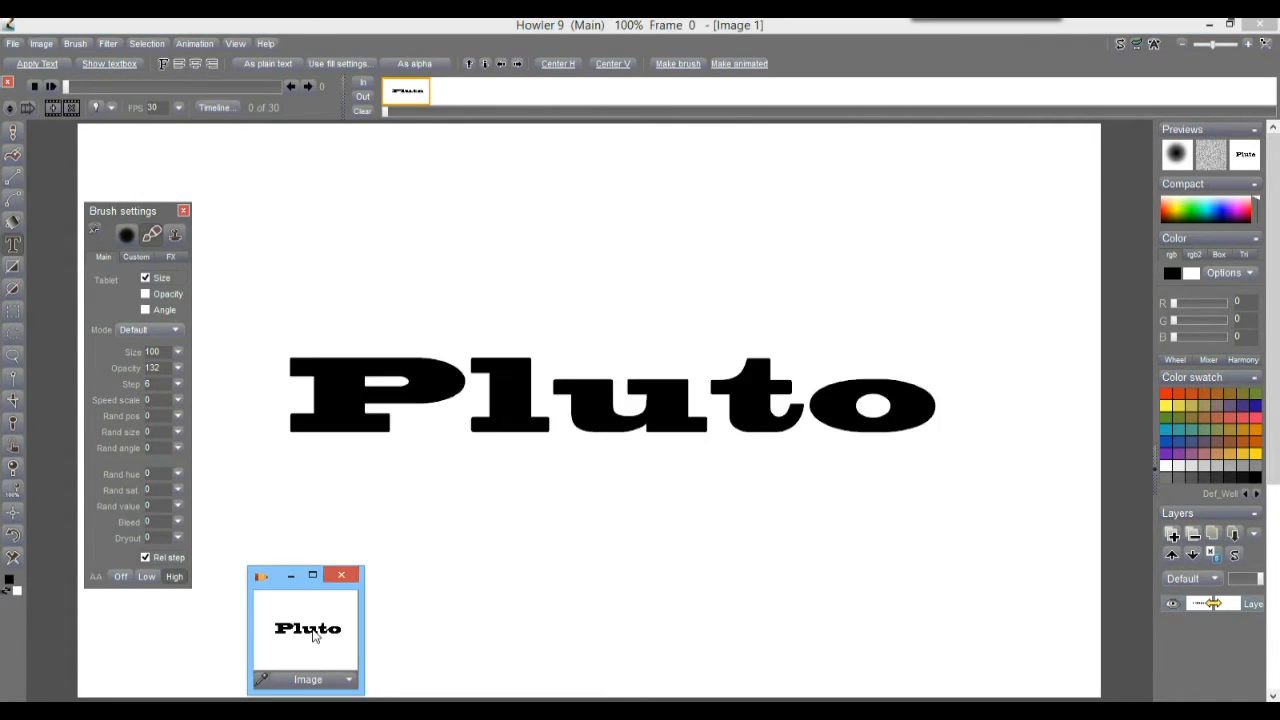
click(14, 557)
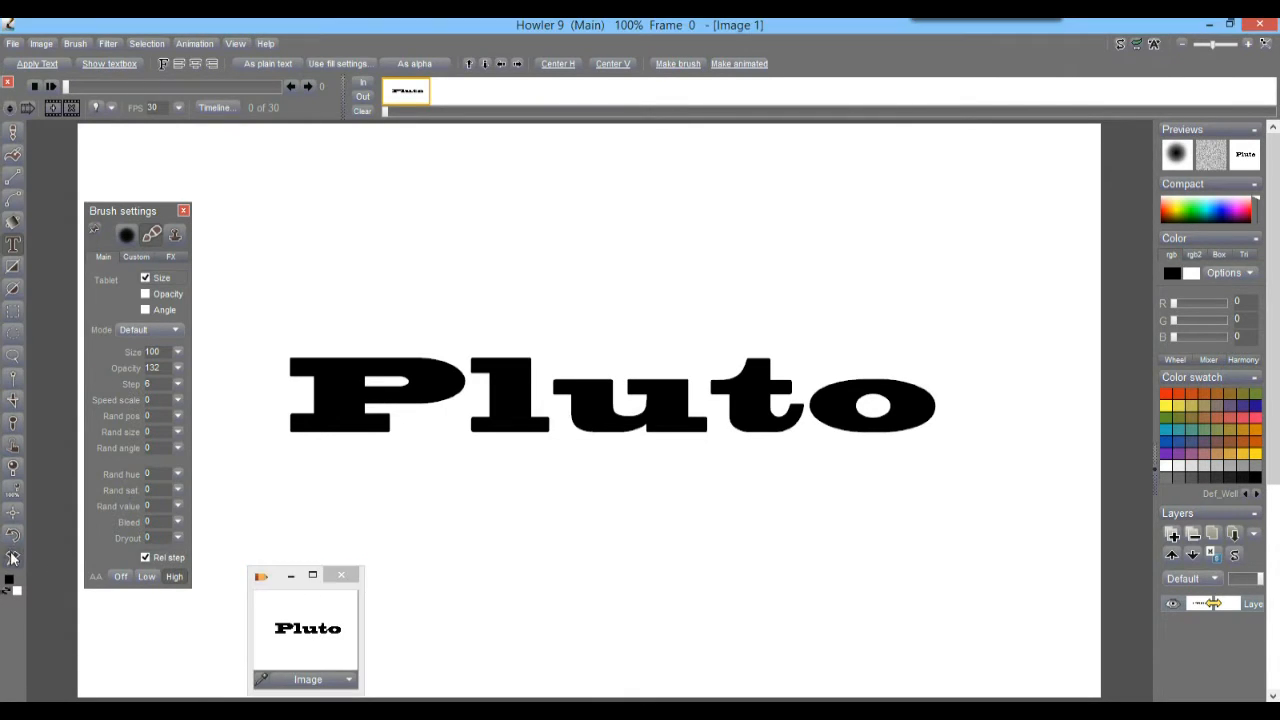
click(1172, 535)
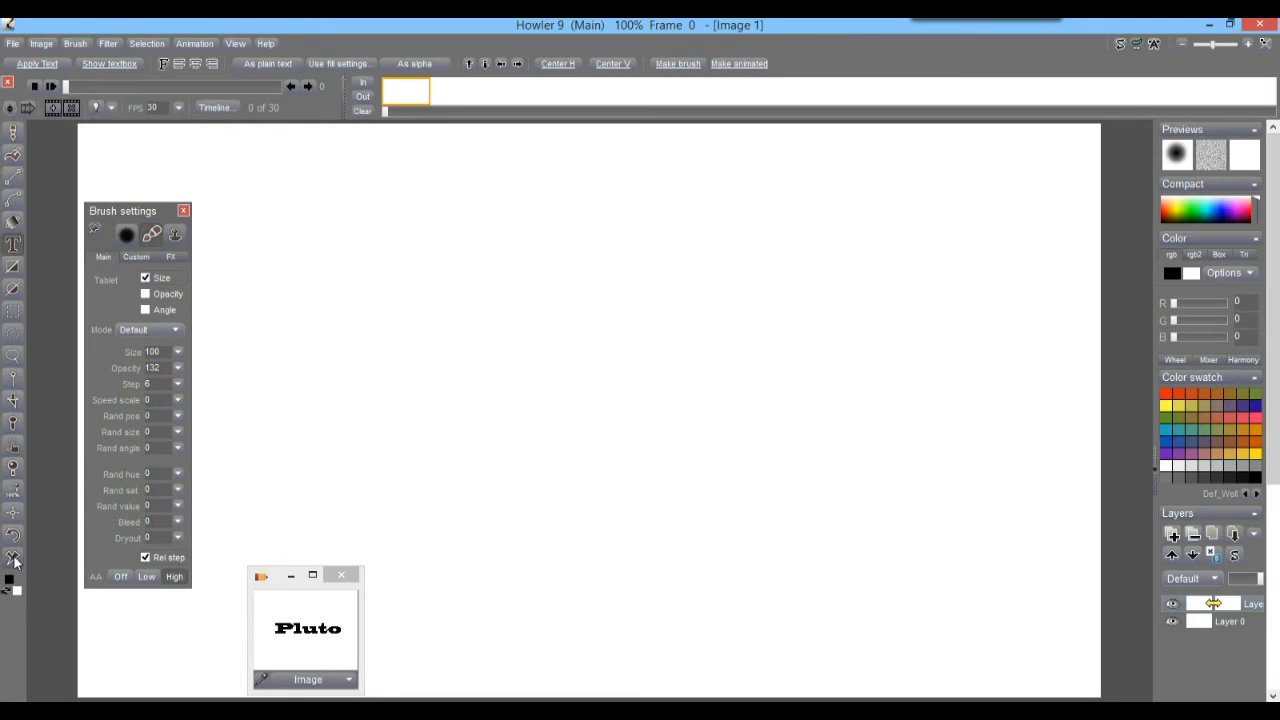
click(307, 630)
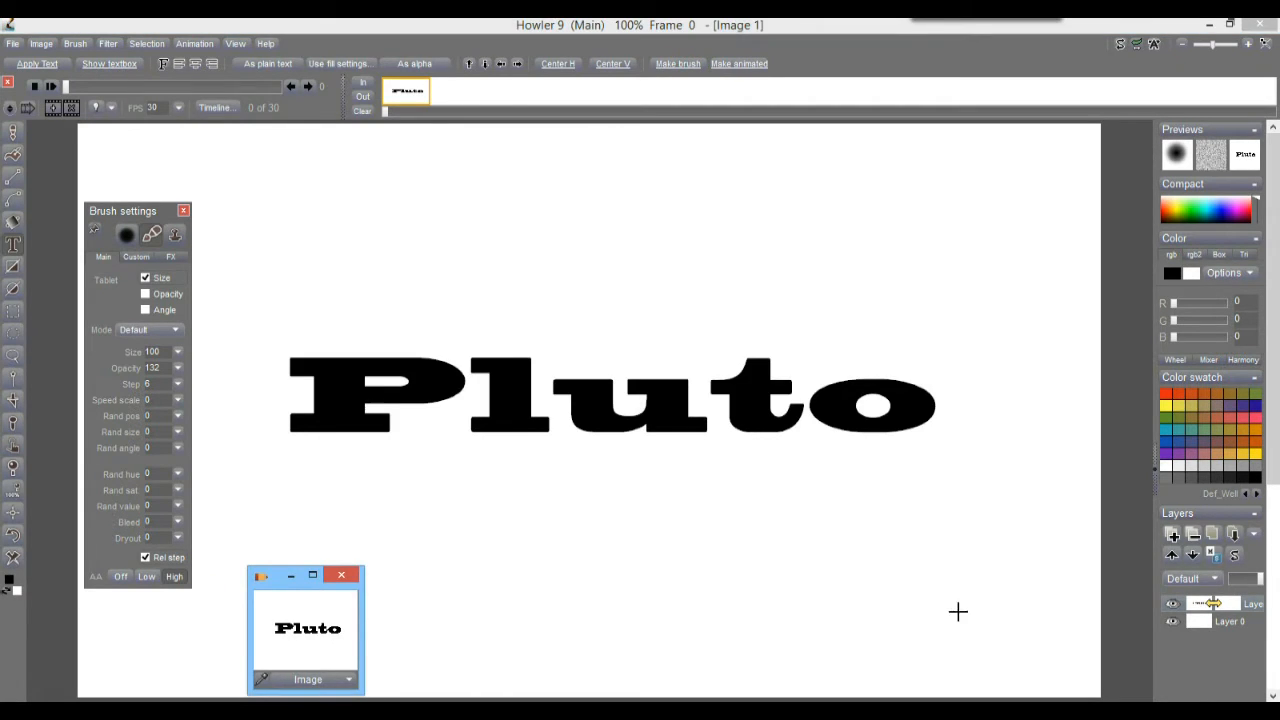
Step: Lower the opacity of the Pluto layer so the text turns light grey, and make Layer 0 active
drag(1258, 580, 1240, 593)
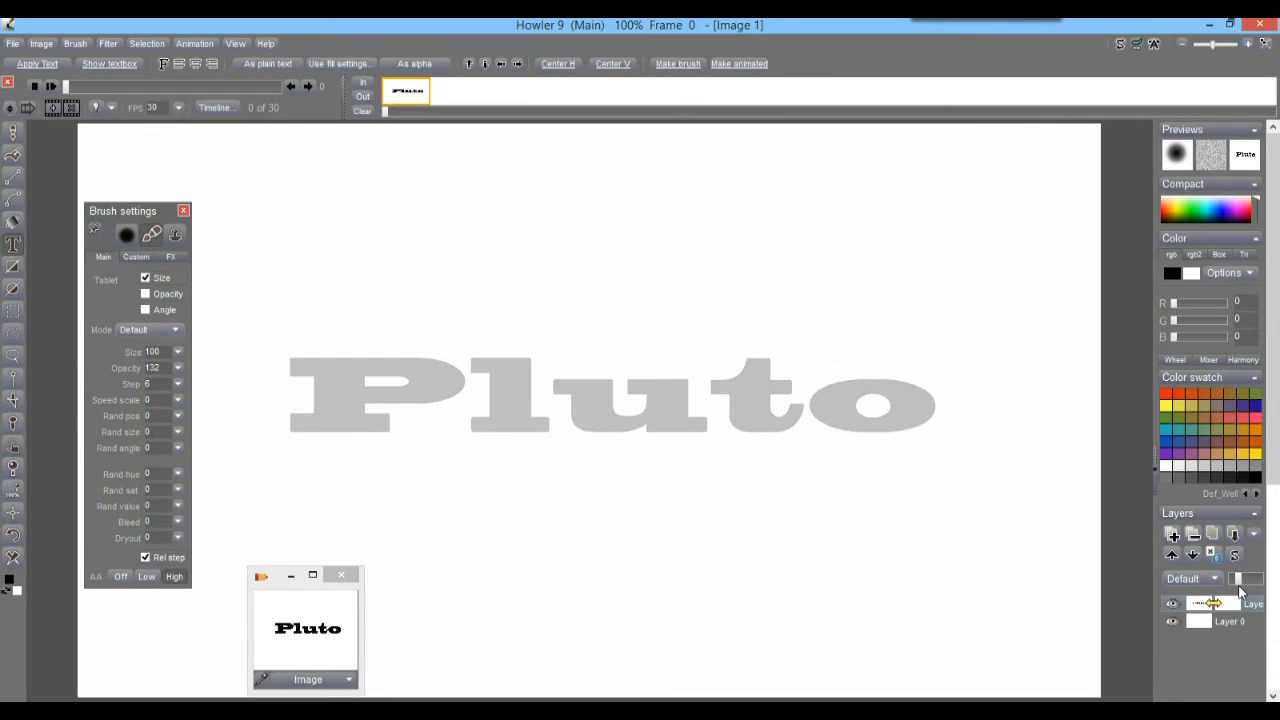
click(1205, 624)
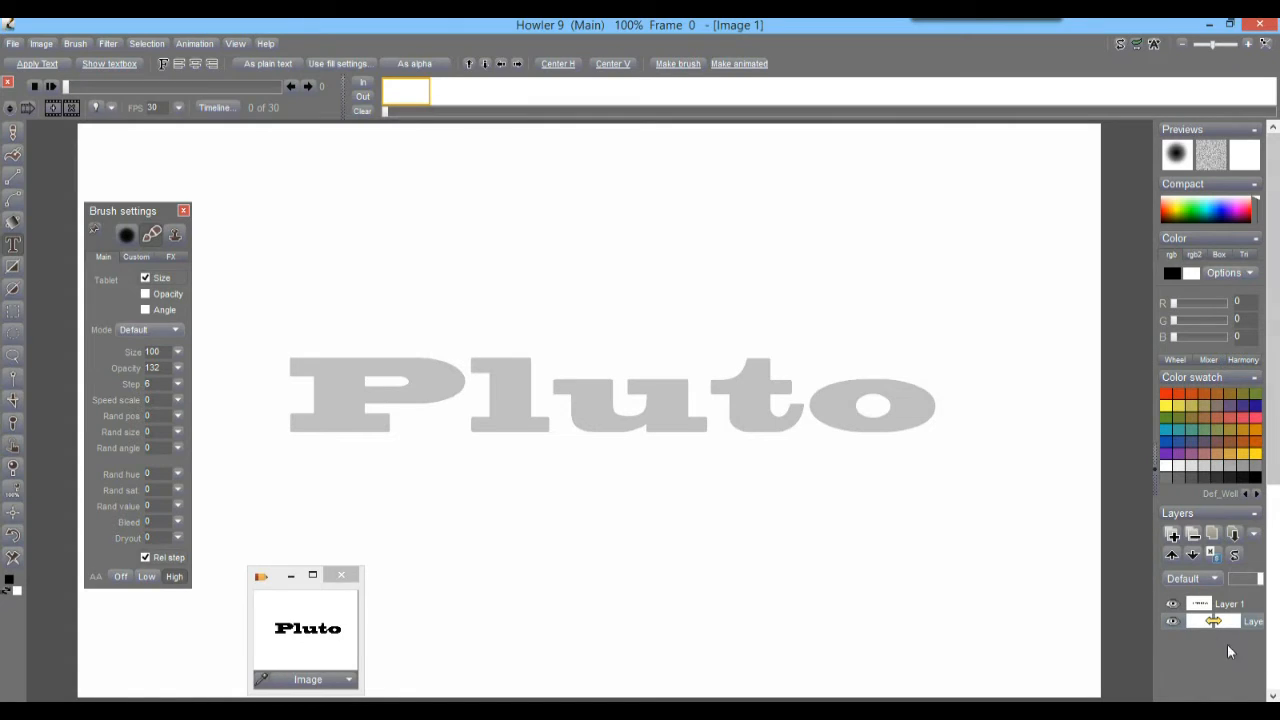
Step: Show the ruler around the canvas and hide it again
drag(413, 87, 395, 109)
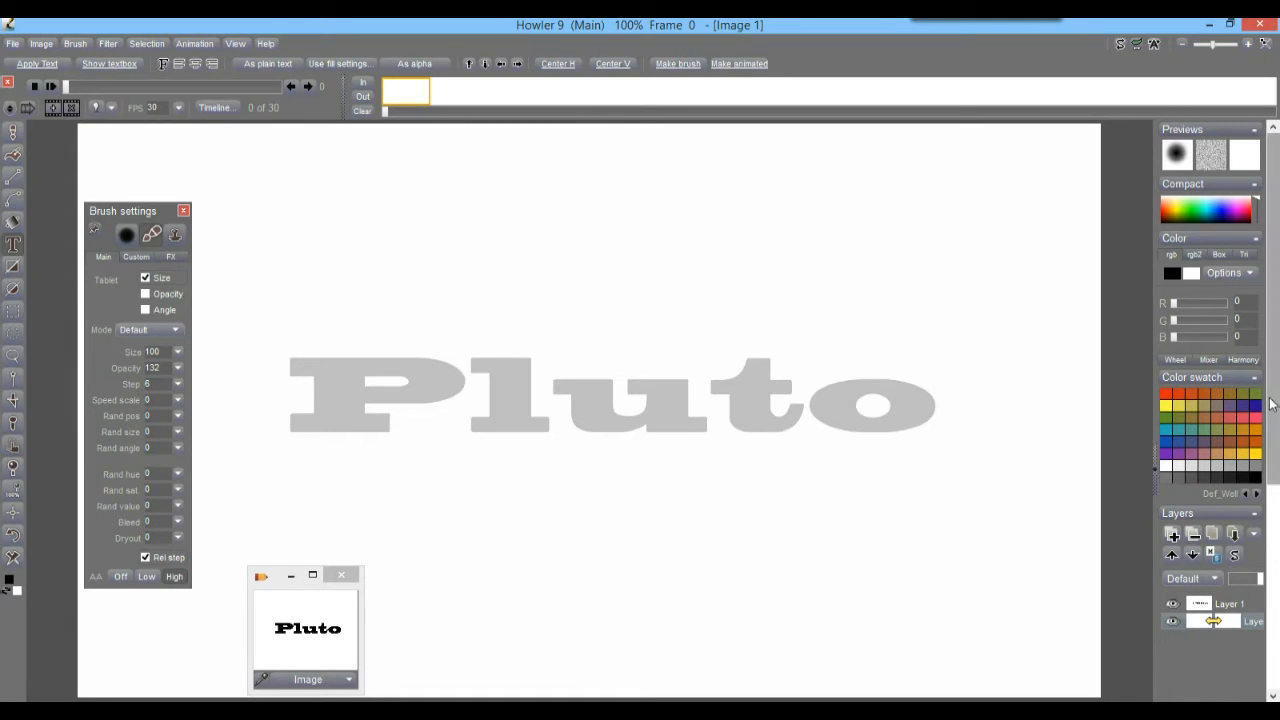
scroll(1276, 407, down, 5)
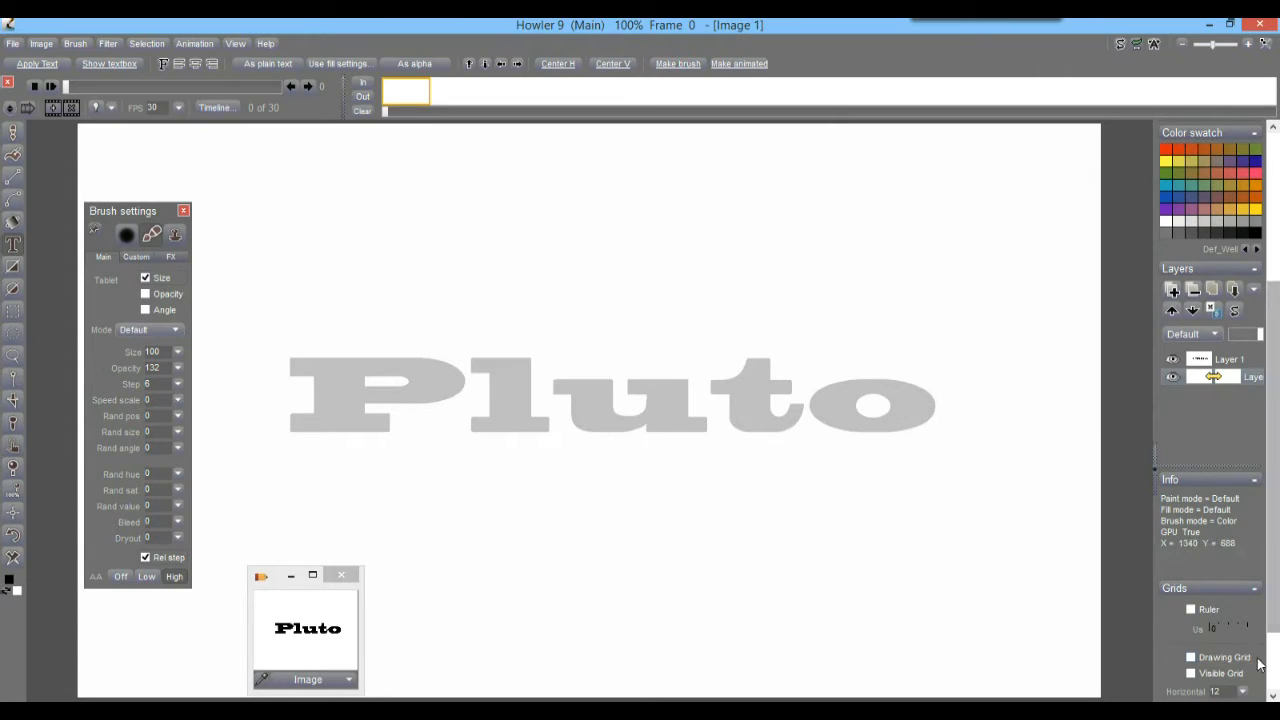
scroll(1270, 577, down, 2)
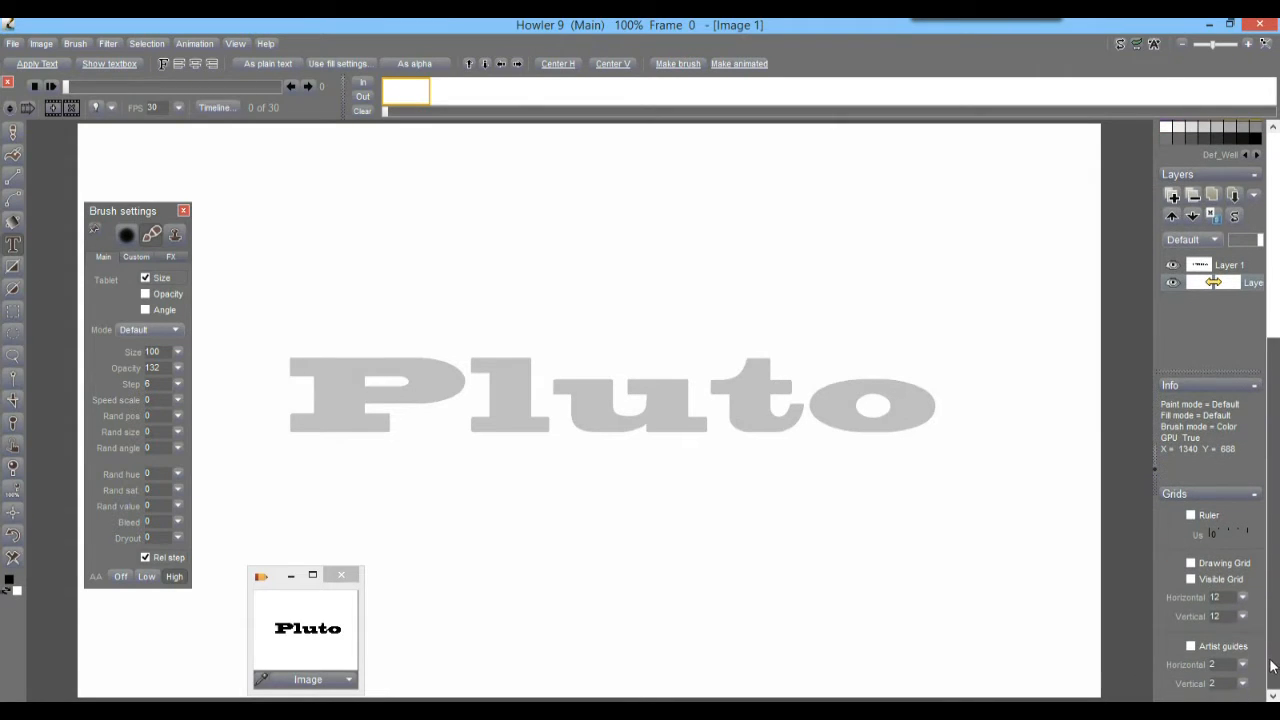
click(1191, 516)
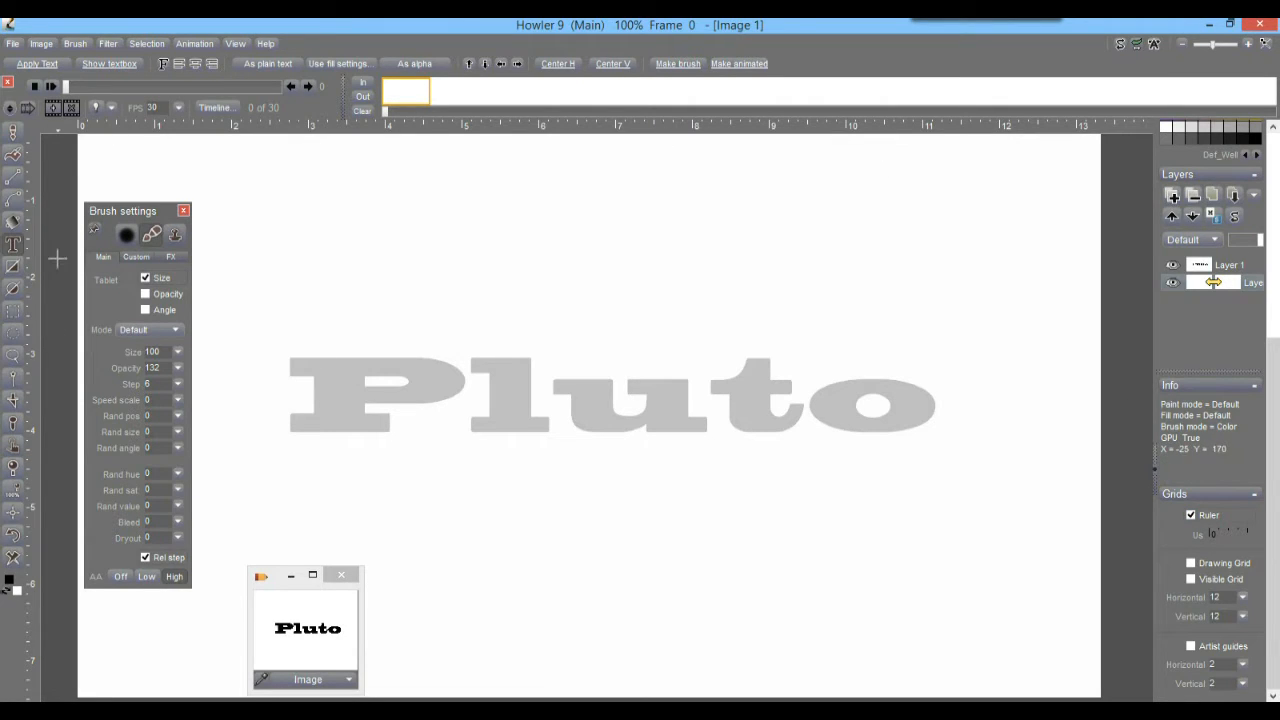
click(1190, 516)
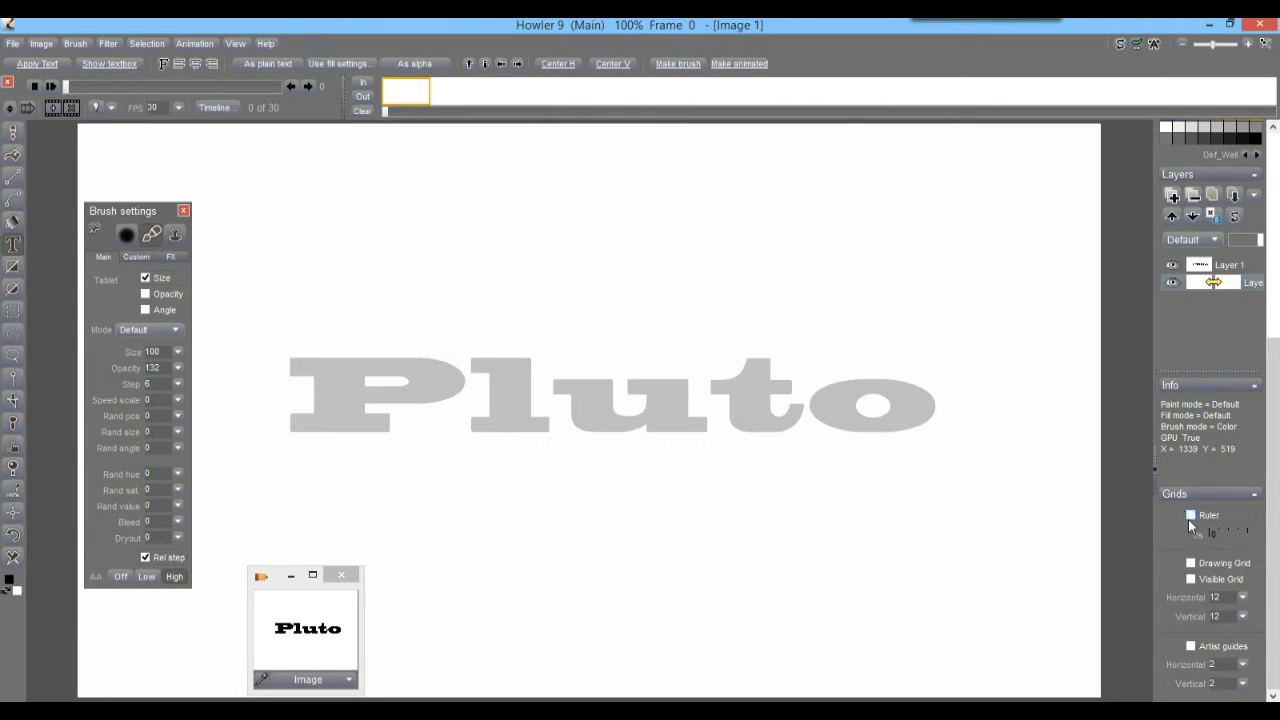
Step: Display the visible grid with horizontal and vertical spacing set to 100, and hide it again
click(1190, 580)
click(1244, 599)
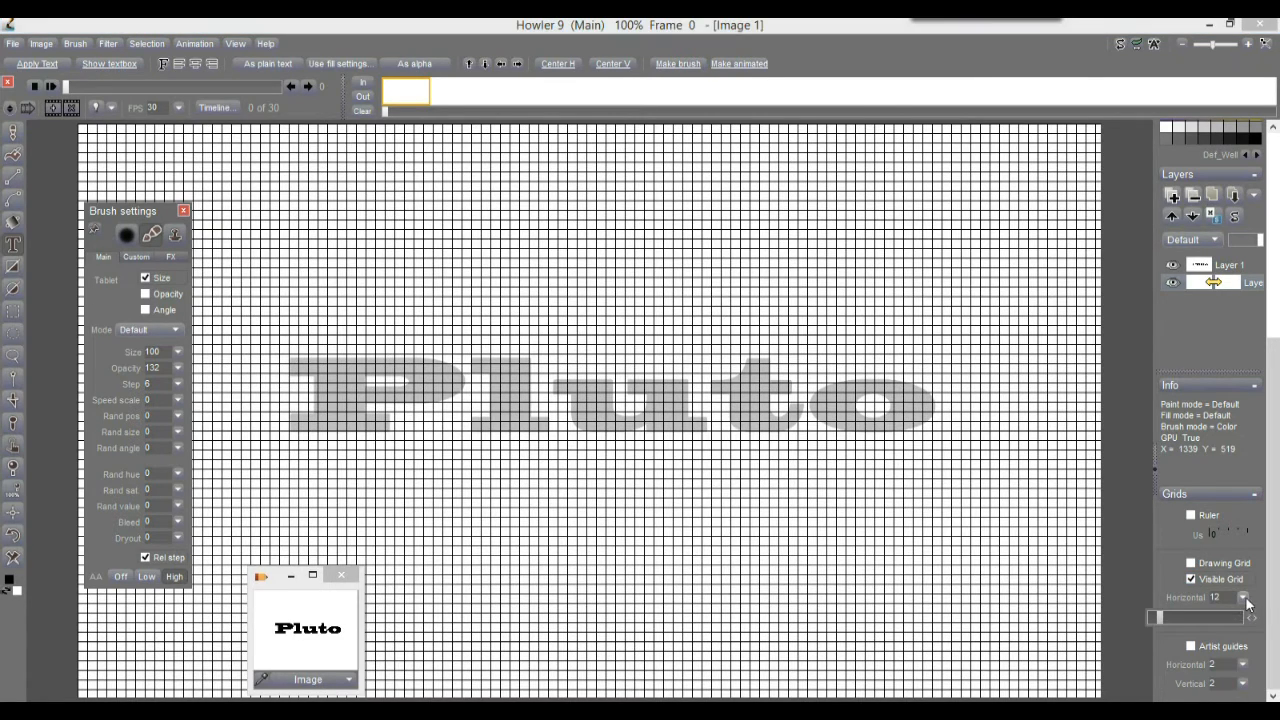
drag(1181, 619, 1228, 618)
click(1244, 617)
drag(1201, 636, 1246, 638)
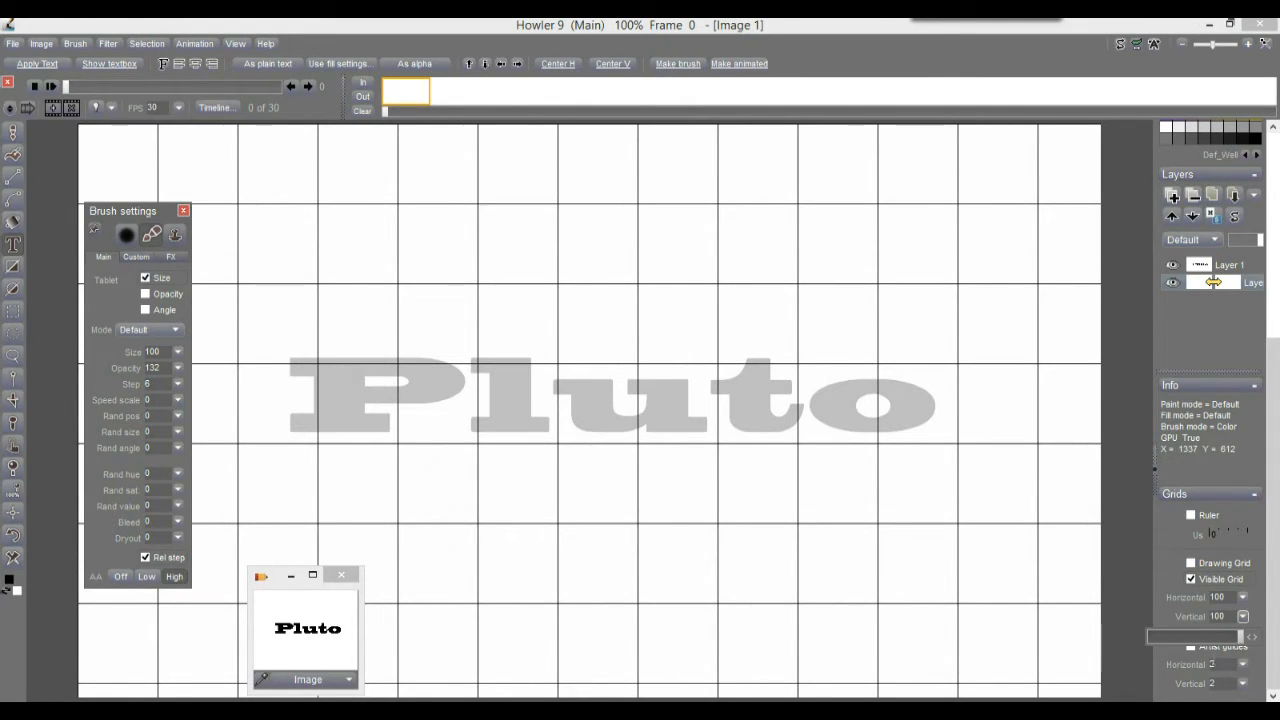
click(1191, 580)
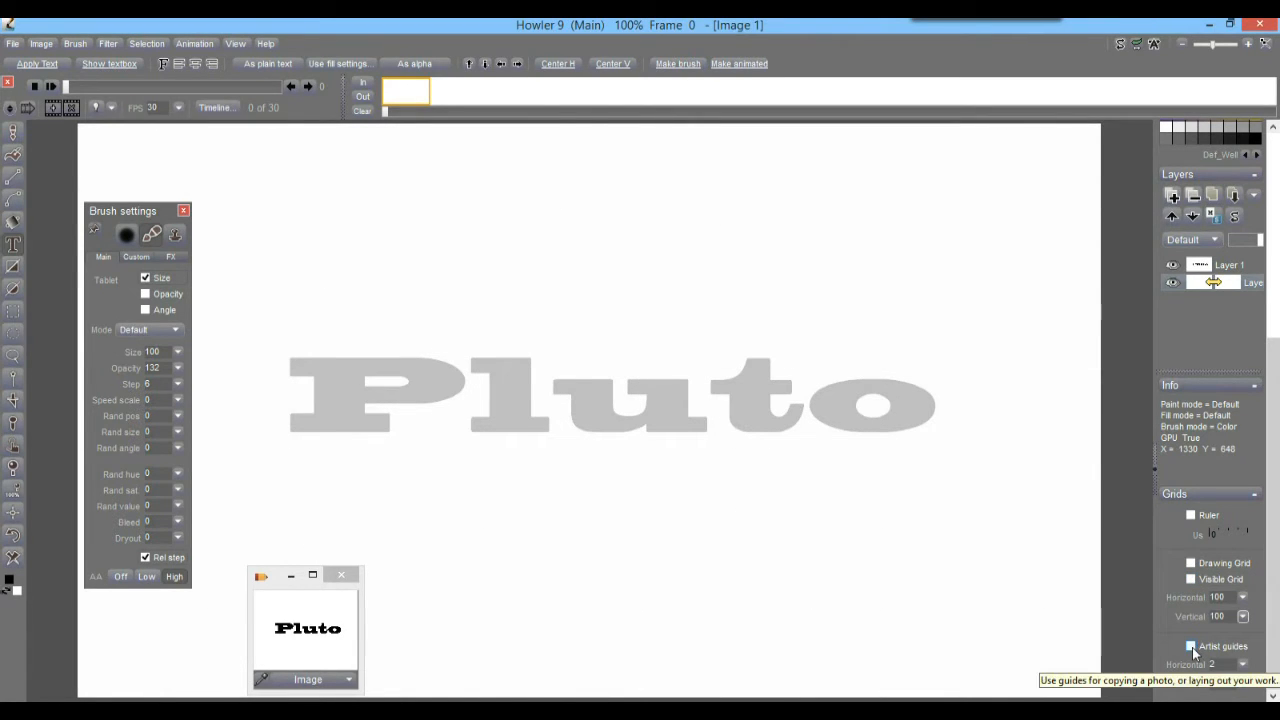
Step: Display the artist guides with 7 horizontal and 7 vertical divisions, and hide them again
click(1191, 646)
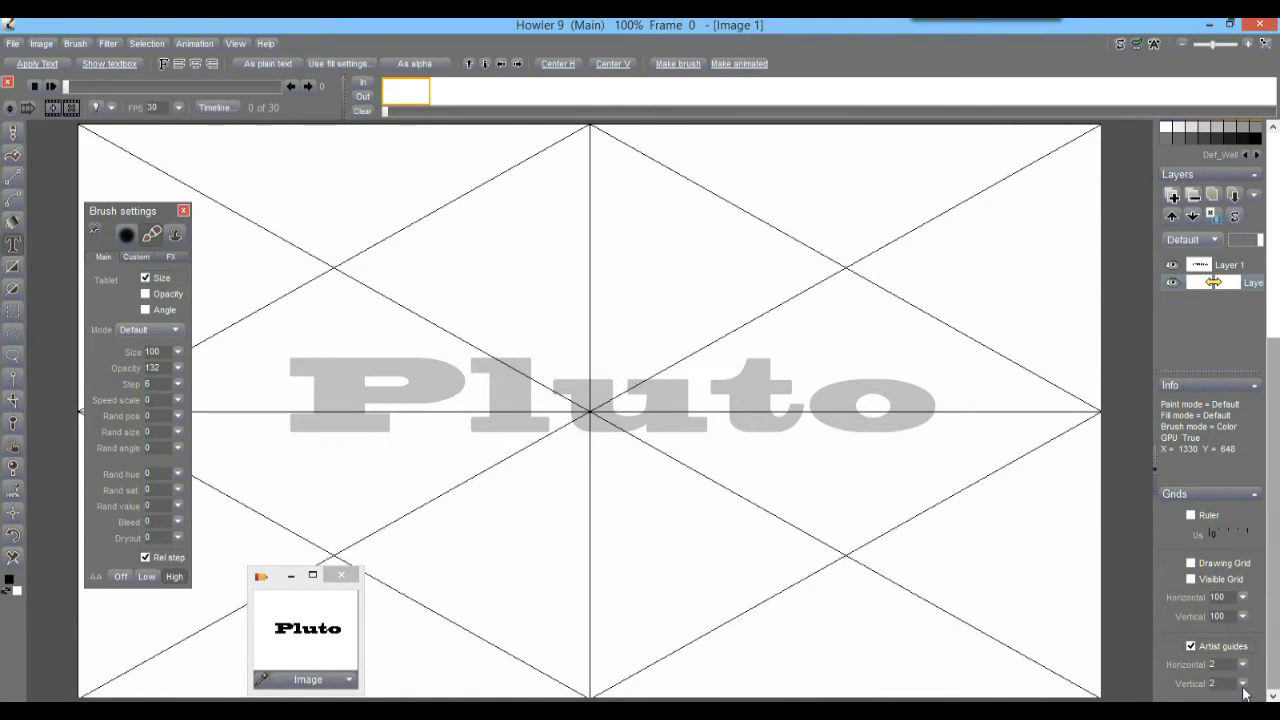
drag(1222, 684, 1264, 684)
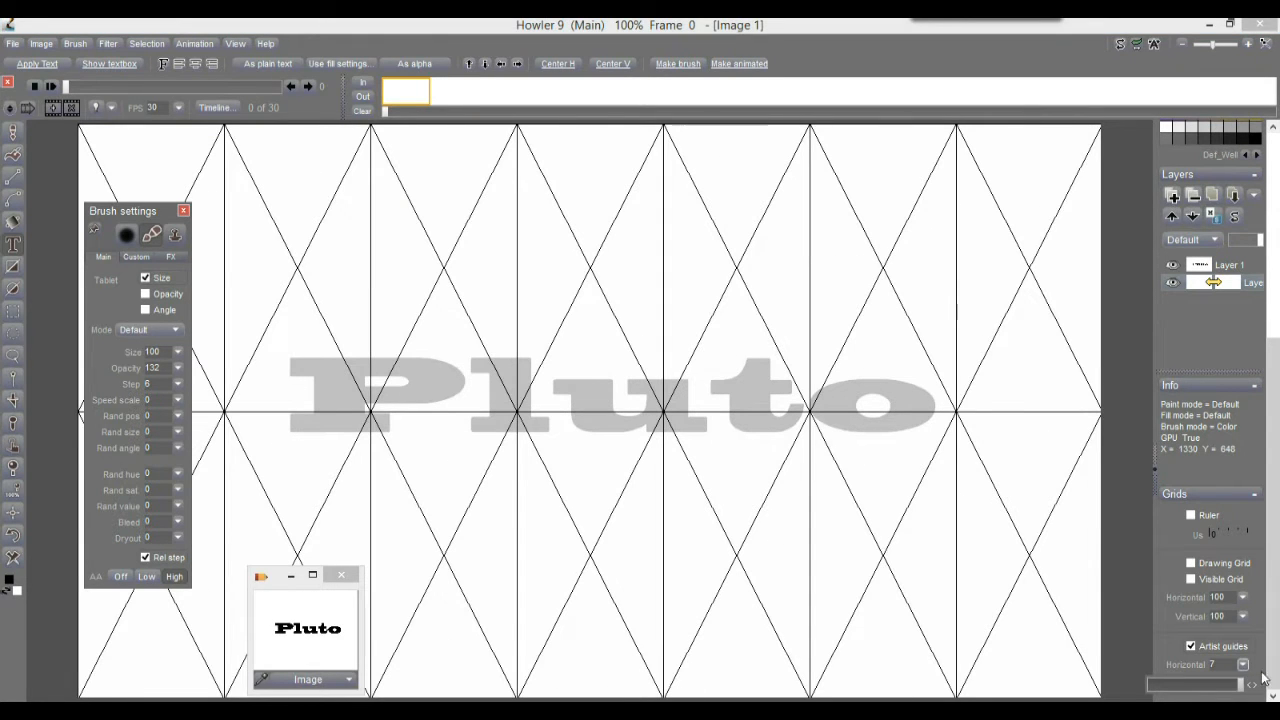
click(1245, 667)
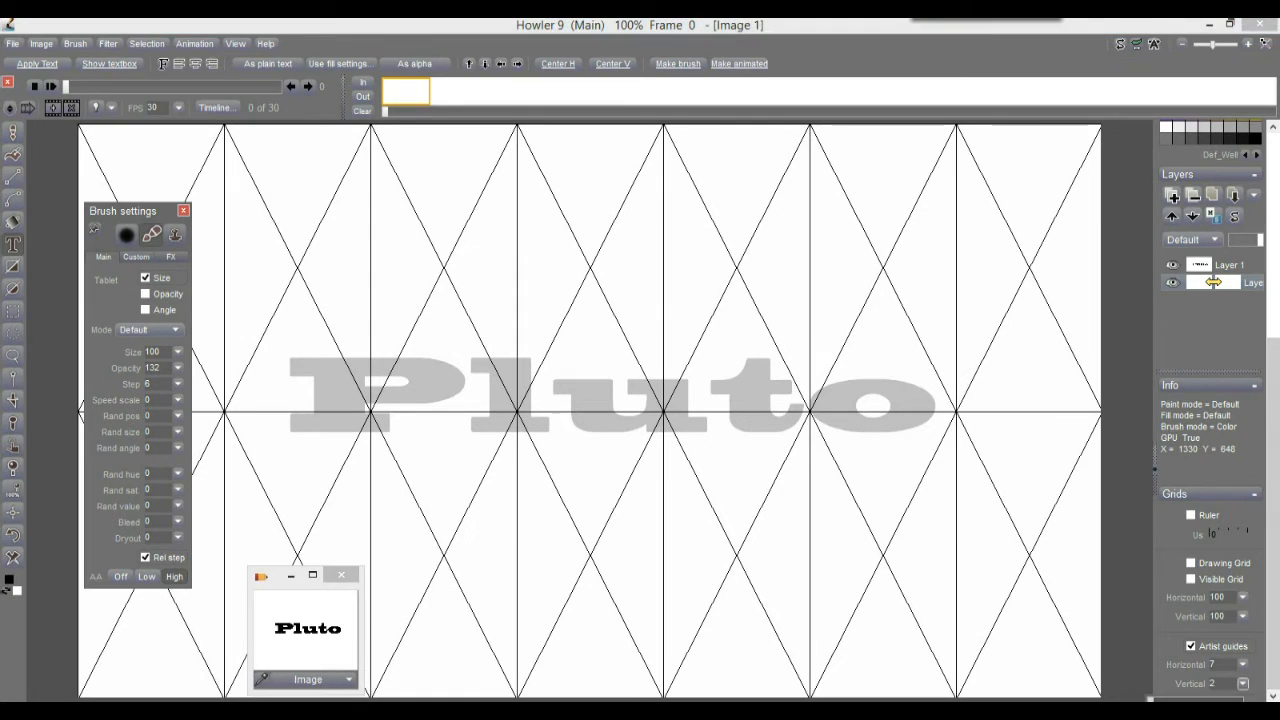
drag(1196, 703, 1250, 703)
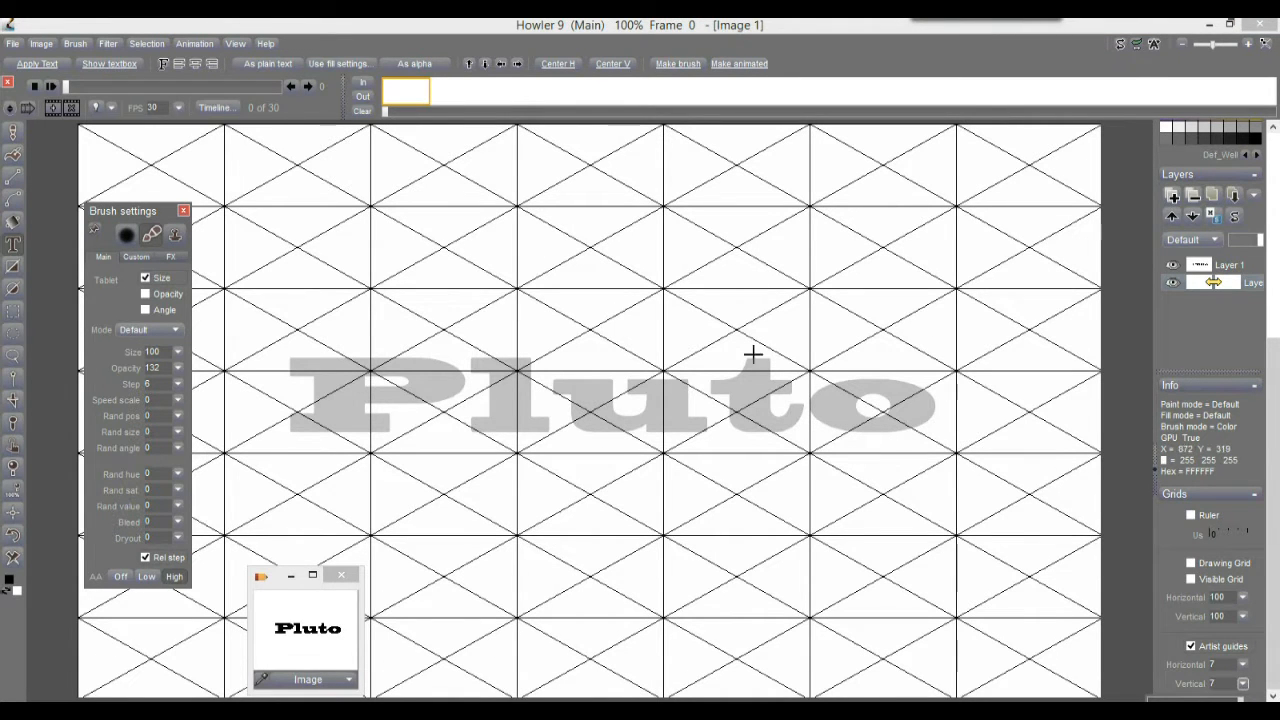
click(1191, 646)
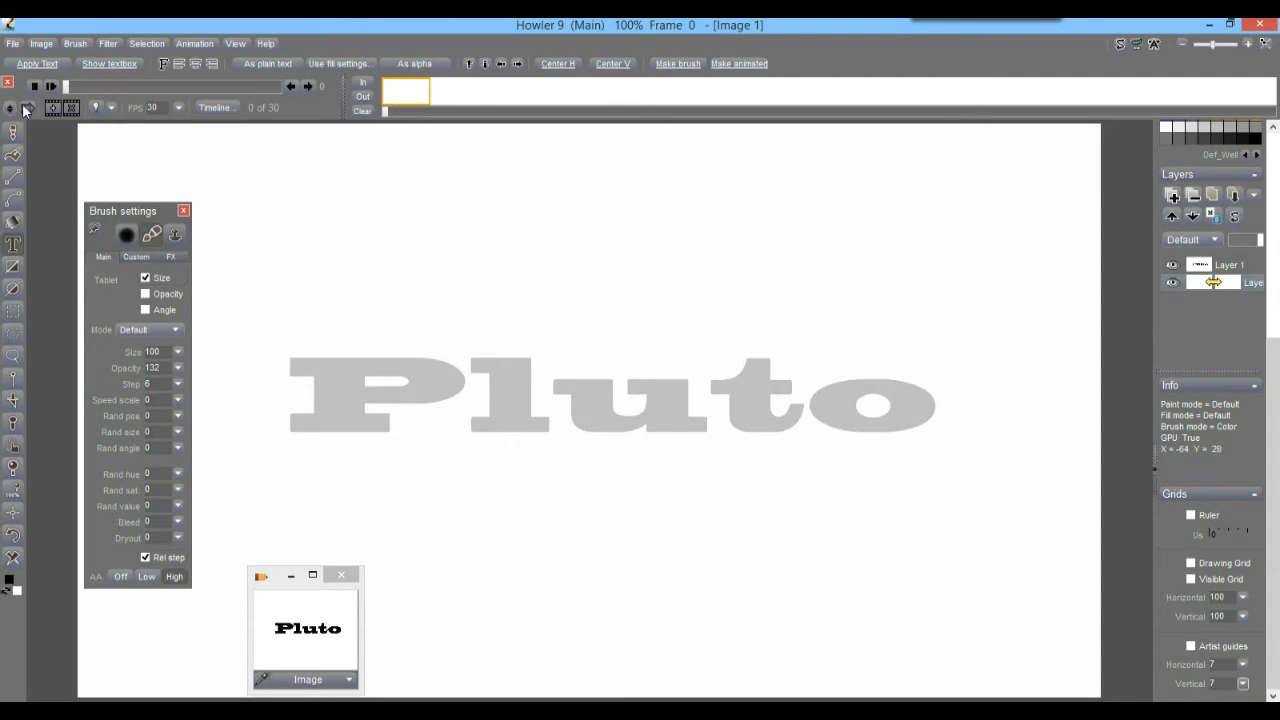
Step: Reduce the Pluto text to the single letter P and make it into a brush
click(13, 247)
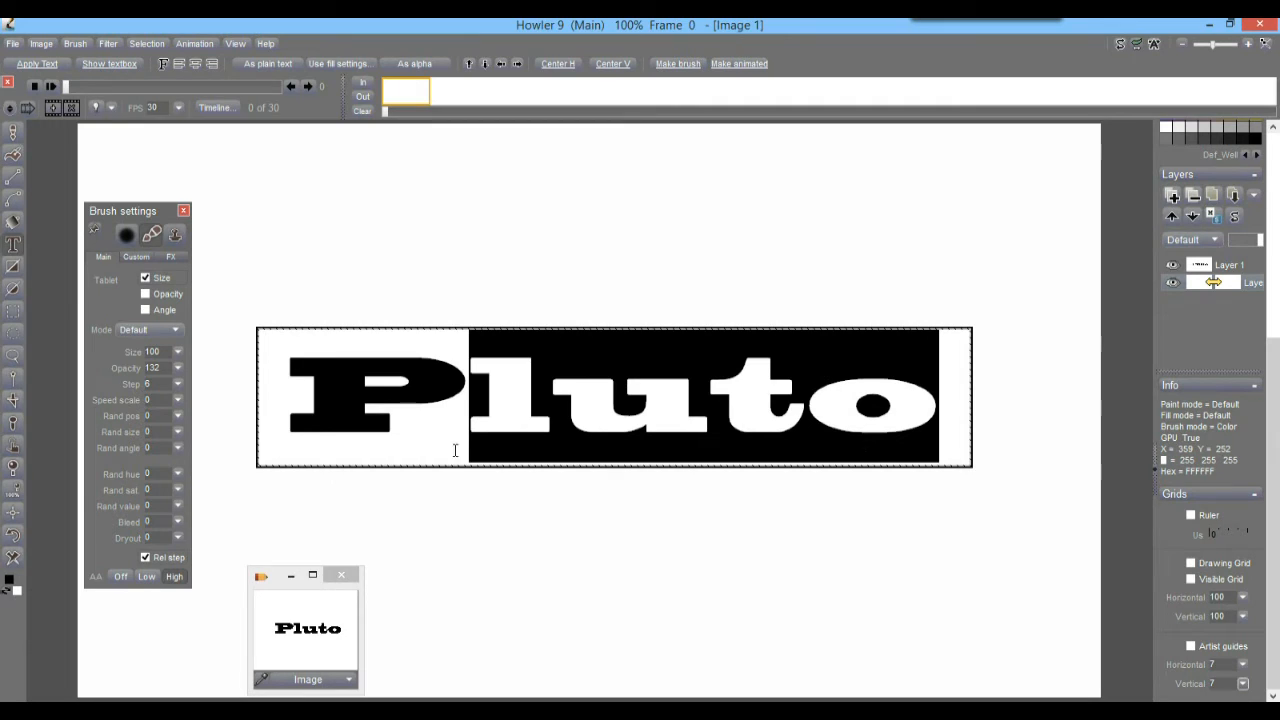
click(808, 400)
drag(944, 412, 494, 399)
key(BackSpace)
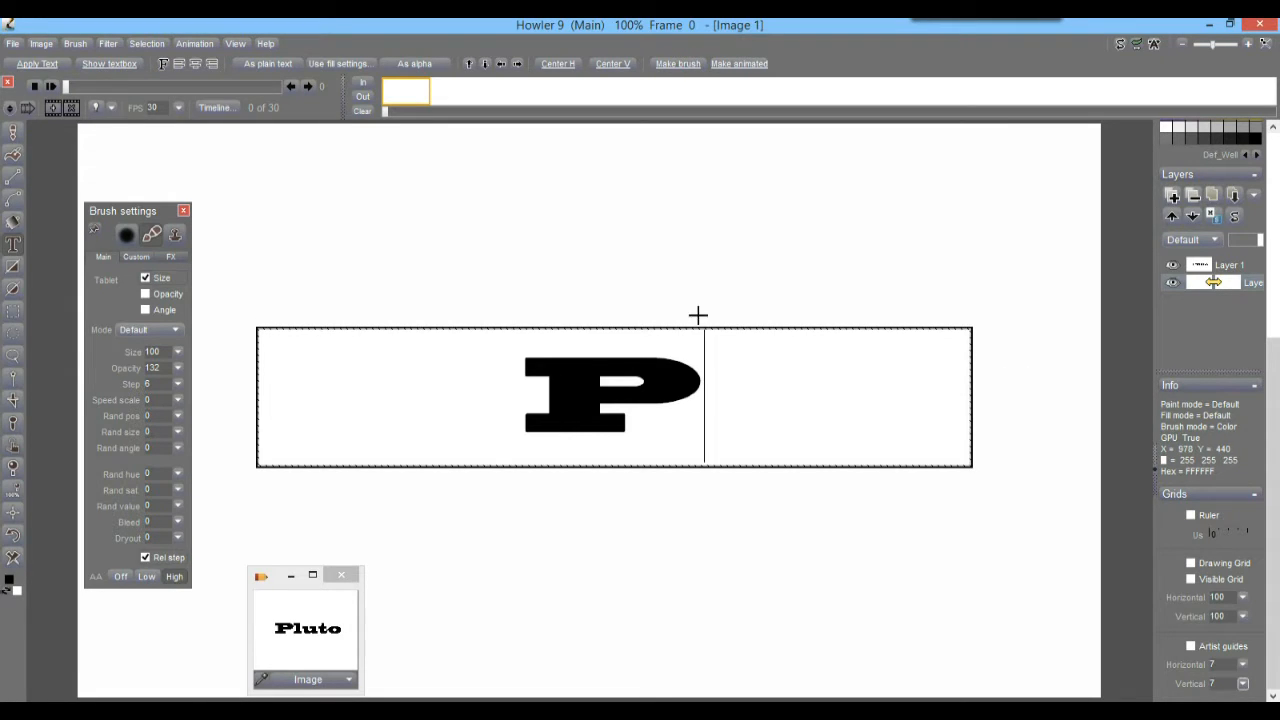
click(678, 66)
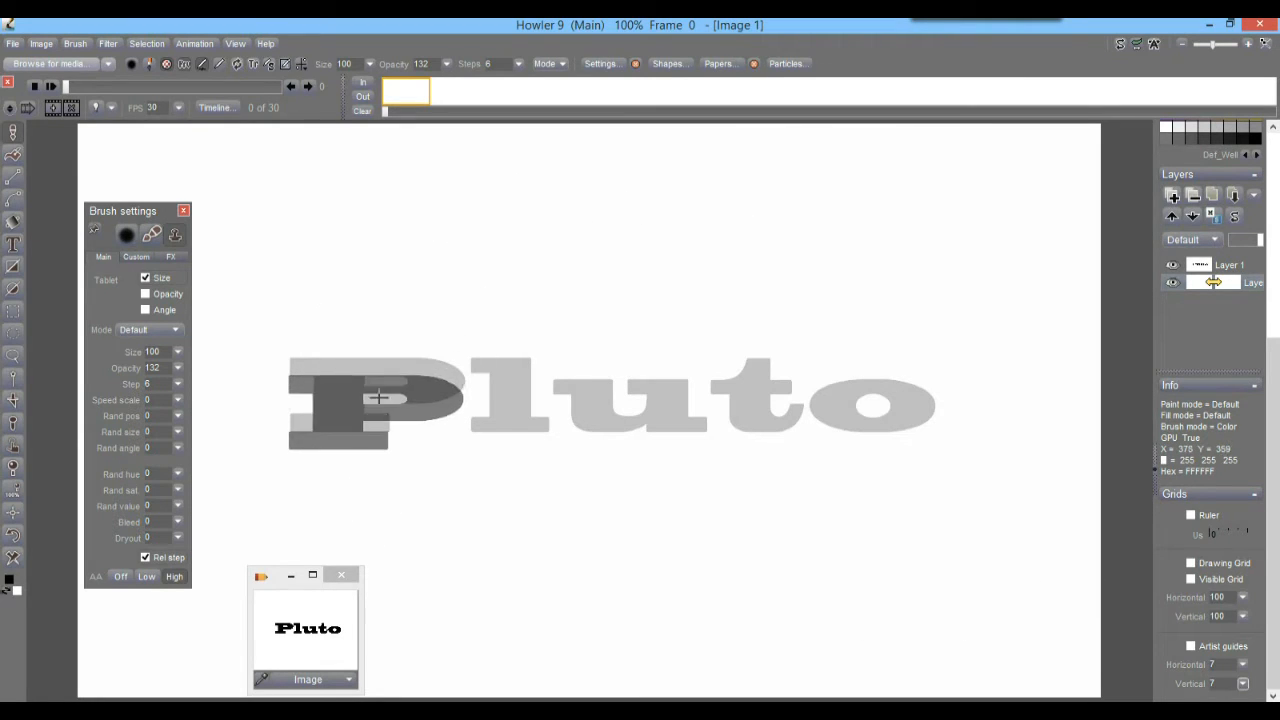
Step: Try sweeping the P brush from the guide's P up and across the canvas twice, undoing each stroke
mouse_move(380, 385)
mouse_down()
mouse_move(617, 240)
mouse_move(1182, 185)
mouse_up()
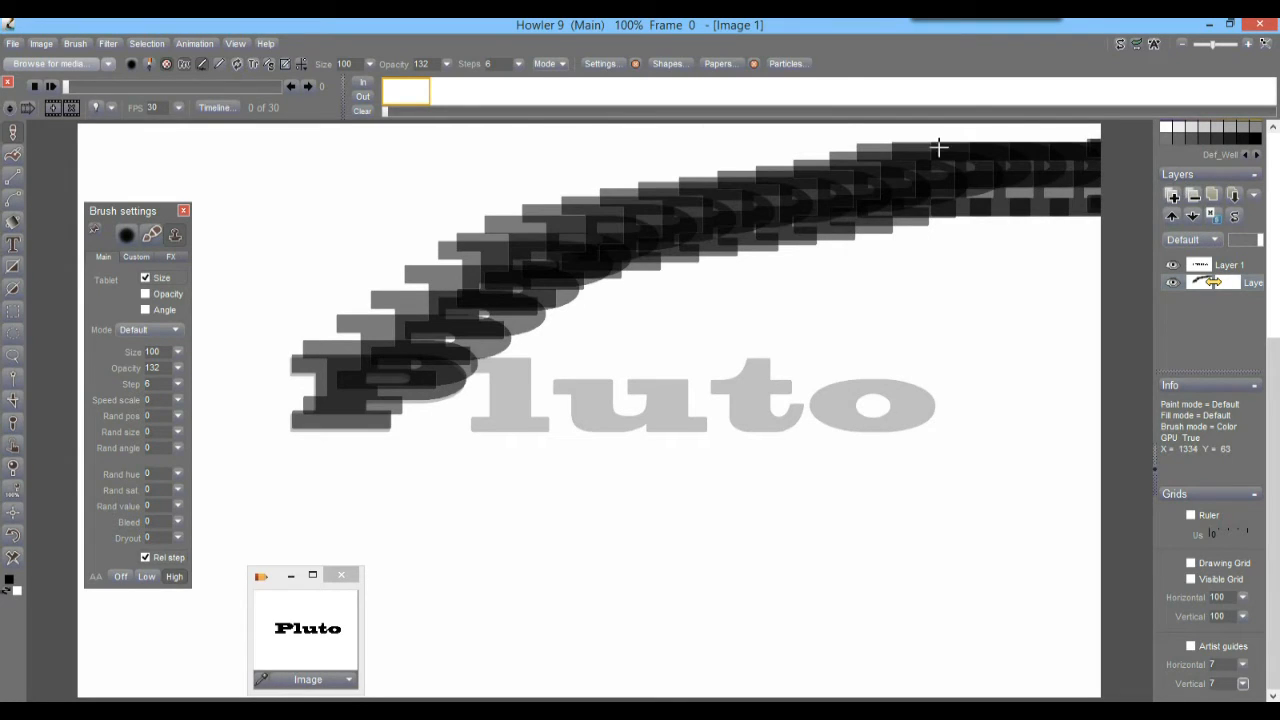
click(14, 537)
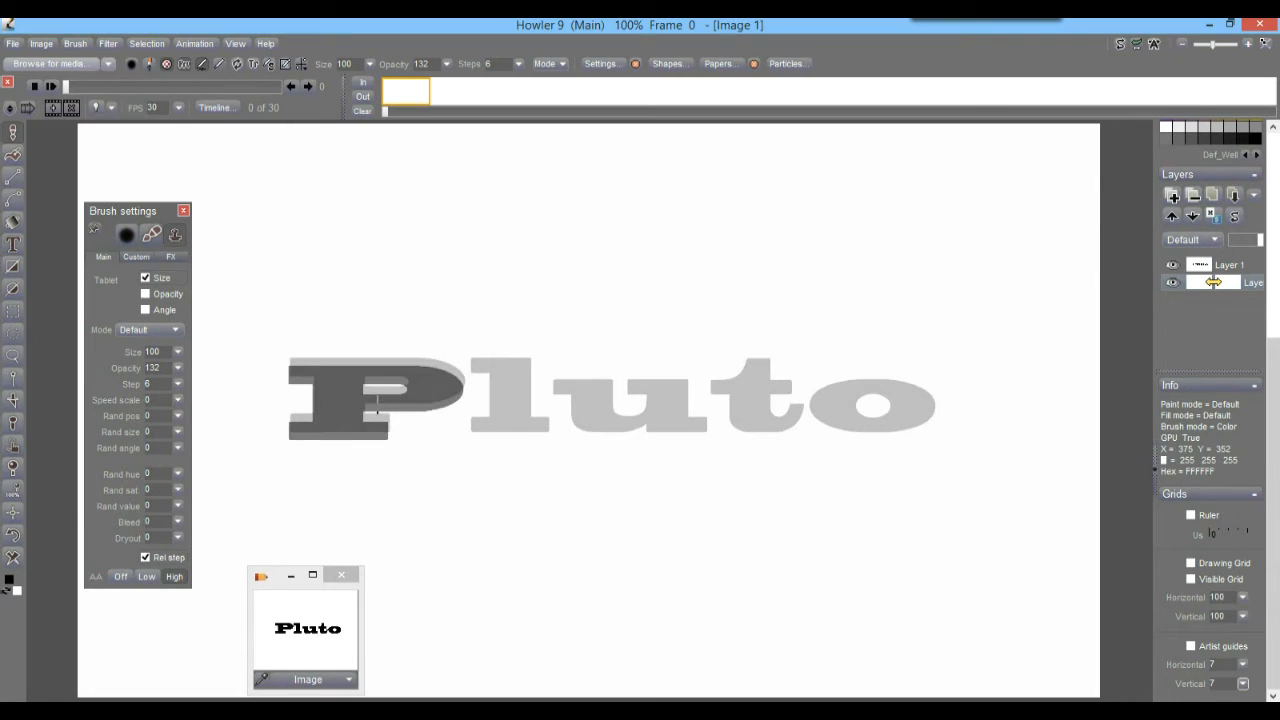
mouse_move(380, 398)
mouse_down()
mouse_move(497, 270)
mouse_move(903, 181)
mouse_up()
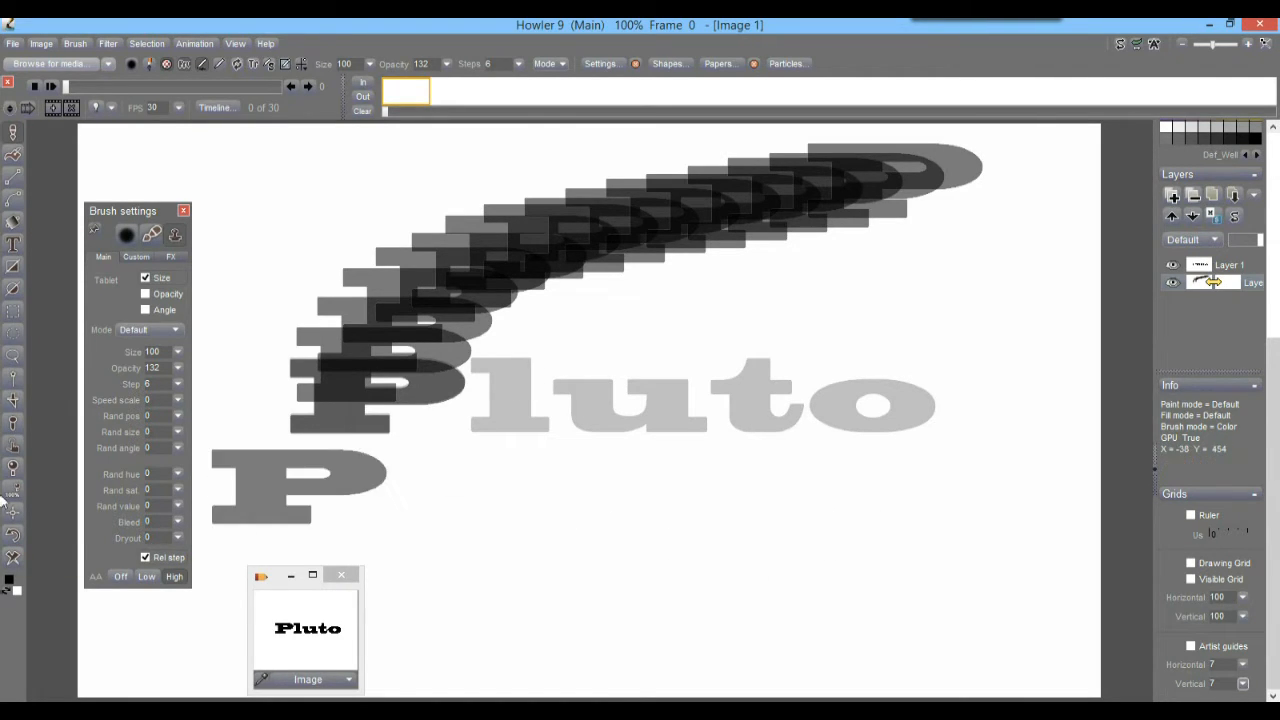
click(14, 543)
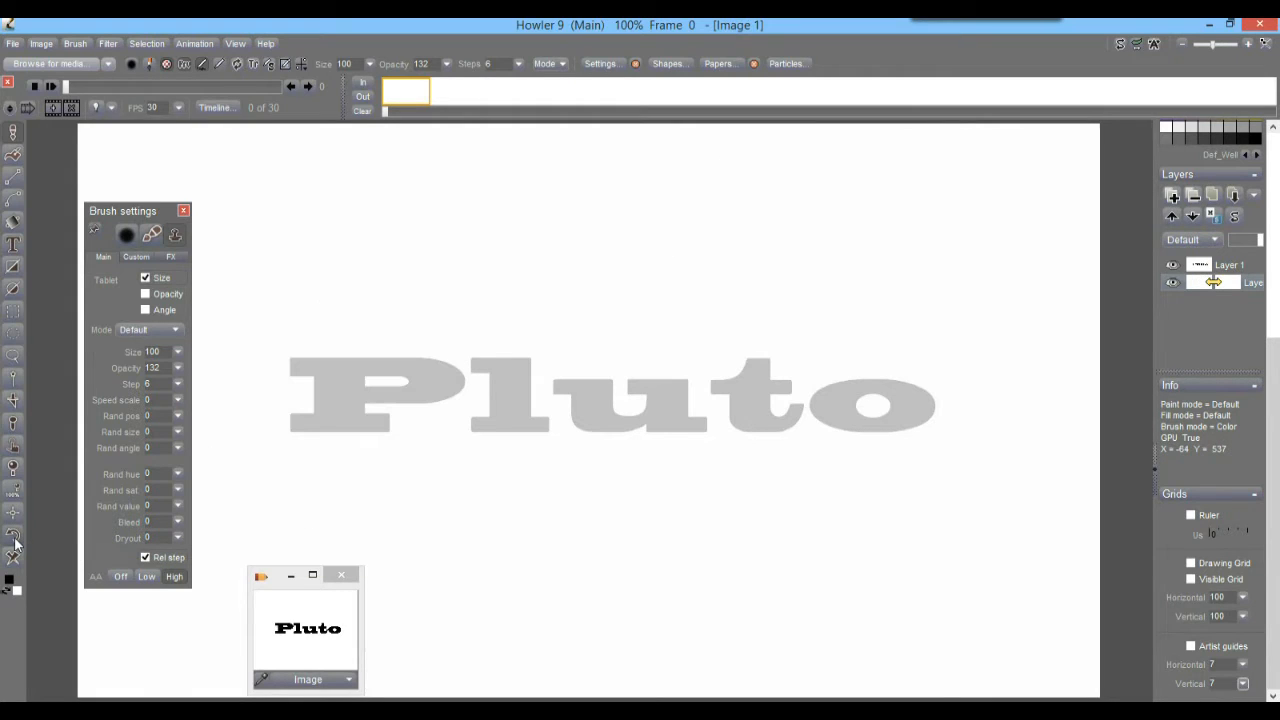
Step: Store a managed copy of the P brush and show its filmstrip, keeping the Store brush window clear of the title
click(74, 43)
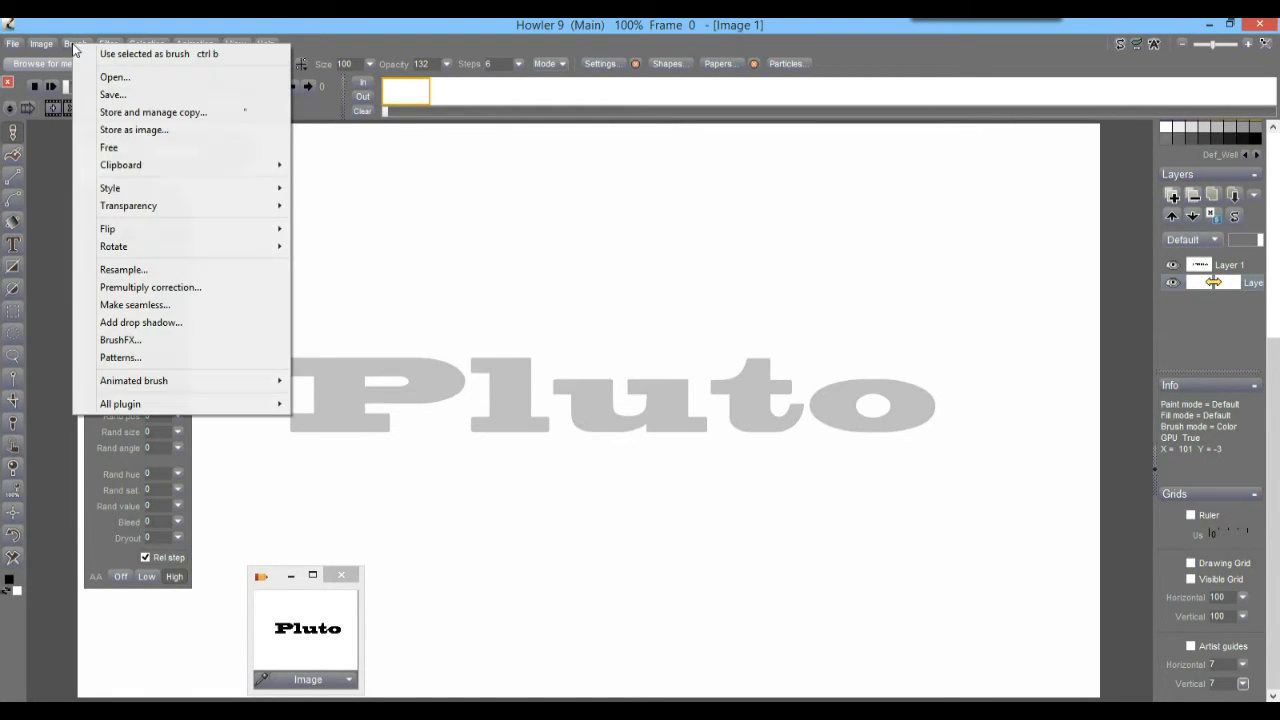
click(160, 112)
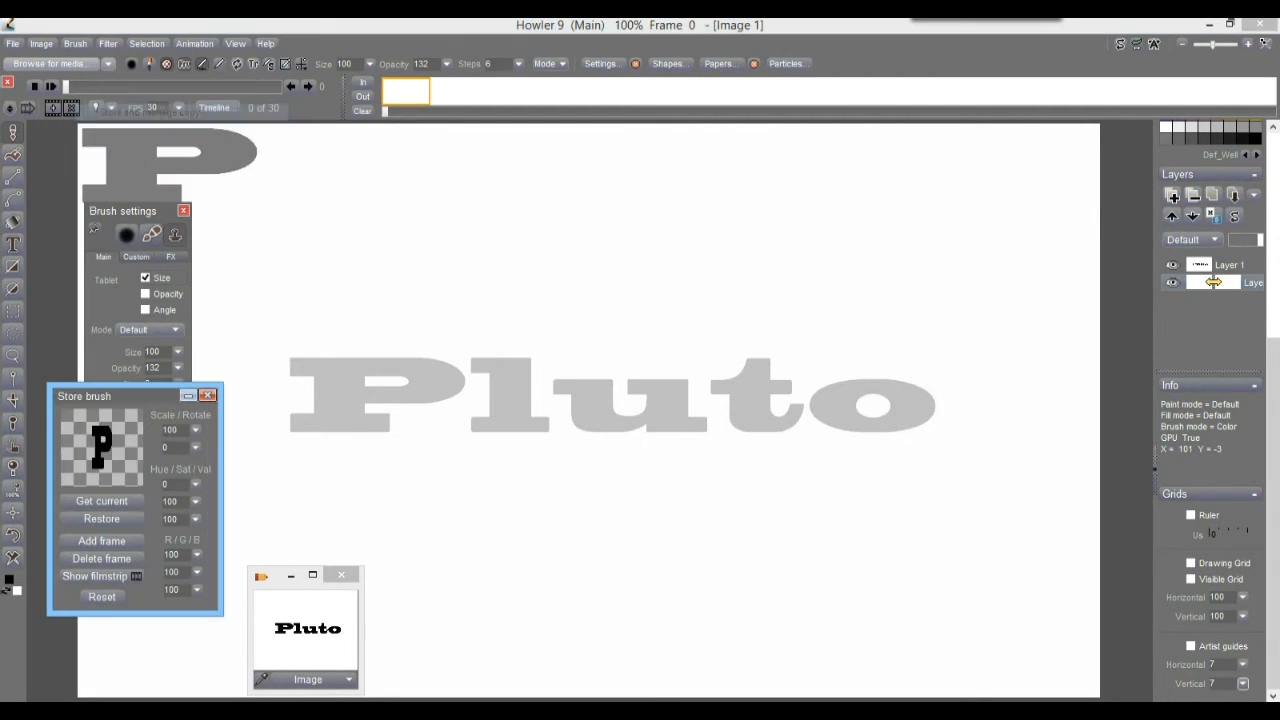
mouse_move(145, 394)
mouse_down()
mouse_move(368, 192)
mouse_move(369, 168)
mouse_up()
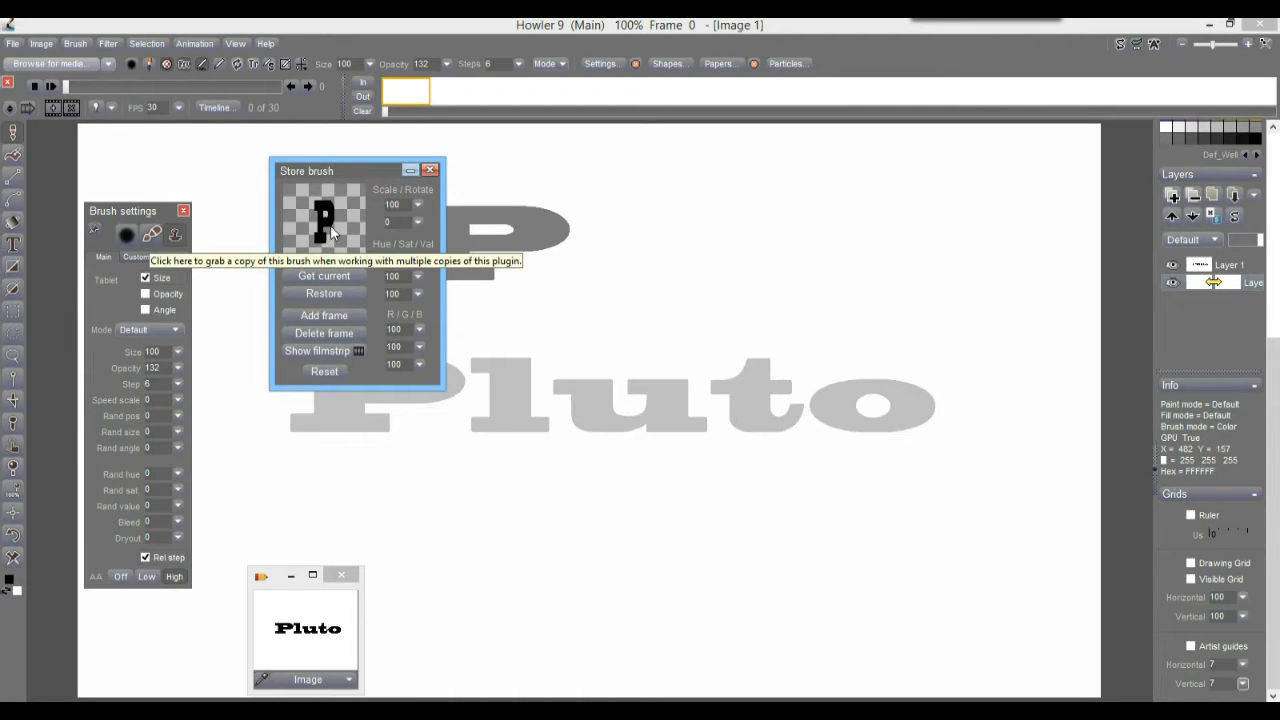
click(324, 352)
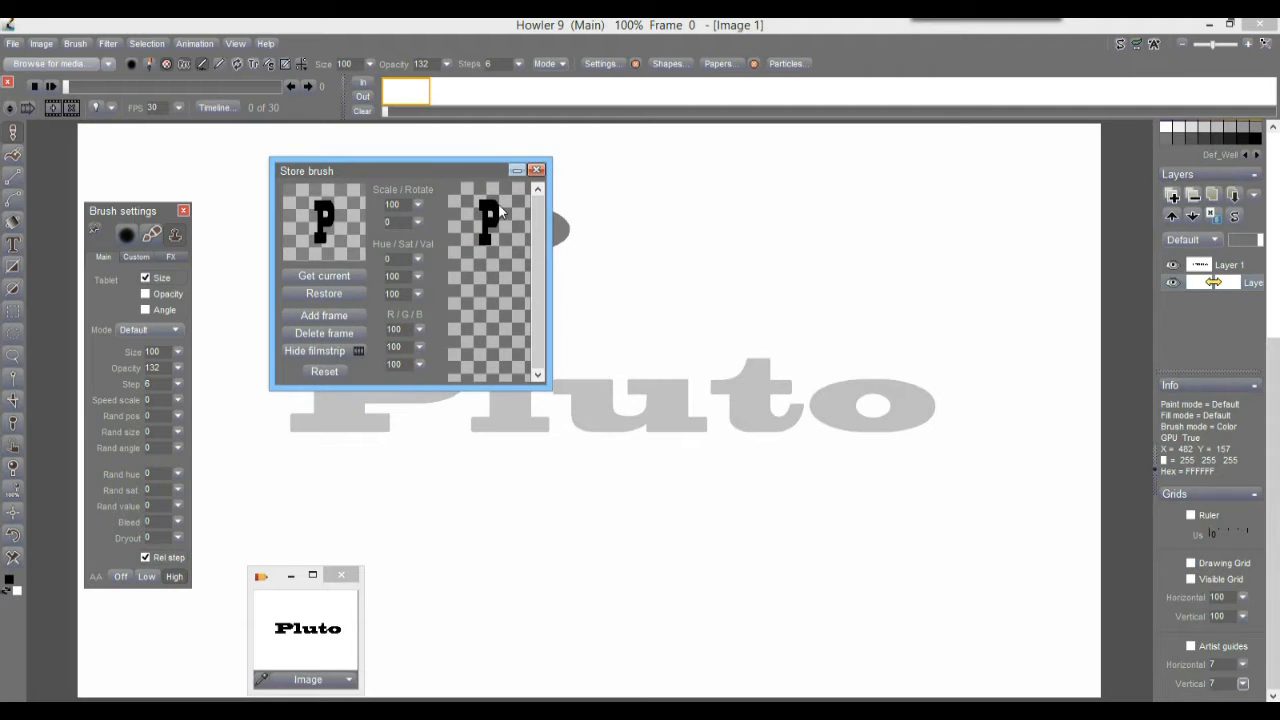
mouse_move(418, 170)
mouse_down()
mouse_move(583, 177)
mouse_move(962, 127)
mouse_move(952, 141)
mouse_up()
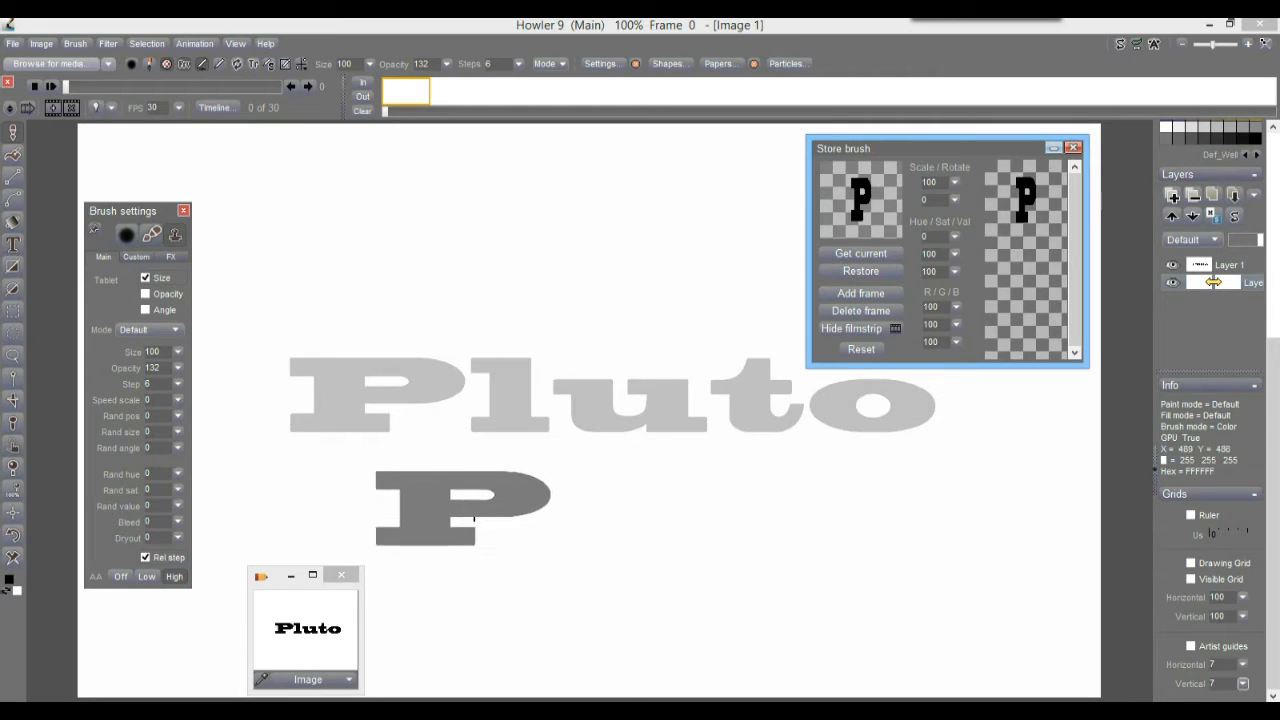
click(104, 43)
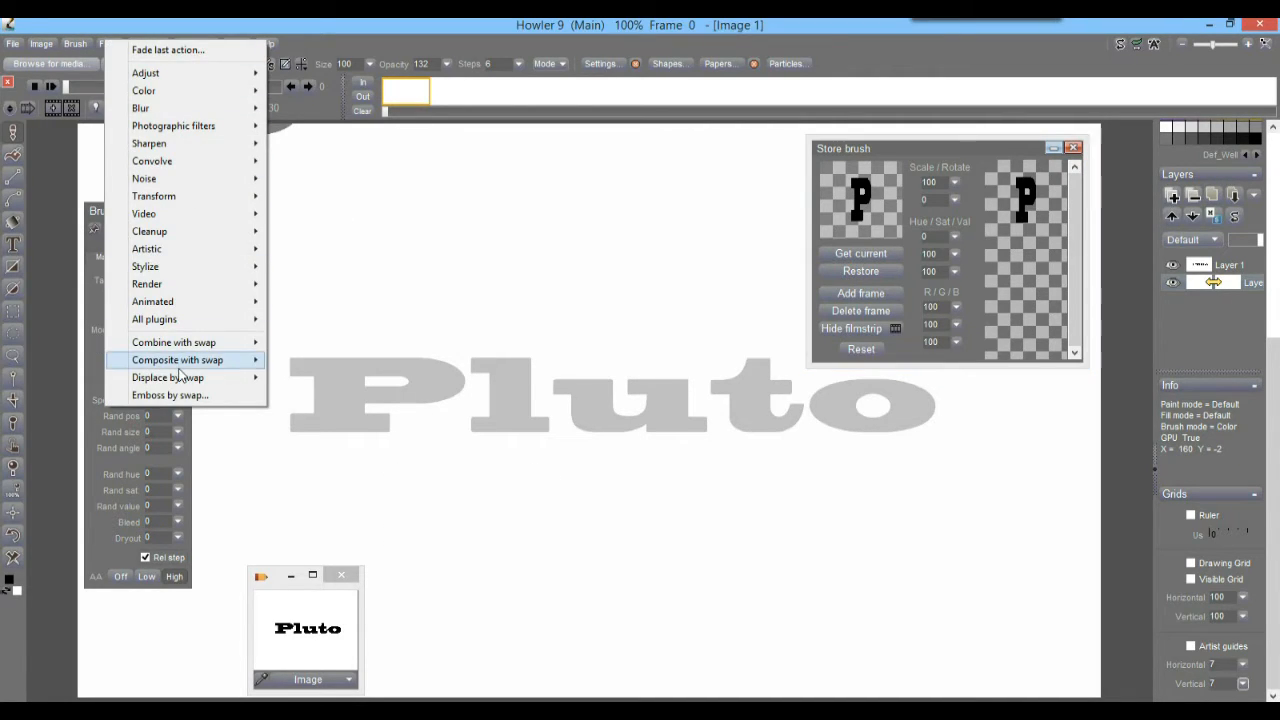
mouse_move(181, 383)
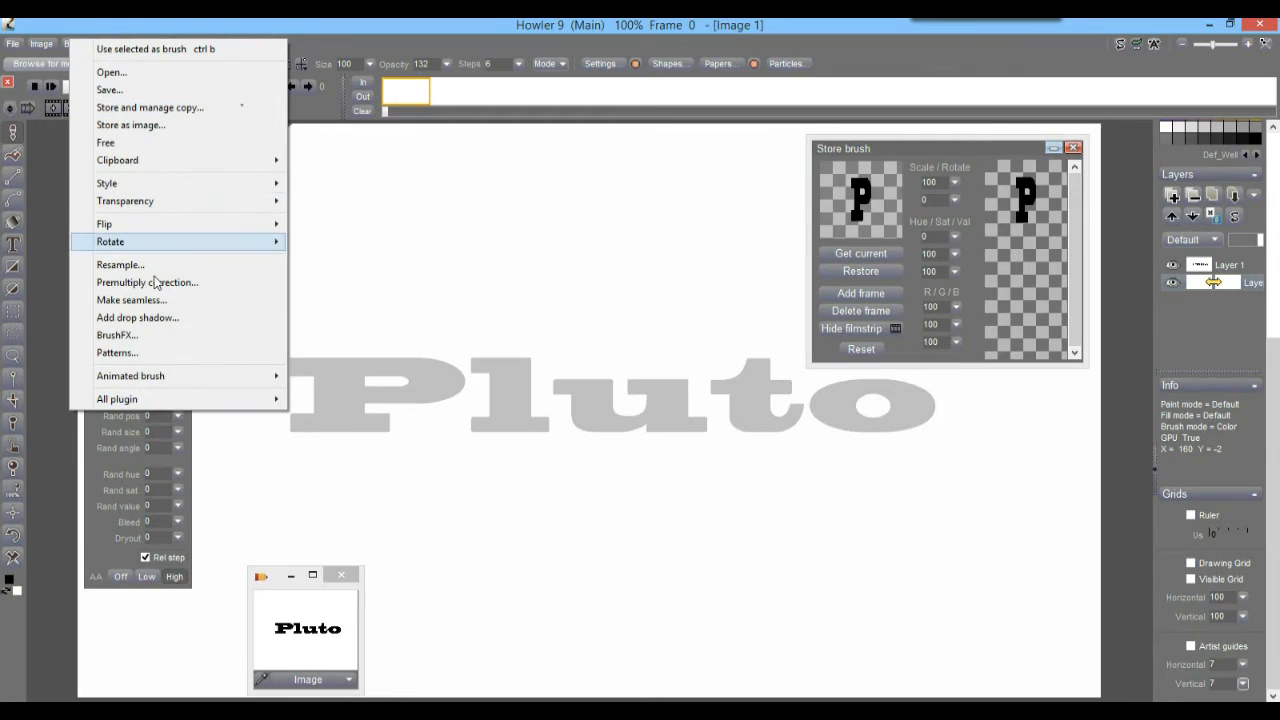
mouse_move(189, 376)
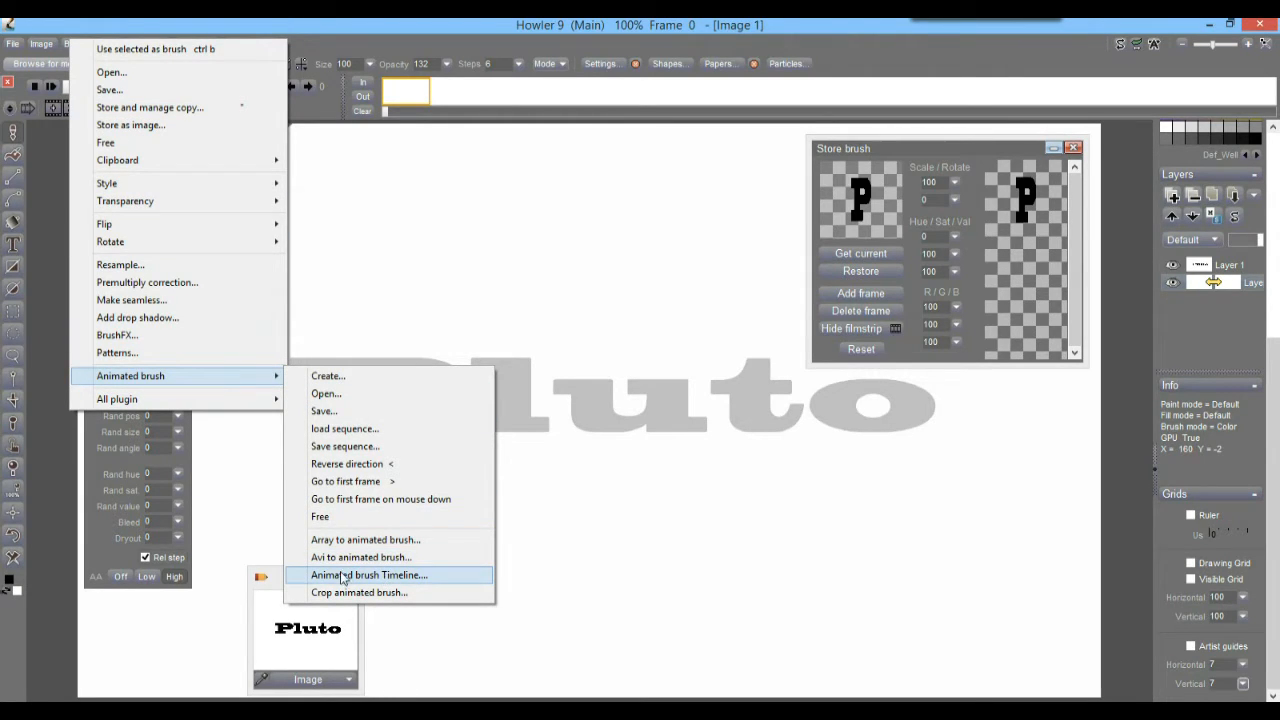
click(243, 22)
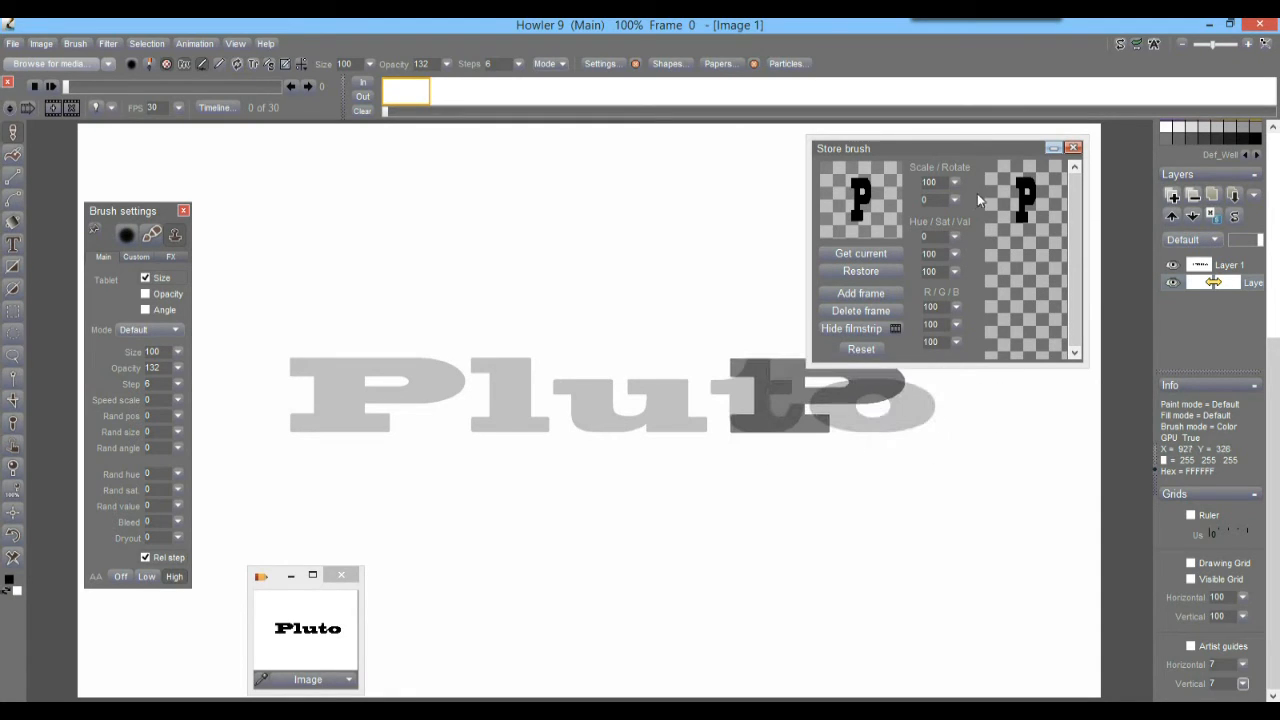
Step: Add a second frame to the stored P brush and collapse its window to a thumbnail away from the title
click(855, 292)
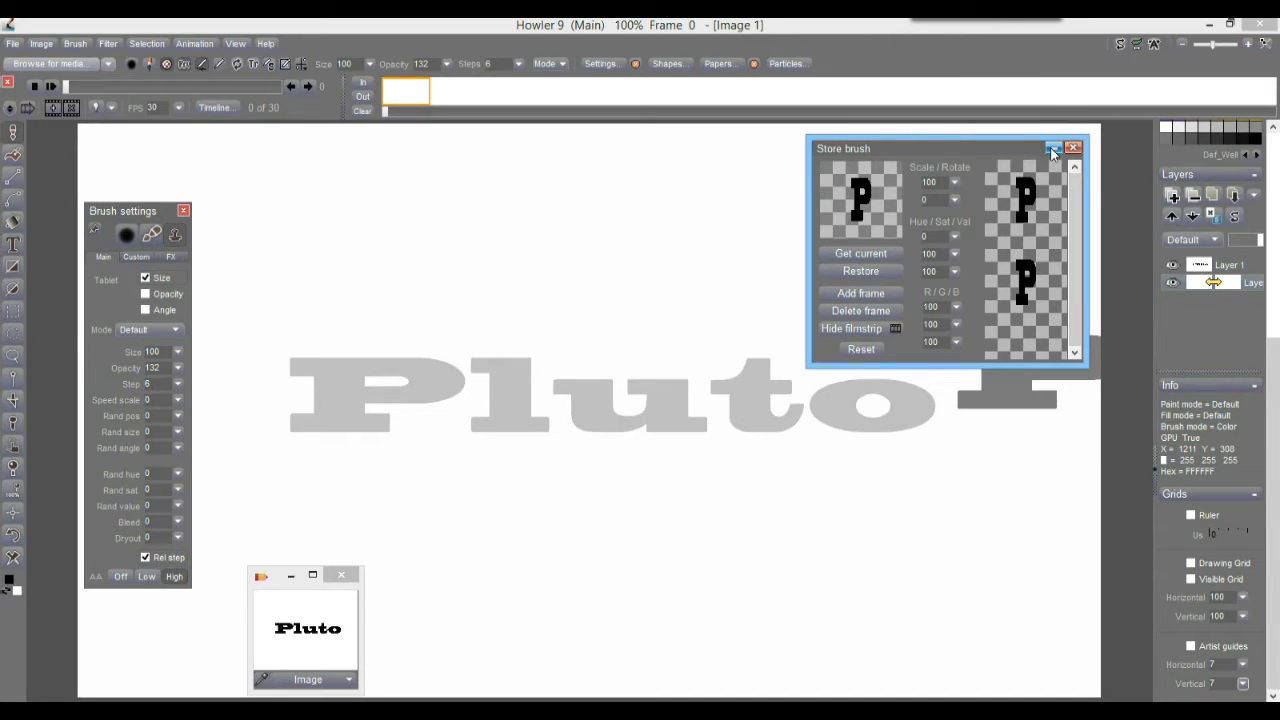
click(865, 327)
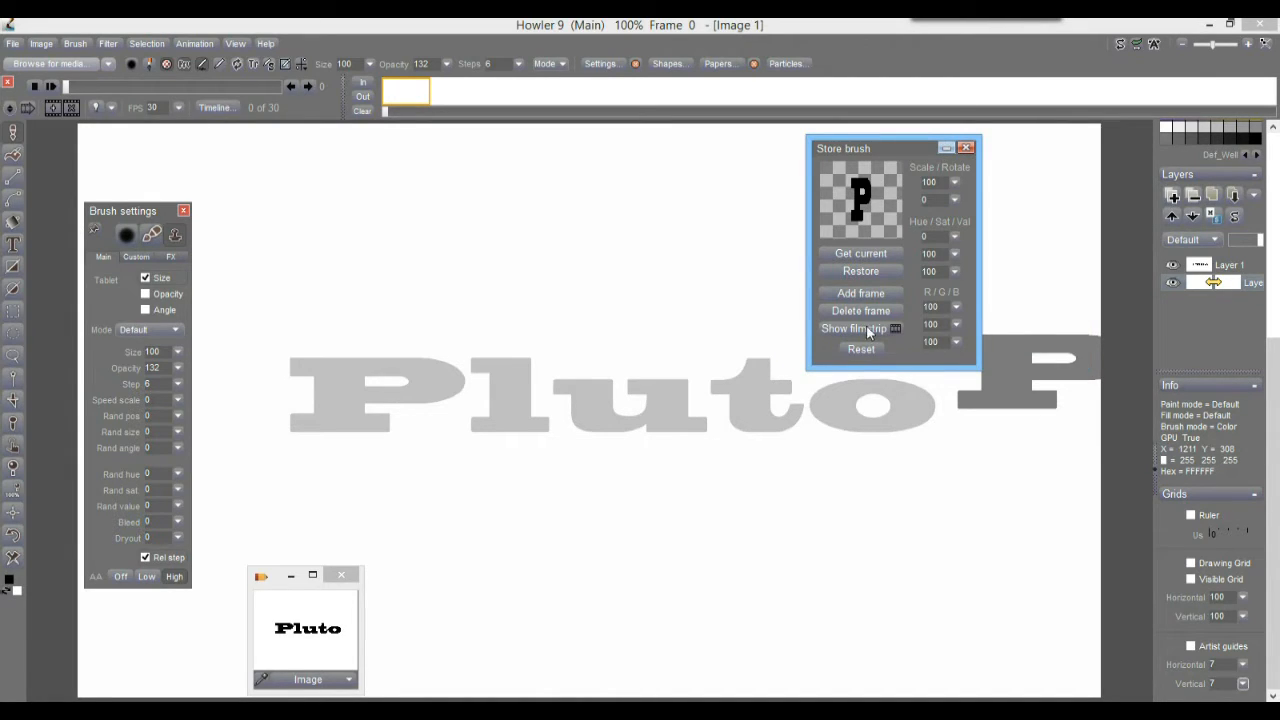
click(946, 150)
mouse_move(52, 400)
mouse_down()
mouse_move(52, 386)
mouse_move(1050, 557)
mouse_move(1042, 570)
mouse_move(1072, 605)
mouse_up()
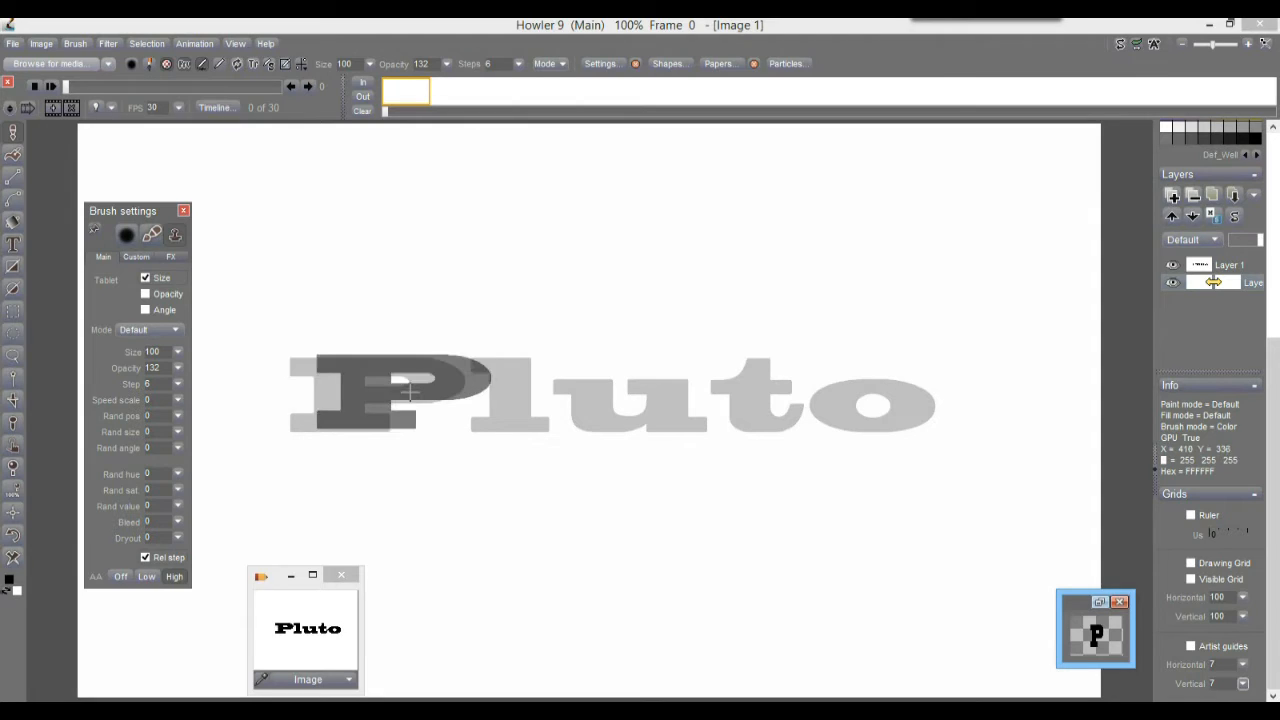
Step: Test a curved stroke of the P brush from the guide's P on the current frame and undo it
drag(380, 398, 888, 243)
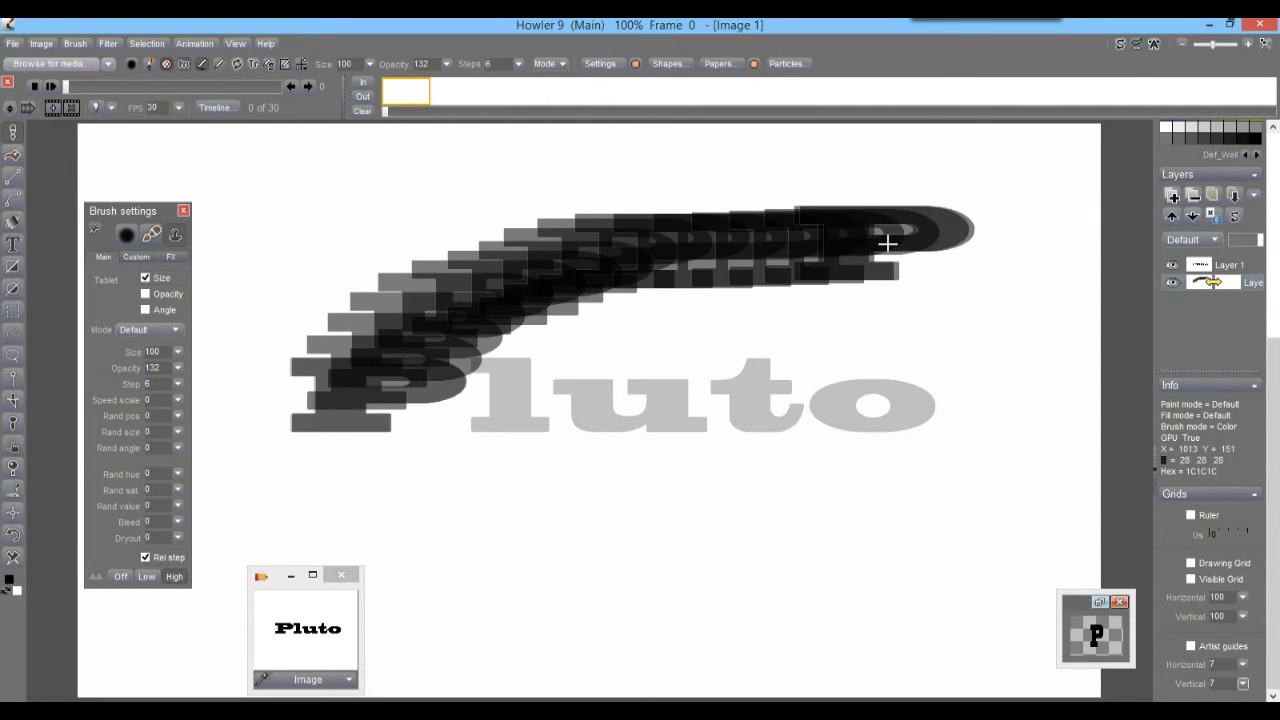
click(12, 534)
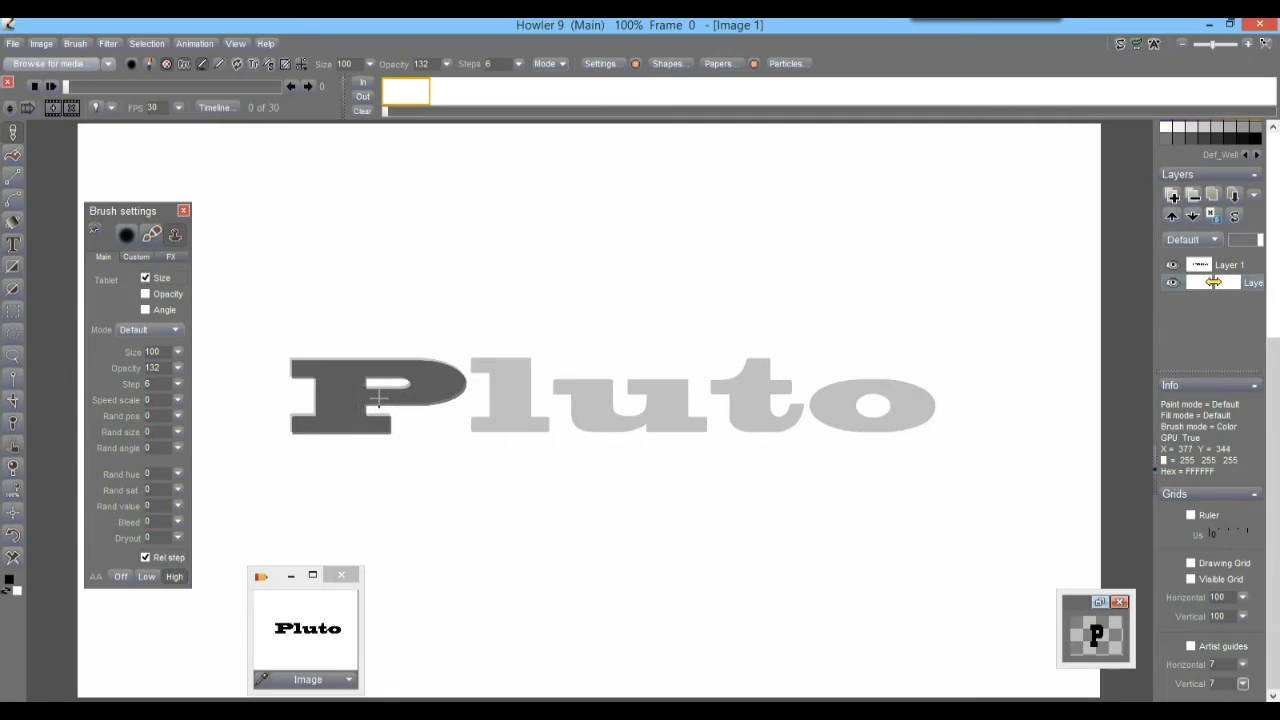
Step: Paint the P brush through the animation frames, starting on the guide's P and sweeping off the canvas
mouse_move(378, 398)
mouse_down()
mouse_move(431, 440)
mouse_move(1057, 577)
mouse_move(1147, 574)
mouse_up()
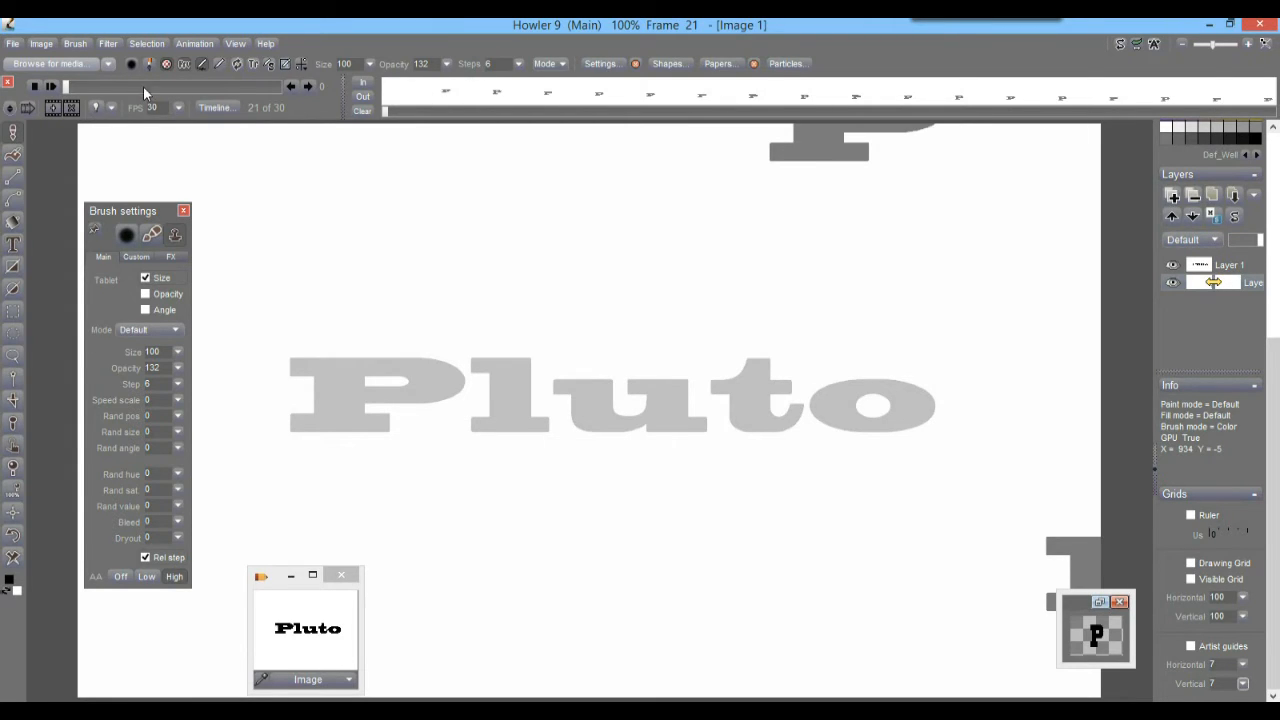
Step: Return to the first frame and make a brush from a lowercase letter l set with the text tool
drag(70, 87, 15, 197)
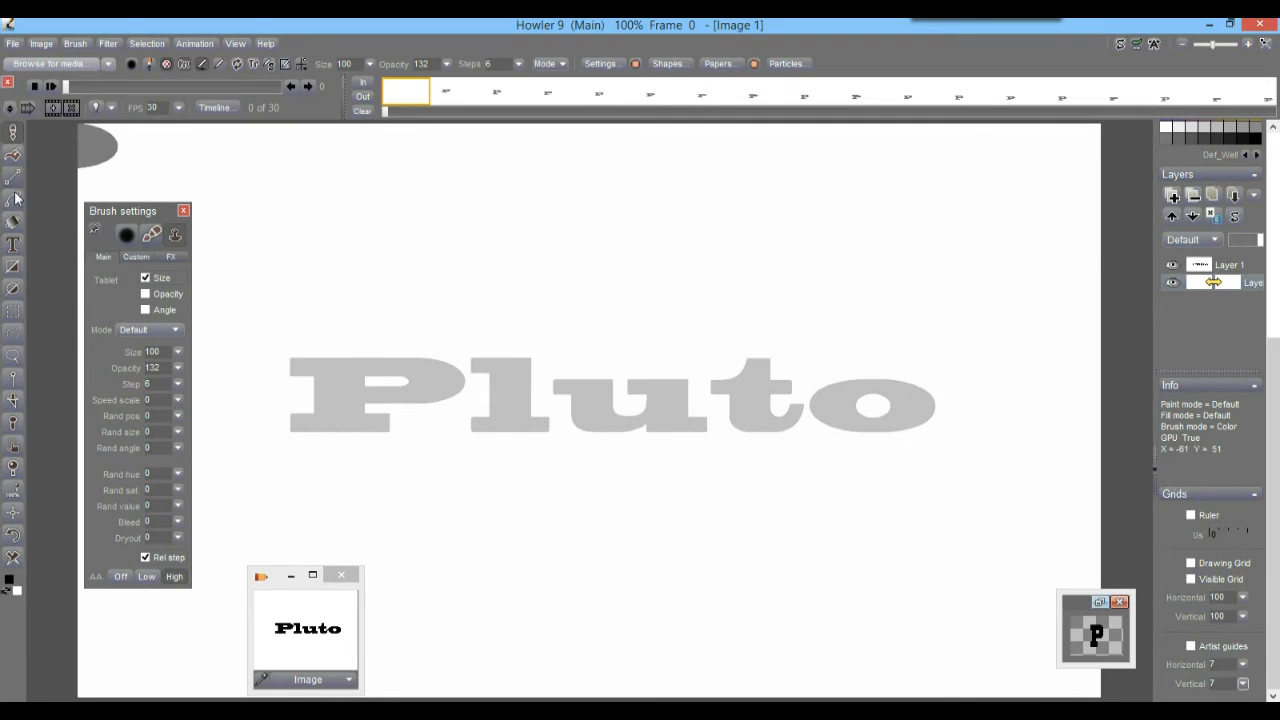
click(14, 246)
drag(589, 392, 677, 385)
text(1)
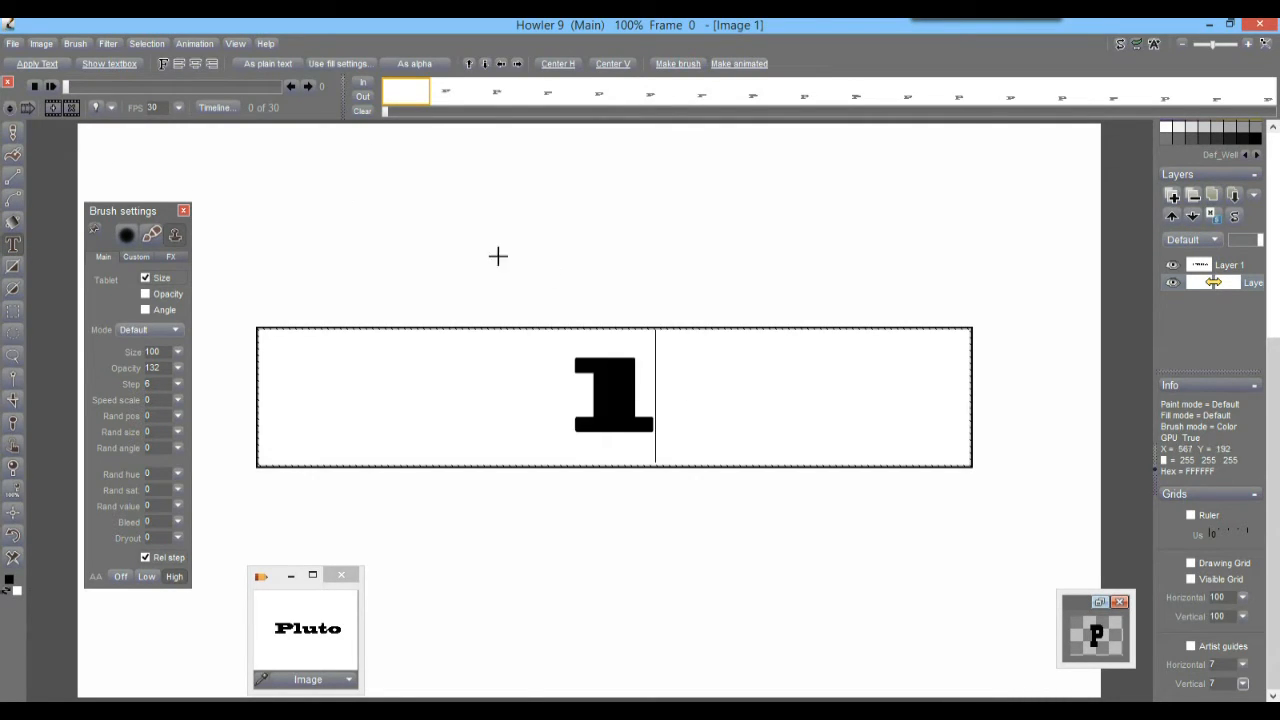
click(677, 64)
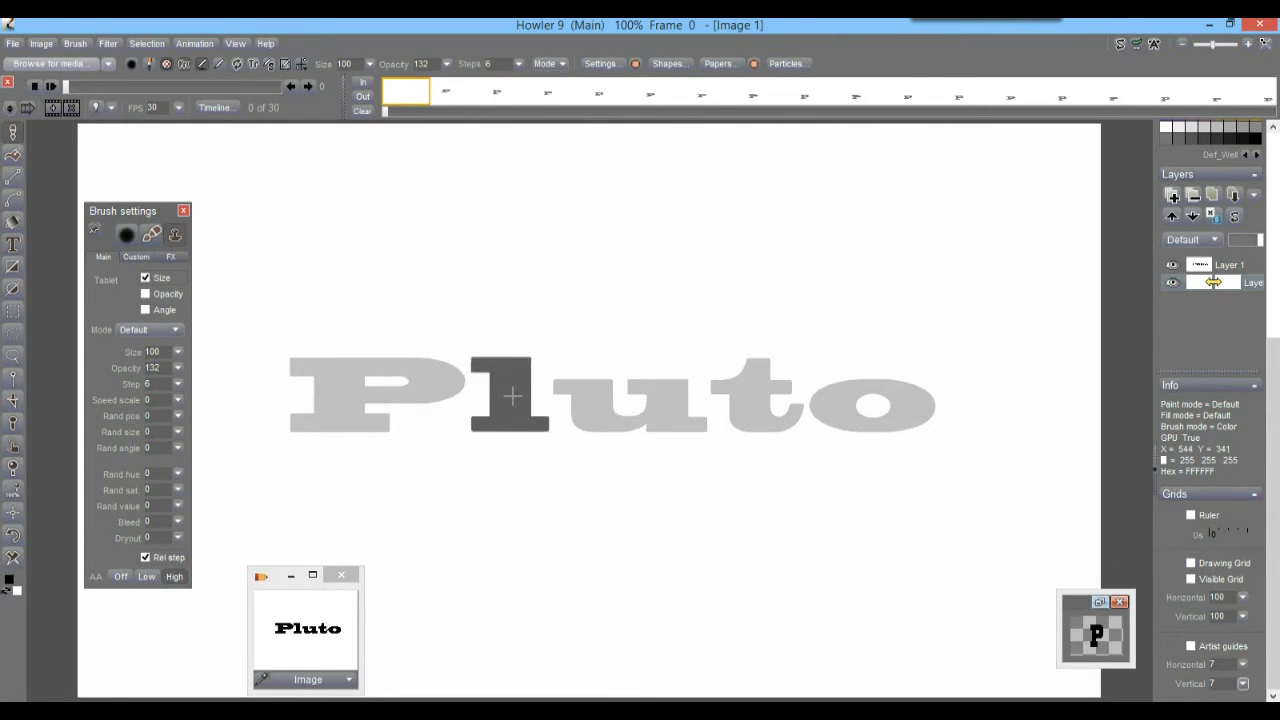
Step: Test a curved stroke of the l brush from the guide's l on the first frame and undo it
mouse_move(511, 397)
mouse_down()
mouse_move(577, 471)
mouse_move(405, 665)
mouse_up()
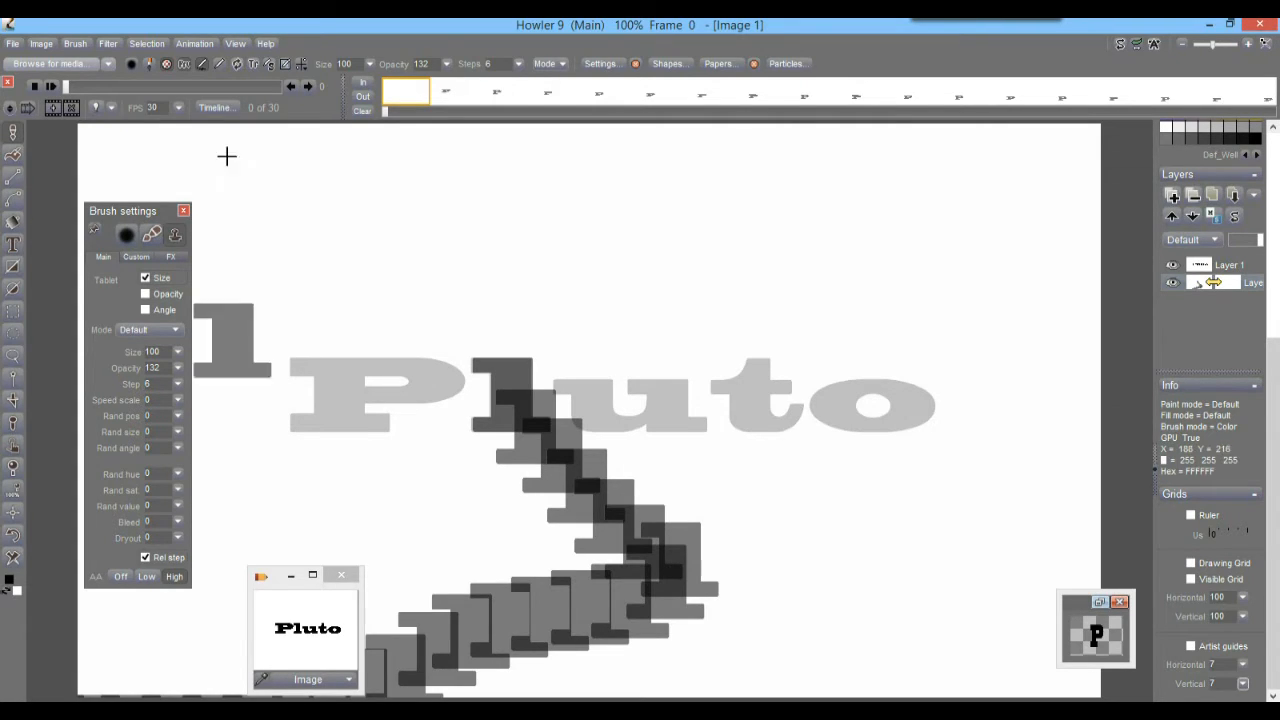
drag(69, 84, 17, 78)
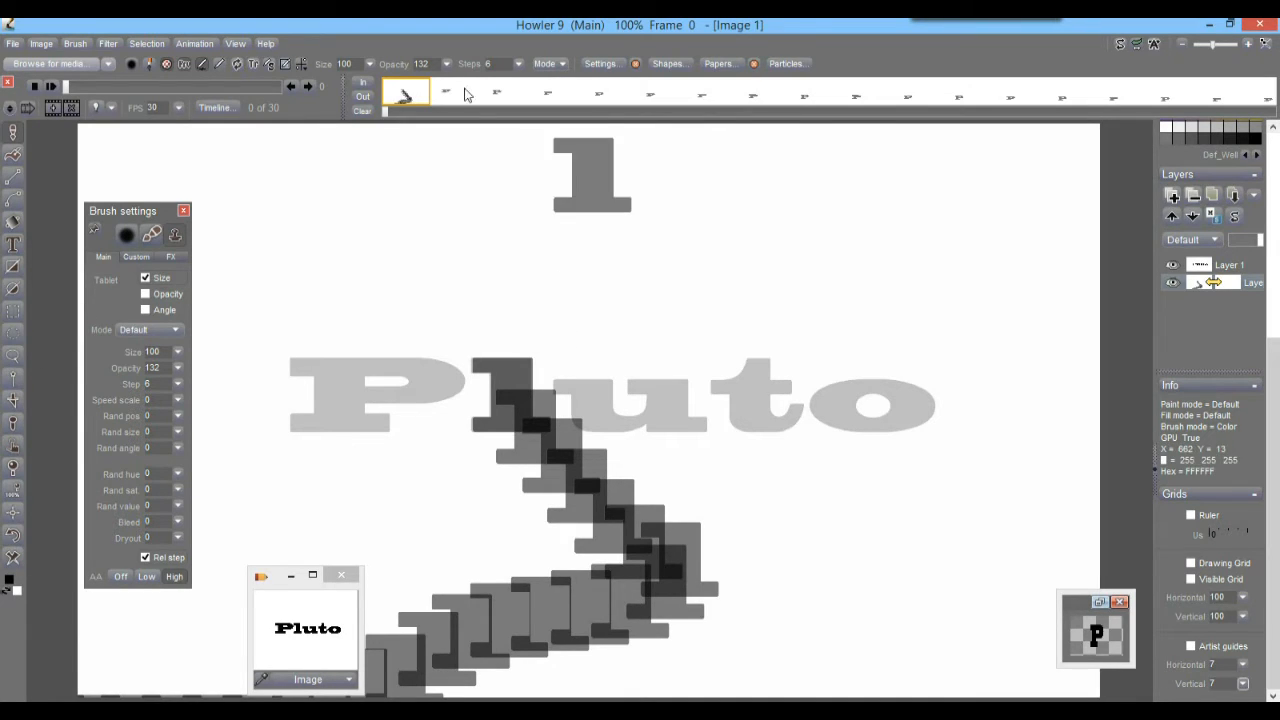
click(14, 539)
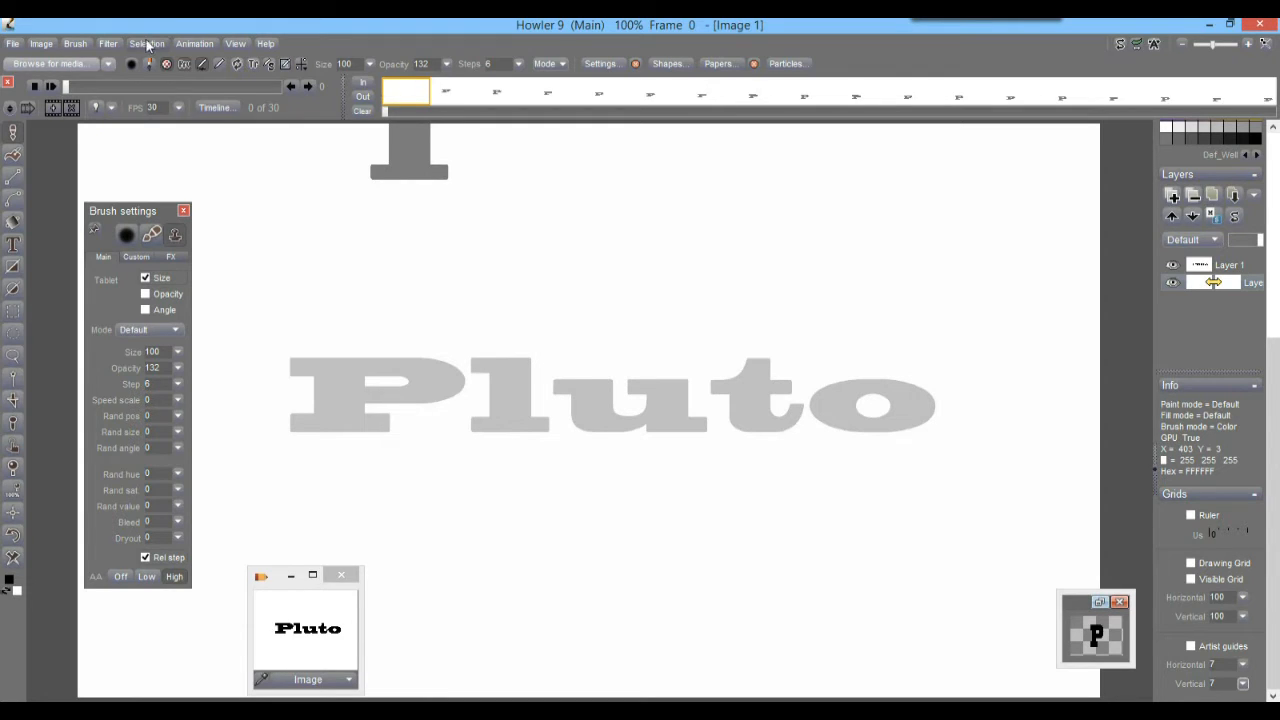
Step: Store a managed copy of the l brush and show its filmstrip
click(77, 44)
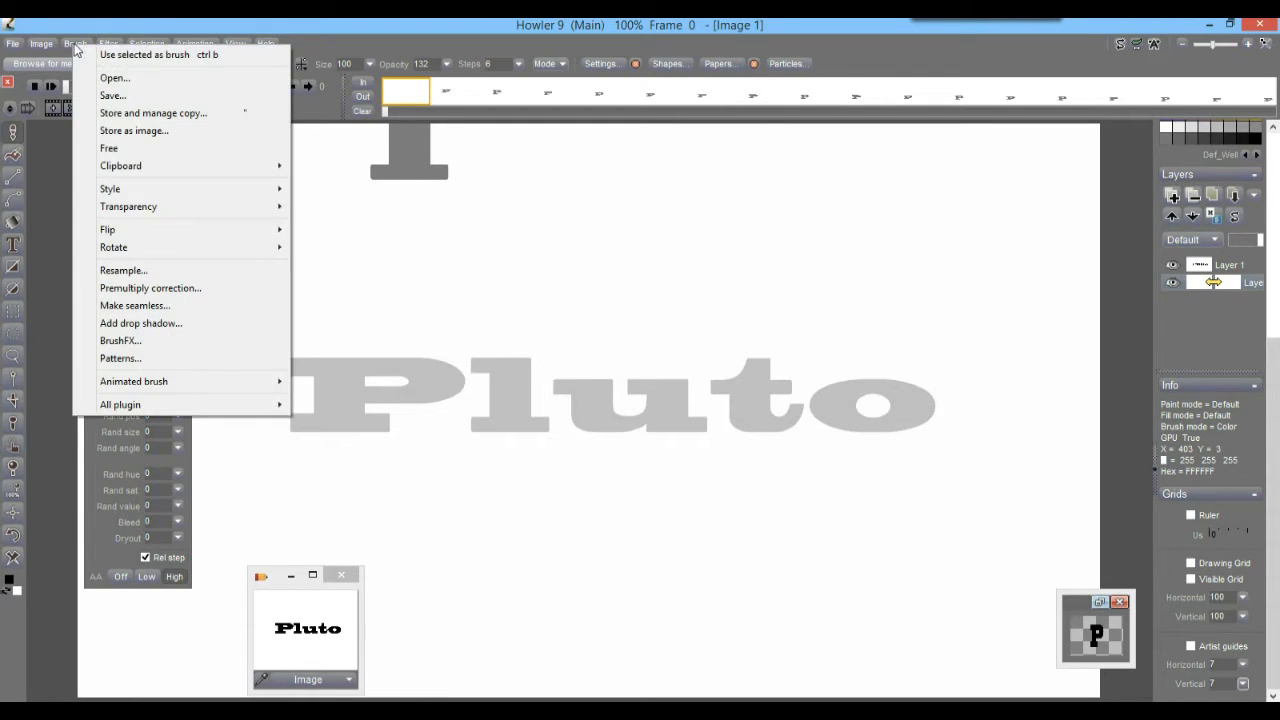
click(146, 113)
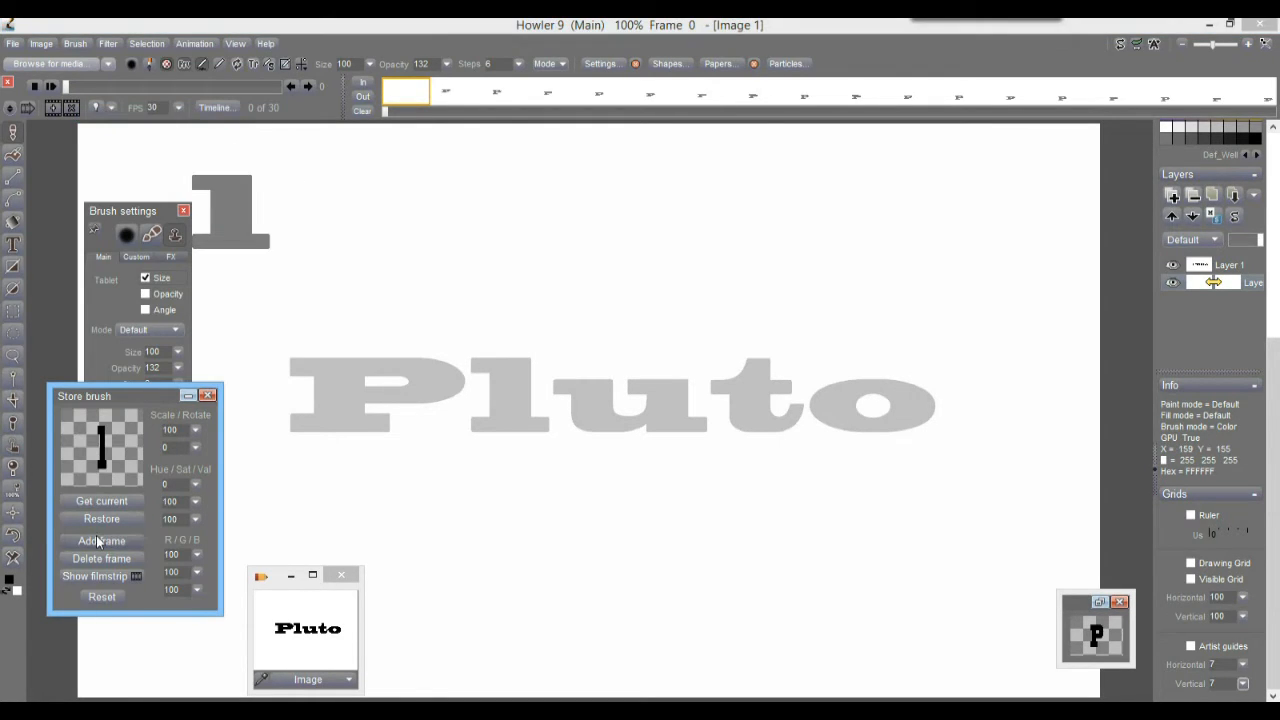
click(97, 578)
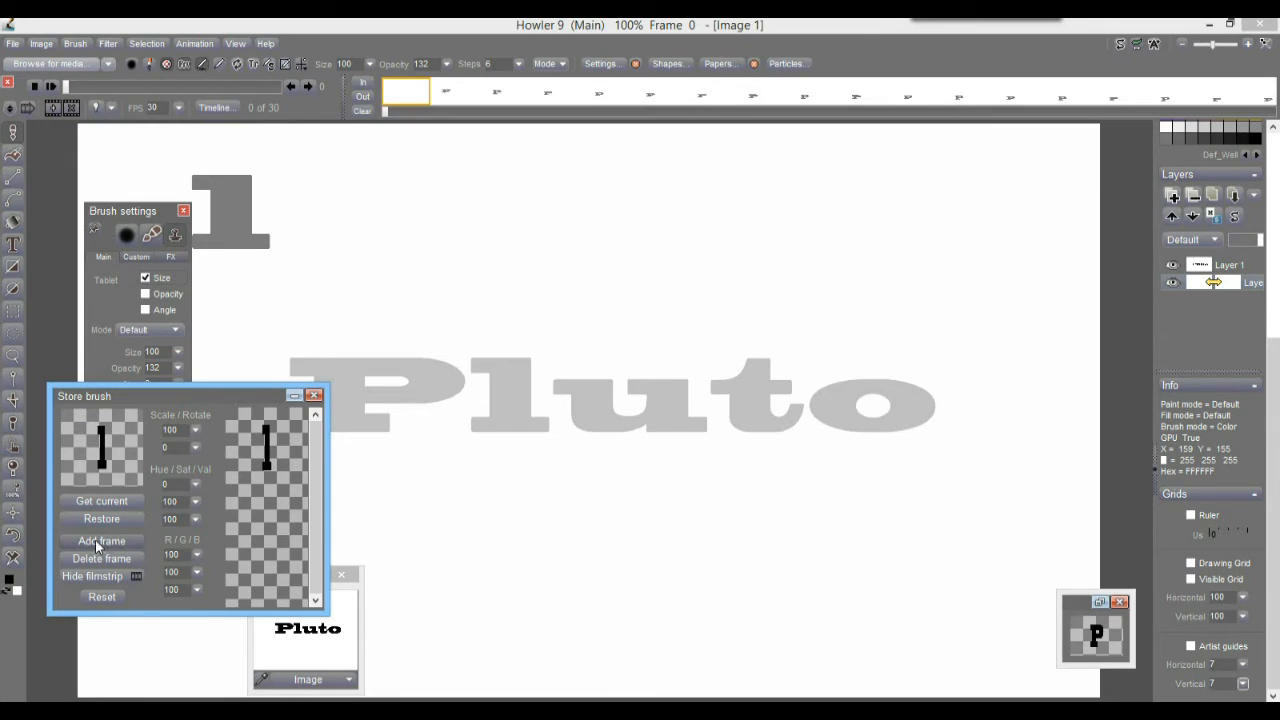
Step: Try out adding a frame to the stored l brush and delete that last frame again
click(97, 544)
click(111, 557)
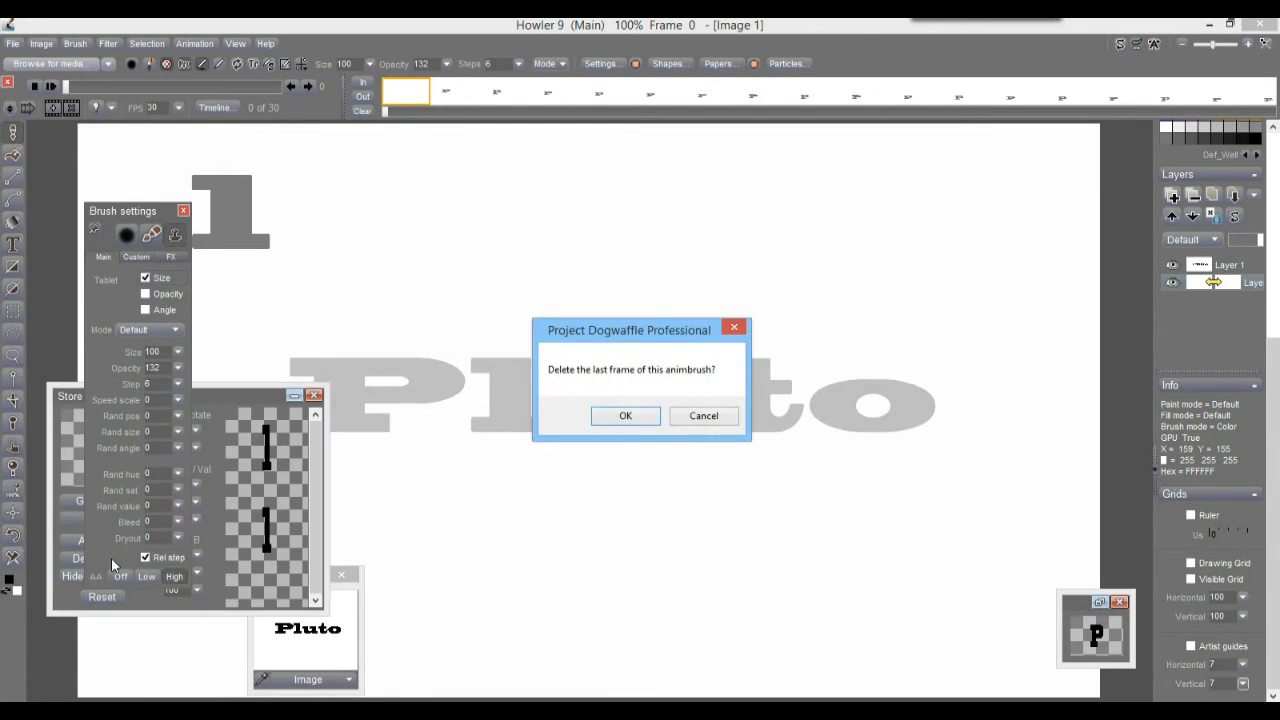
click(641, 418)
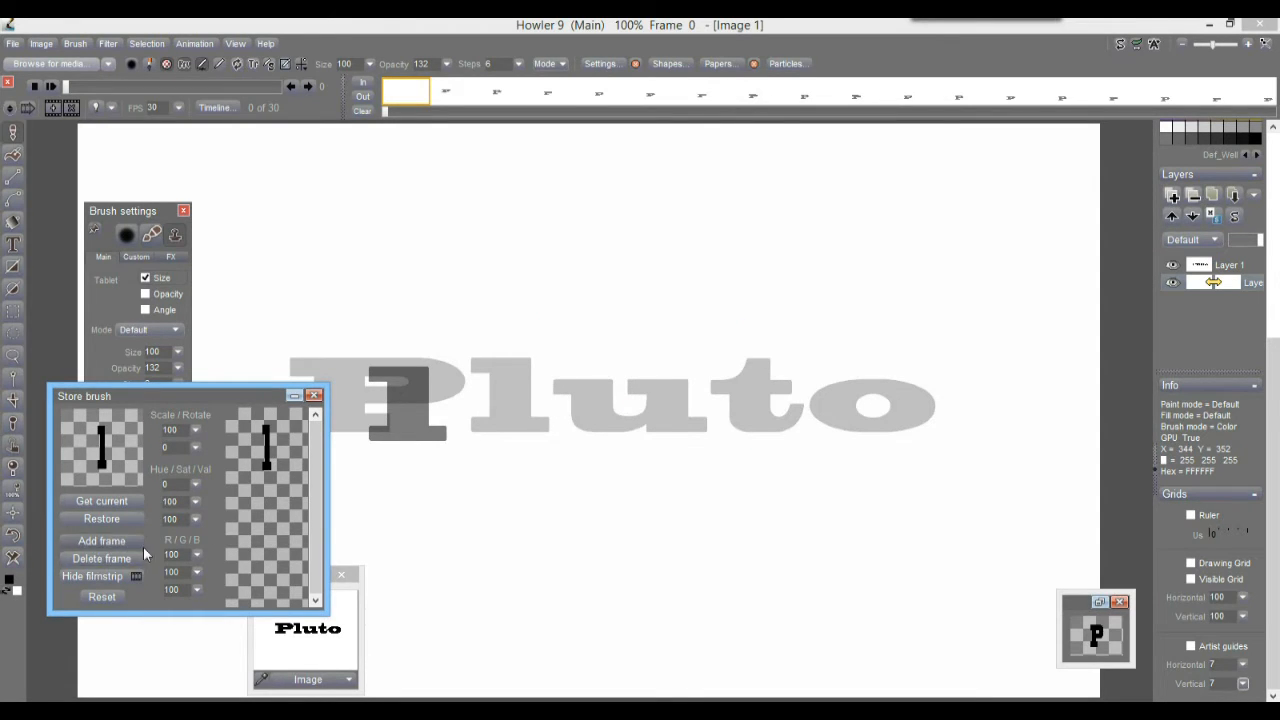
Step: Add a second frame to the stored l brush, collapse its window and line up the P and l thumbnails below the title
click(94, 542)
click(293, 396)
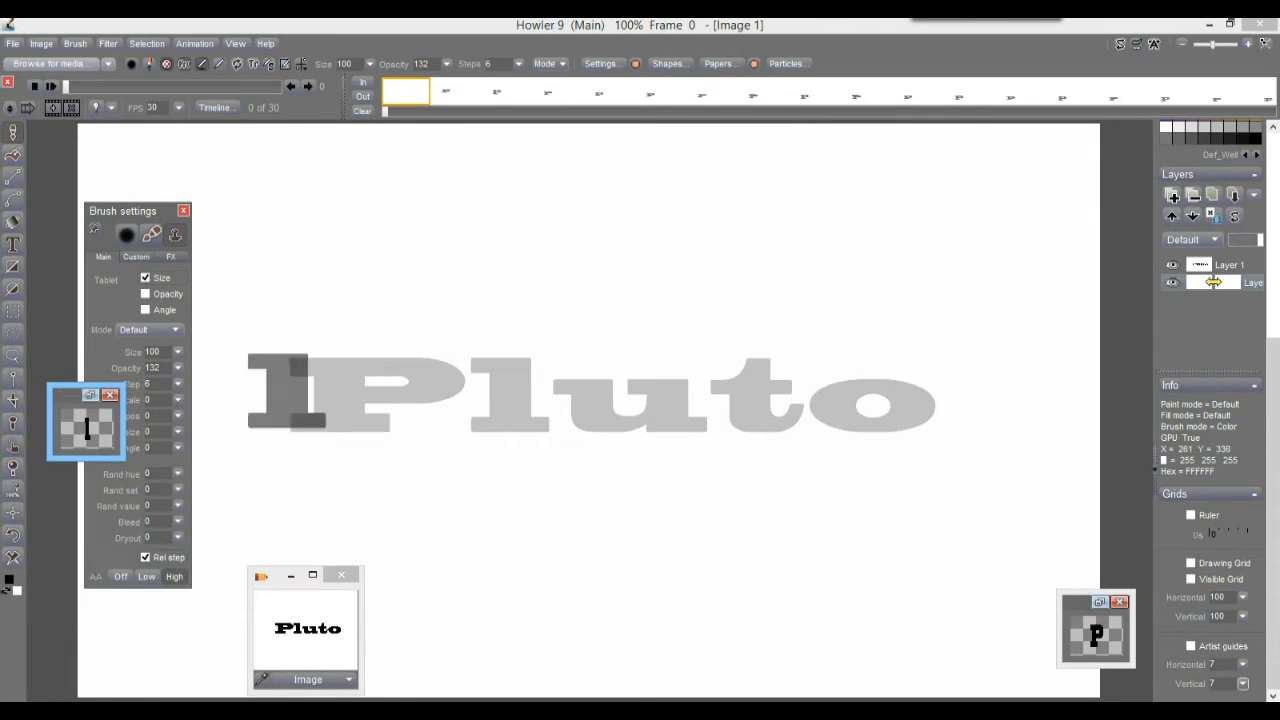
mouse_move(73, 395)
mouse_down()
mouse_move(1095, 530)
mouse_move(960, 635)
mouse_up()
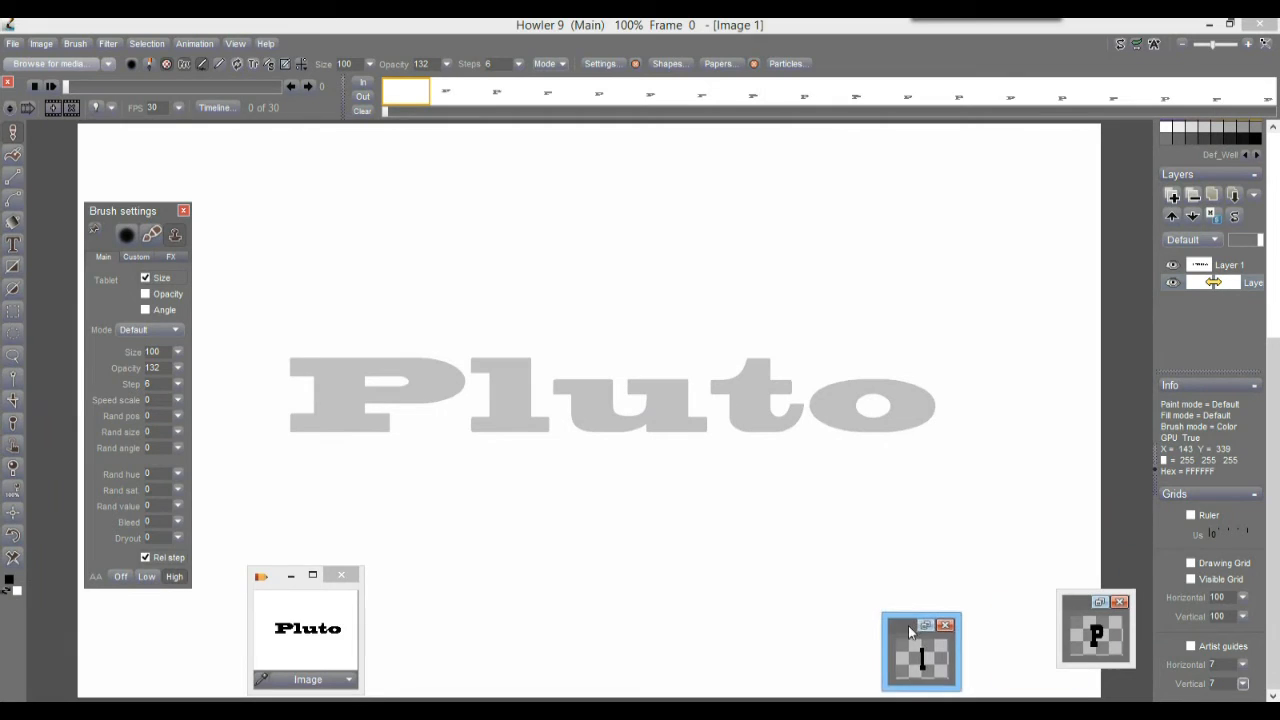
drag(1074, 602, 770, 635)
drag(913, 619, 864, 619)
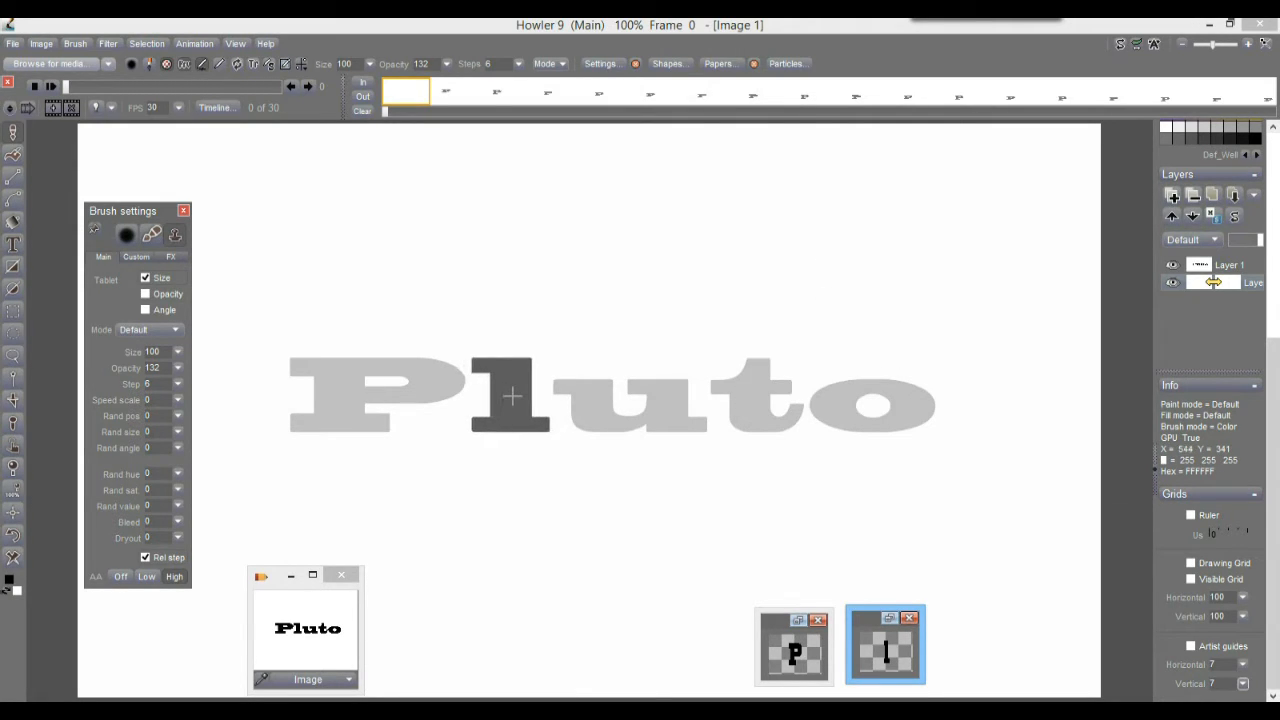
Step: Paint the l brush through the animation frames, starting on the guide's l and sweeping off the canvas, and scrub through the result
mouse_move(512, 396)
mouse_down()
mouse_move(820, 281)
mouse_move(257, 603)
mouse_move(15, 603)
mouse_up()
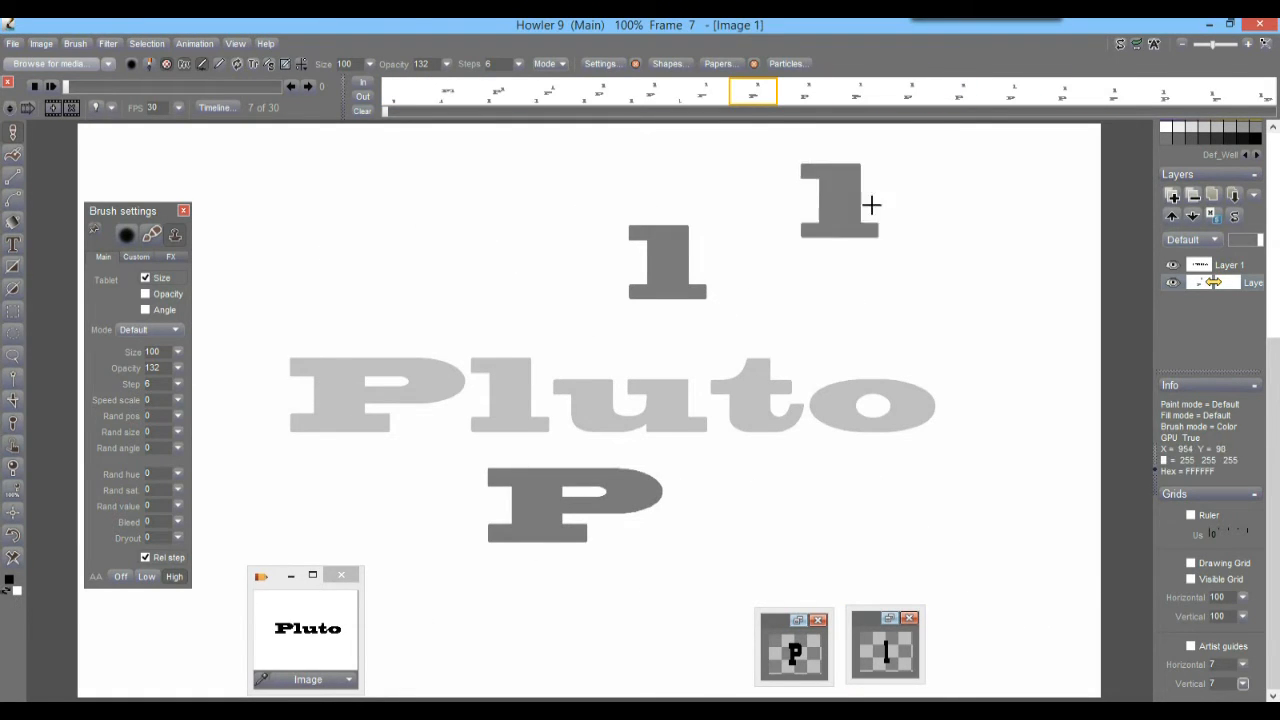
drag(80, 88, 221, 93)
drag(254, 100, 104, 120)
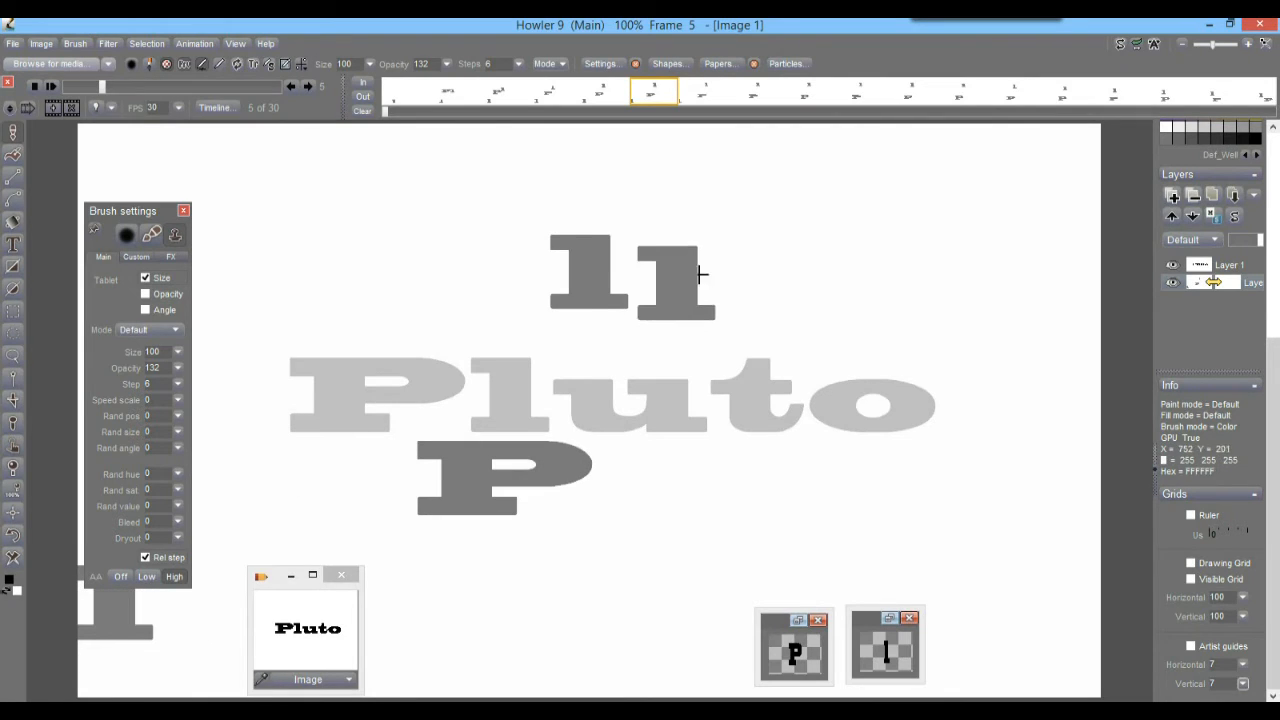
Step: Scrub and play through the 30 frames to check the paths of the P and l and look for stray letter marks
drag(113, 90, 87, 83)
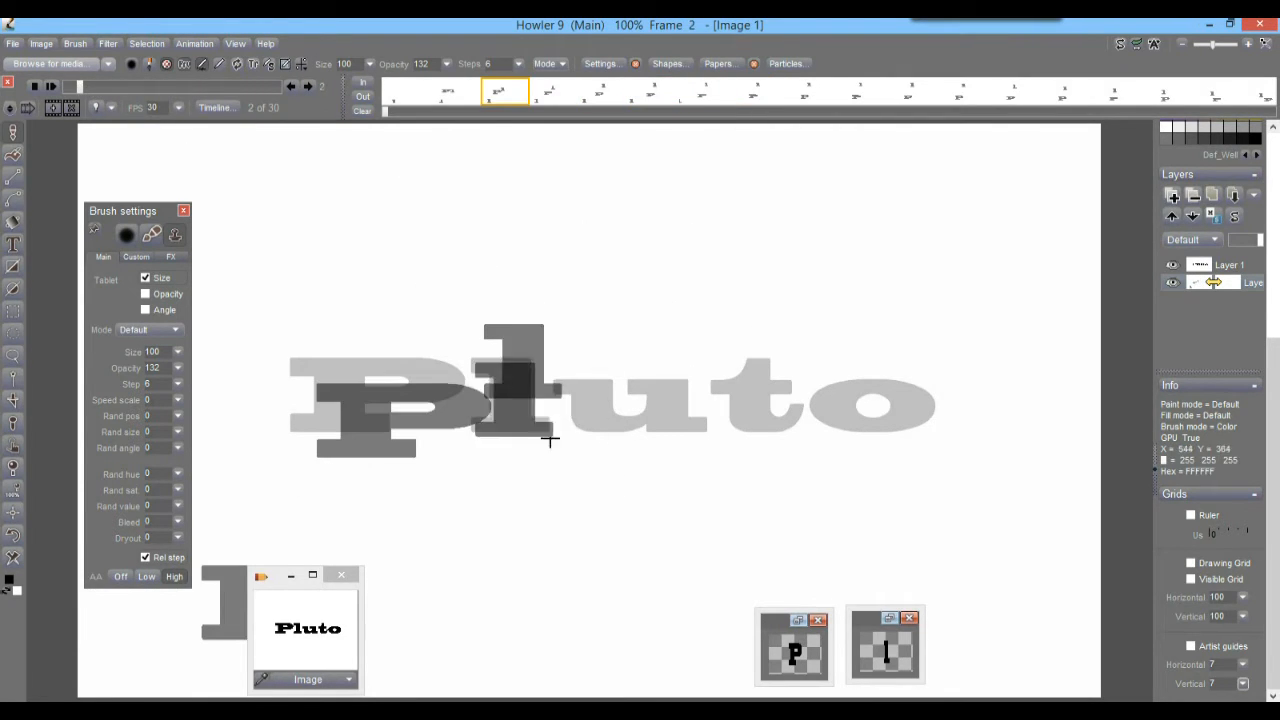
click(455, 95)
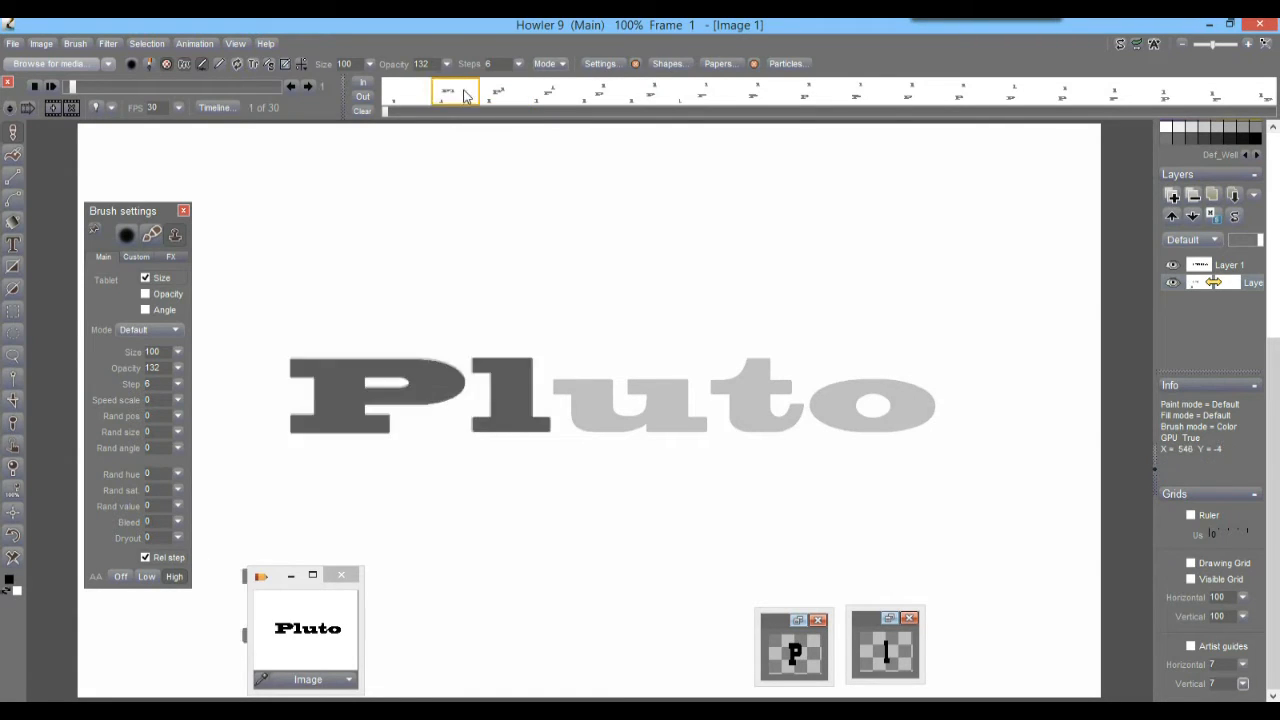
drag(458, 96, 777, 121)
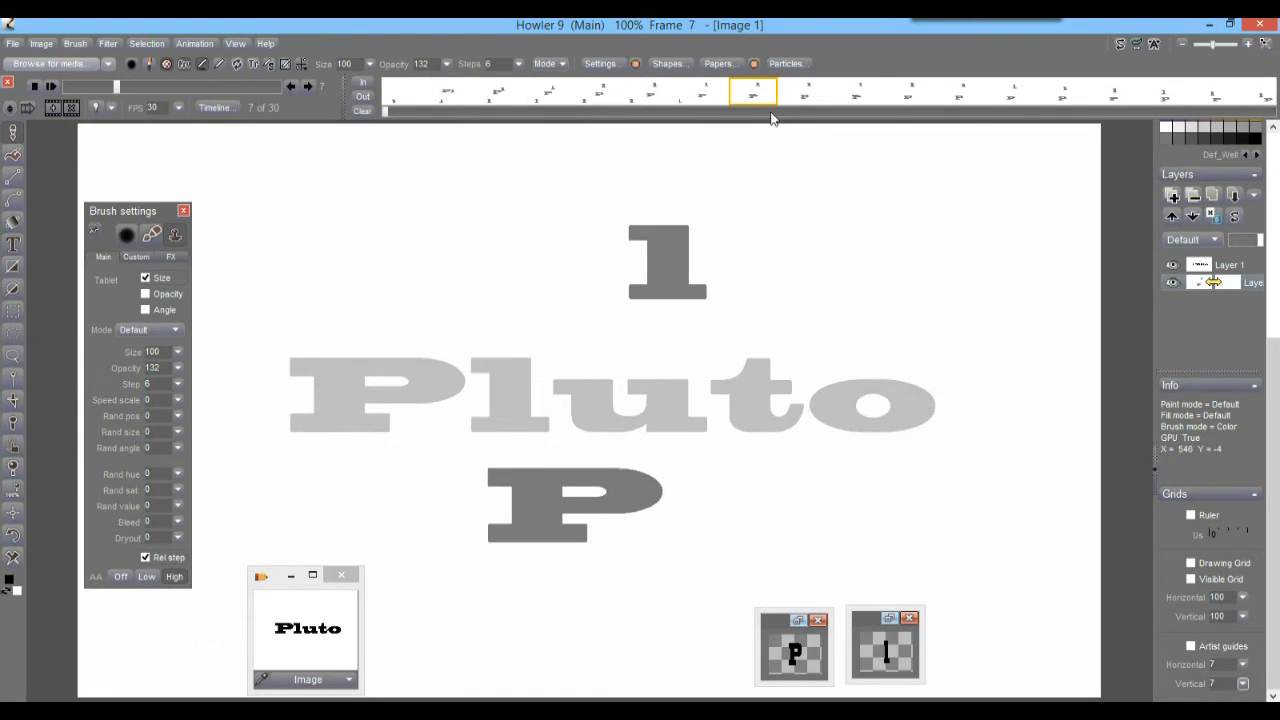
drag(119, 86, 257, 85)
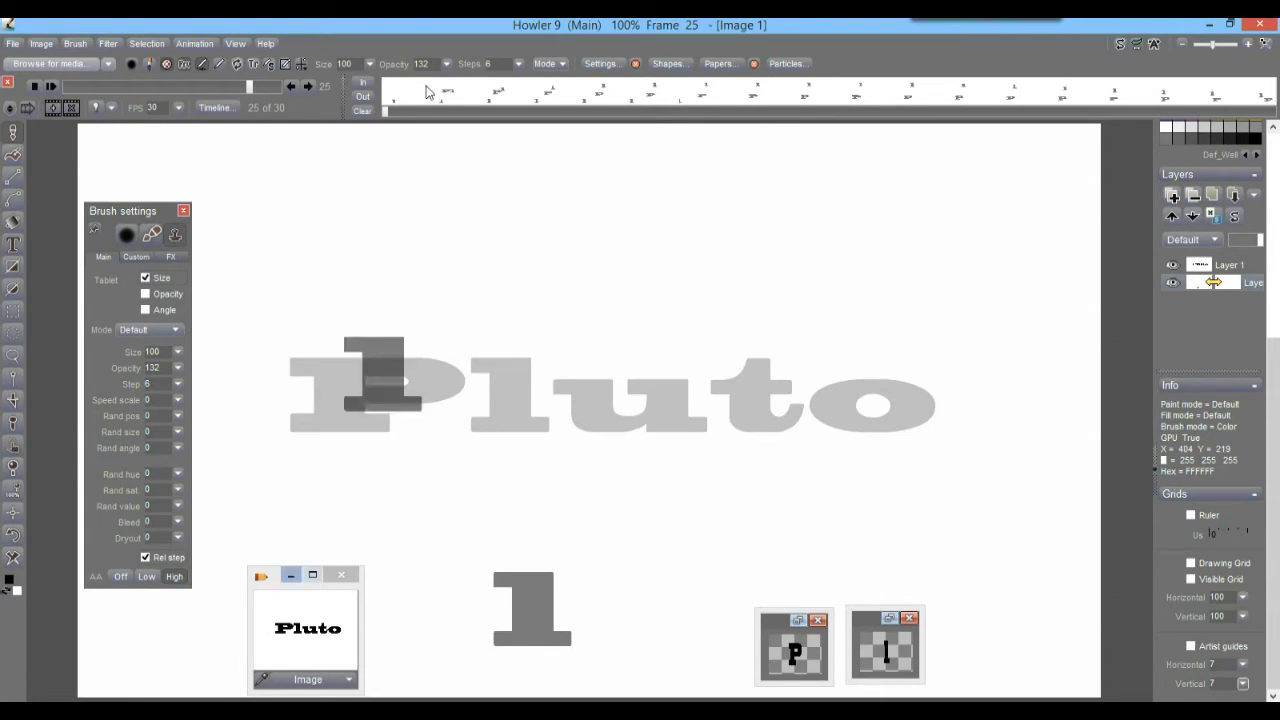
drag(250, 86, 285, 87)
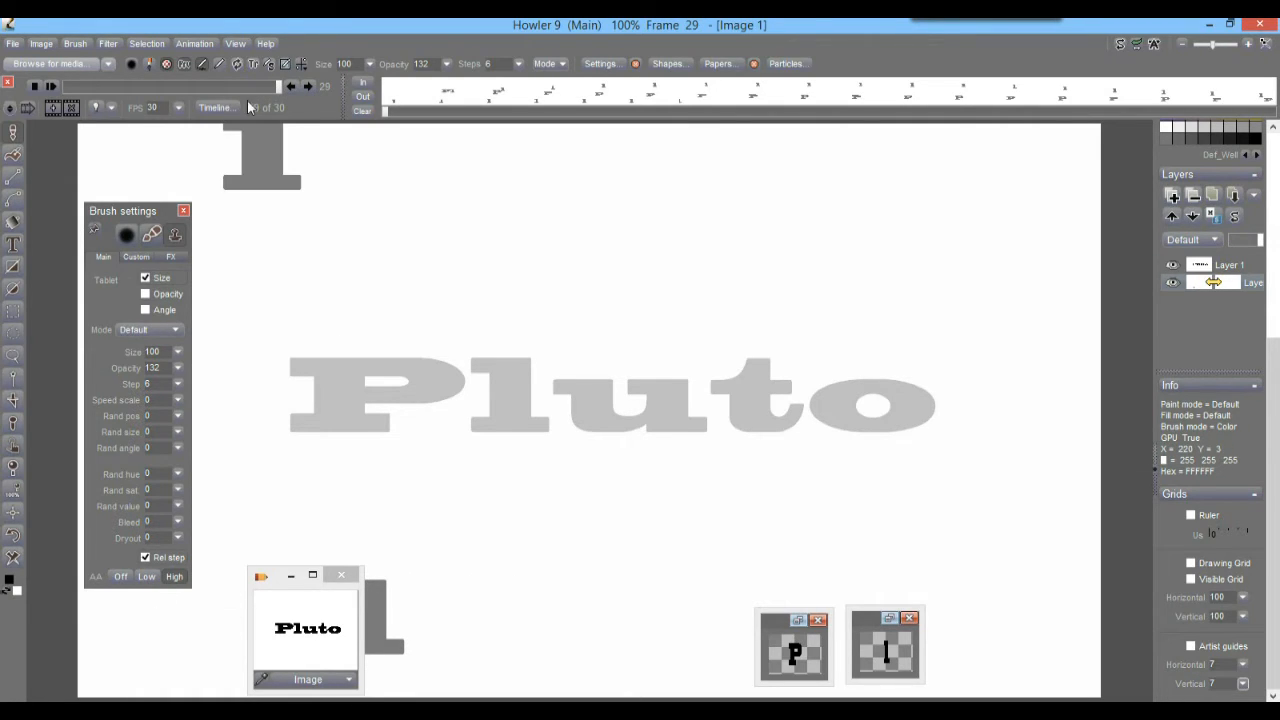
drag(68, 87, 84, 85)
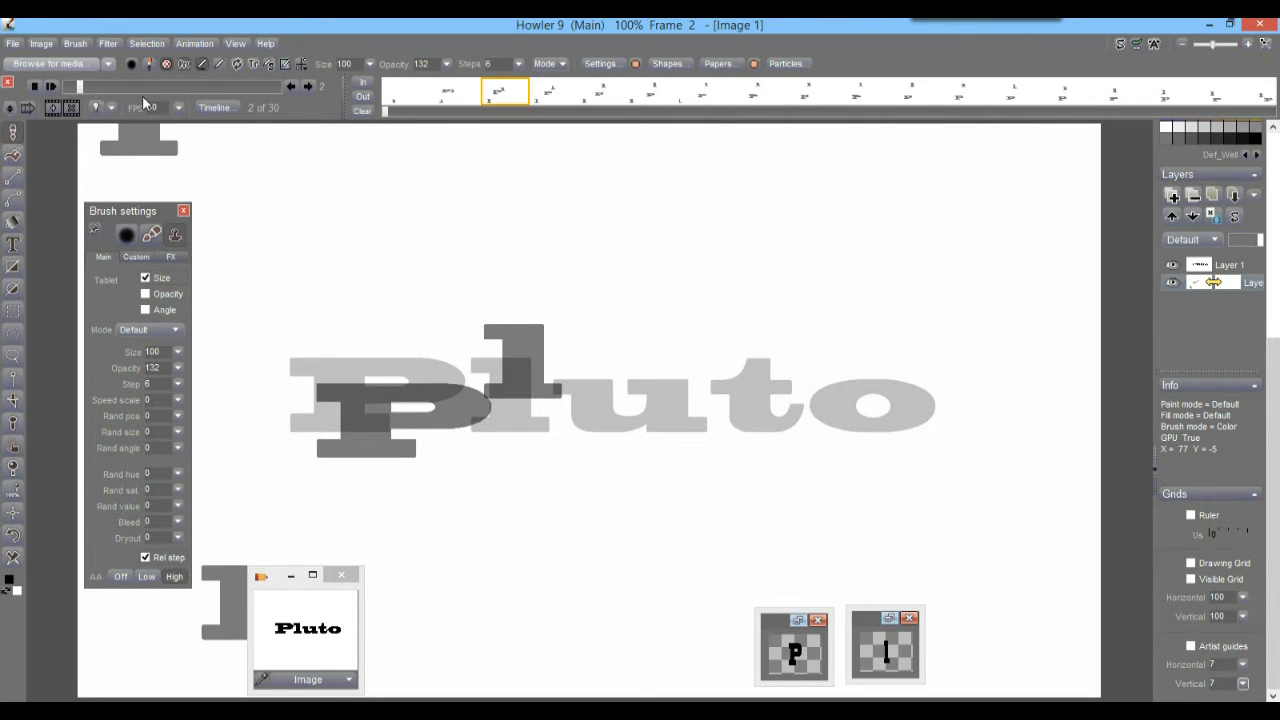
drag(87, 83, 65, 86)
drag(597, 413, 155, 126)
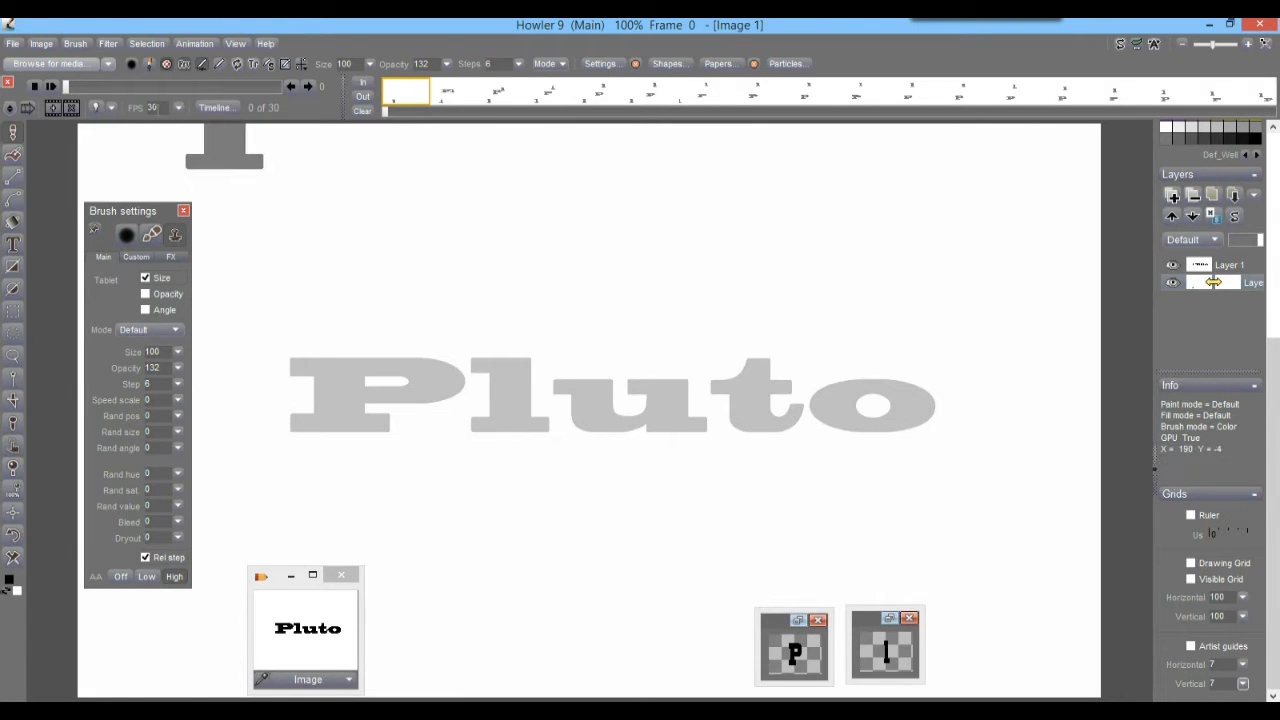
mouse_move(110, 86)
mouse_down()
mouse_move(281, 87)
mouse_move(60, 90)
mouse_up()
click(53, 86)
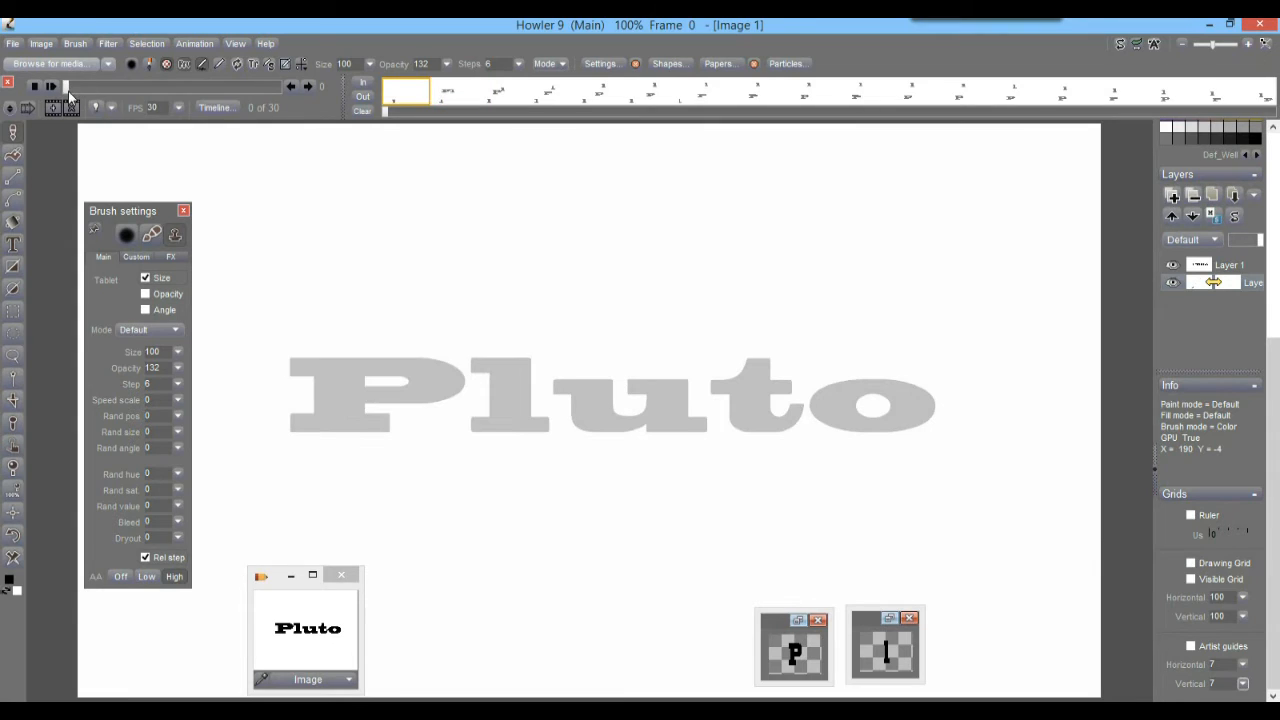
Step: Move the Pluto image window aside and erase the stray l near the canvas's lower-left corner, frame by frame, on frames 0 to 4
drag(283, 587, 505, 587)
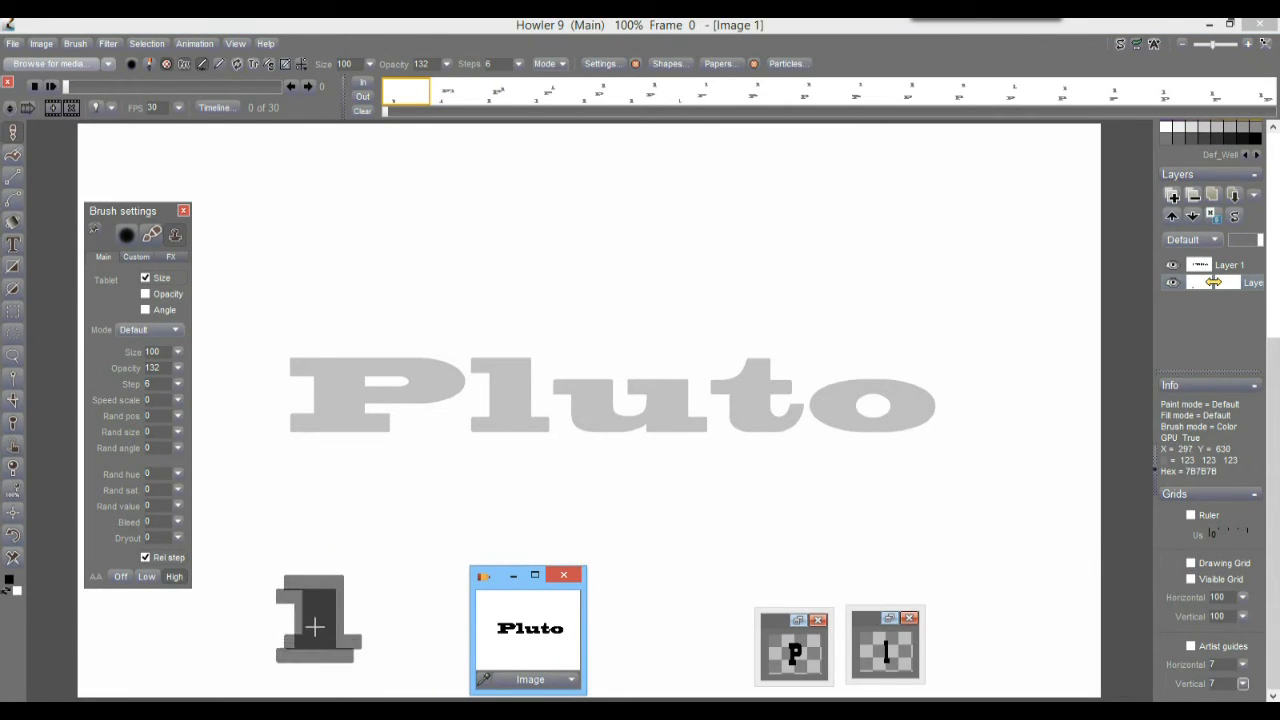
mouse_move(325, 612)
mouse_down()
mouse_move(314, 581)
mouse_move(387, 623)
mouse_move(317, 609)
mouse_up()
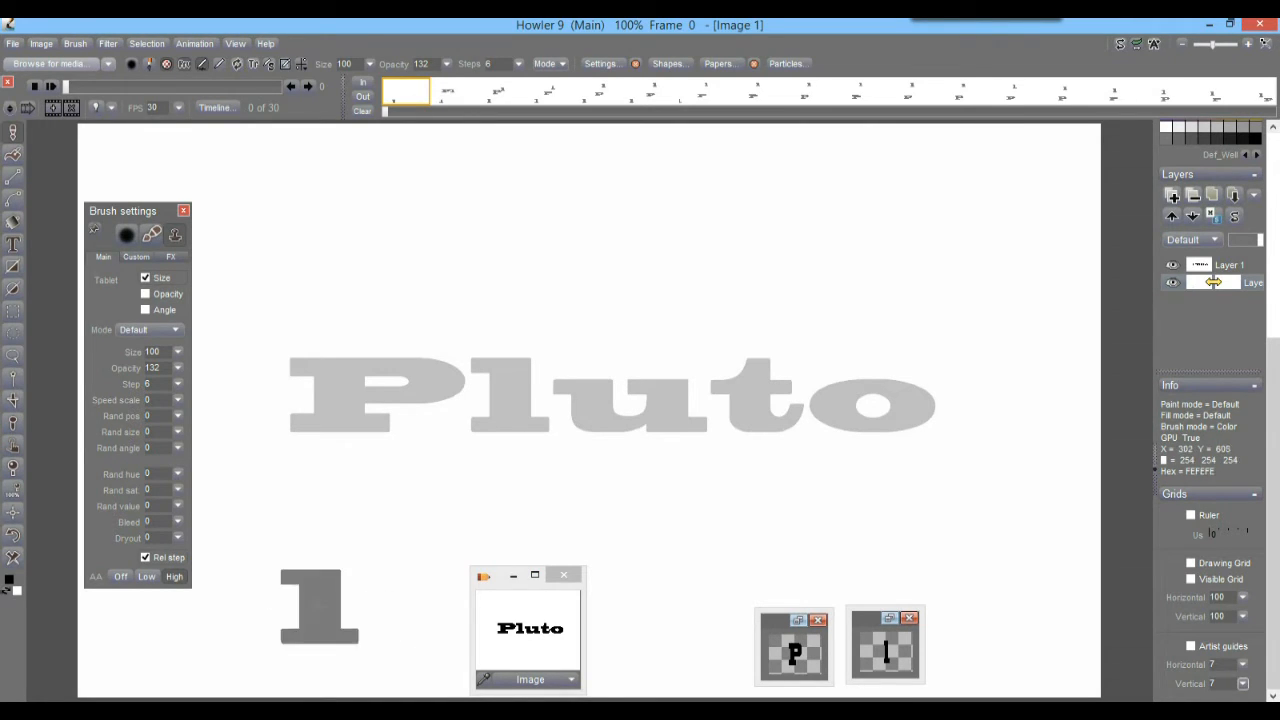
click(310, 88)
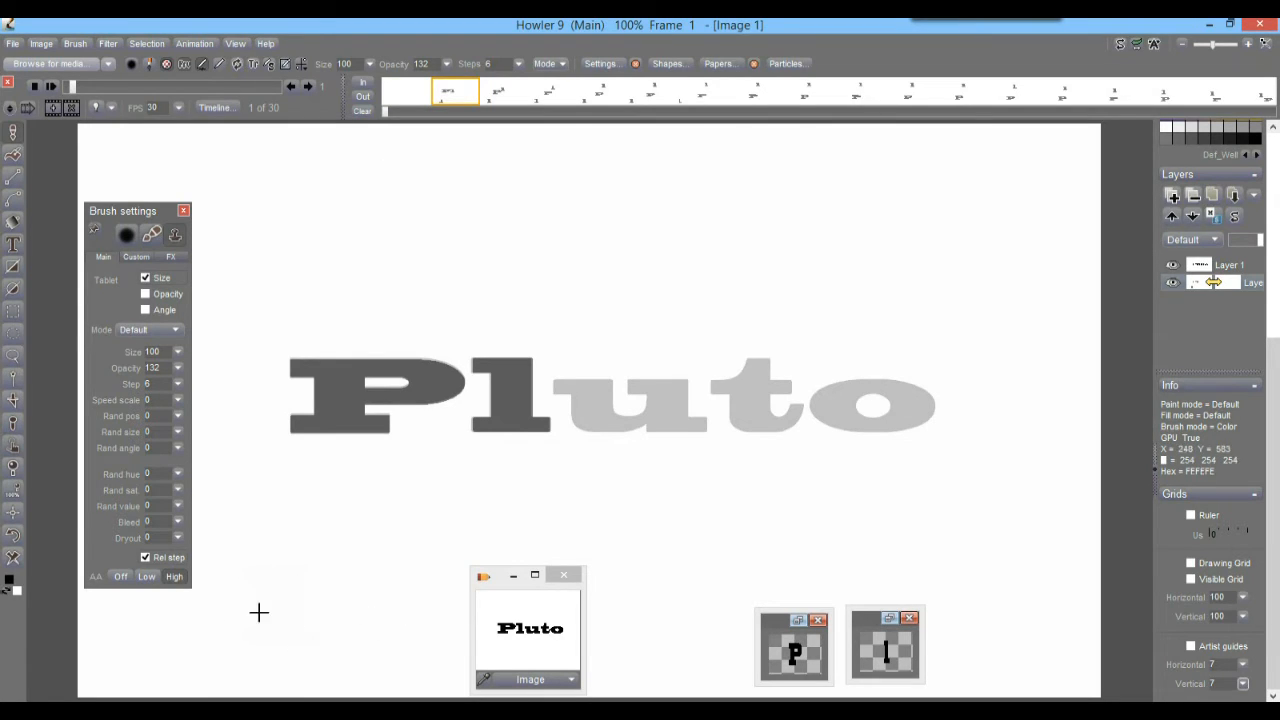
click(310, 88)
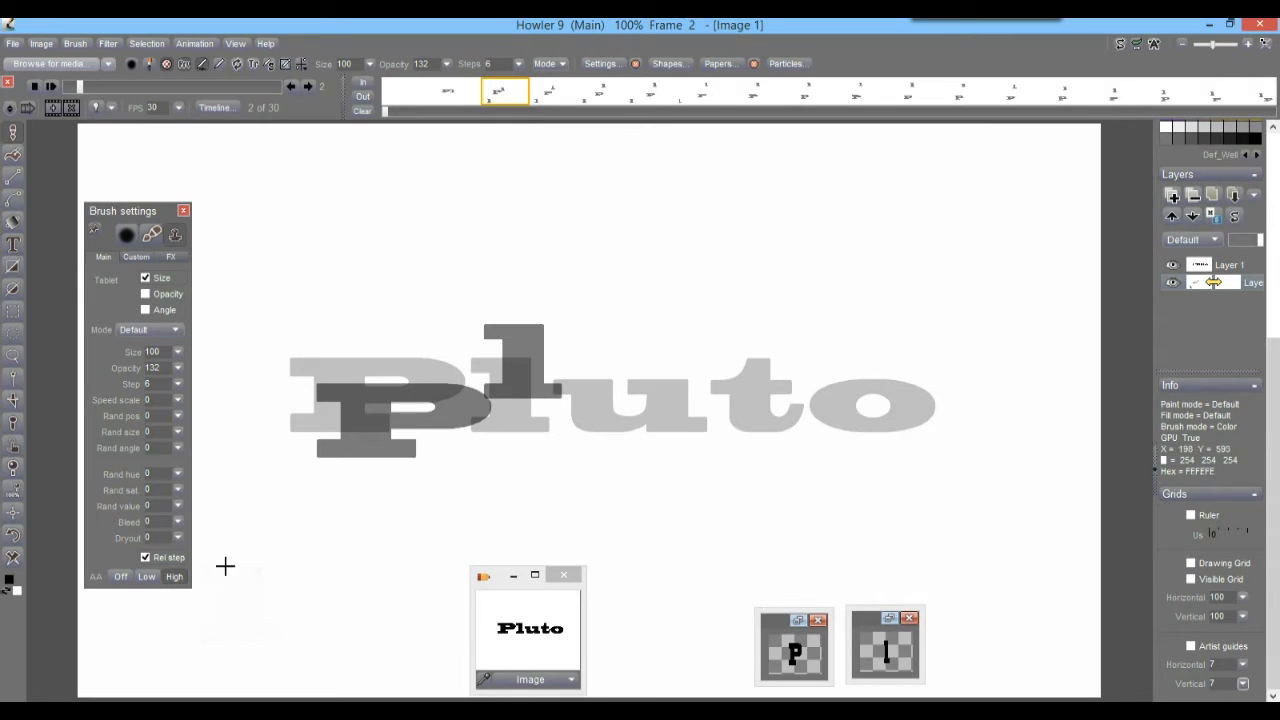
click(310, 87)
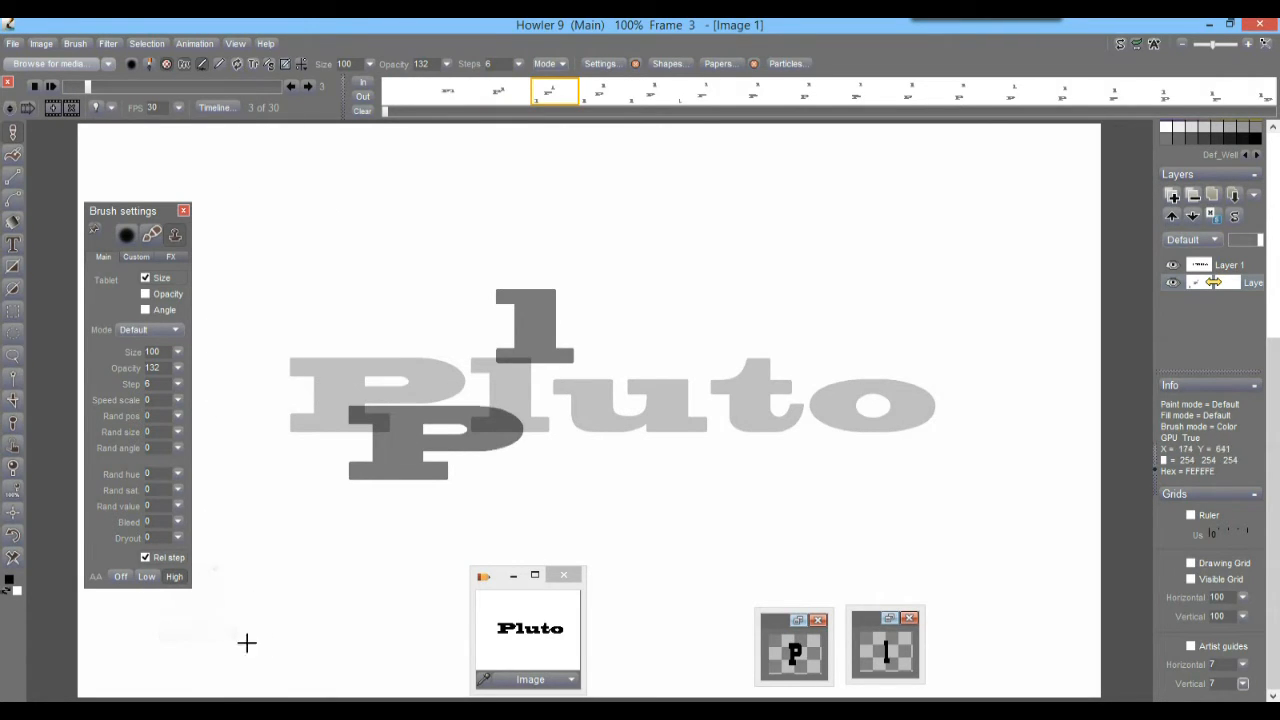
click(308, 86)
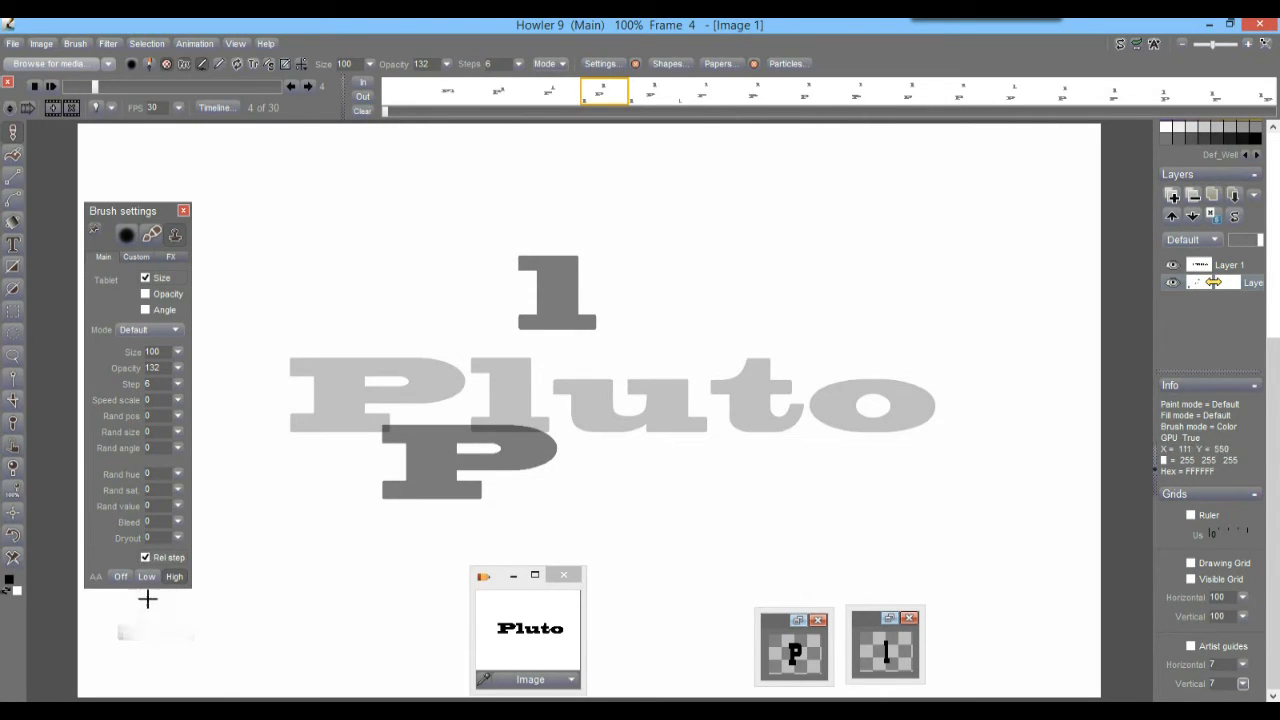
Step: Close the Brush settings and erase the remaining stray l marks at the canvas's lower-left edge on frames 5 and 6
click(183, 211)
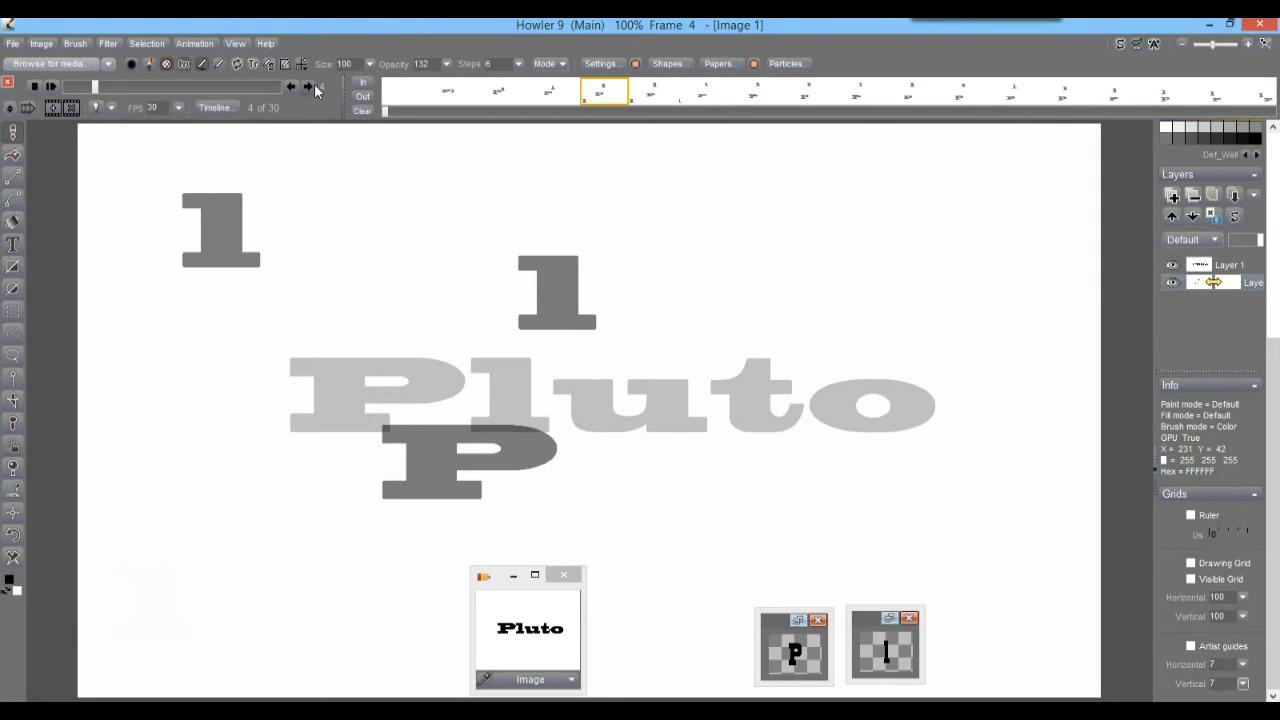
click(310, 87)
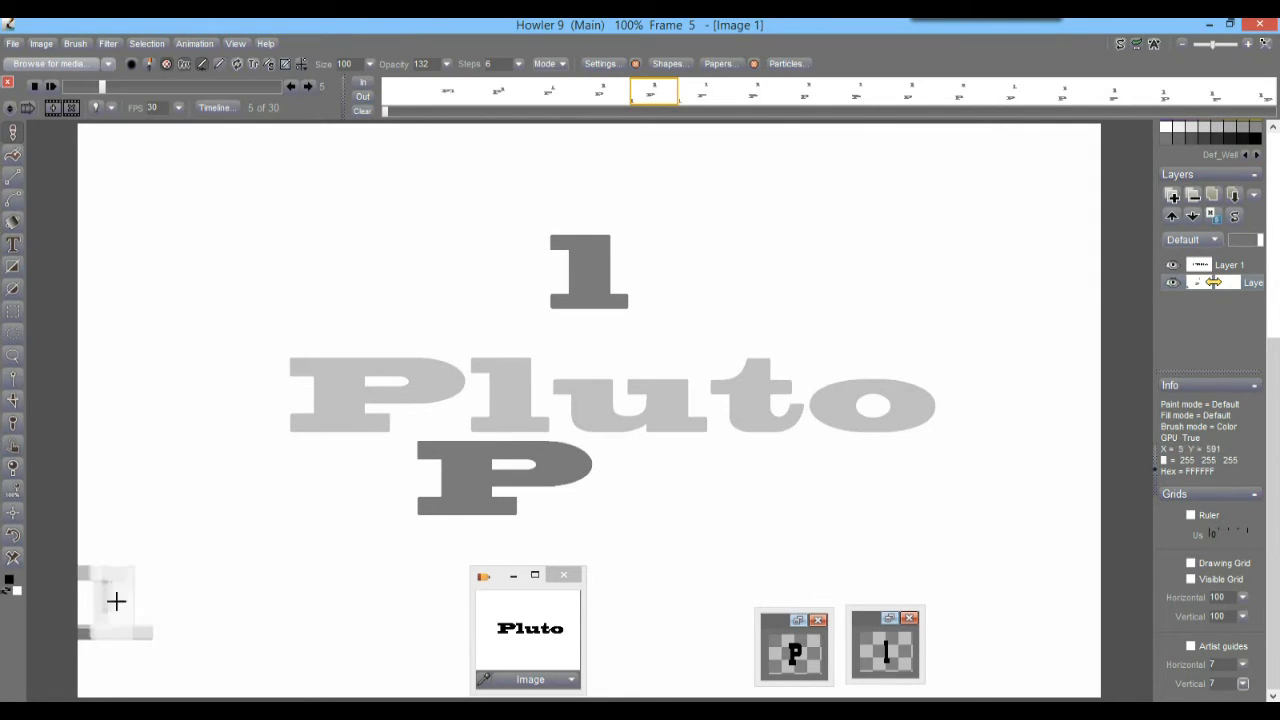
click(583, 257)
click(310, 87)
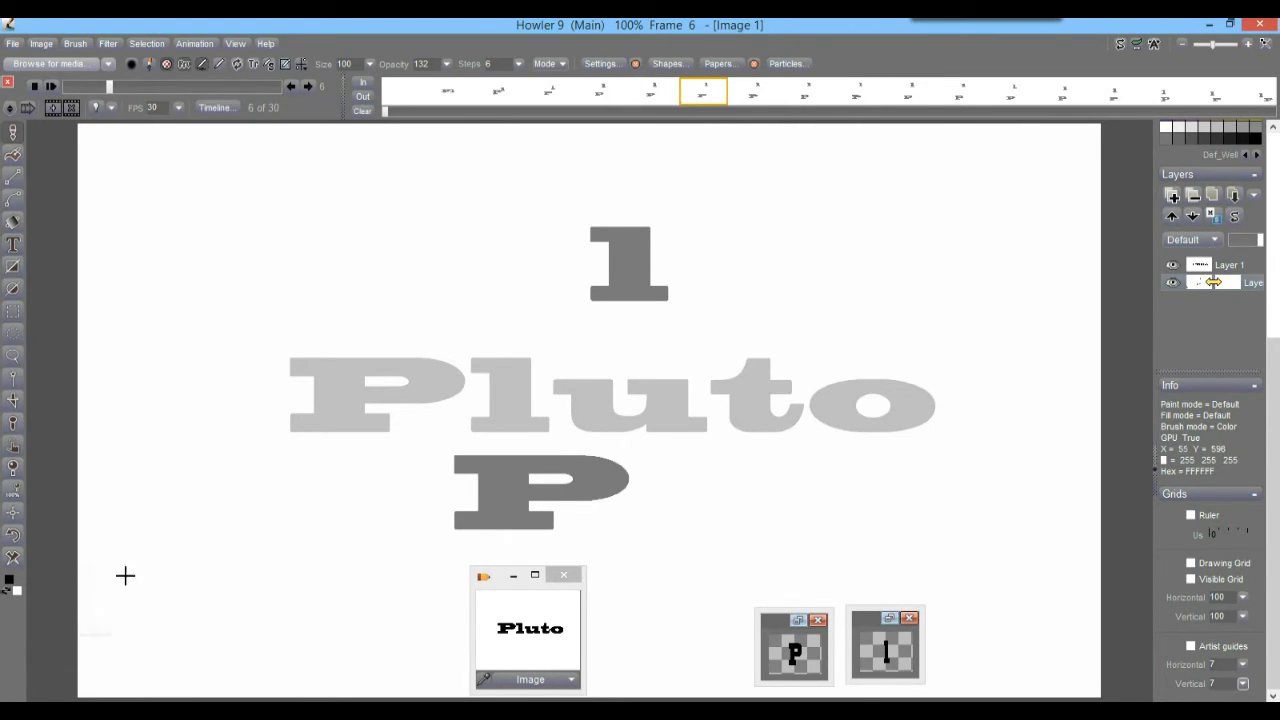
click(306, 85)
Step: Play the animation from the first frame to review the cleaned-up movement of the P and l
drag(117, 87, 61, 86)
click(53, 87)
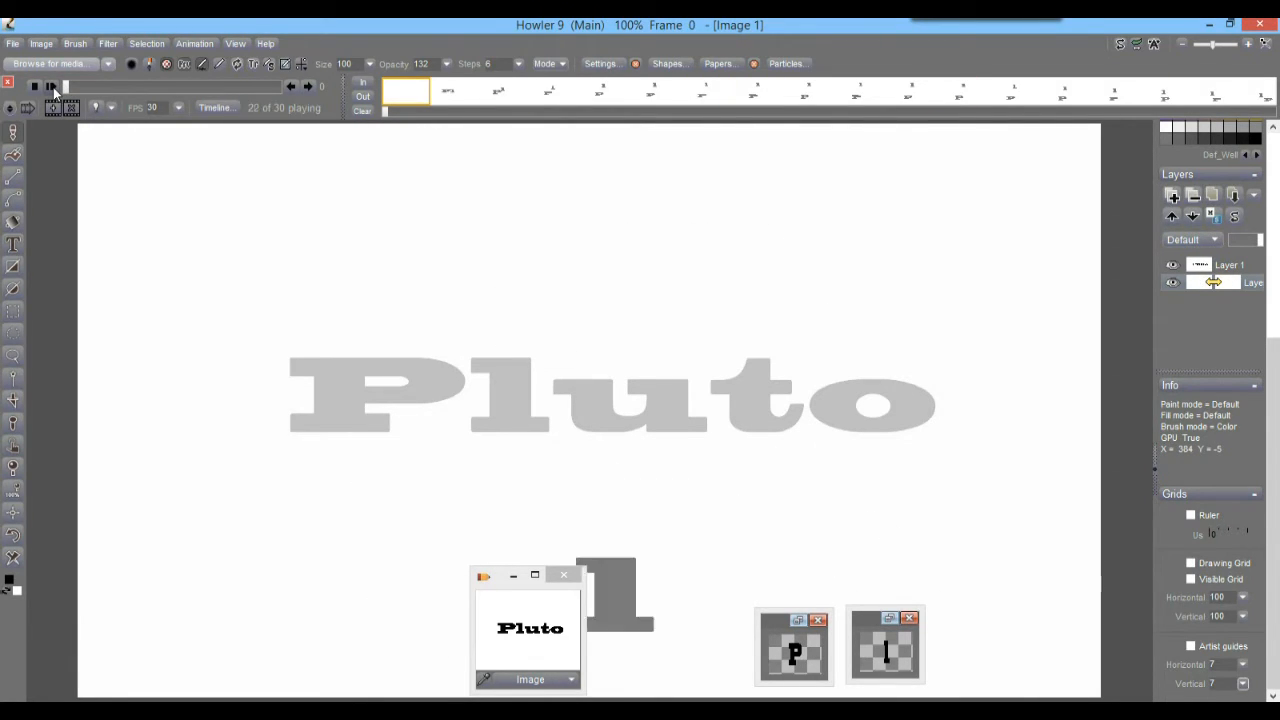
drag(71, 86, 52, 87)
mouse_move(648, 413)
mouse_down()
mouse_move(500, 286)
mouse_move(422, 190)
mouse_up()
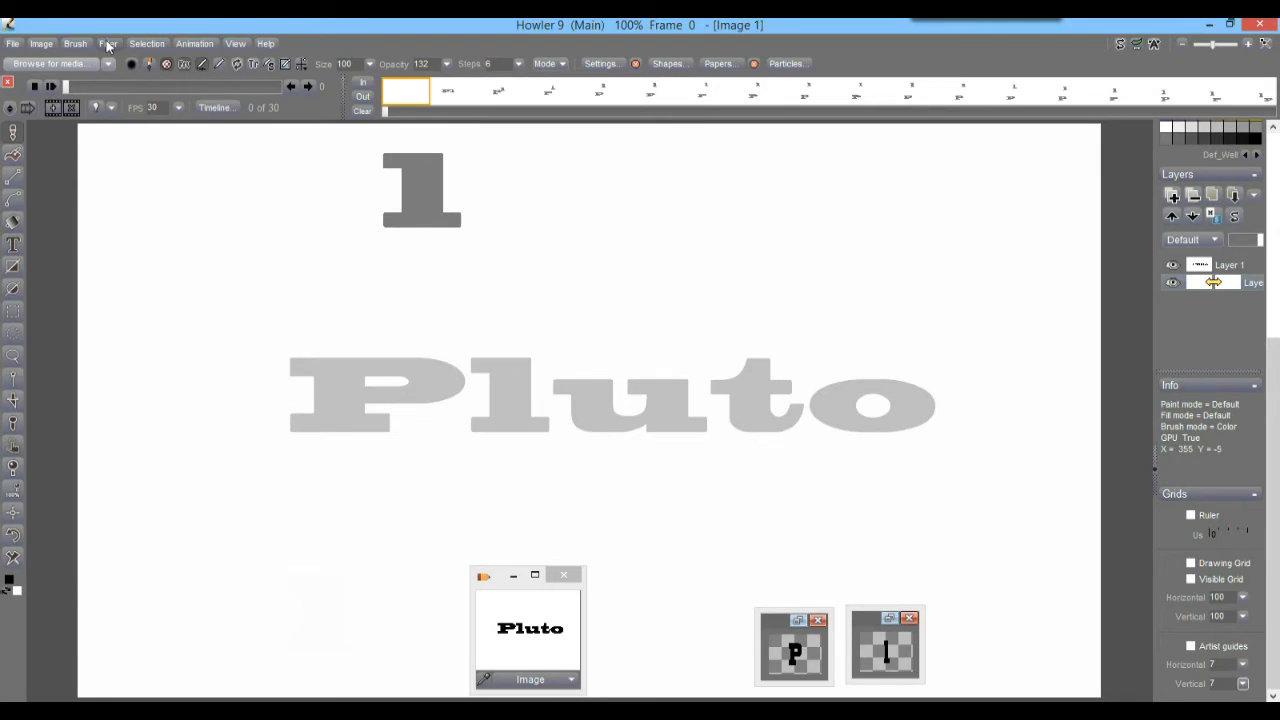
Step: Replace the text l with u, make a brush from it, and go to frame 8 of the animation
click(13, 246)
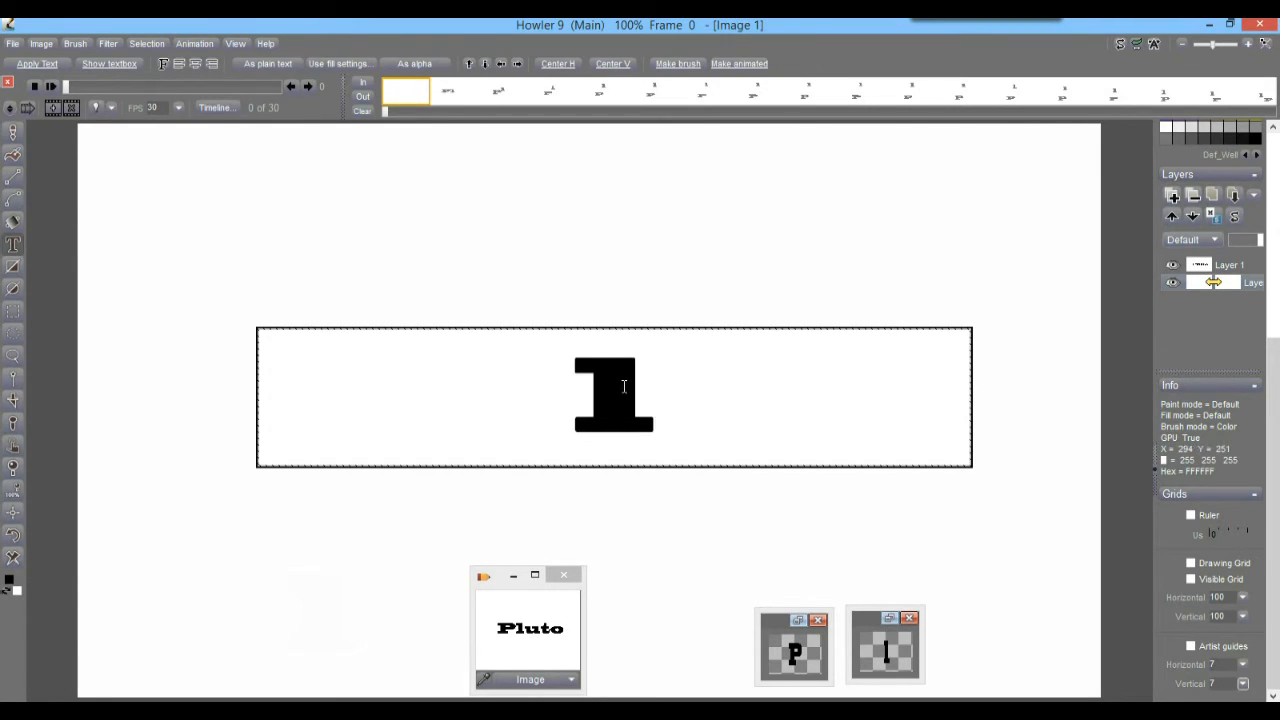
double_click(681, 387)
text(u)
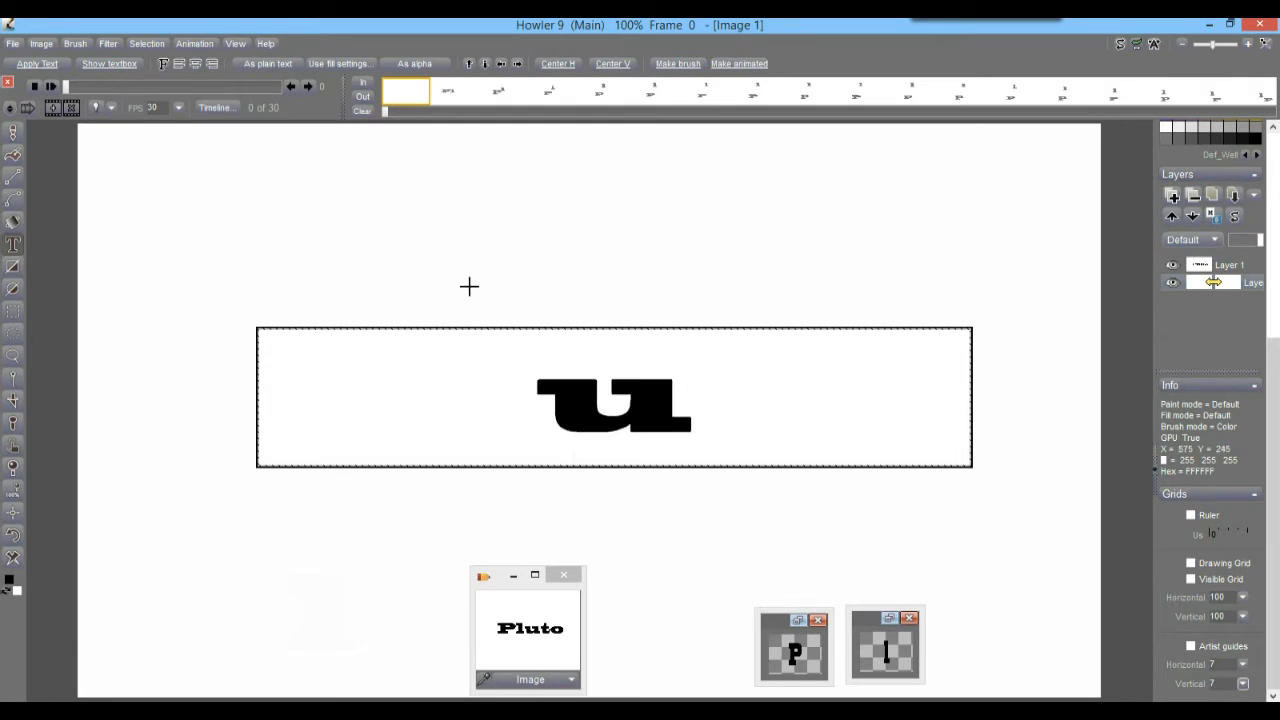
click(678, 64)
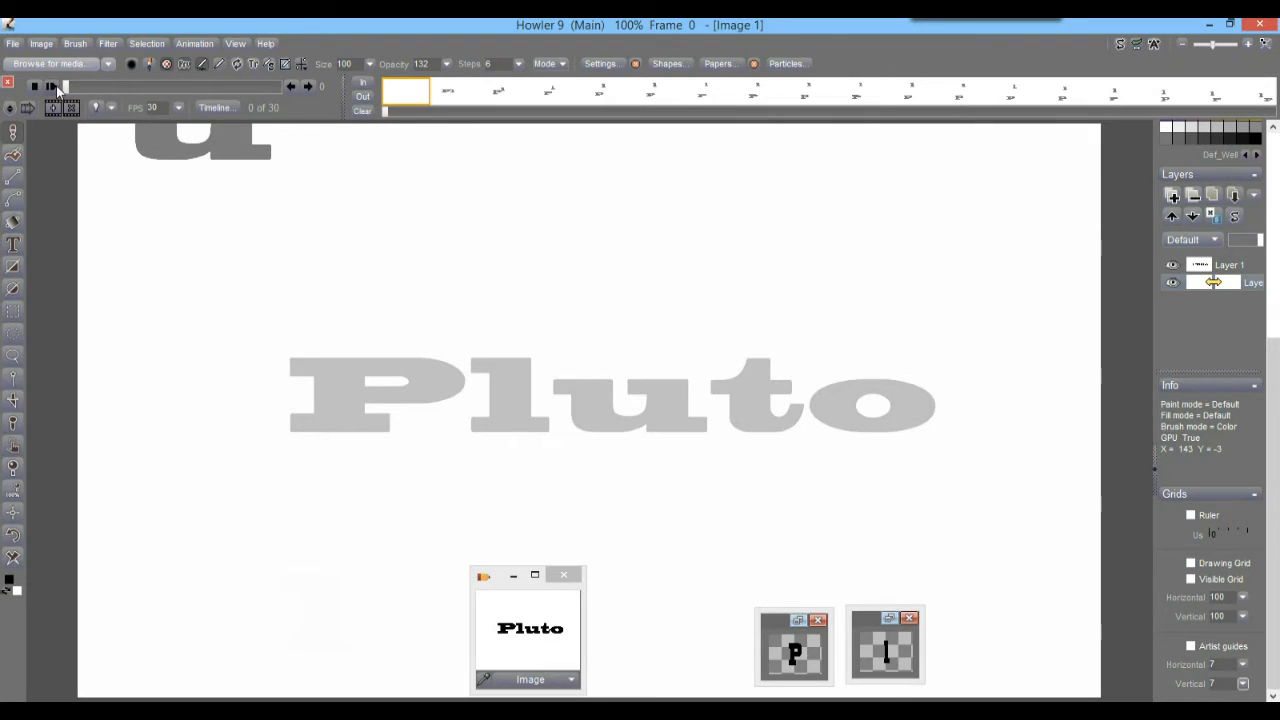
drag(65, 84, 130, 88)
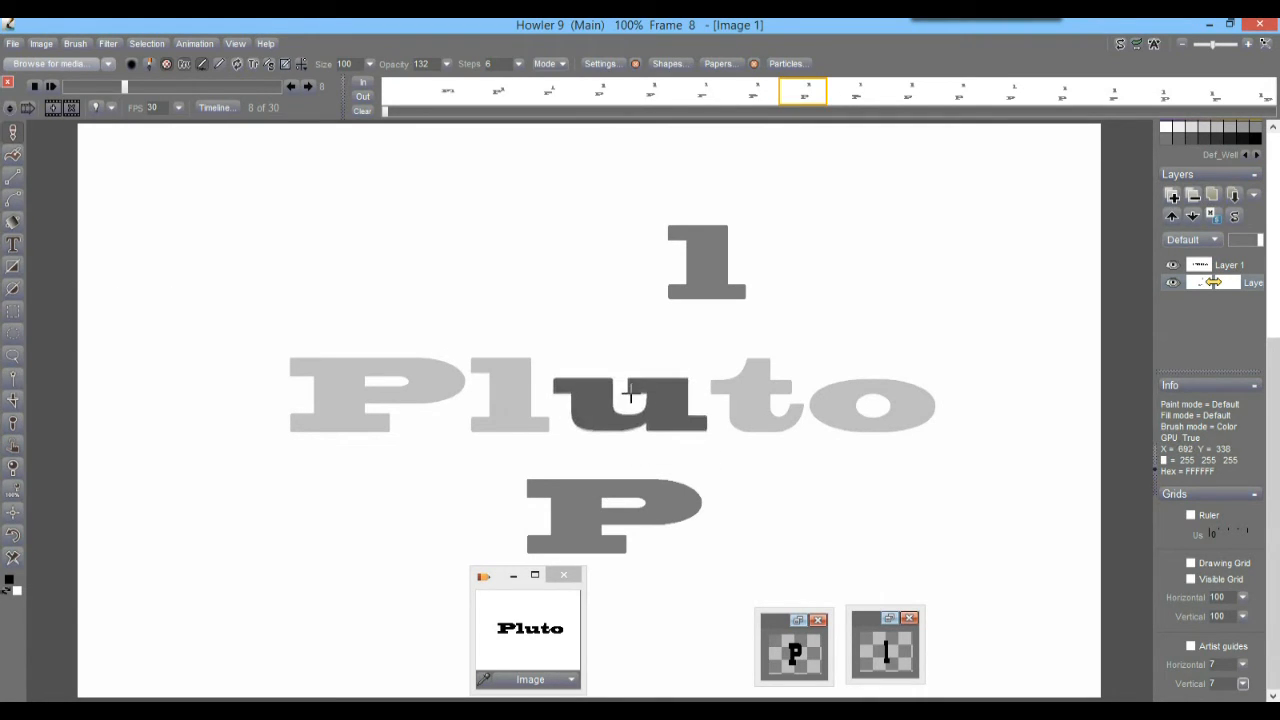
Step: Store a copy of the u brush beside the l brush and paint the u from its faded position past the canvas's left edge, starting at frame 8
click(76, 43)
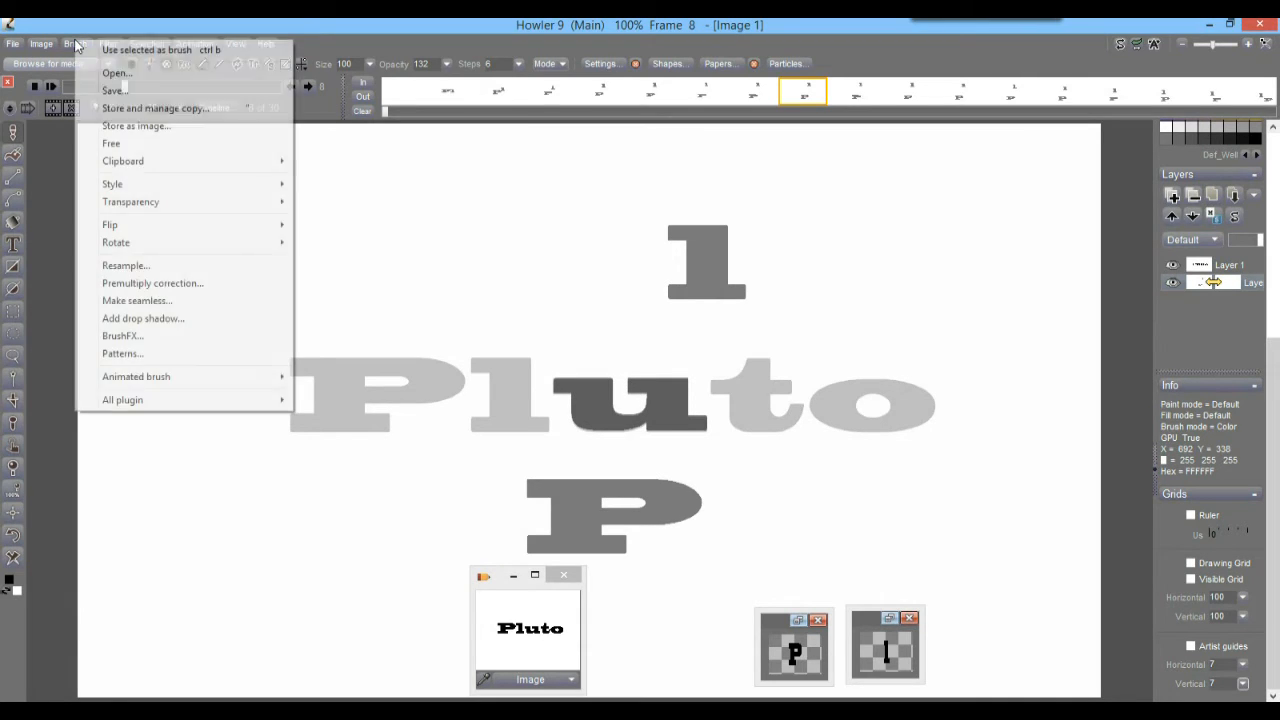
click(111, 109)
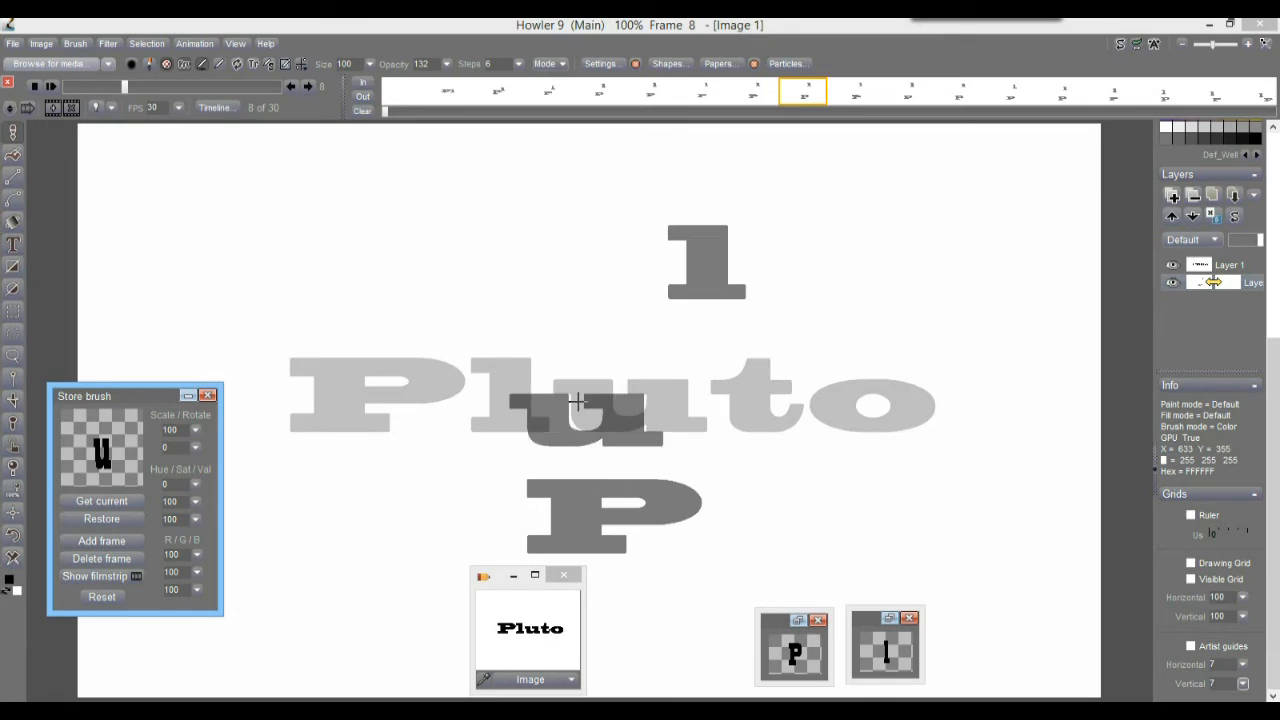
click(188, 396)
mouse_move(66, 394)
mouse_down()
mouse_move(961, 599)
mouse_move(962, 620)
mouse_up()
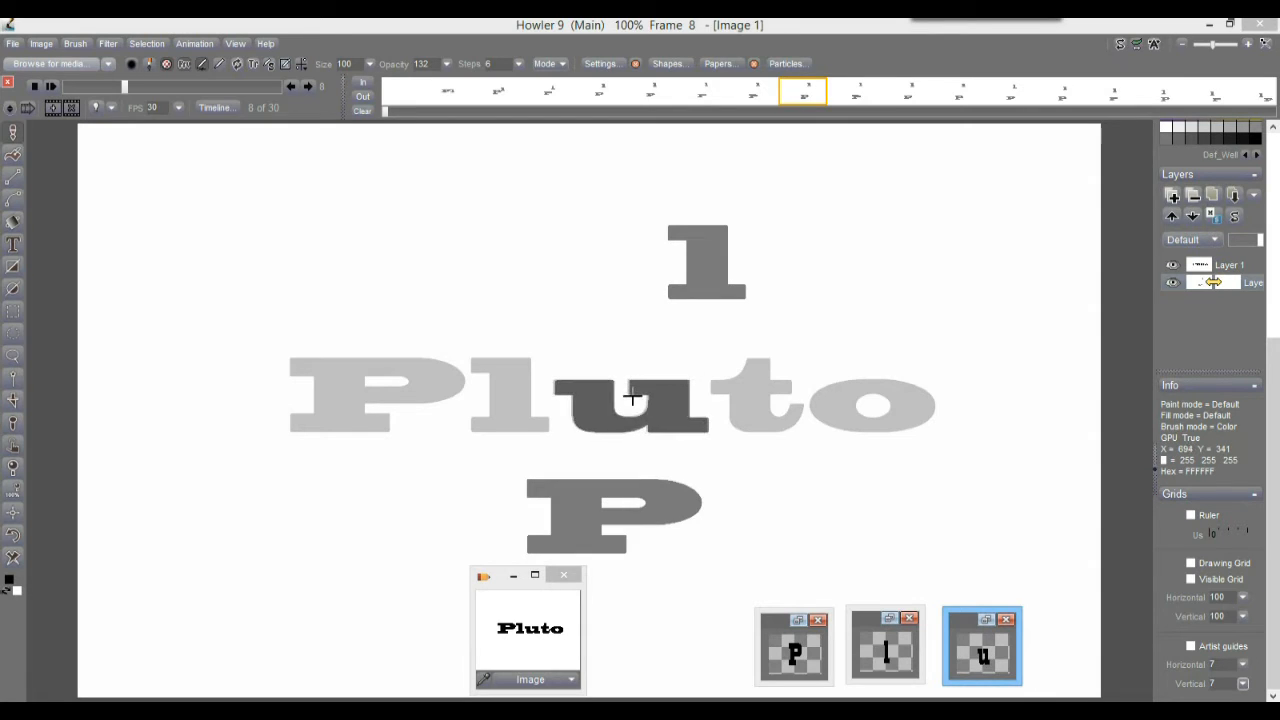
drag(632, 397, 55, 280)
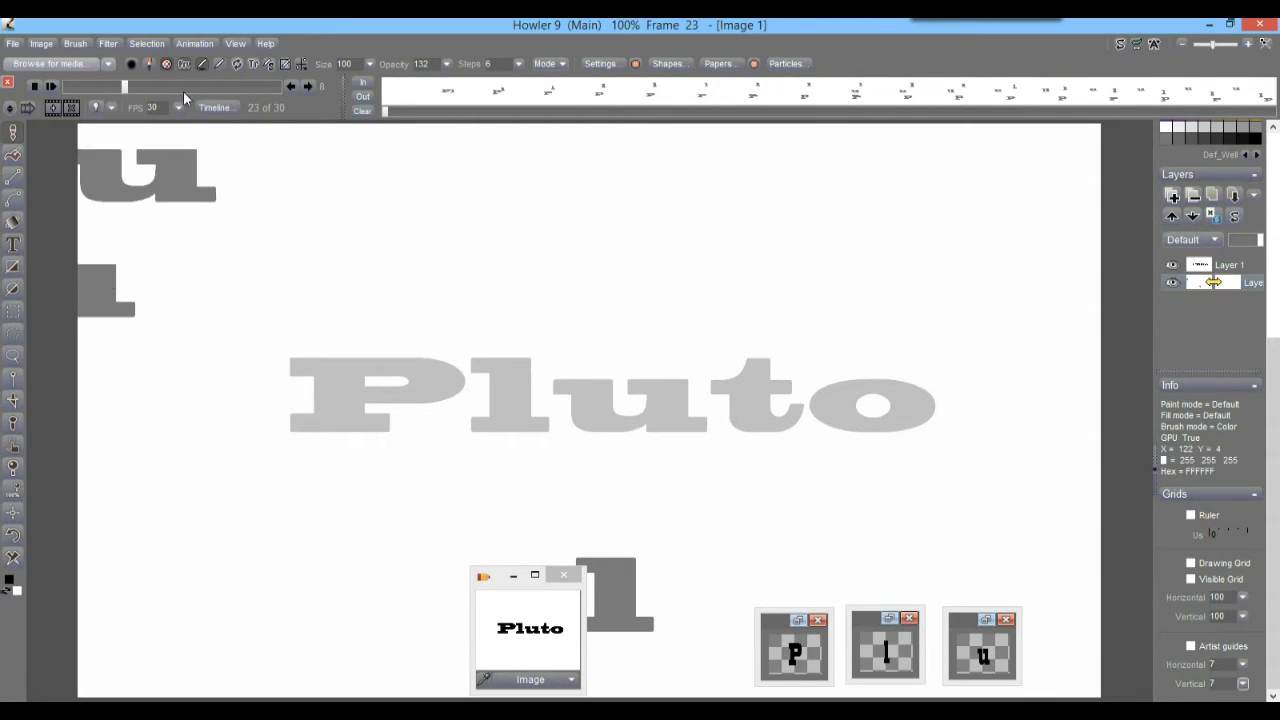
drag(124, 88, 2, 109)
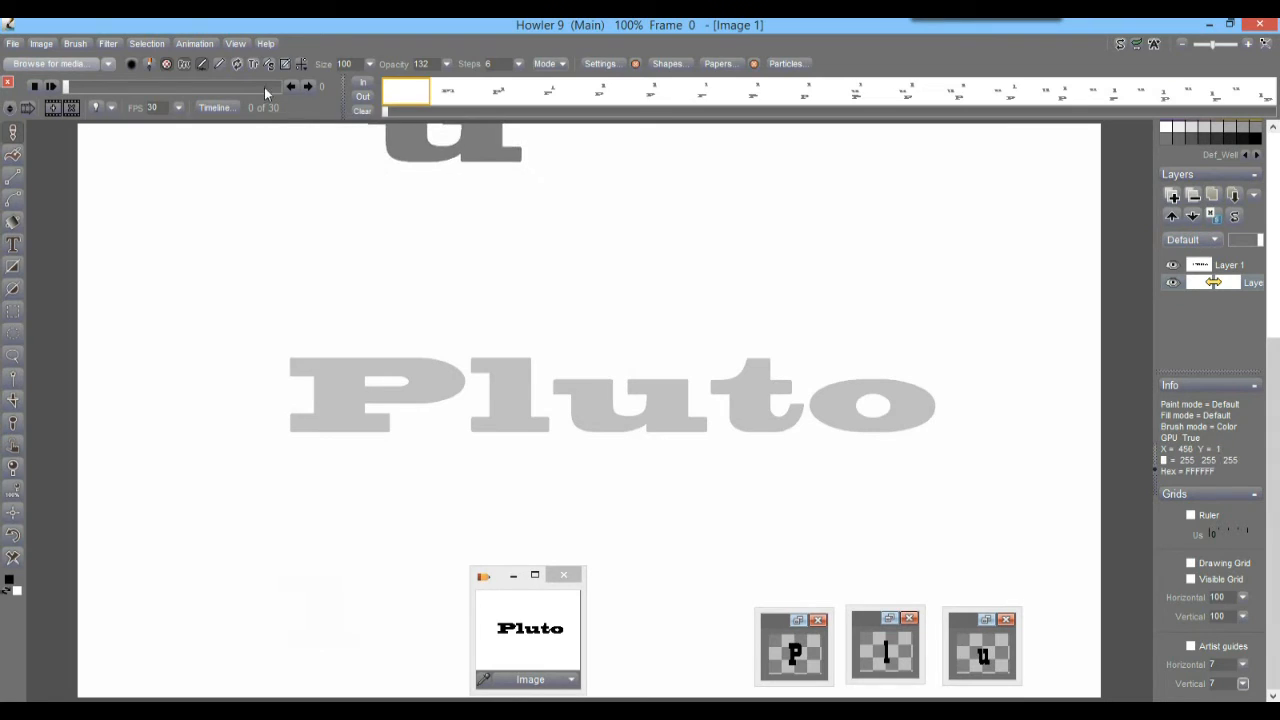
Step: Go to frame 14, replace the text u with t, and make a brush from the new letter
mouse_move(153, 82)
mouse_down()
mouse_move(170, 82)
mouse_move(135, 88)
mouse_move(174, 86)
mouse_up()
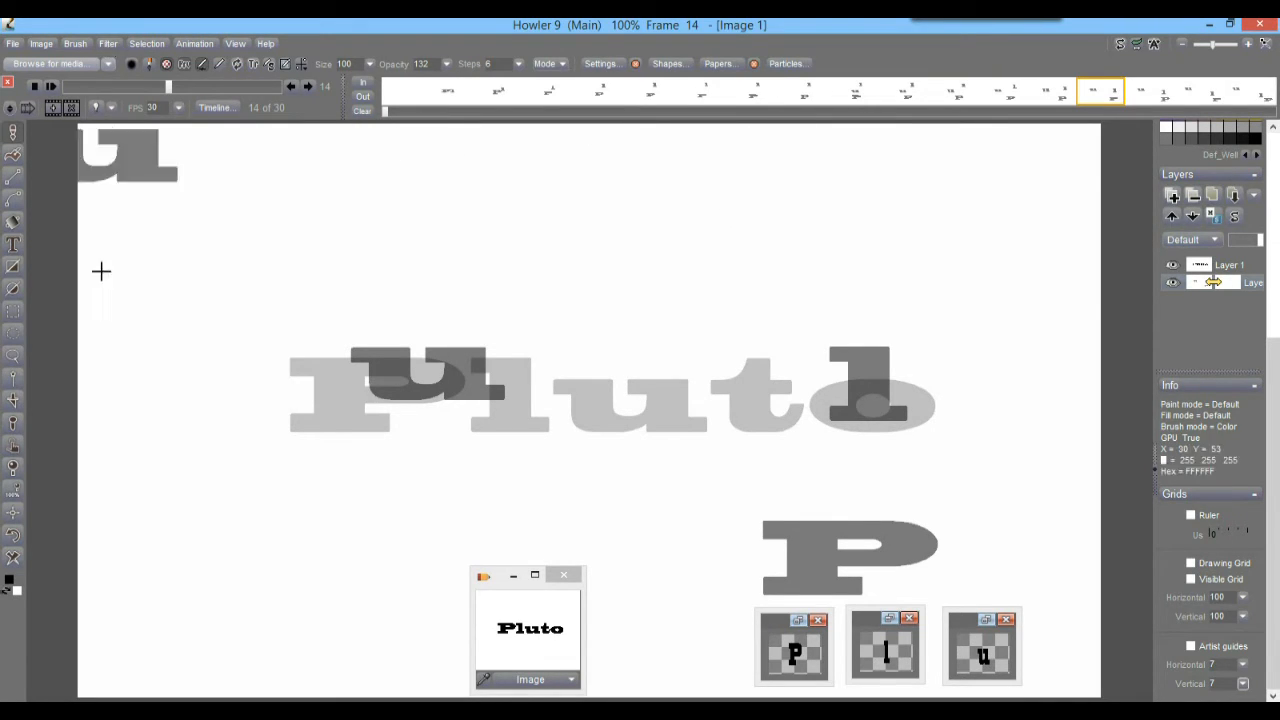
click(13, 244)
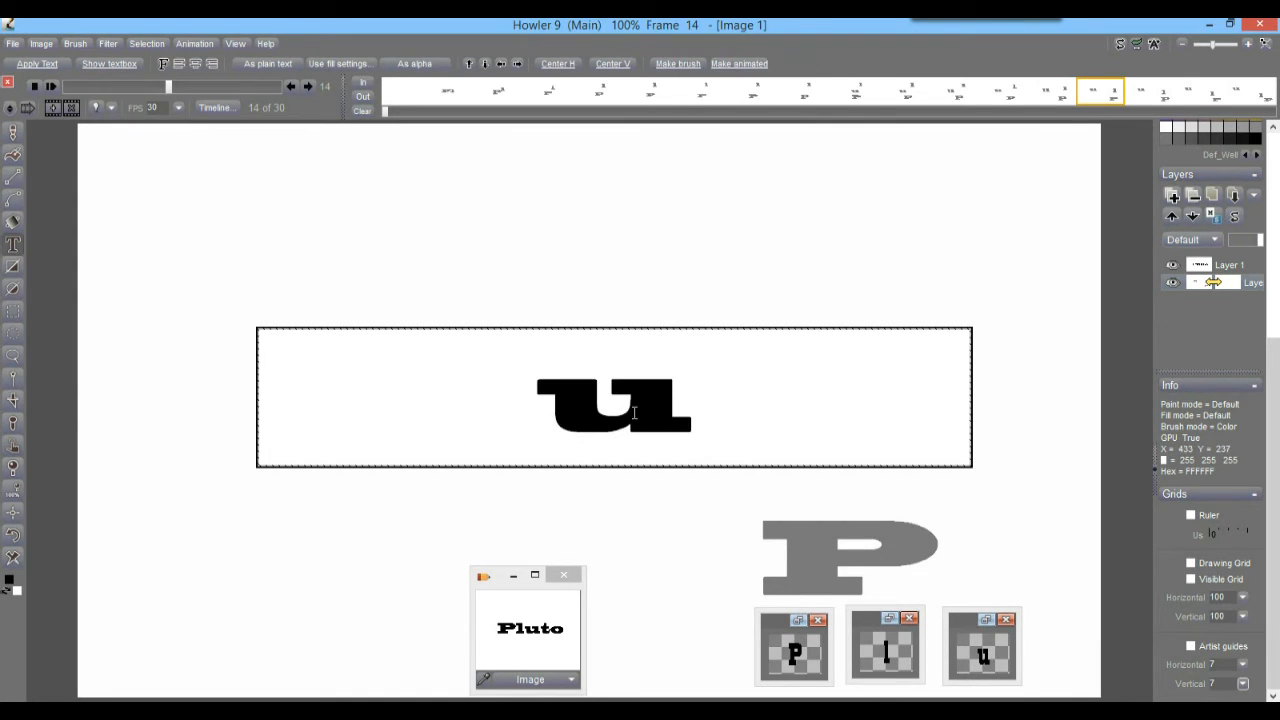
double_click(683, 393)
text(t)
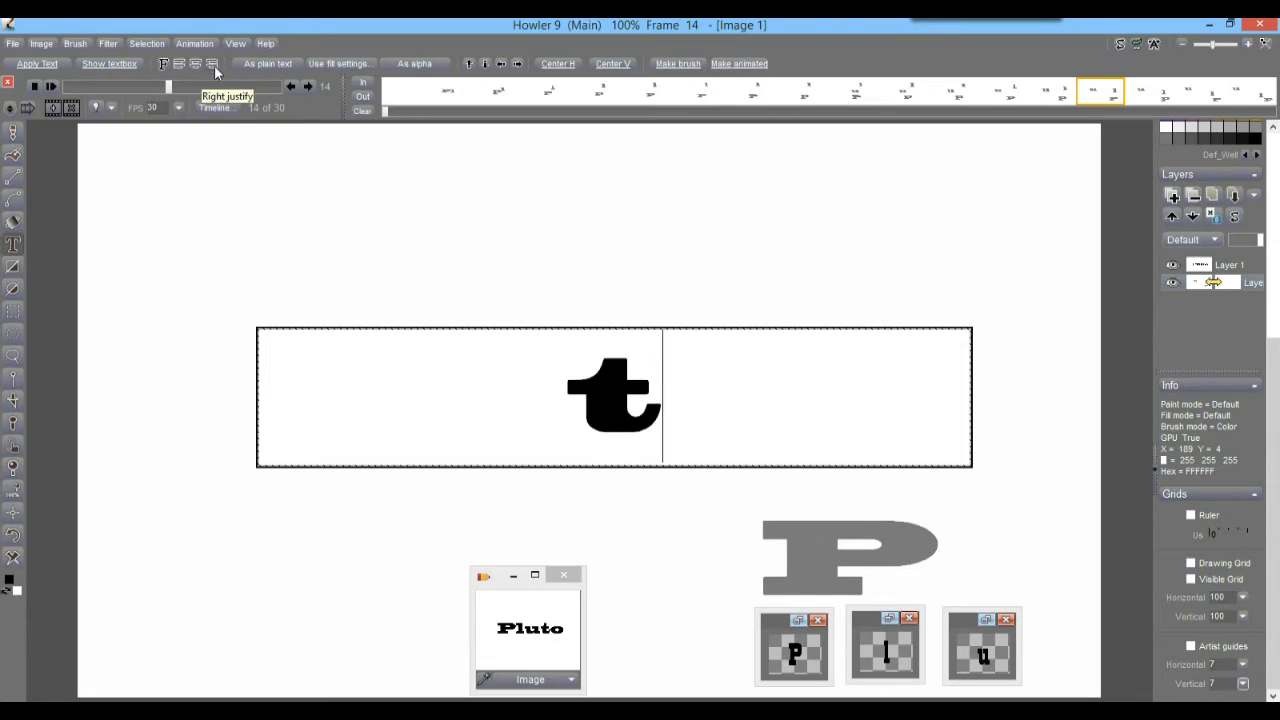
click(678, 63)
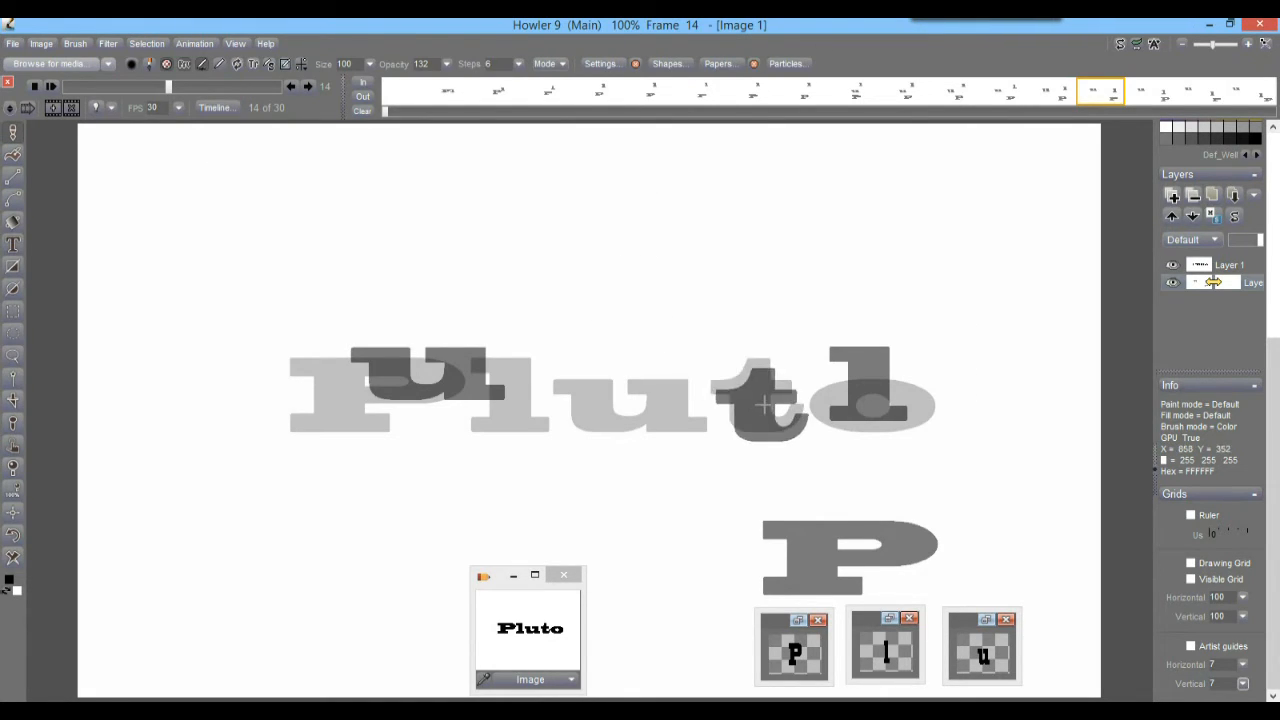
Step: Store a copy of the t brush beside the u brush and paint the t from its faded position past the canvas's upper edge, starting at frame 14
click(75, 43)
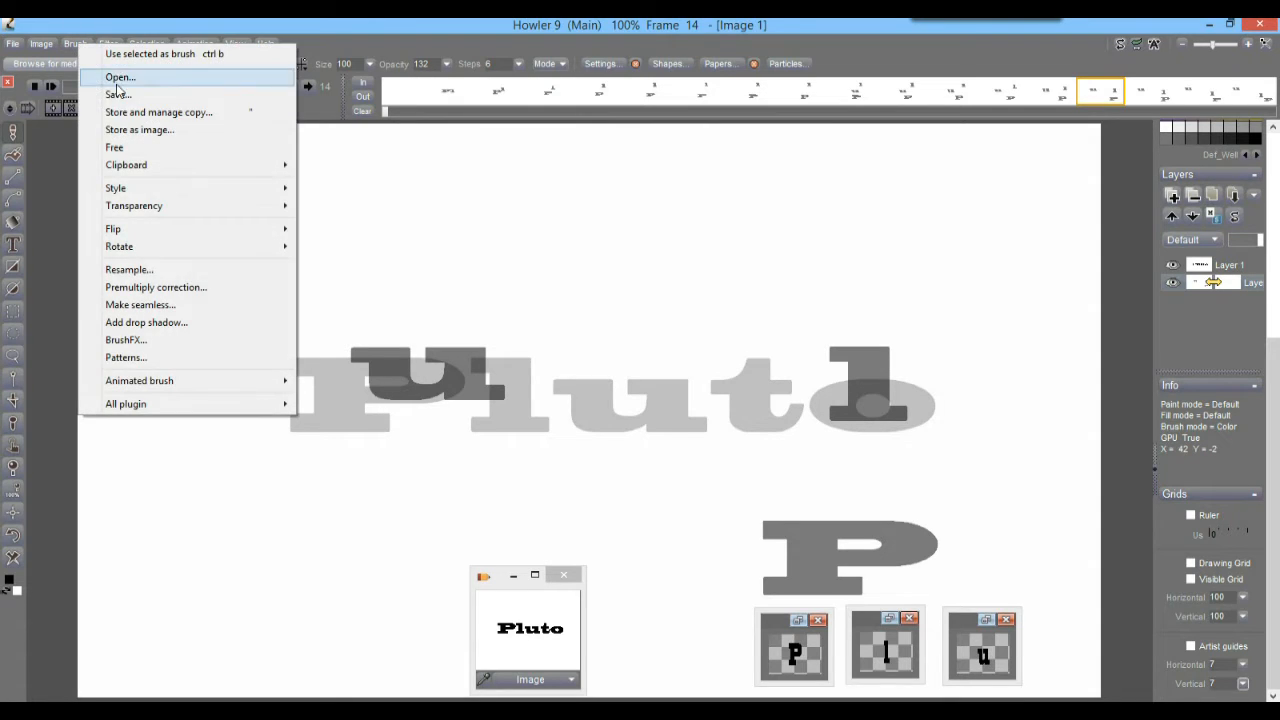
click(115, 76)
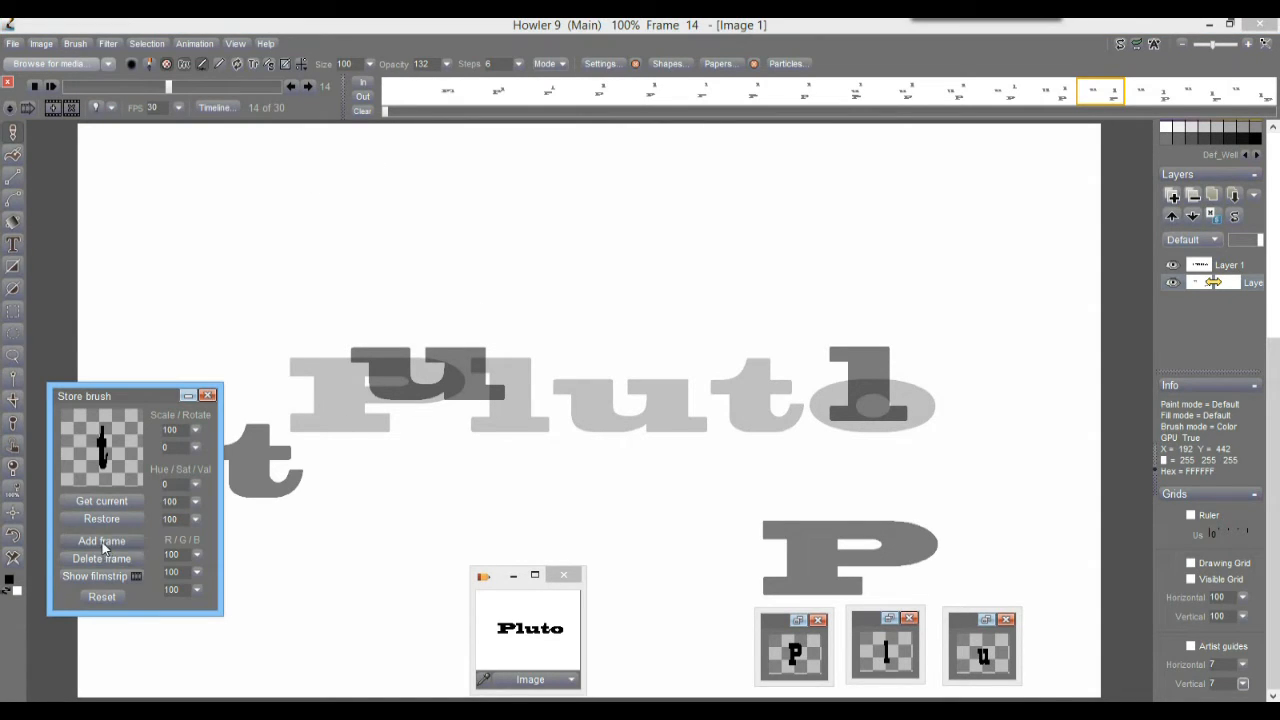
click(186, 397)
mouse_move(68, 402)
mouse_down()
mouse_move(977, 549)
mouse_move(1058, 622)
mouse_up()
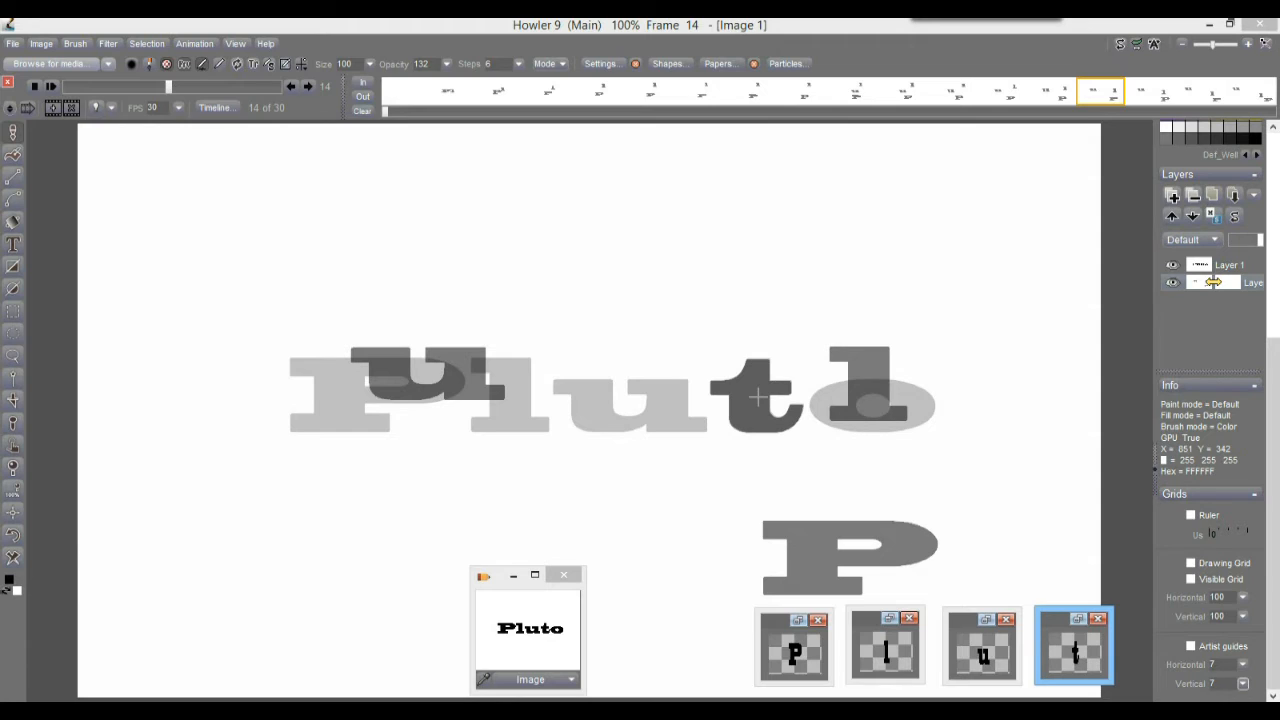
mouse_move(758, 397)
mouse_down()
mouse_move(709, 127)
mouse_move(662, 25)
mouse_up()
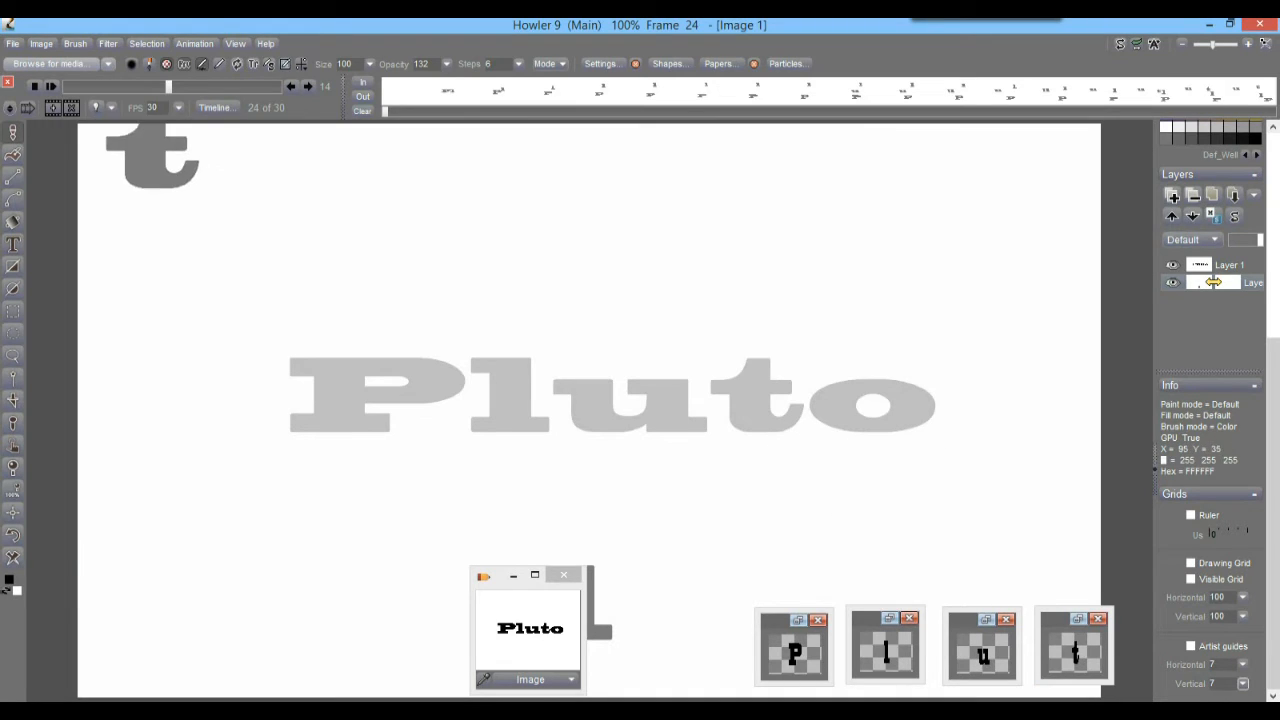
Step: Replace the text t with o and make a brush from the new letter
click(13, 243)
drag(566, 389, 671, 389)
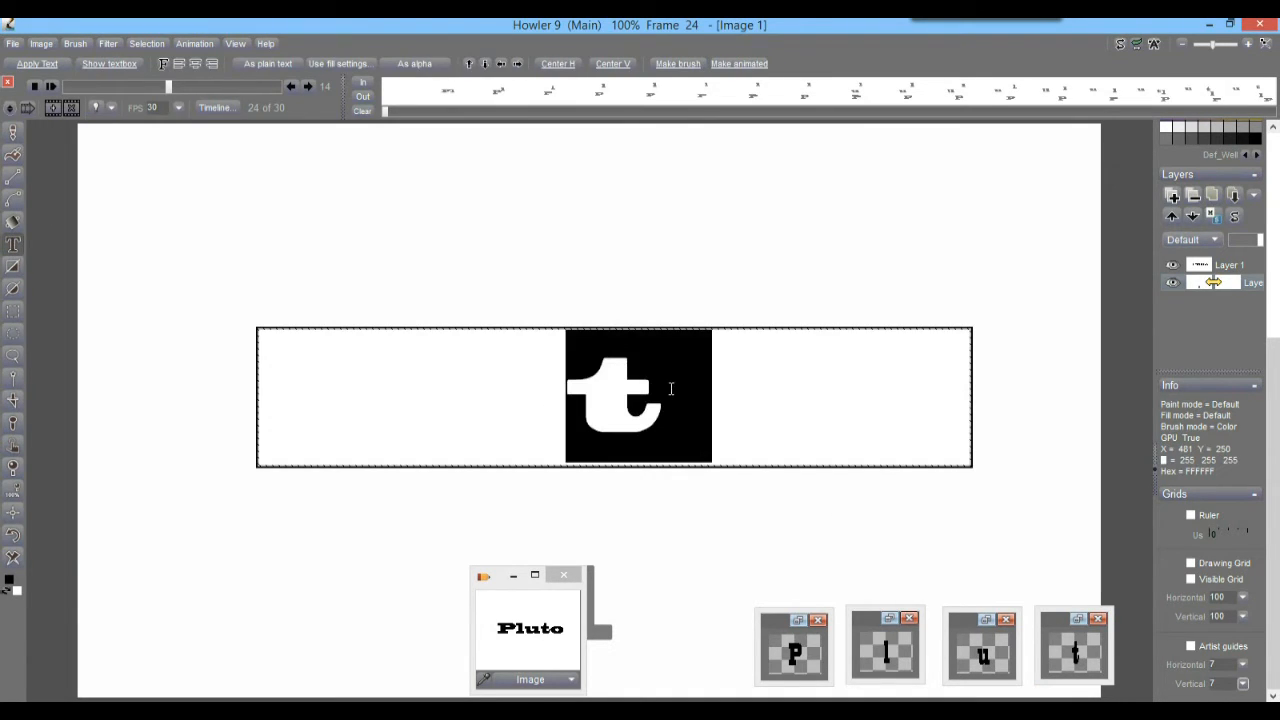
text(o)
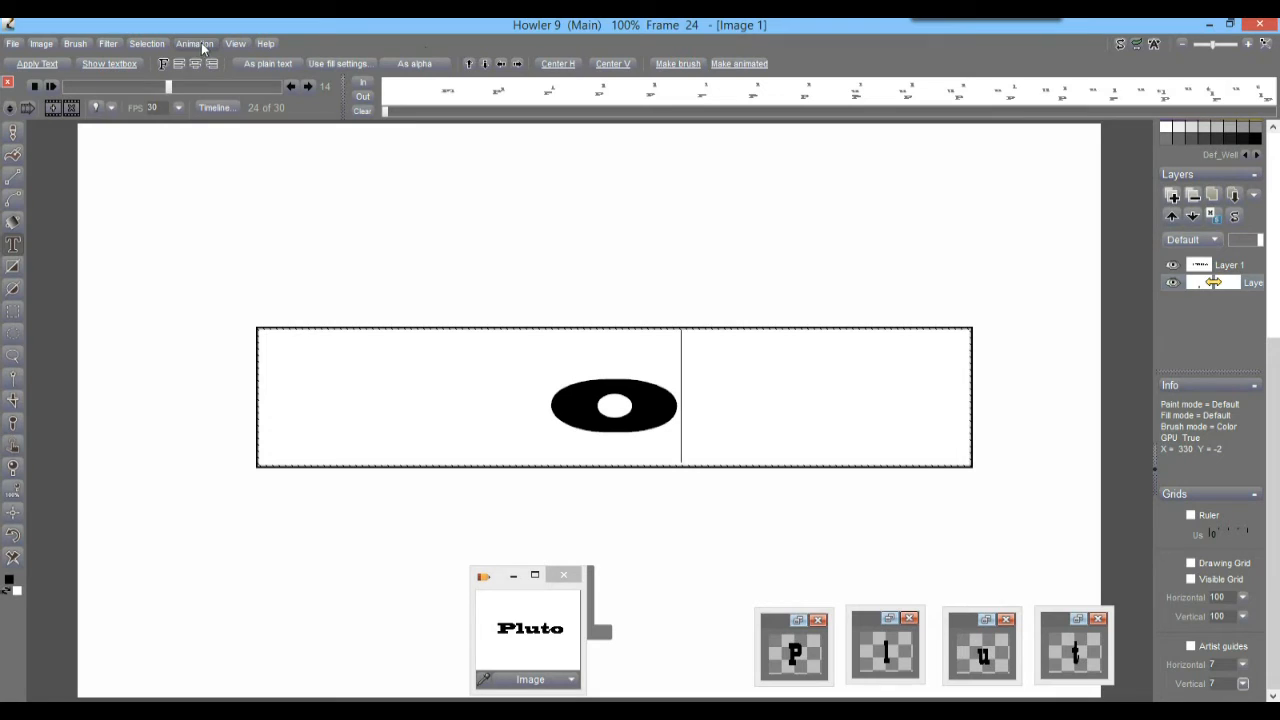
click(689, 63)
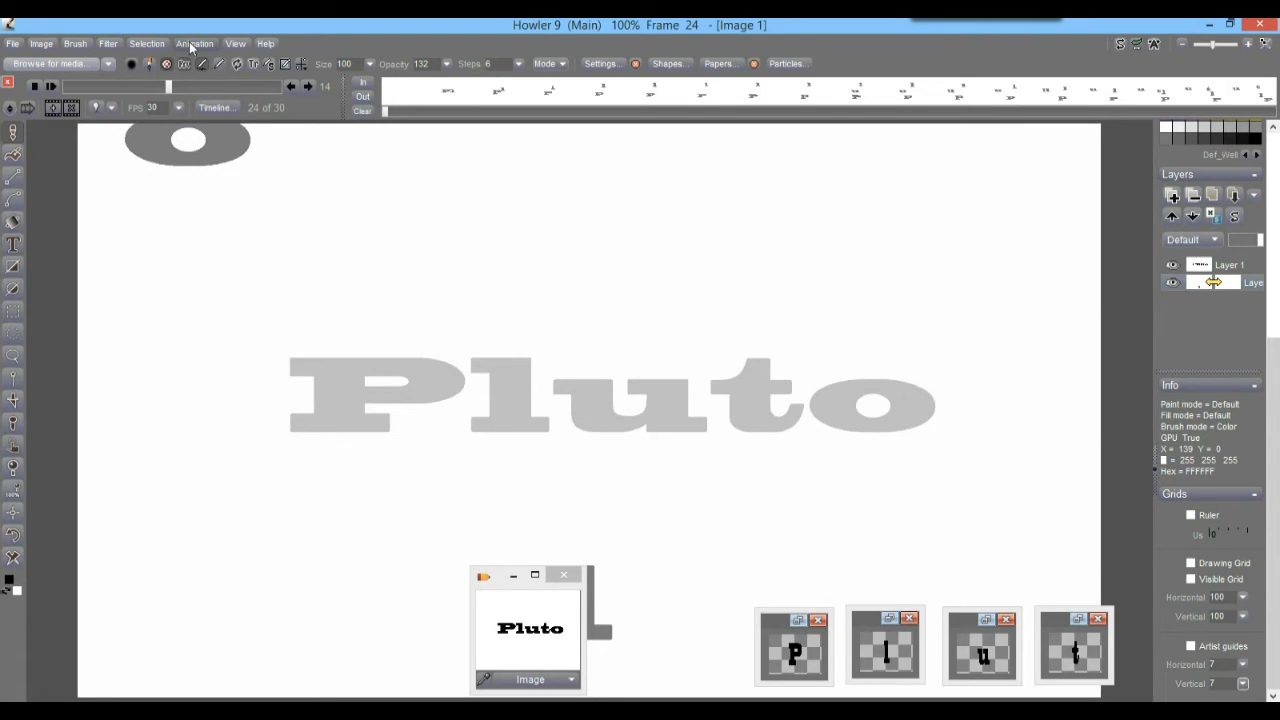
Step: Store a copy of the o brush, show its filmstrip, and enlarge the Store brush window to fit more frames
click(75, 44)
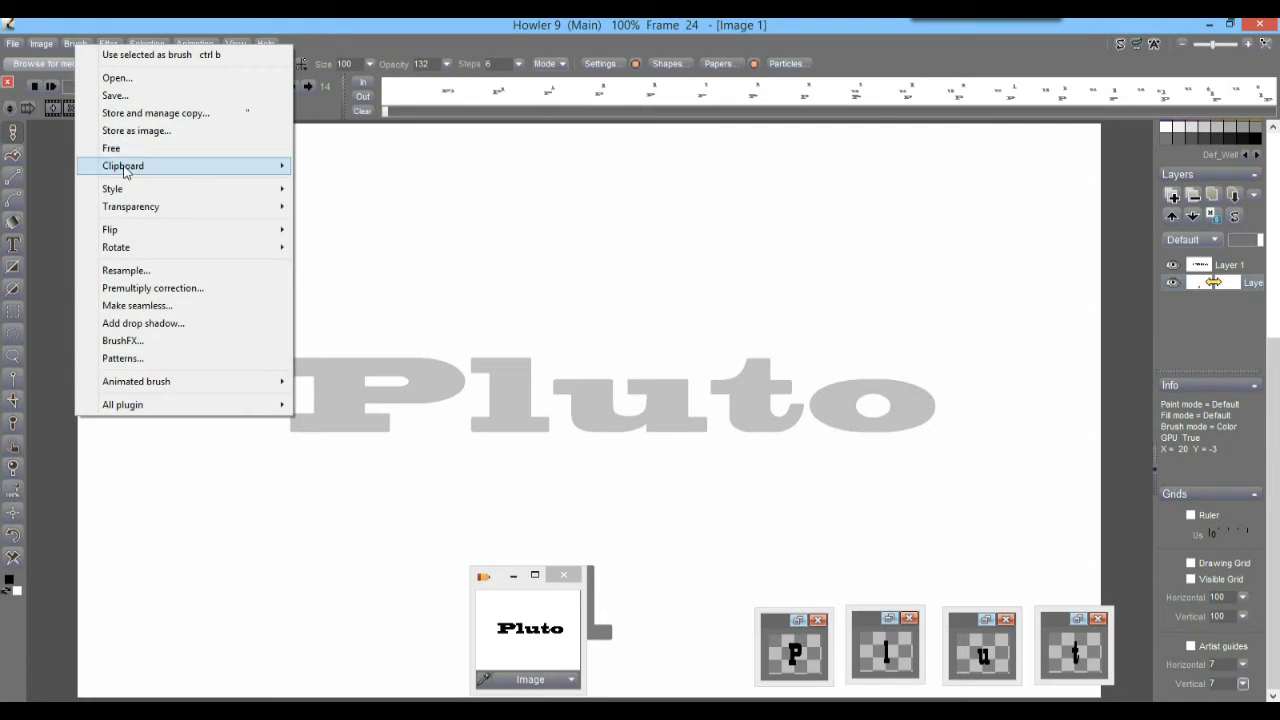
click(136, 116)
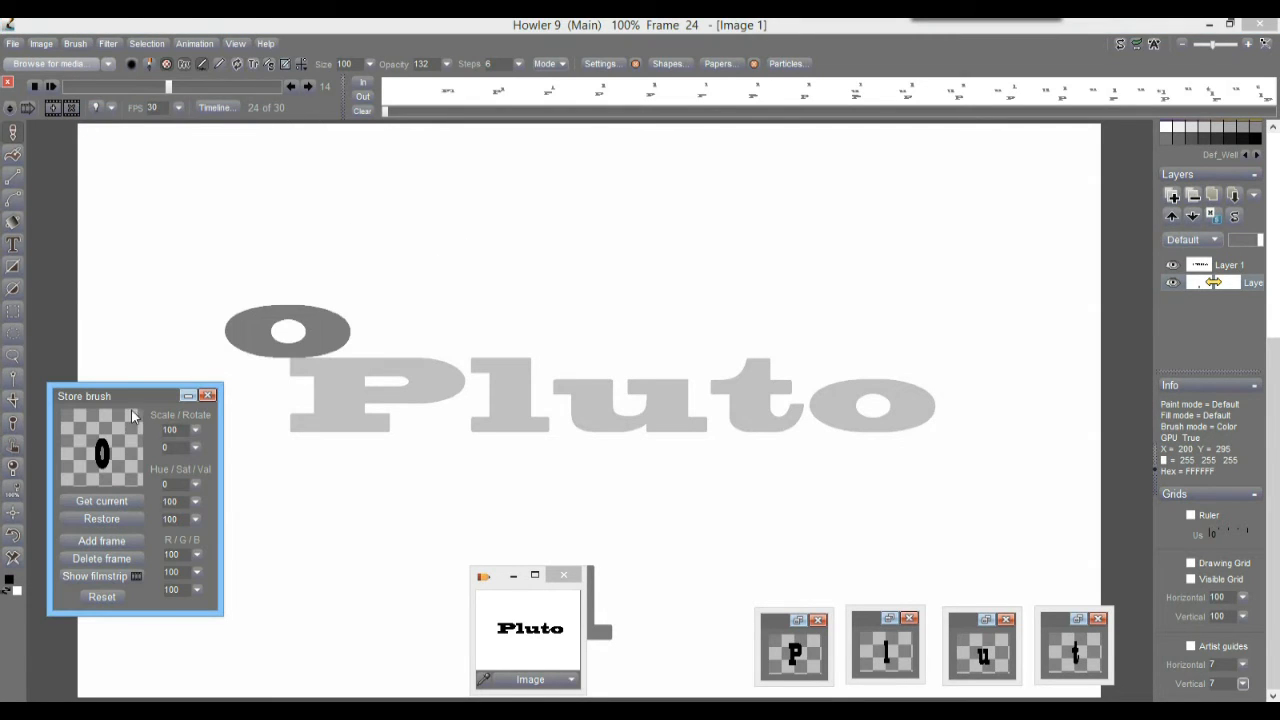
drag(162, 348, 179, 130)
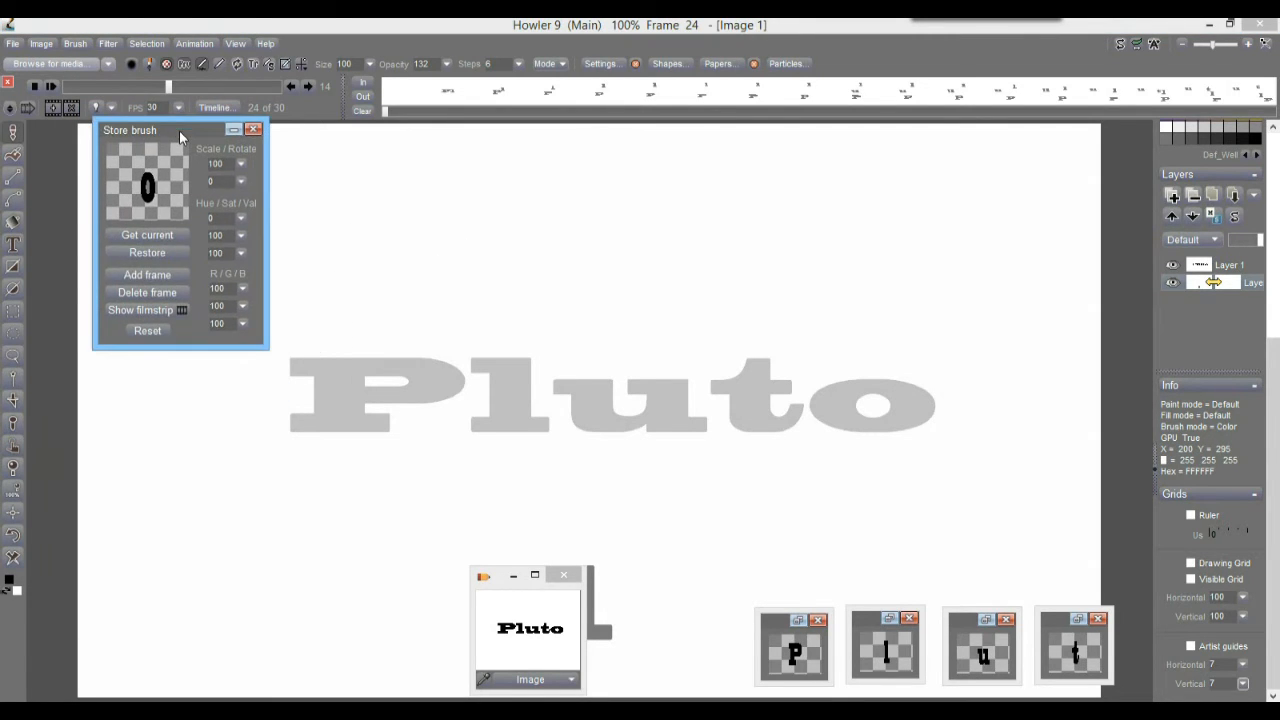
click(157, 310)
mouse_move(383, 347)
mouse_down()
mouse_move(404, 564)
mouse_move(430, 668)
mouse_up()
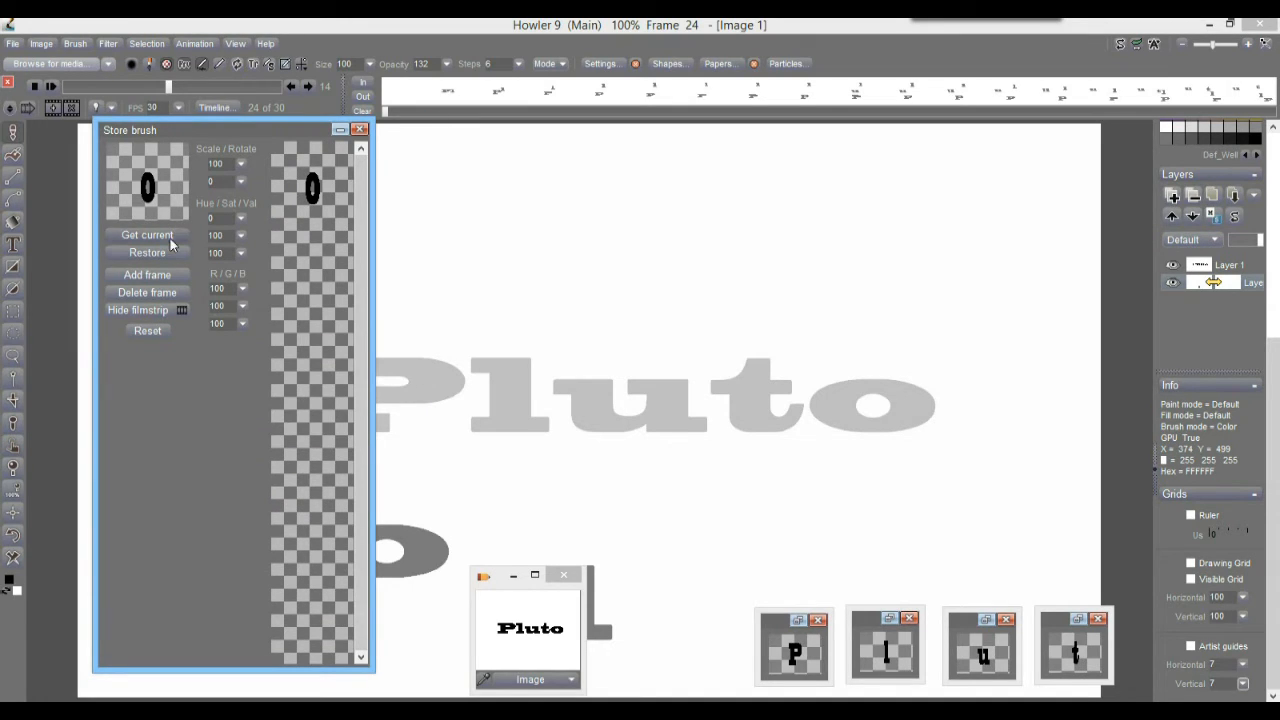
Step: Add 14 frames to the stored o brush's filmstrip and park its minimized window above the t brush
click(140, 276)
click(140, 276)
click(140, 277)
click(140, 277)
click(140, 277)
click(141, 283)
click(141, 283)
click(141, 283)
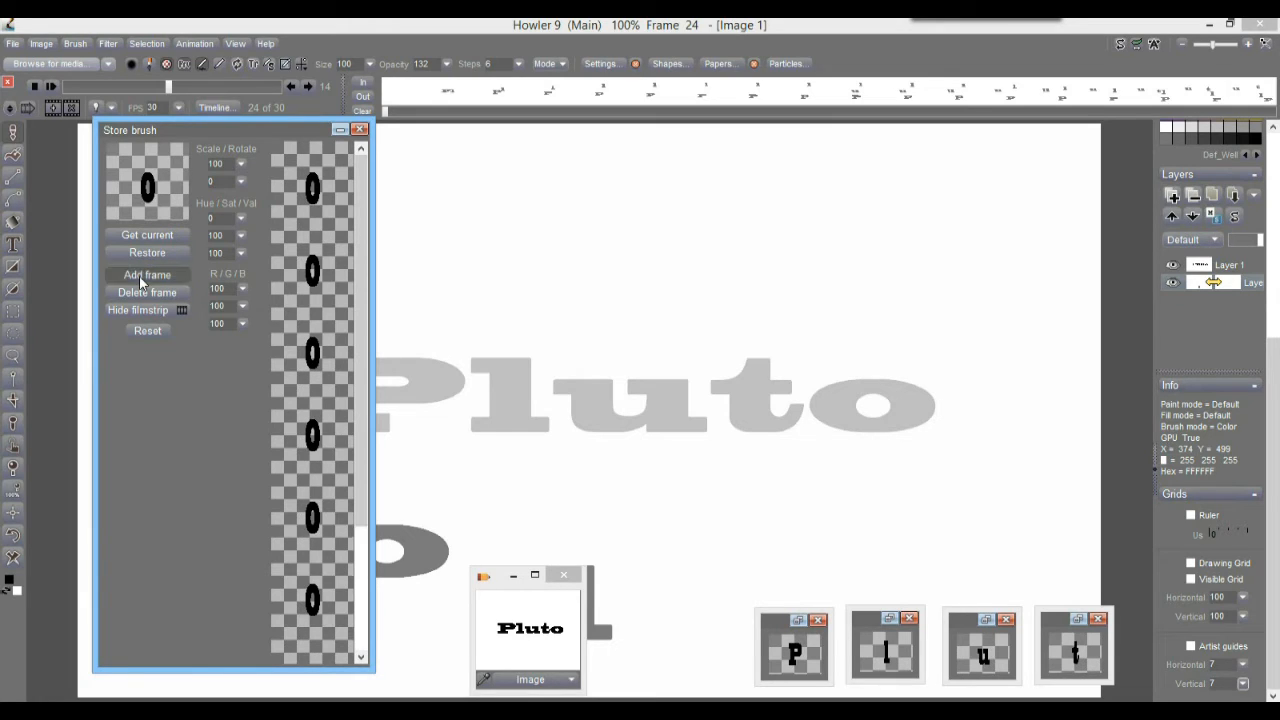
click(140, 283)
click(140, 283)
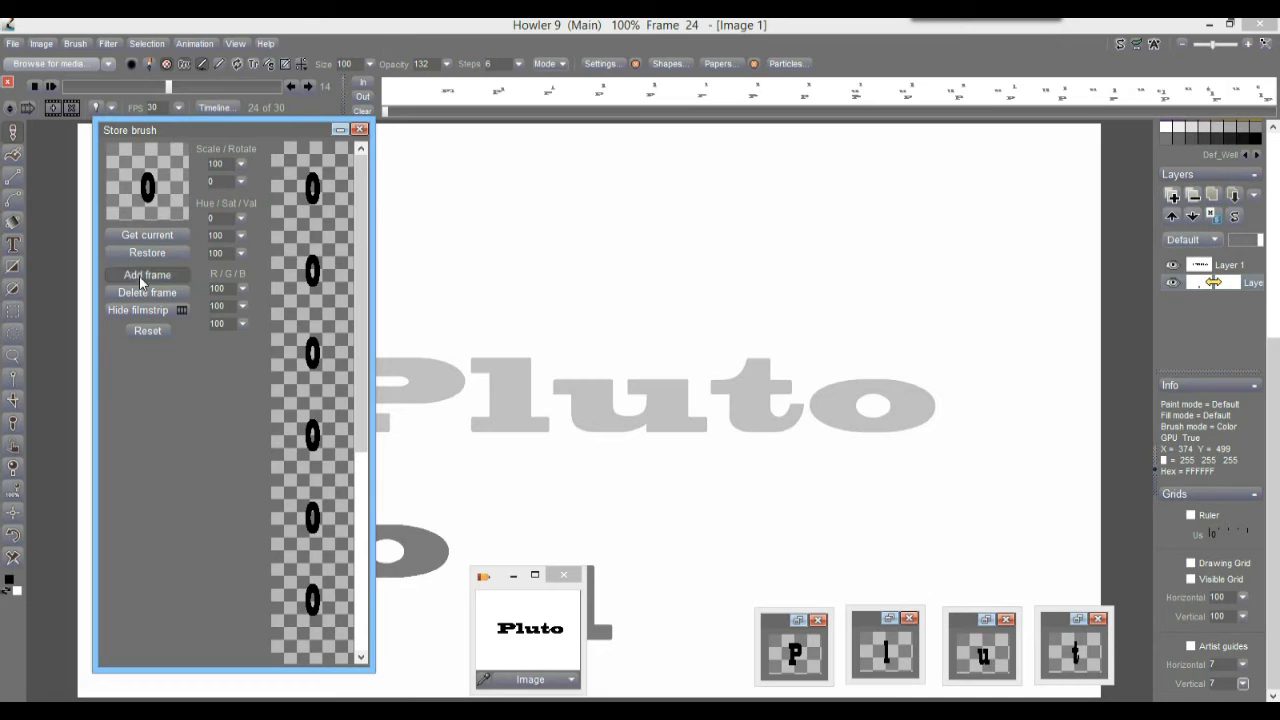
click(140, 283)
click(140, 283)
click(140, 283)
click(140, 283)
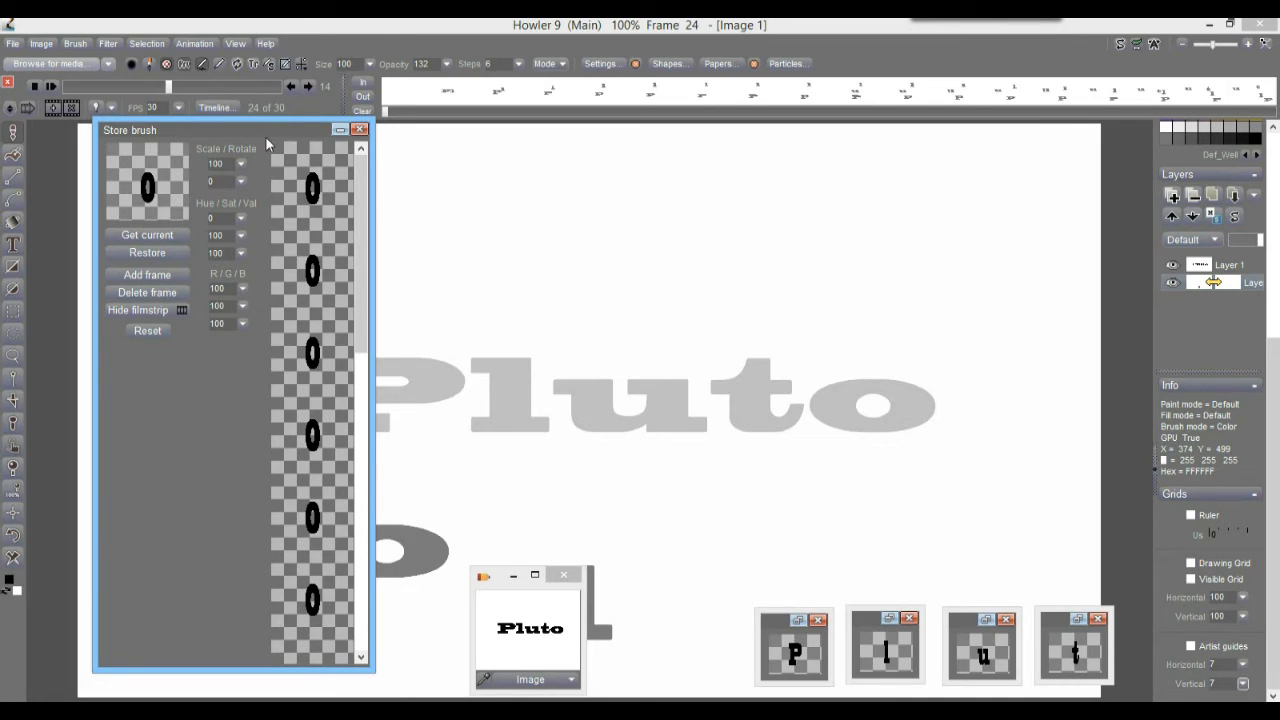
mouse_move(366, 182)
mouse_down()
mouse_move(358, 312)
mouse_move(375, 419)
mouse_up()
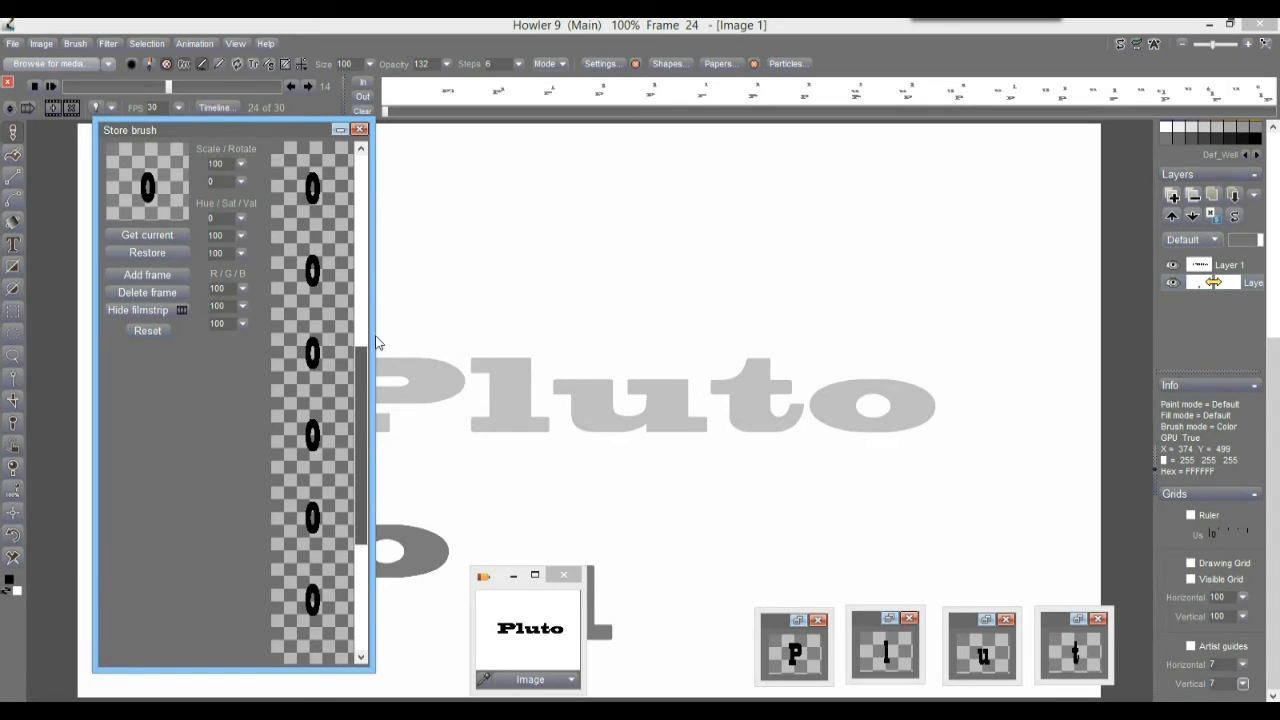
click(340, 130)
drag(67, 405, 1107, 527)
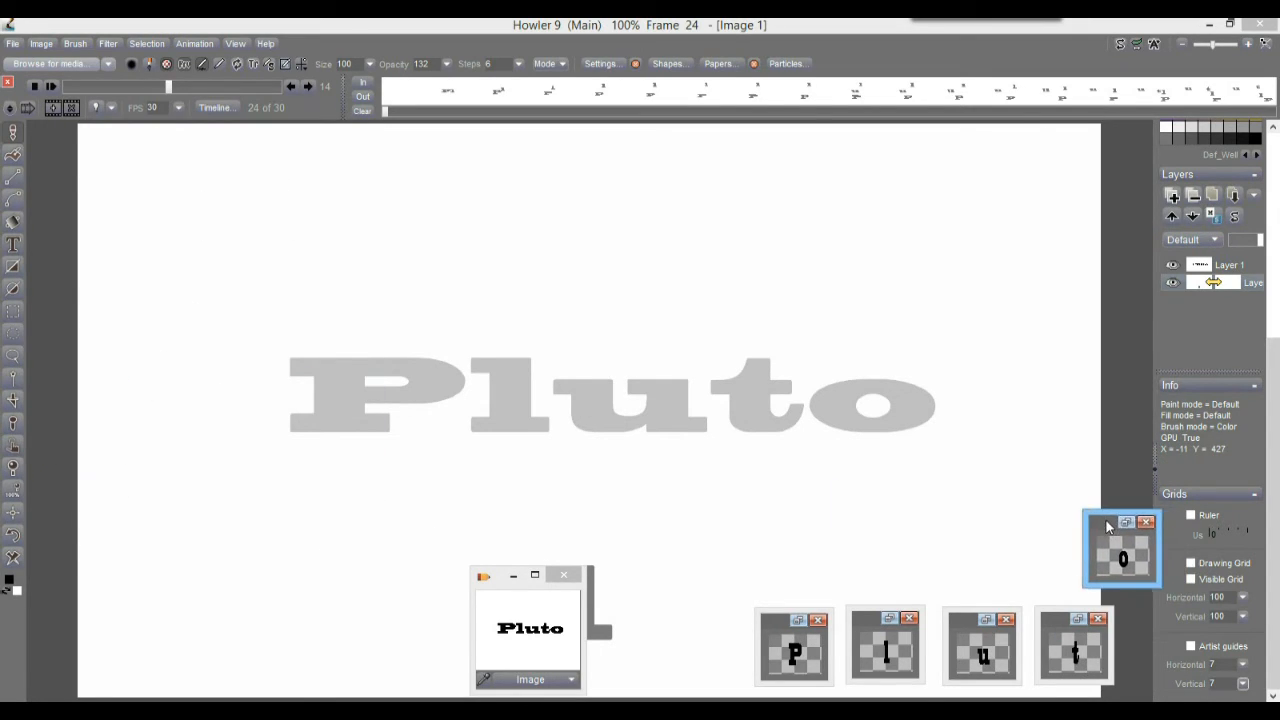
Step: Open the animated brush timeline for the 15-frame o brush and choose the Transform effect
click(75, 44)
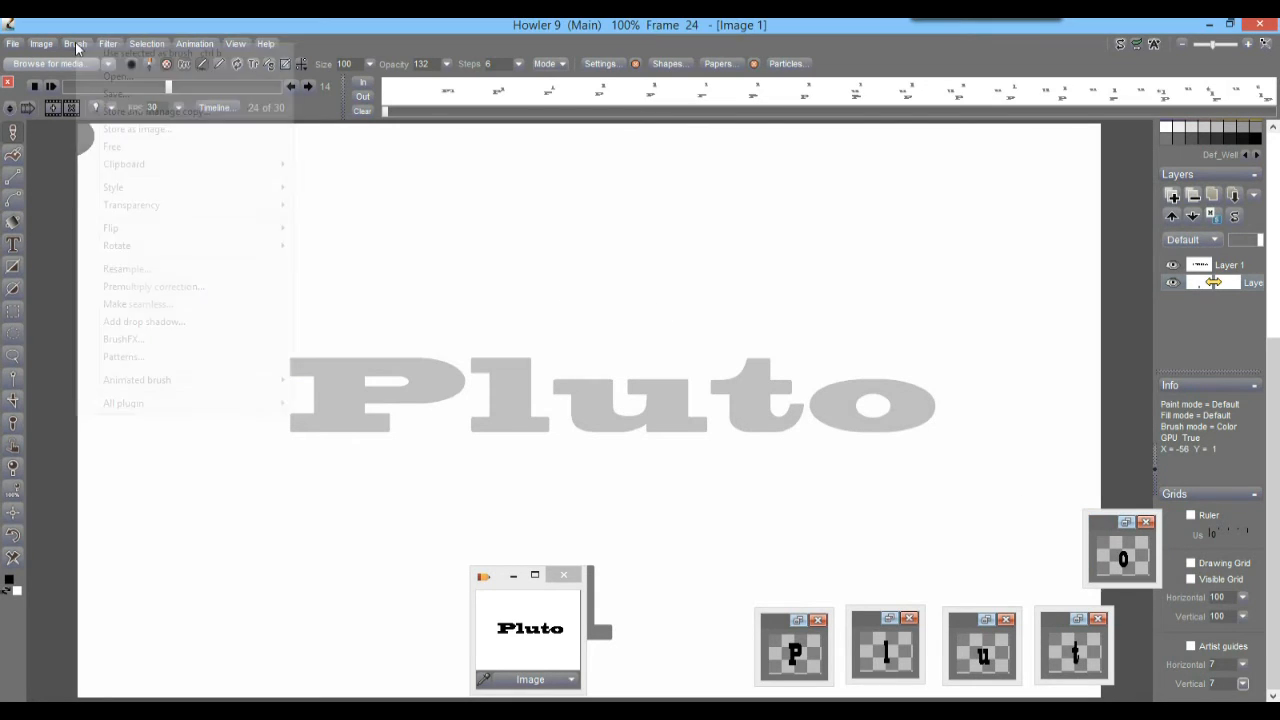
mouse_move(183, 386)
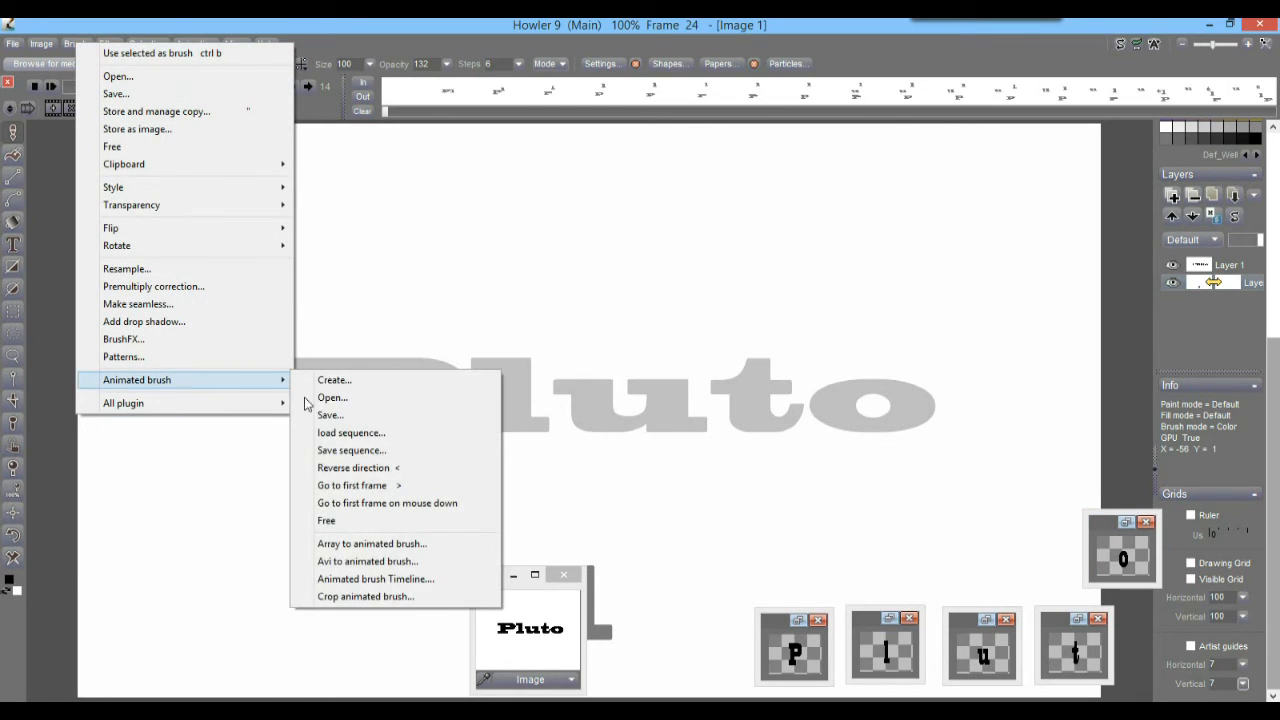
click(398, 580)
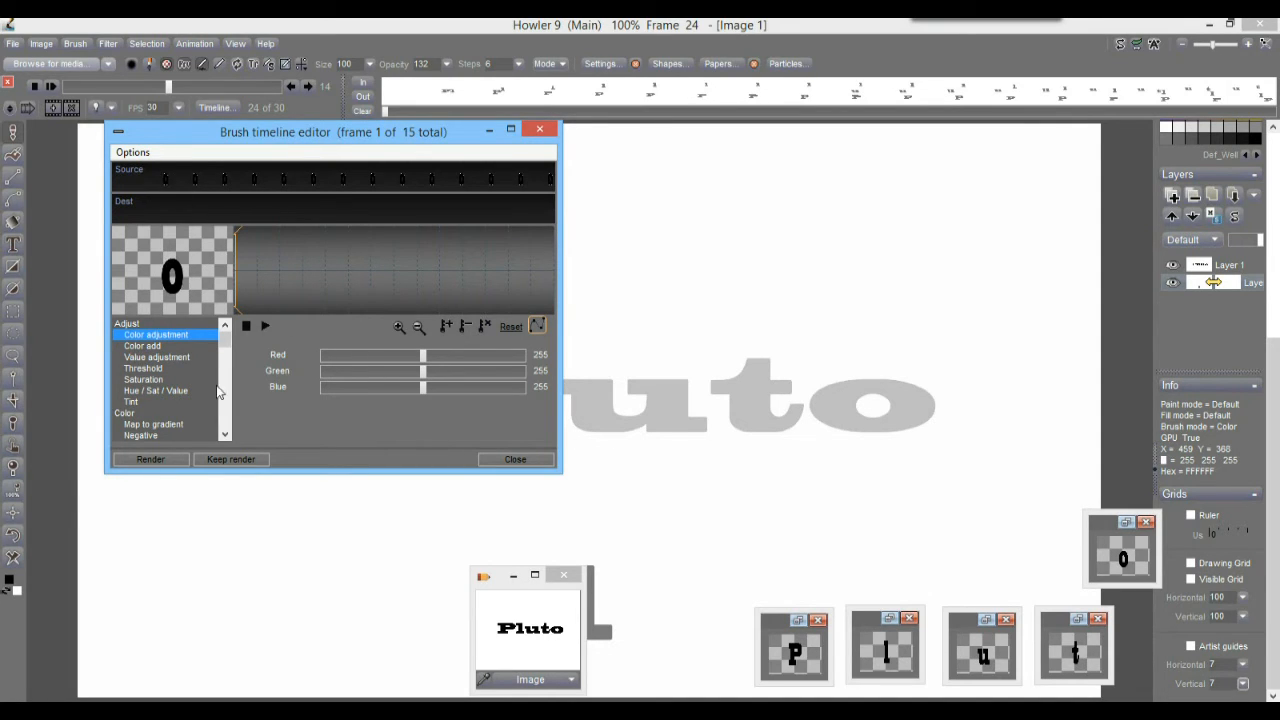
drag(225, 340, 229, 404)
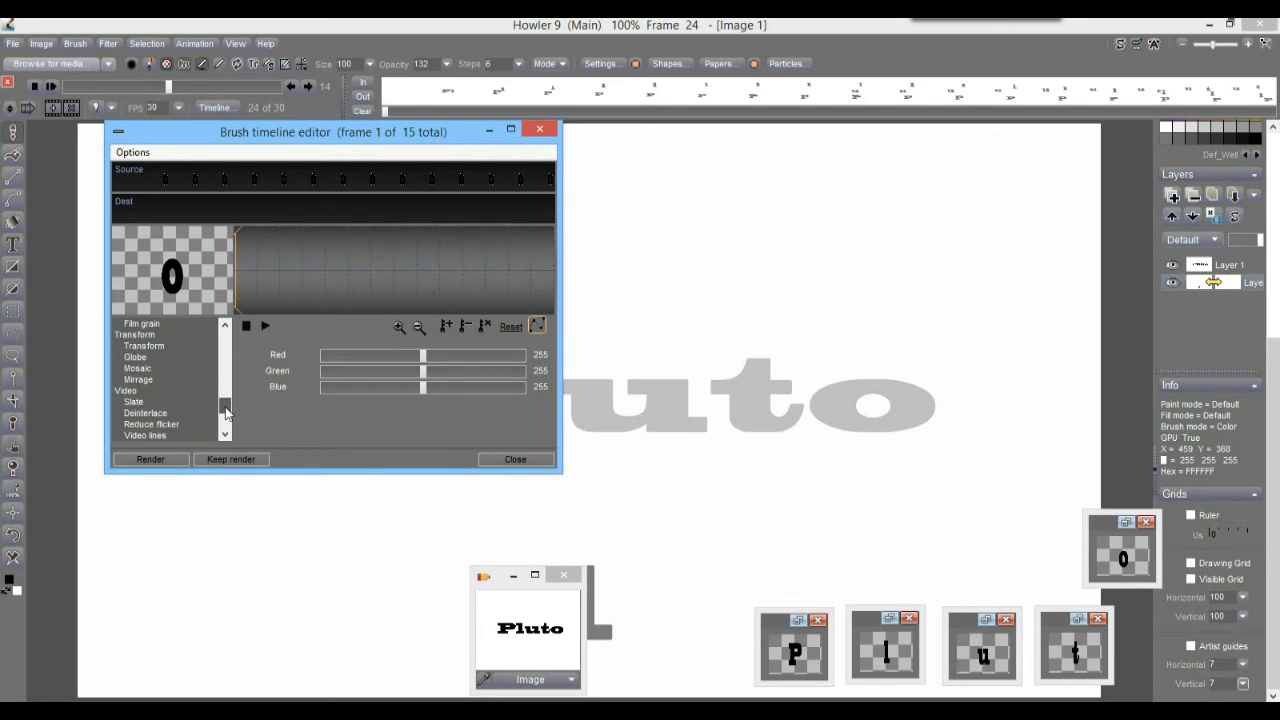
click(157, 347)
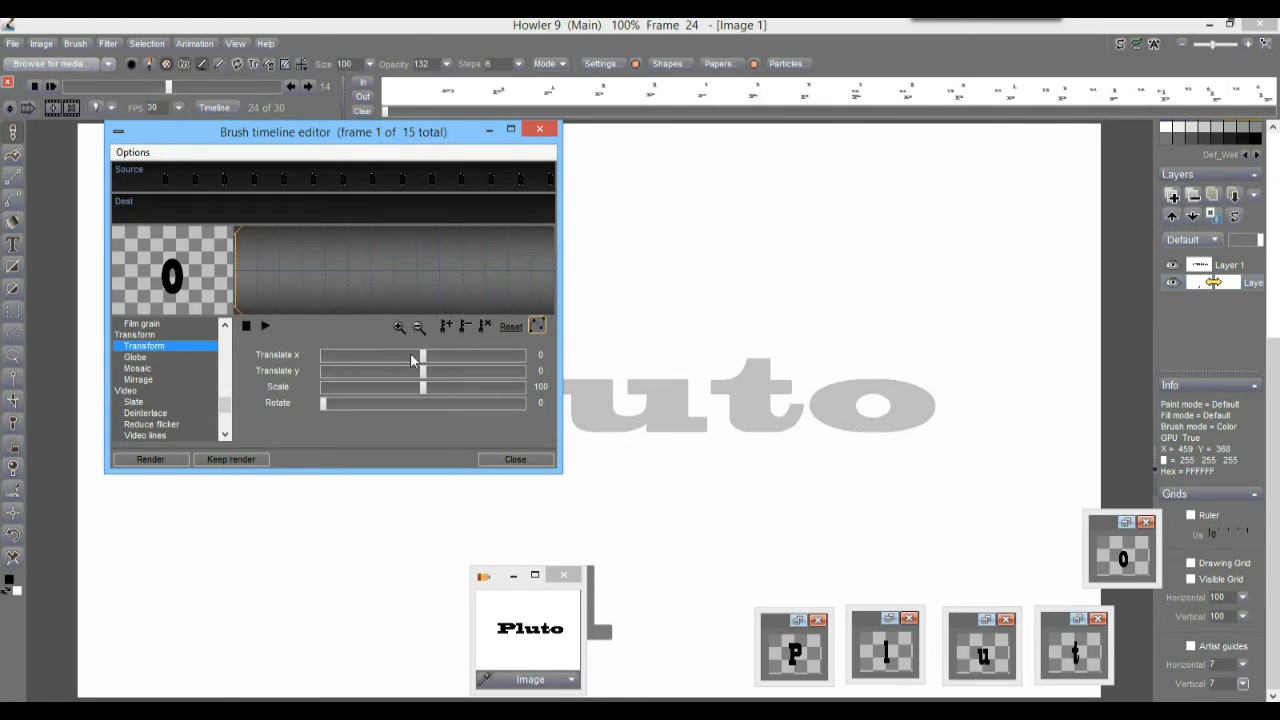
Step: Keyframe the Transform rotation of the o brush from 0 at frame 1 to 339 at frame 15
drag(326, 404, 515, 408)
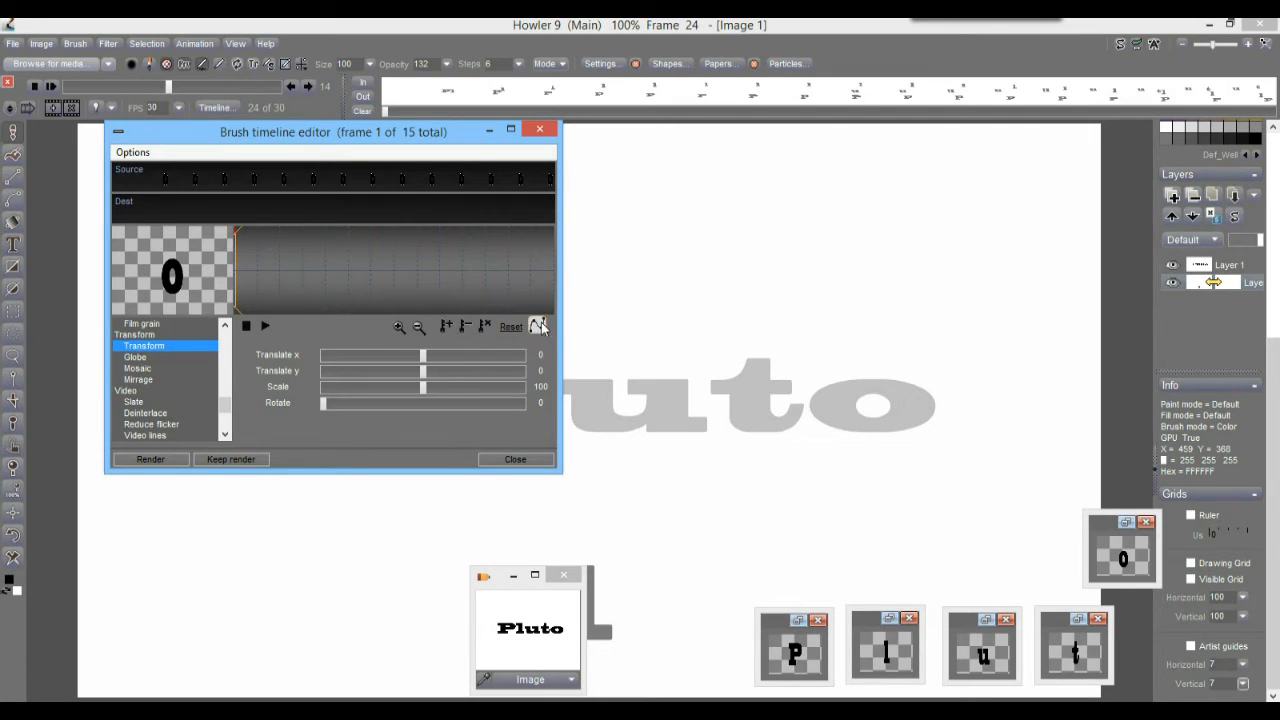
drag(339, 402, 445, 402)
drag(337, 300, 540, 295)
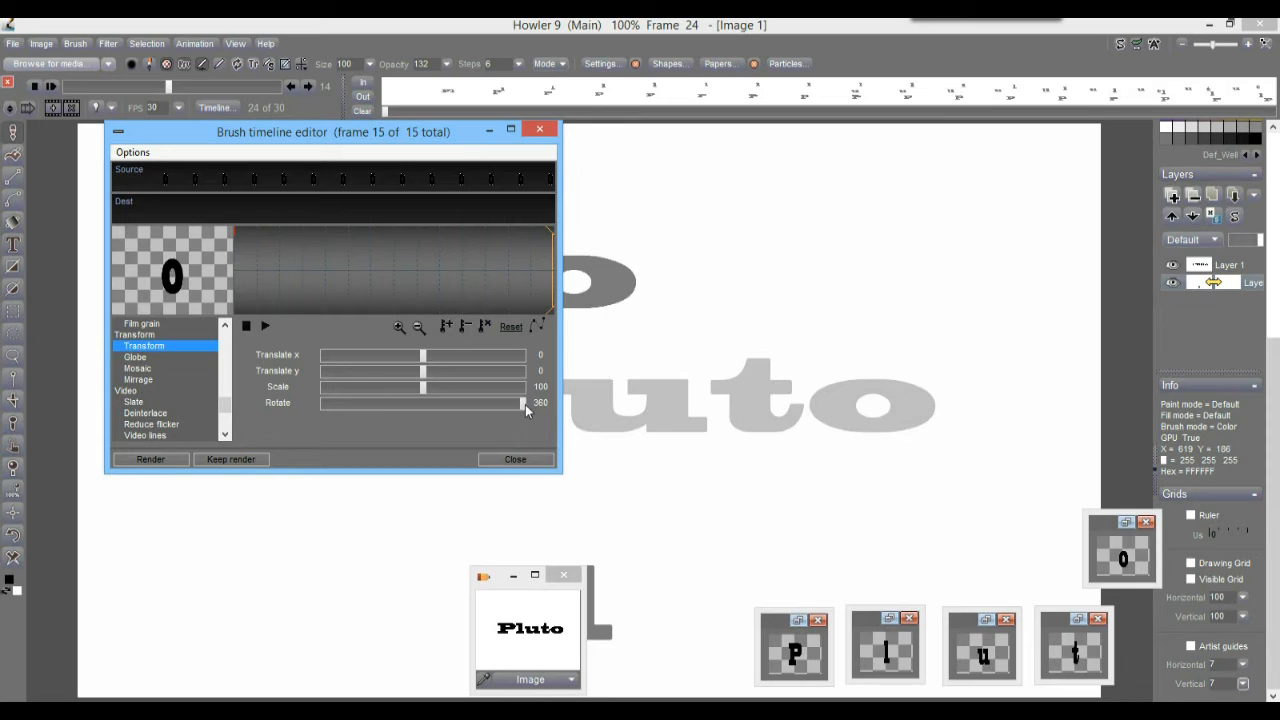
drag(522, 406, 511, 428)
click(448, 328)
drag(482, 292, 236, 298)
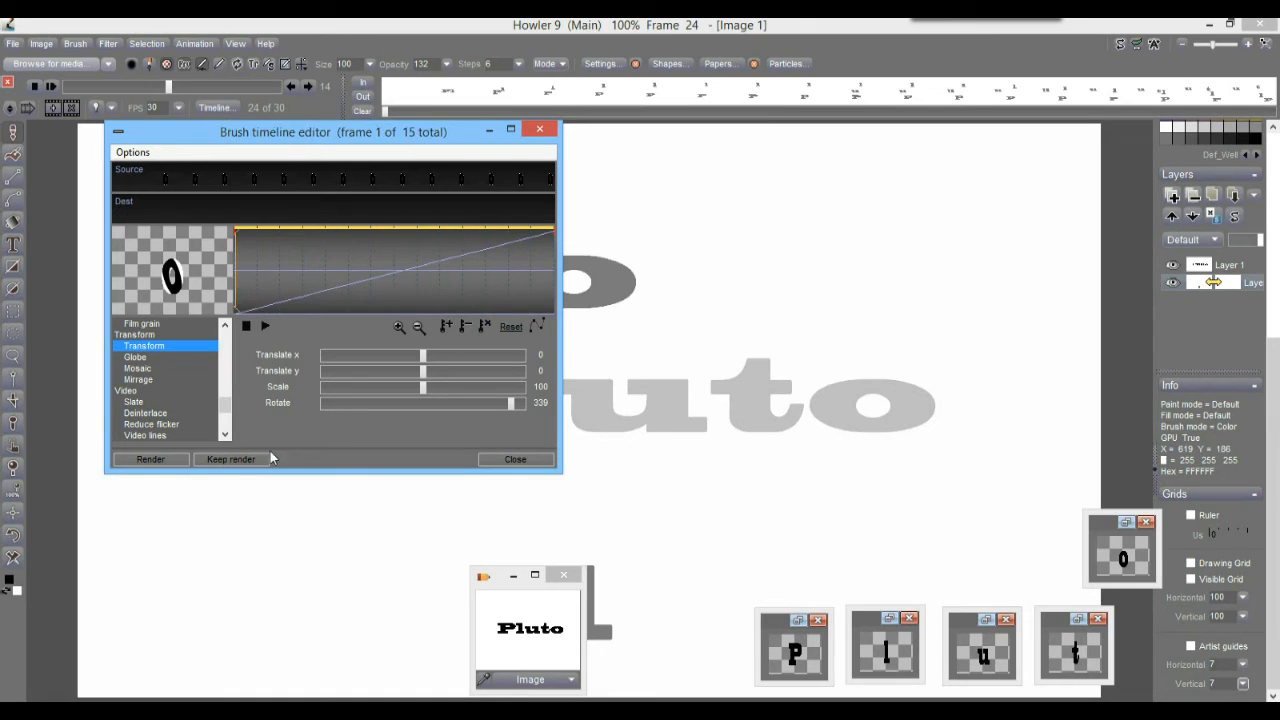
Step: Render the rotation, use the rendered destination frames as the current brush, and close the brush timeline editor
click(151, 459)
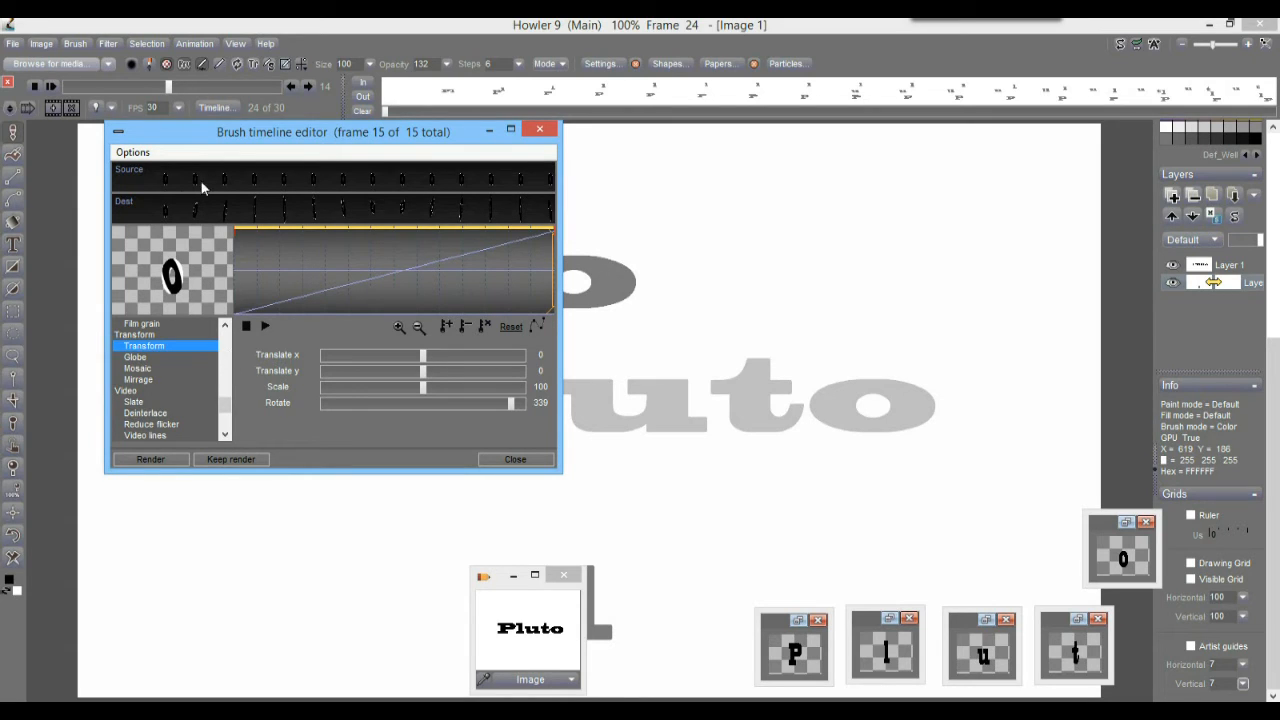
click(131, 154)
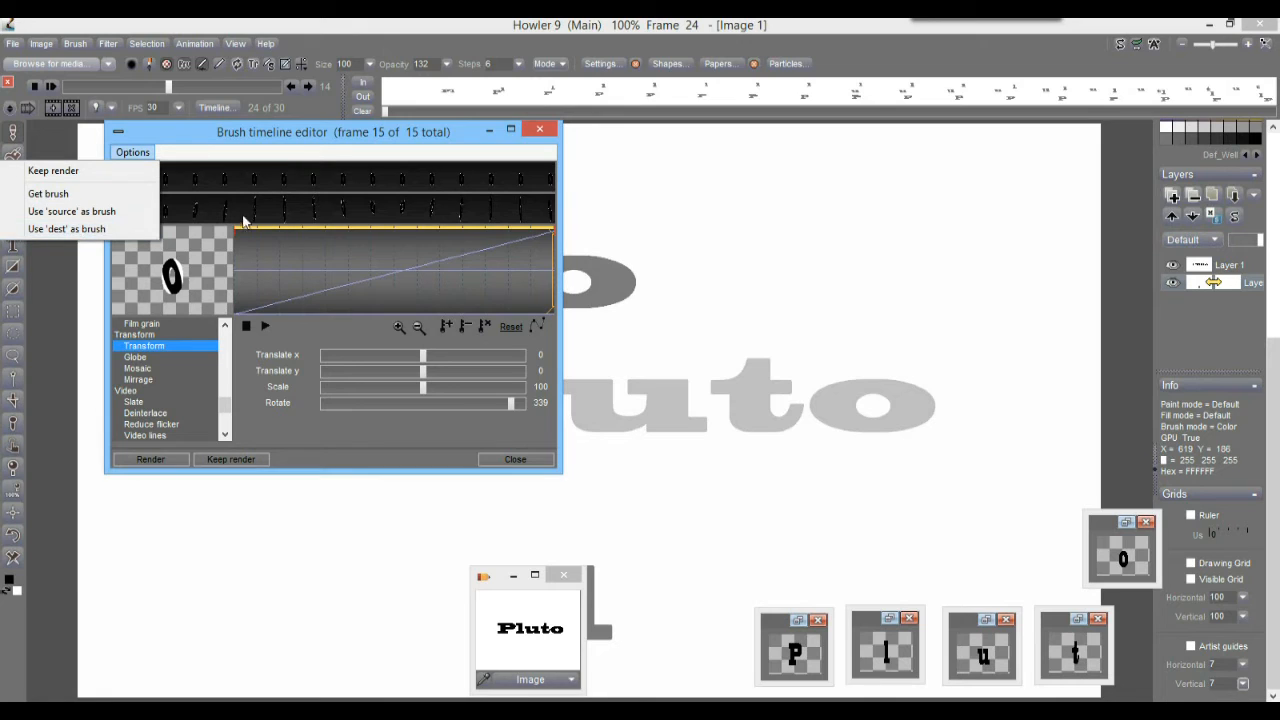
click(62, 229)
click(540, 131)
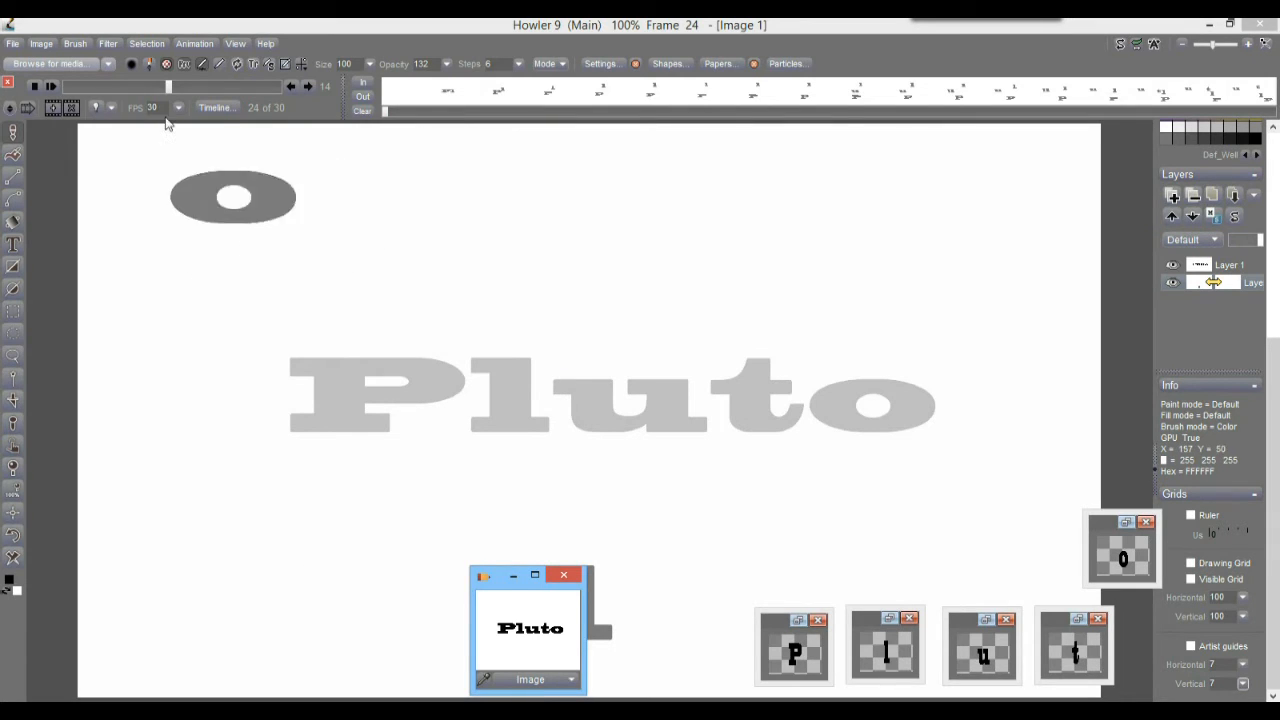
Step: Store a copy of the rotating o brush, show its filmstrip, and minimize the Store brush window
click(76, 44)
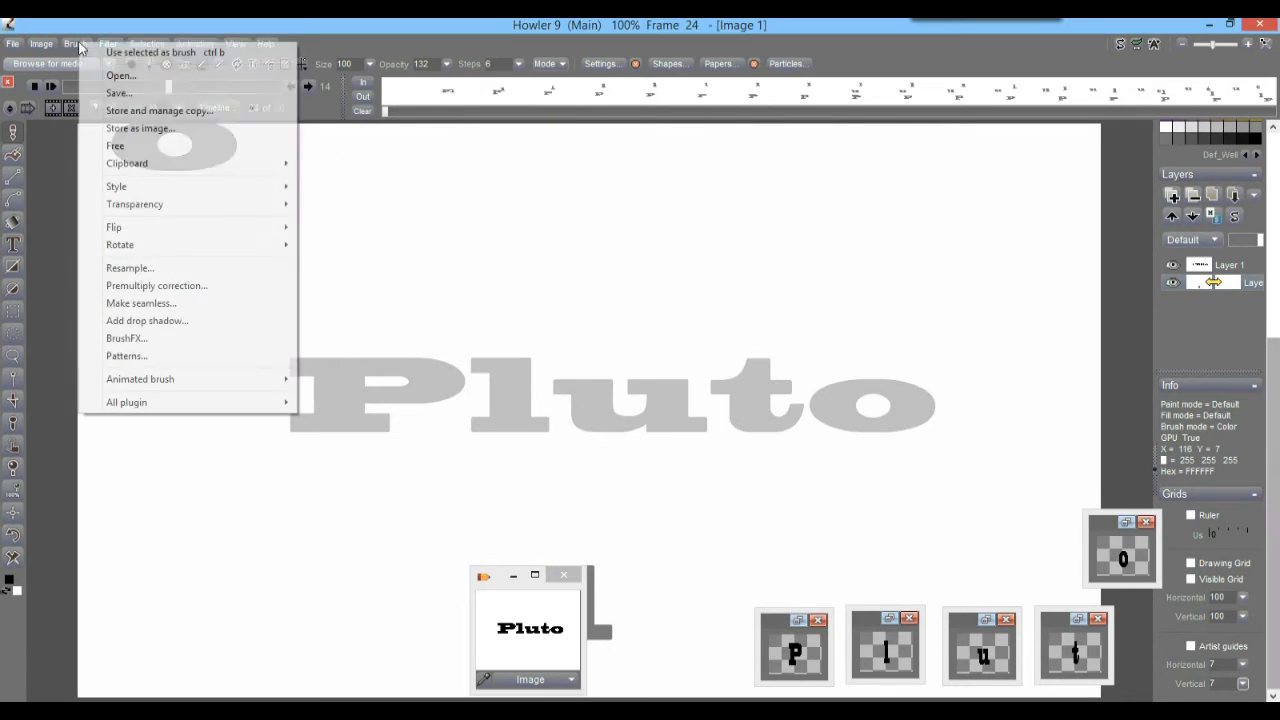
click(130, 108)
mouse_move(110, 398)
mouse_down()
mouse_move(171, 334)
mouse_move(148, 148)
mouse_up()
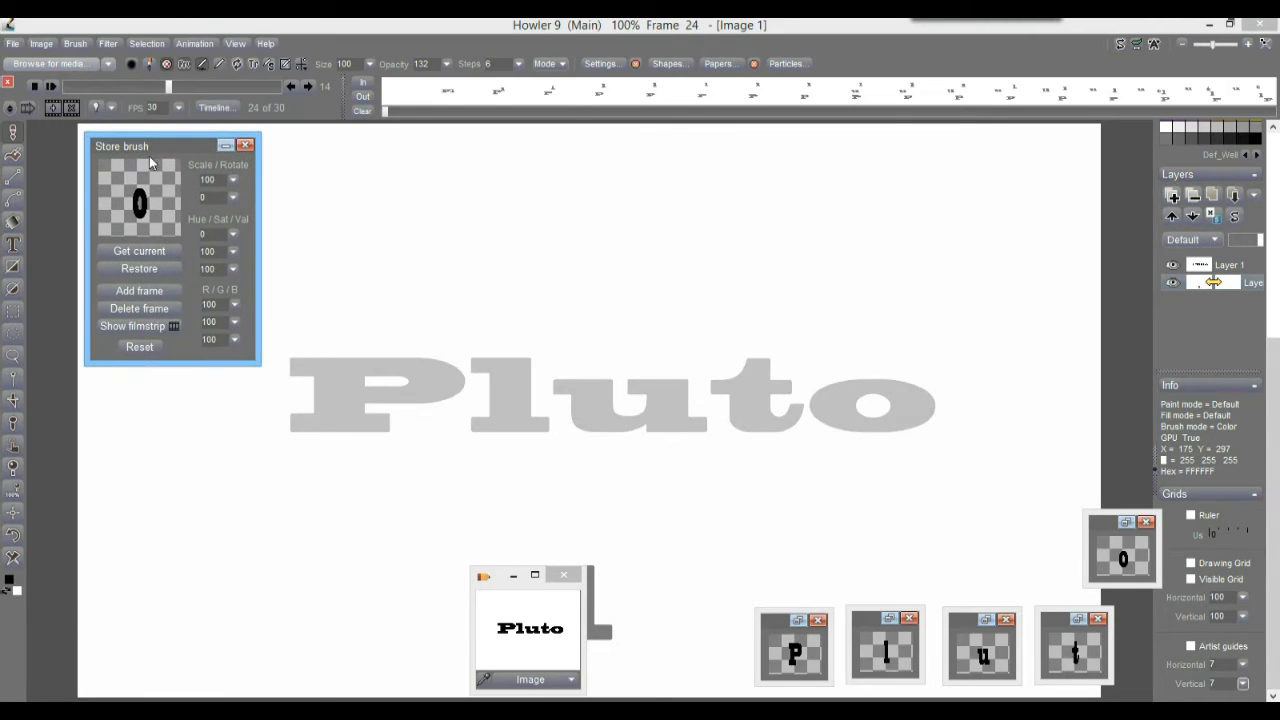
click(160, 326)
mouse_move(353, 173)
mouse_down()
mouse_move(356, 342)
mouse_move(347, 134)
mouse_up()
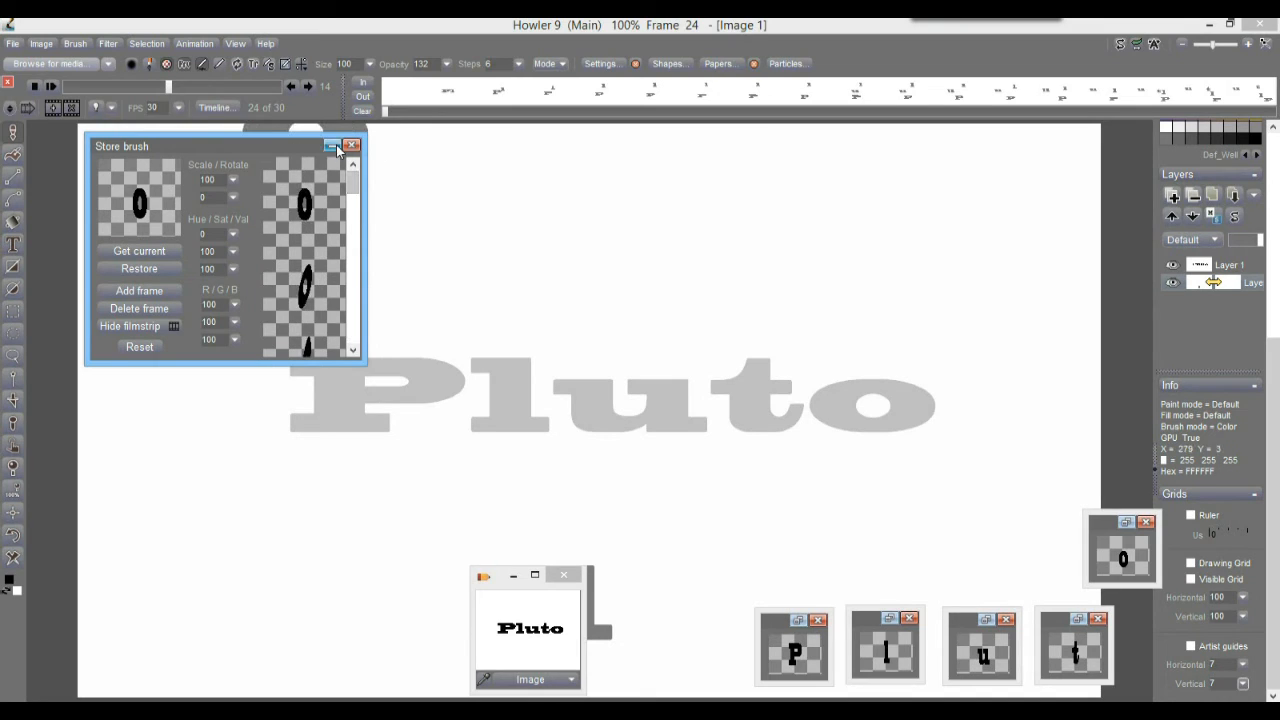
click(332, 146)
Step: Paint a test stroke with the rotating o brush above the Pluto title and undo it
mouse_move(310, 221)
mouse_down()
mouse_move(309, 240)
mouse_move(686, 200)
mouse_move(960, 295)
mouse_up()
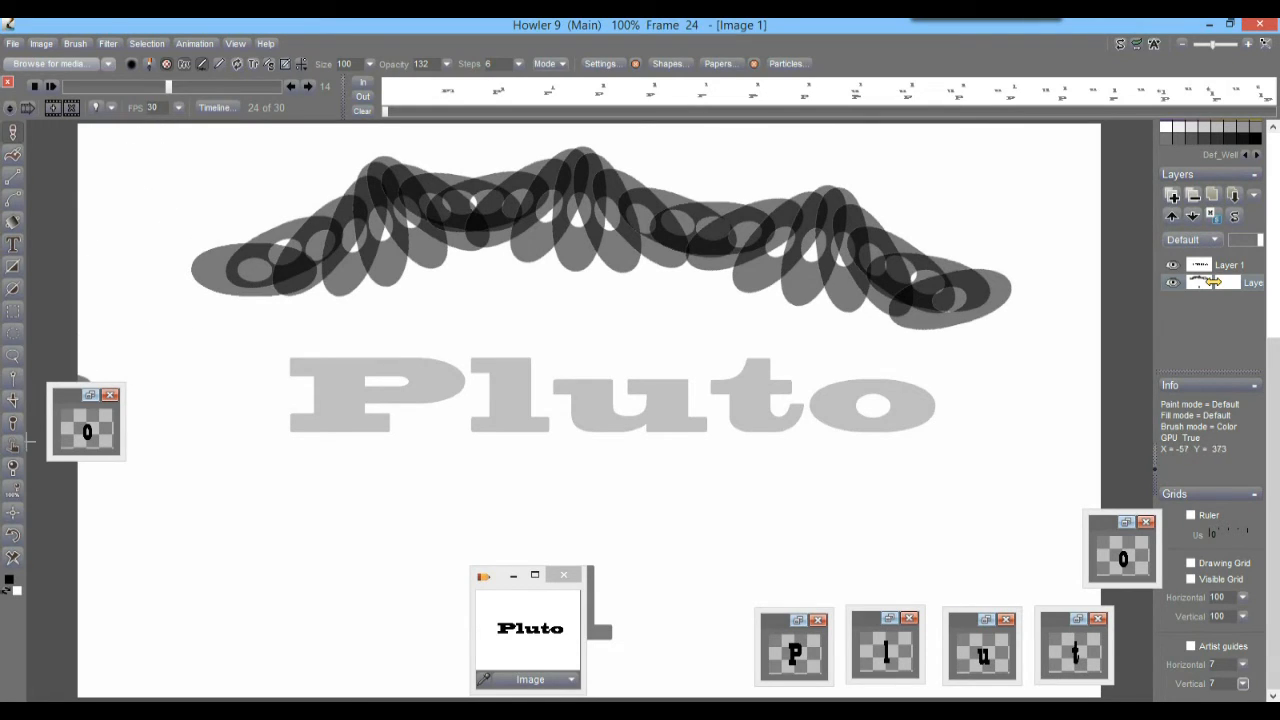
click(13, 537)
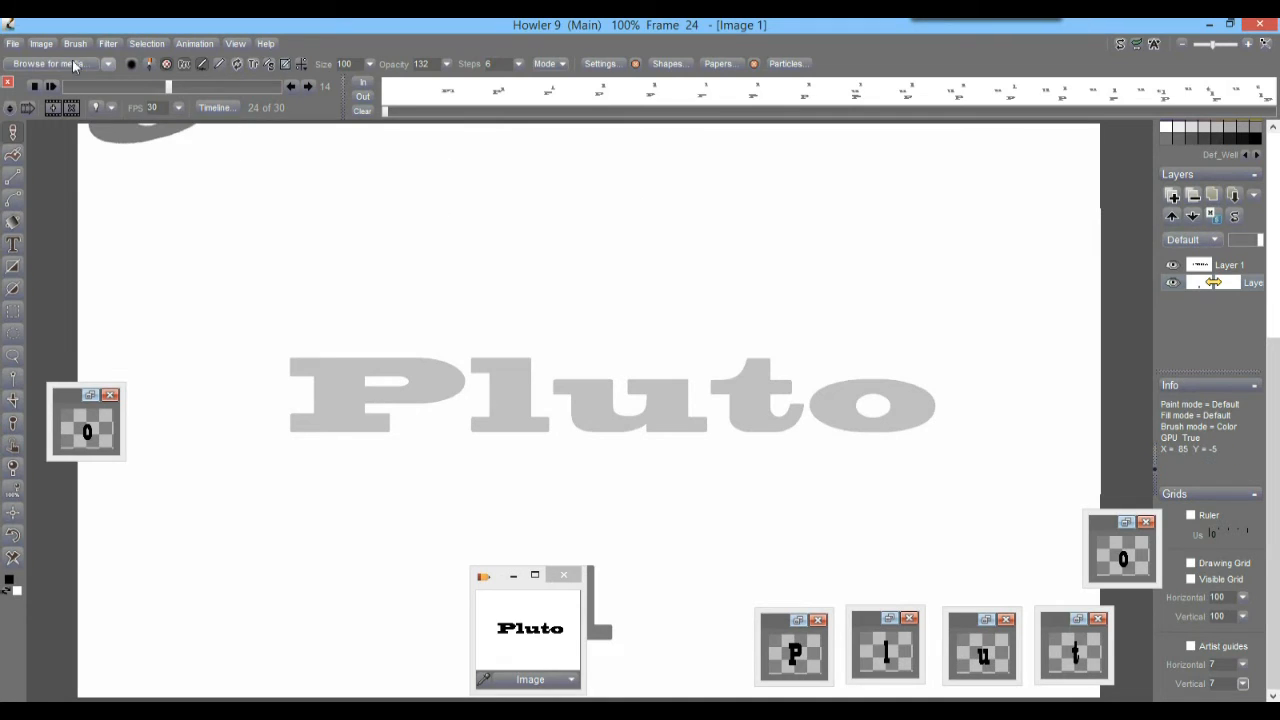
Step: Recall the stored letter brushes in turn, ending with the rotating o brush as the current brush
click(87, 425)
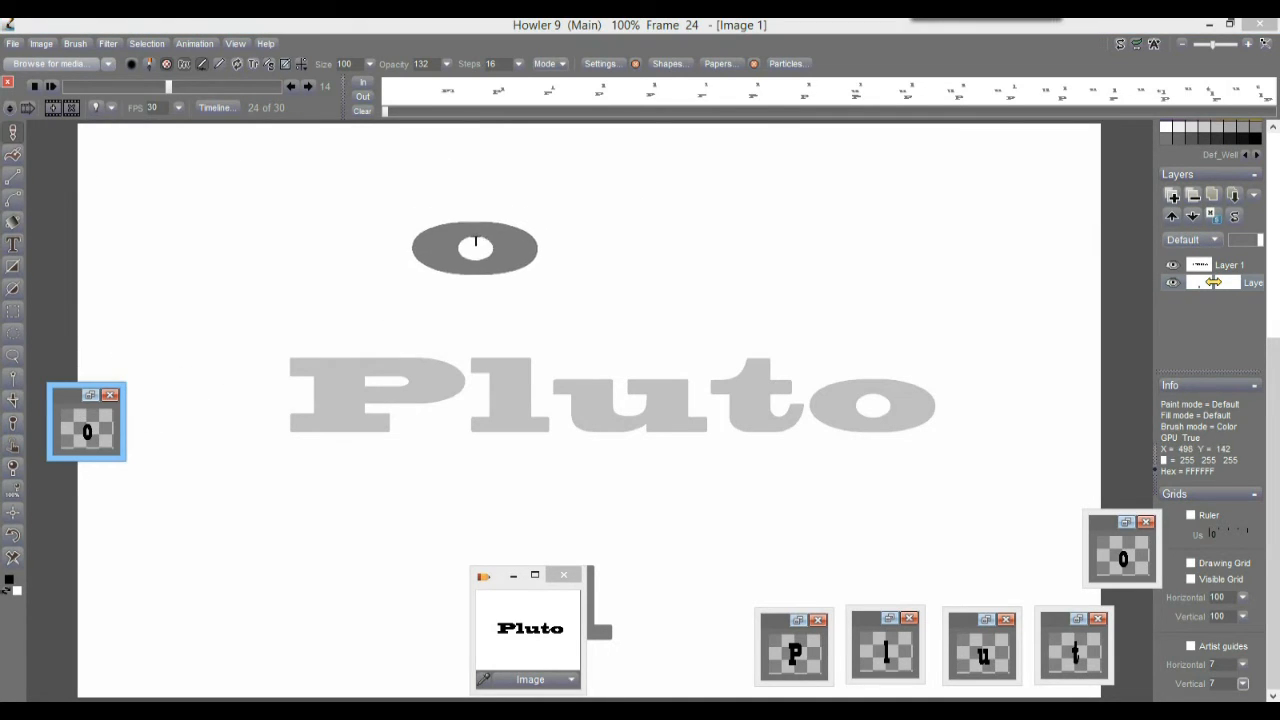
click(1121, 558)
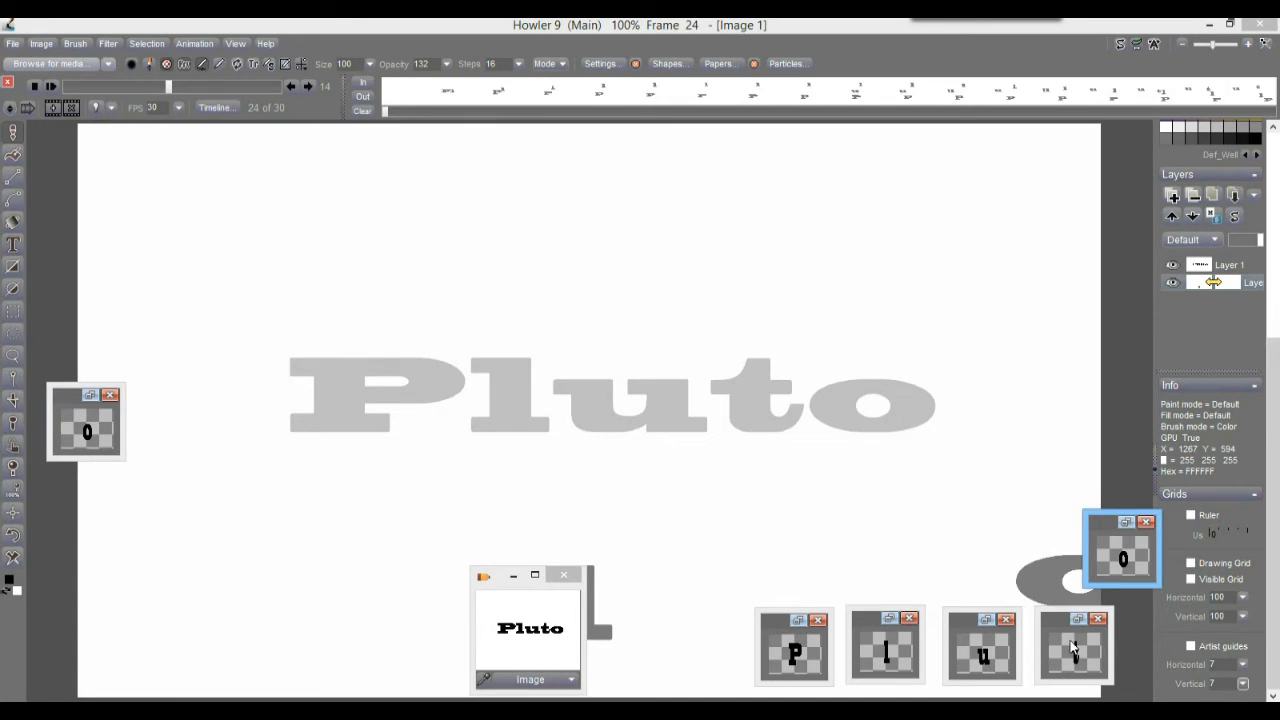
click(1074, 648)
click(985, 655)
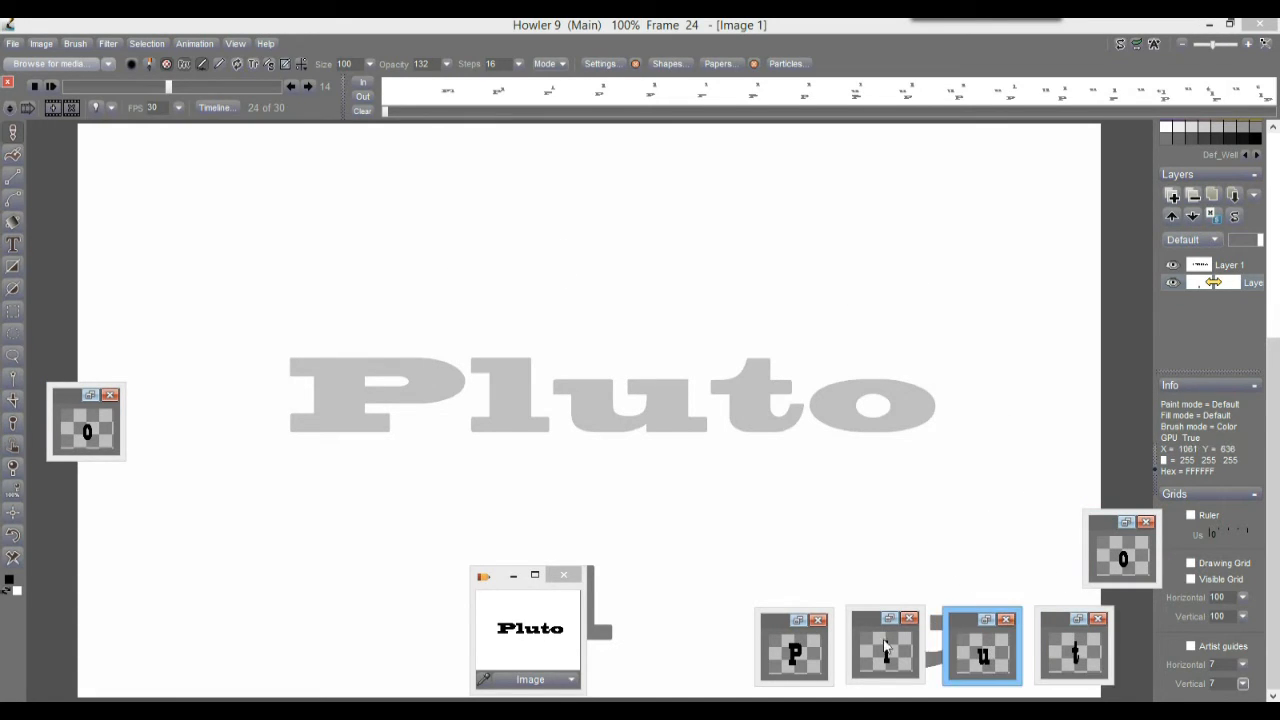
click(885, 646)
click(76, 413)
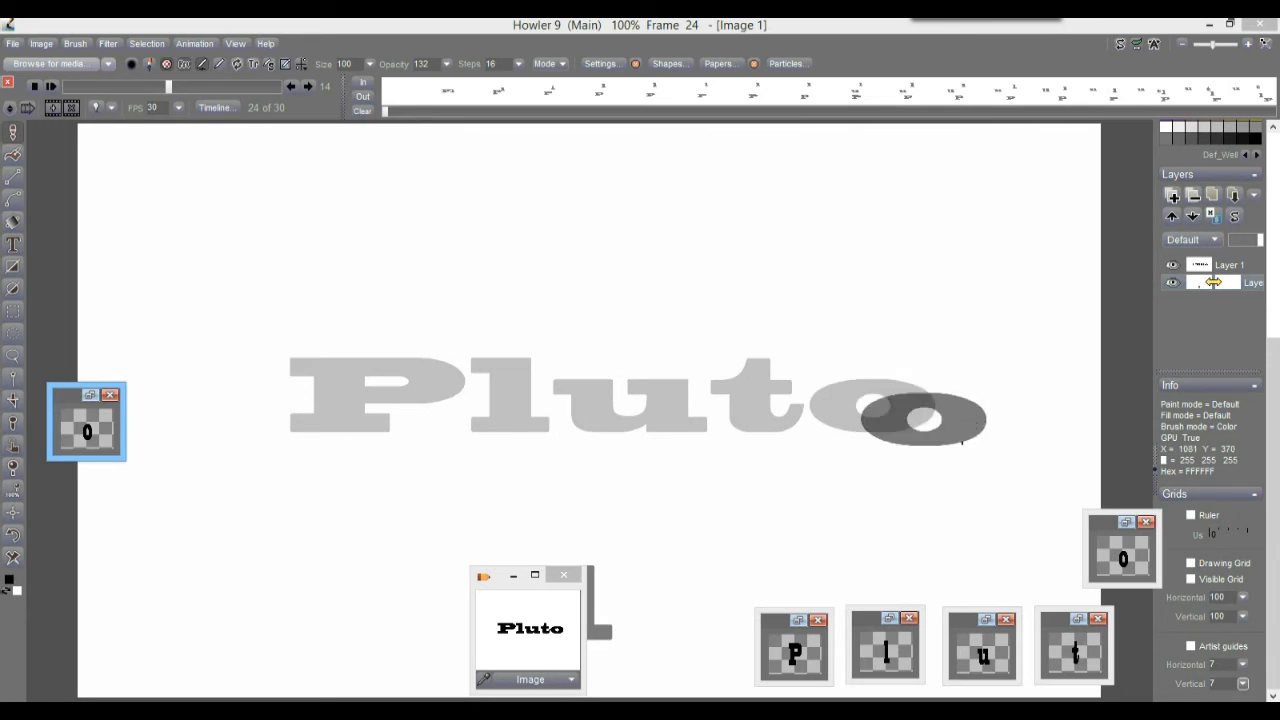
drag(813, 309, 221, 125)
click(194, 43)
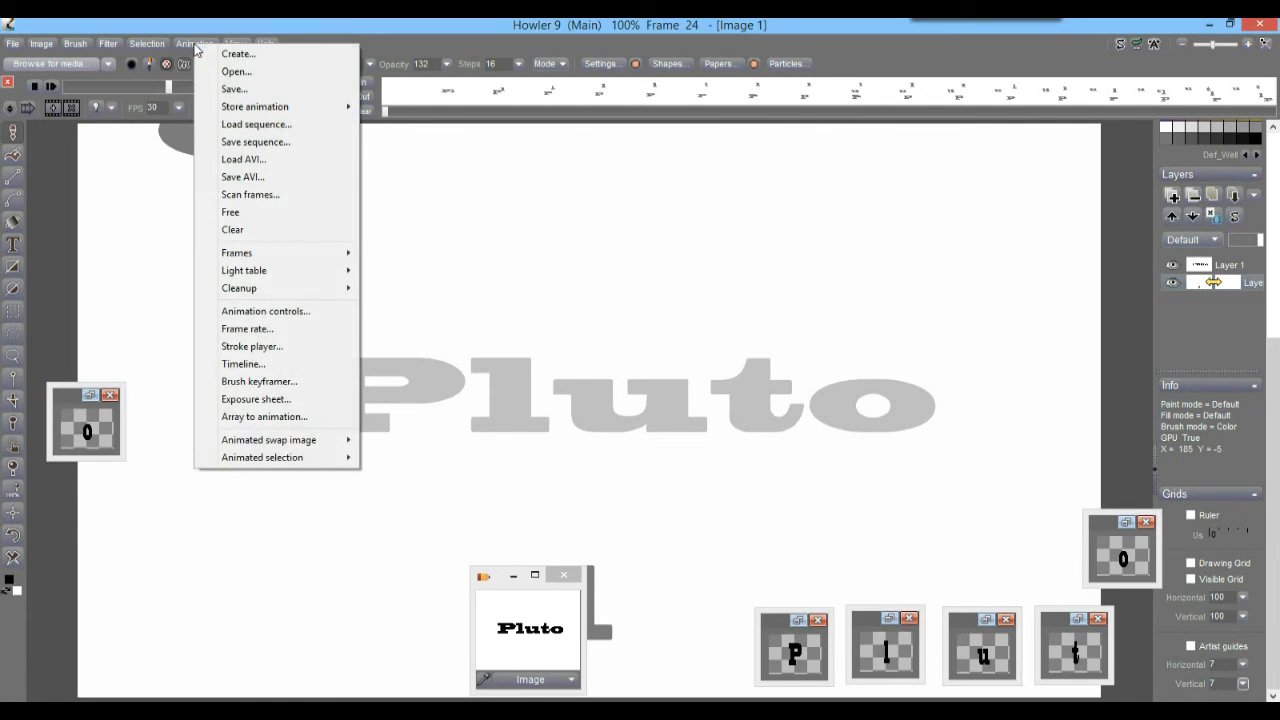
click(260, 381)
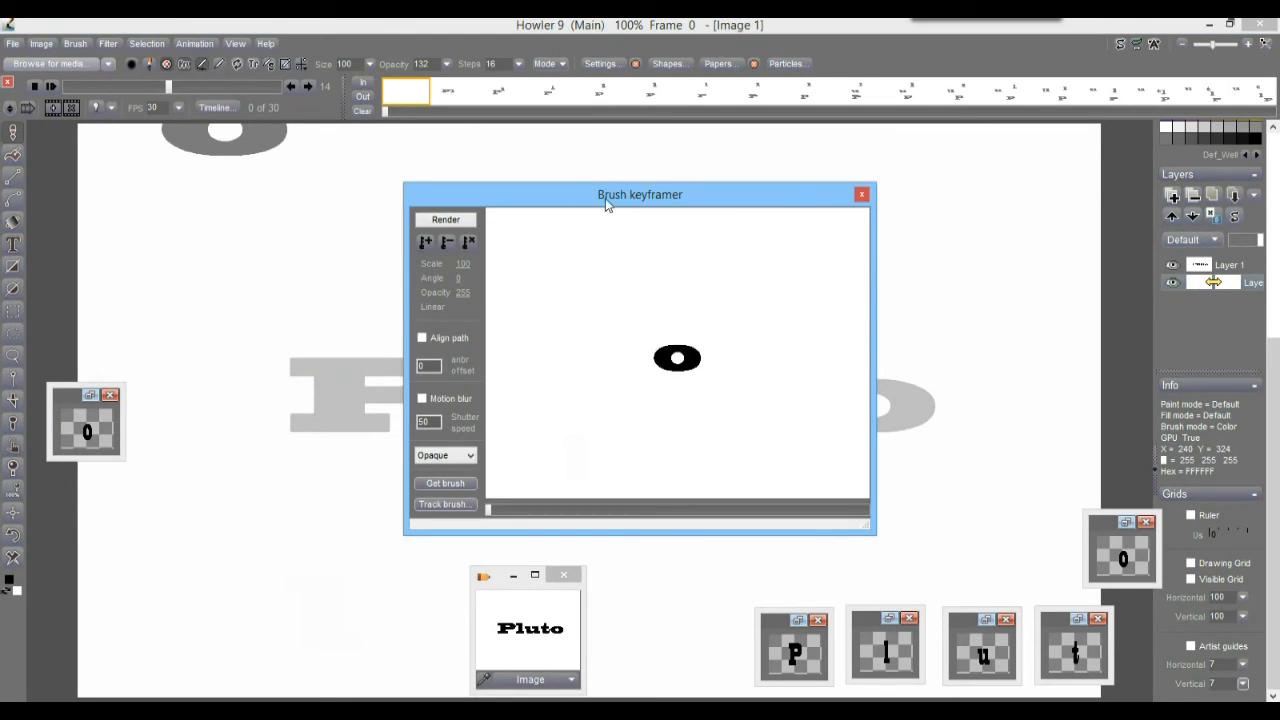
drag(606, 205, 305, 144)
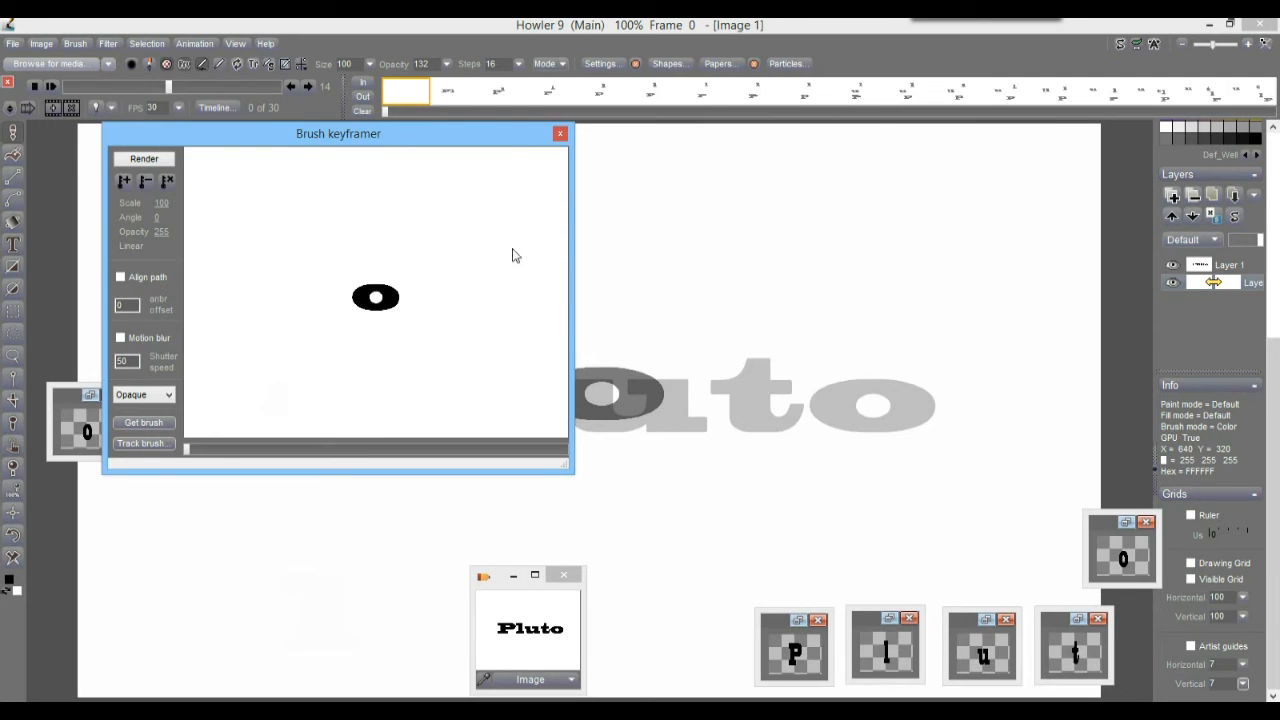
mouse_move(192, 452)
mouse_down()
mouse_move(437, 465)
mouse_move(177, 463)
mouse_move(585, 479)
mouse_move(157, 469)
mouse_up()
click(560, 134)
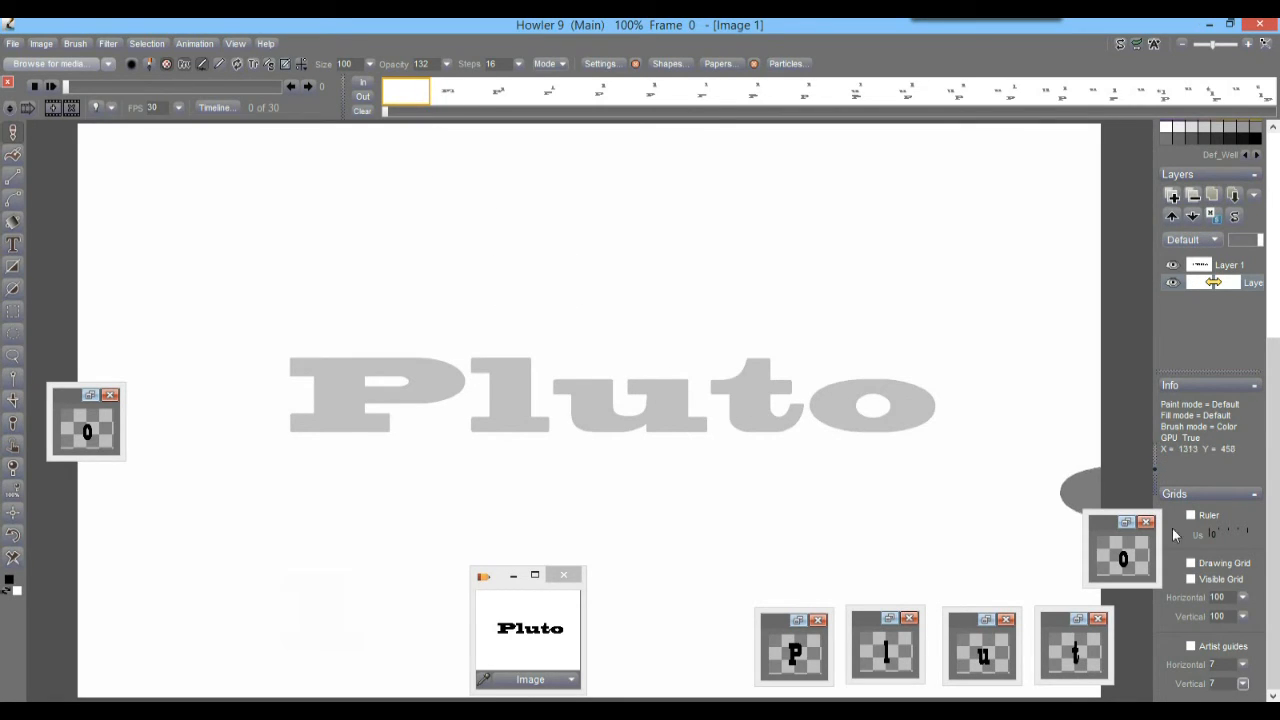
Step: Hide Layer 1, put the stored Pluto image on frame 0, and fade it to light gray with Interactive undo
scroll(1275, 355, up, 3)
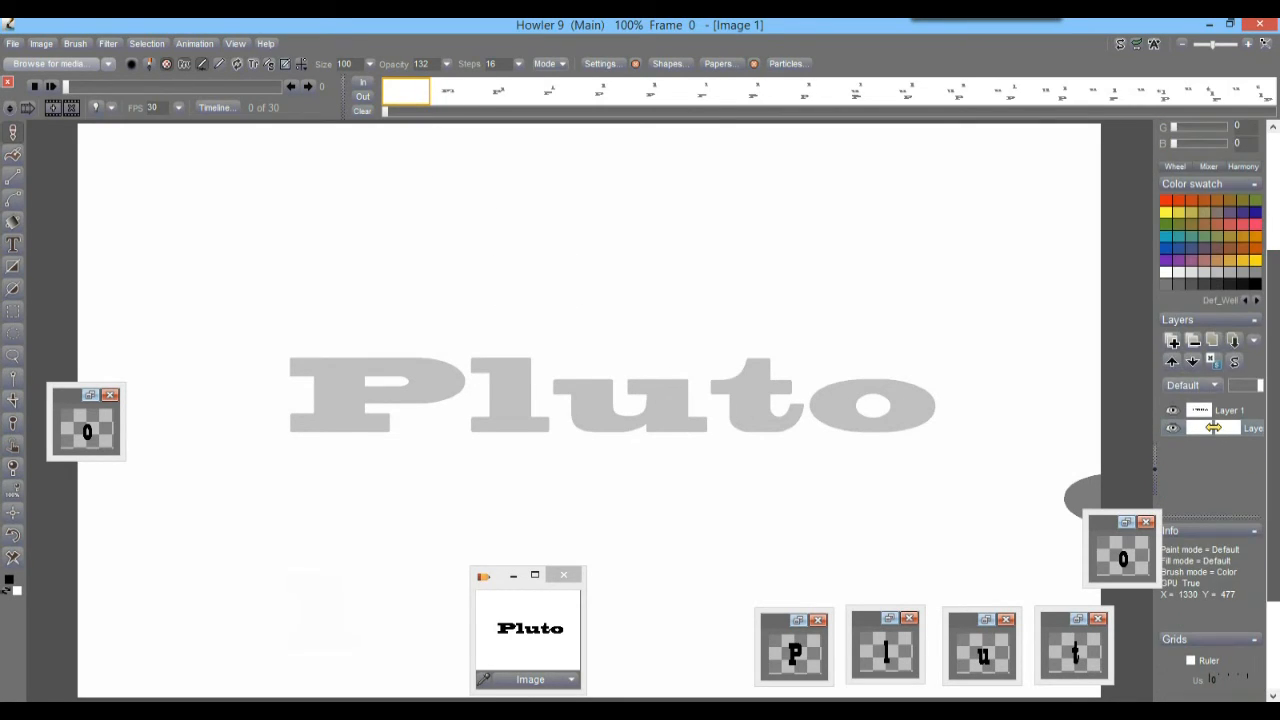
click(1173, 410)
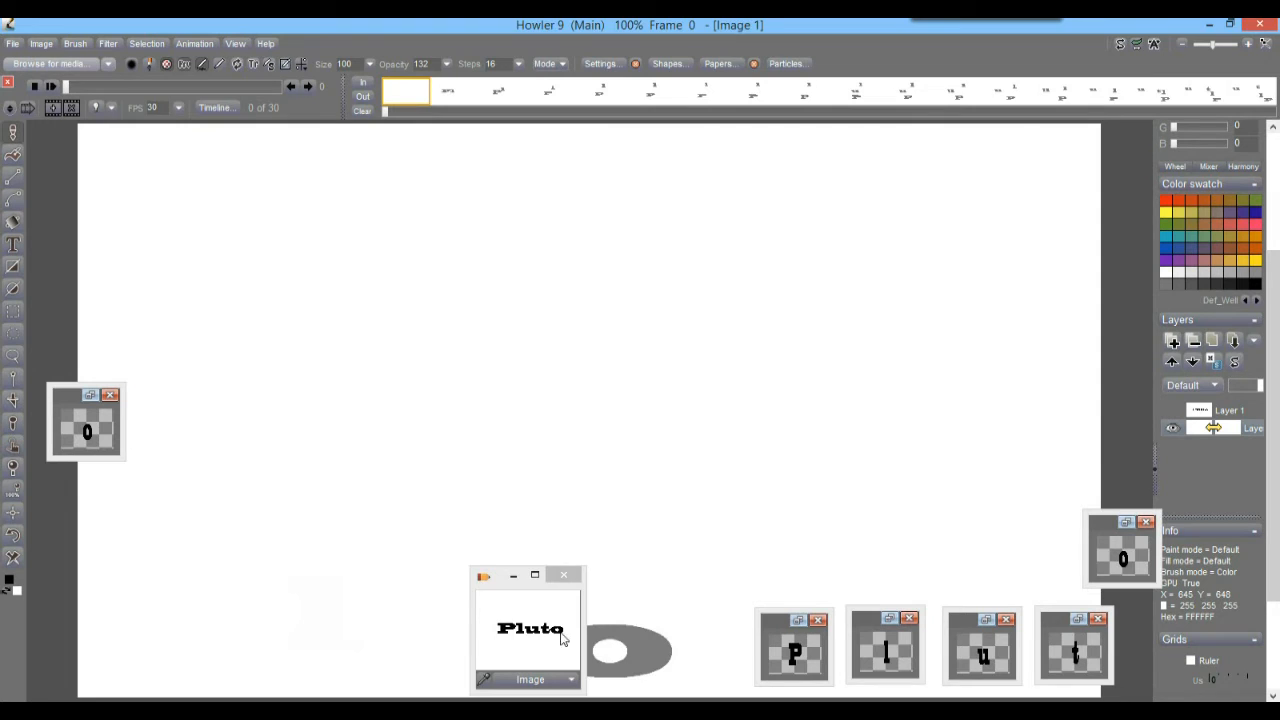
click(527, 622)
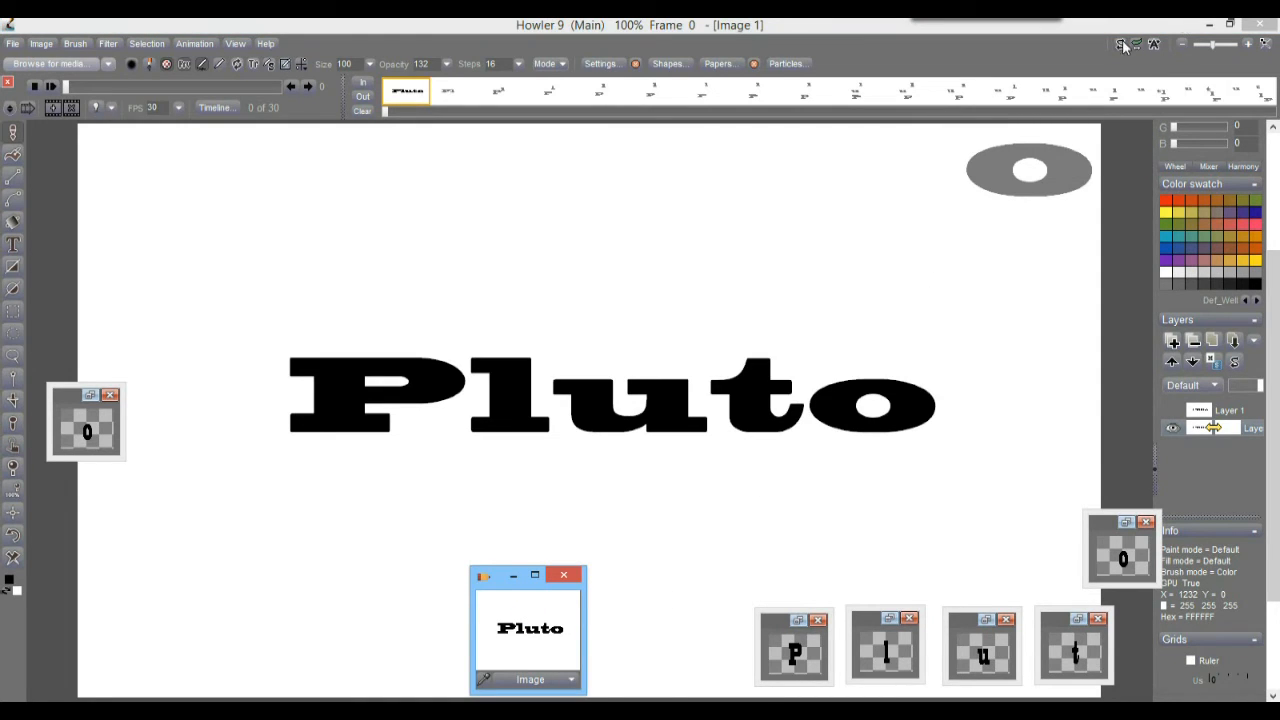
click(1135, 45)
drag(1183, 90, 1070, 88)
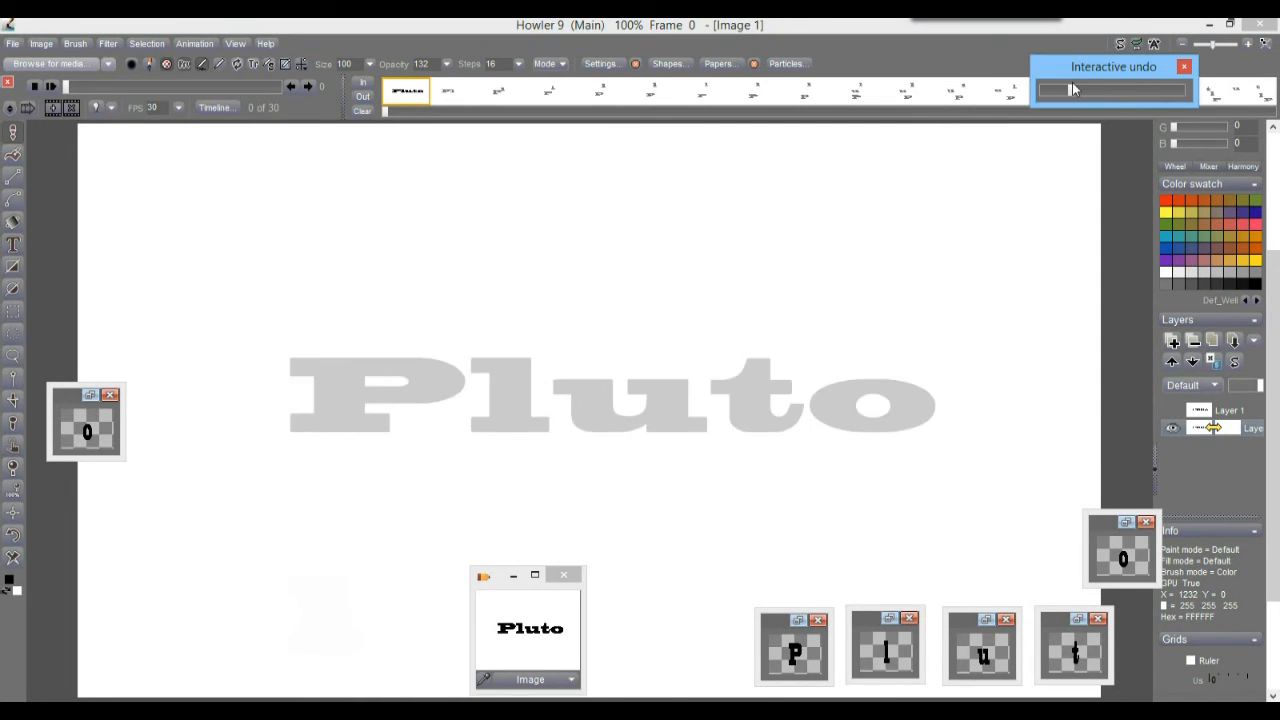
click(810, 25)
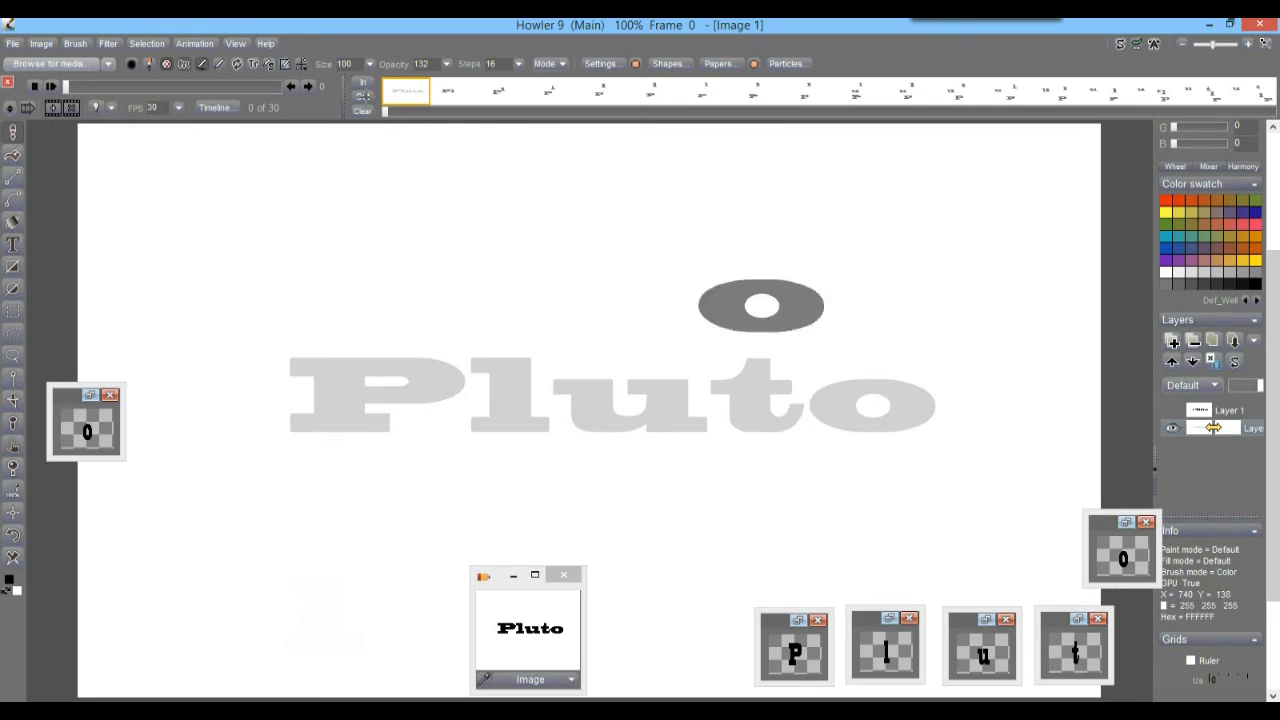
drag(408, 88, 400, 113)
Step: Open the Brush keyframer for the rotating o brush and enlarge its window to cover most of the canvas
click(196, 44)
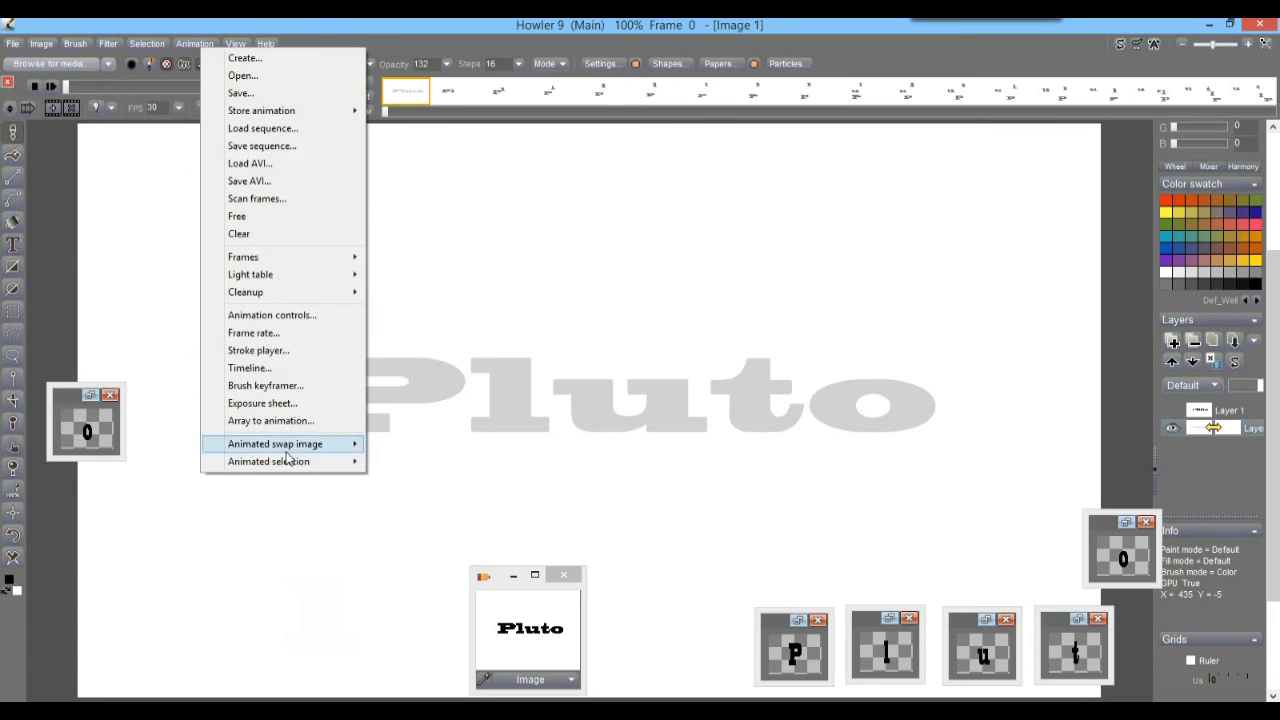
click(250, 386)
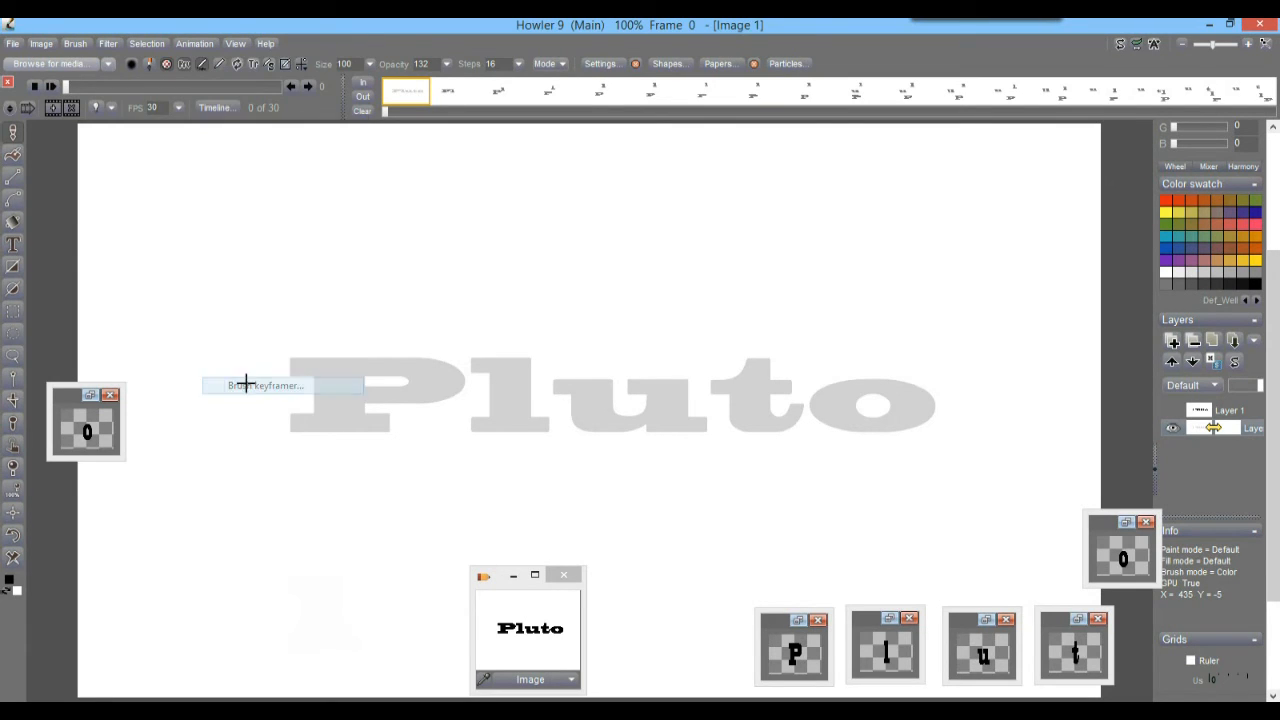
drag(641, 200, 349, 135)
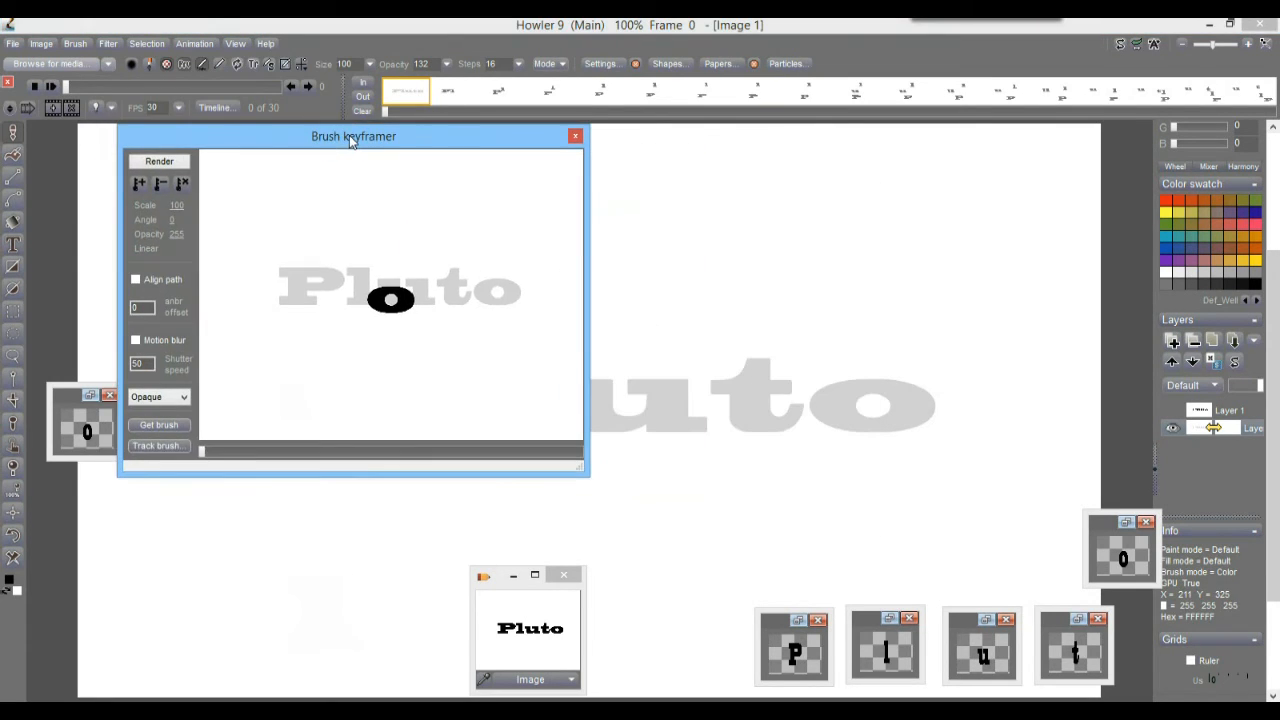
mouse_move(577, 463)
mouse_down()
mouse_move(903, 574)
mouse_move(928, 595)
mouse_up()
Step: Place the black o over the title's o for the frame 0 keyframe and advance the keyframer to frame 7
mouse_move(206, 573)
mouse_down()
mouse_move(752, 590)
mouse_move(65, 594)
mouse_up()
mouse_move(768, 355)
mouse_down()
mouse_move(766, 366)
mouse_move(762, 351)
mouse_up()
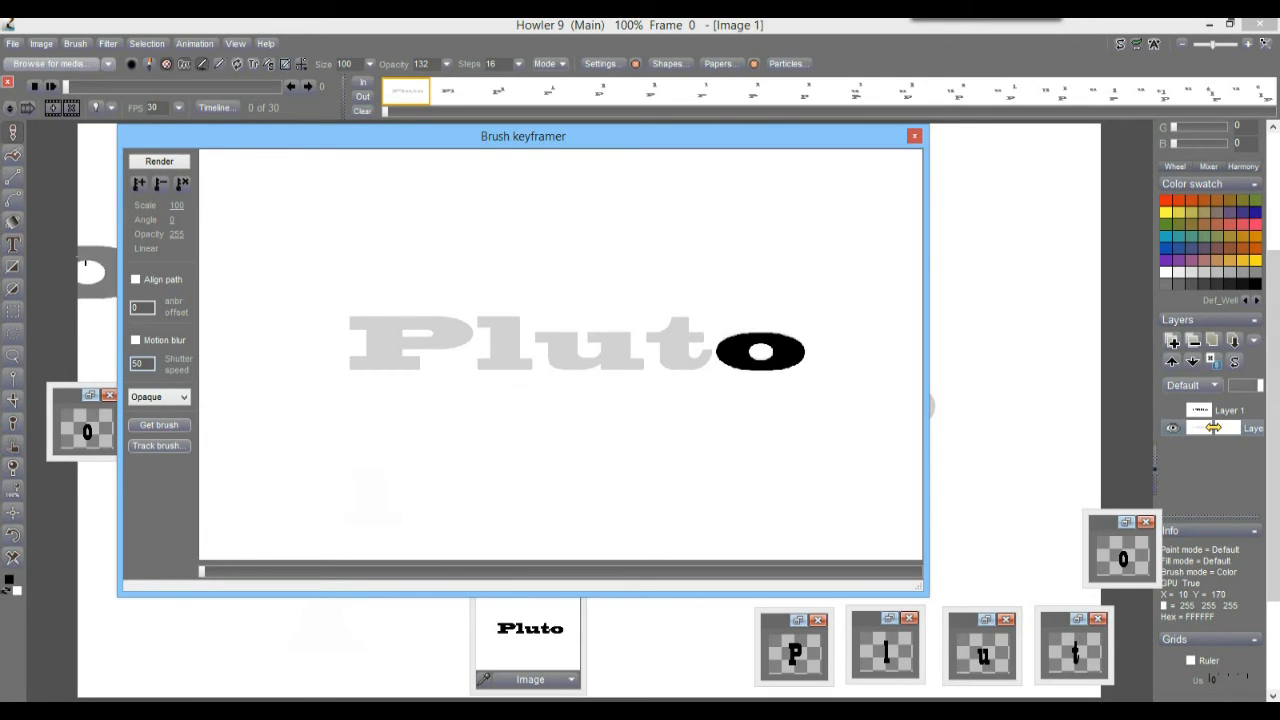
drag(276, 573, 378, 572)
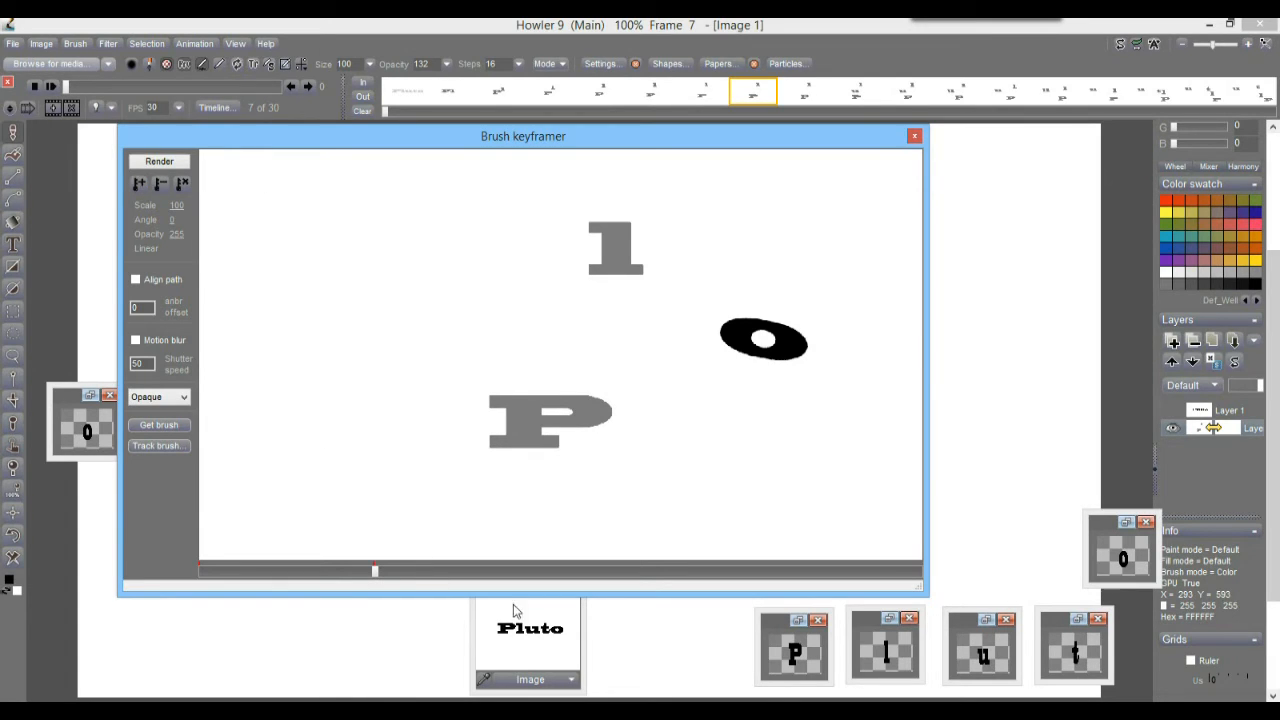
Step: At frame 14, move the o to the lower left, set its scale to 58, and add a keyframe
drag(399, 577, 570, 574)
drag(770, 358, 363, 495)
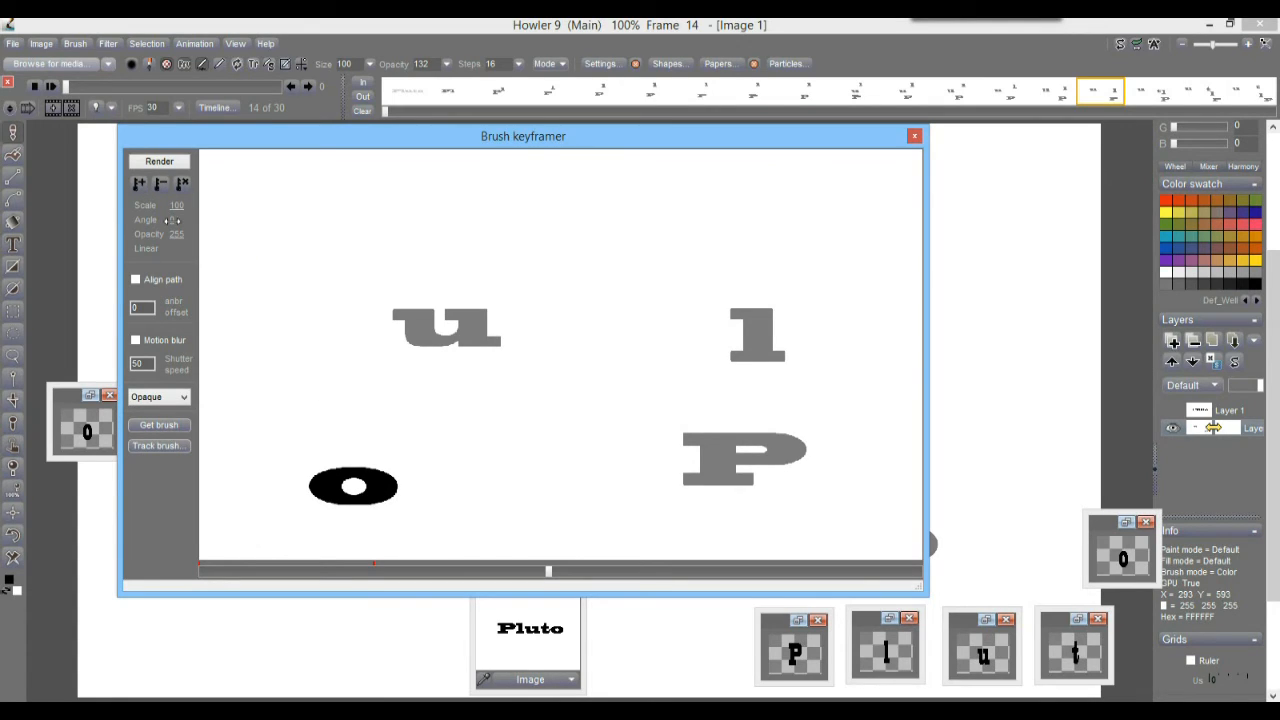
drag(173, 207, 158, 218)
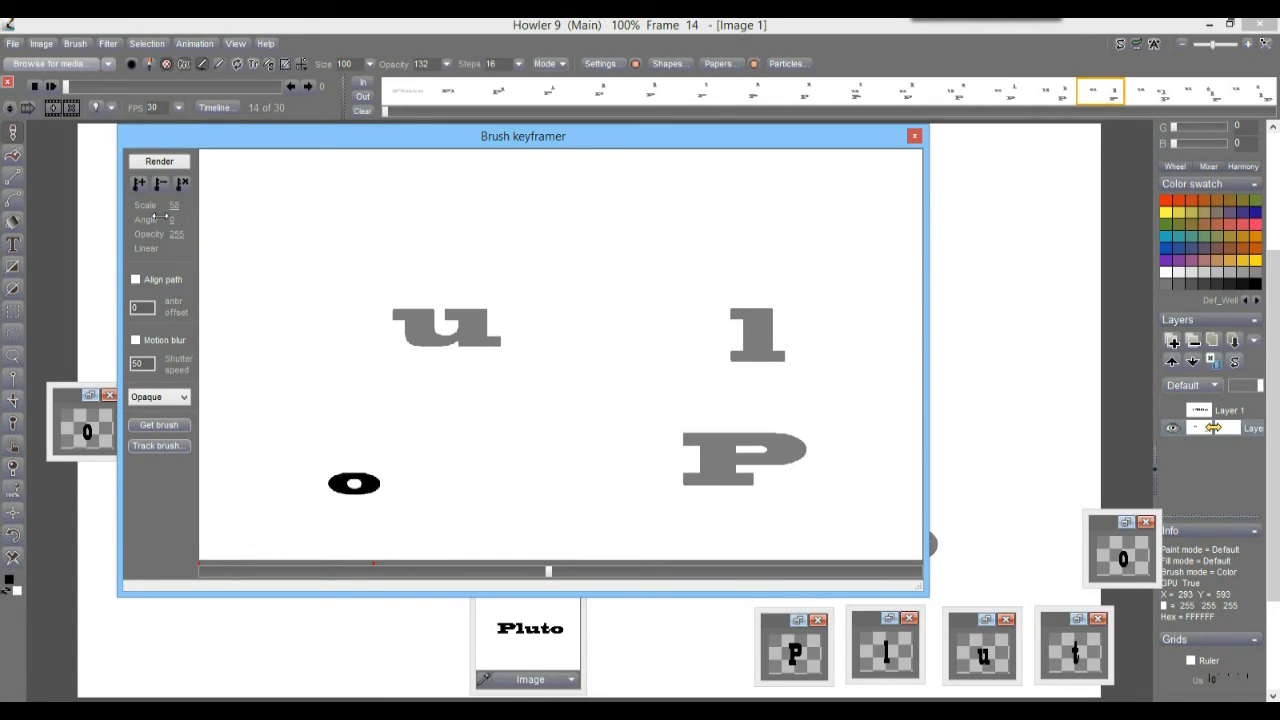
click(140, 185)
Step: At frame 29, set the o's scale to 574 and opacity to 0, and add a keyframe
drag(583, 577, 918, 567)
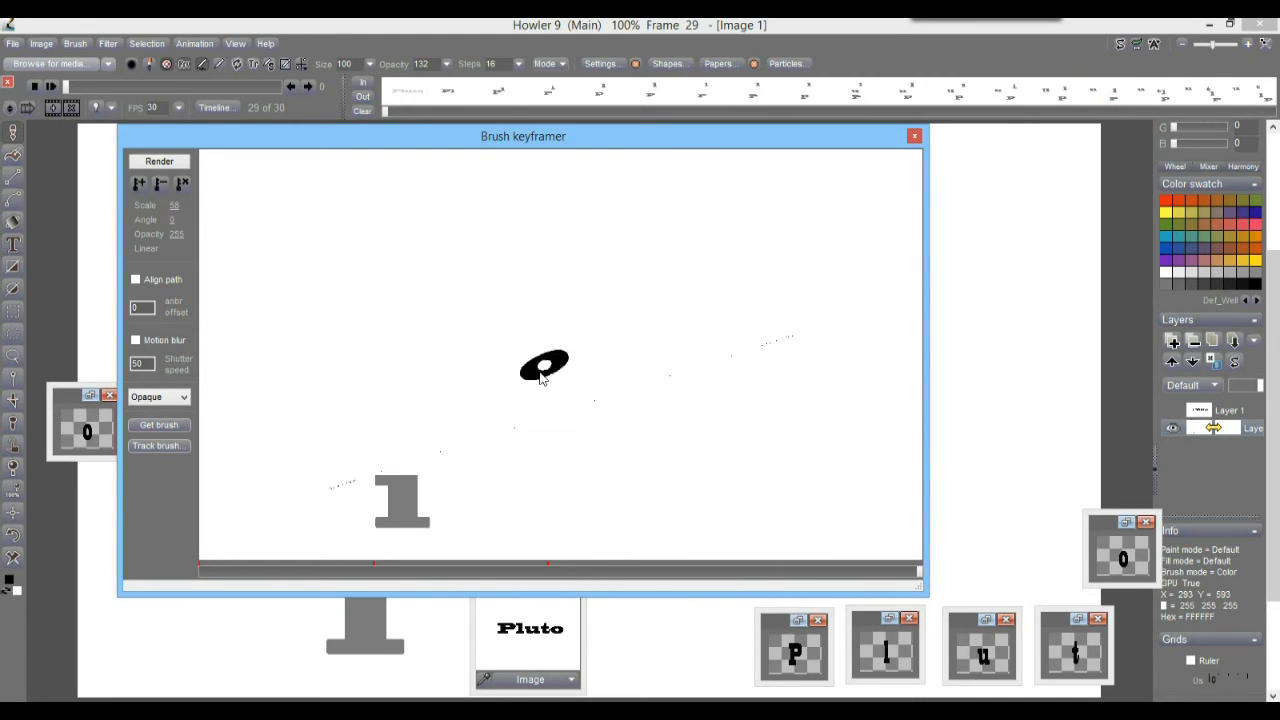
drag(175, 206, 294, 226)
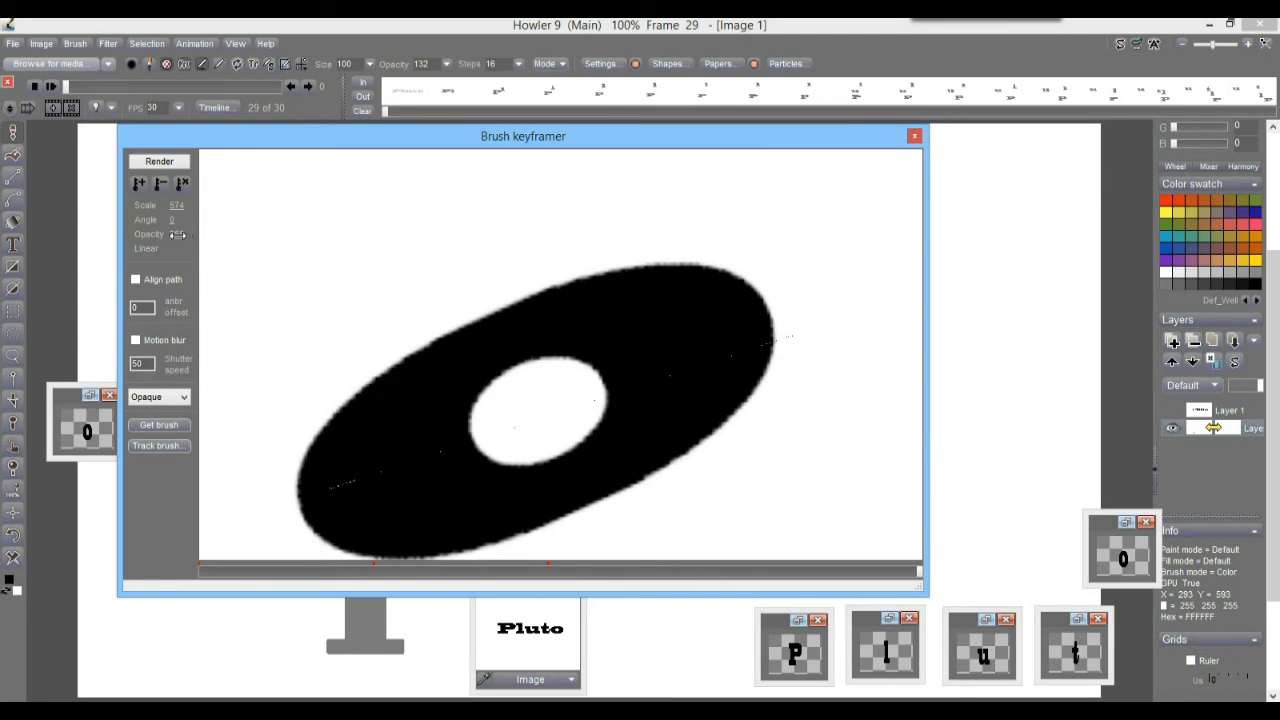
drag(178, 234, 130, 236)
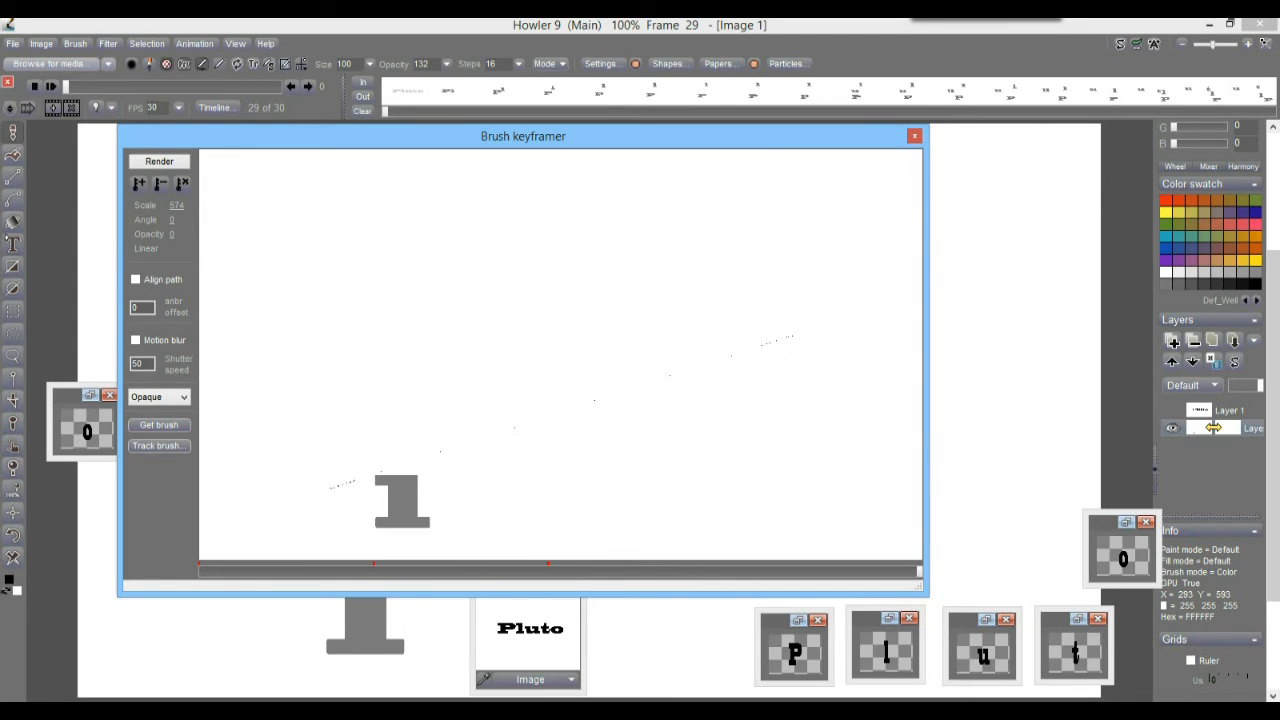
click(139, 183)
Step: Render the keyframed o into the animation, close the Brush keyframer, and scrub through the frames
click(175, 162)
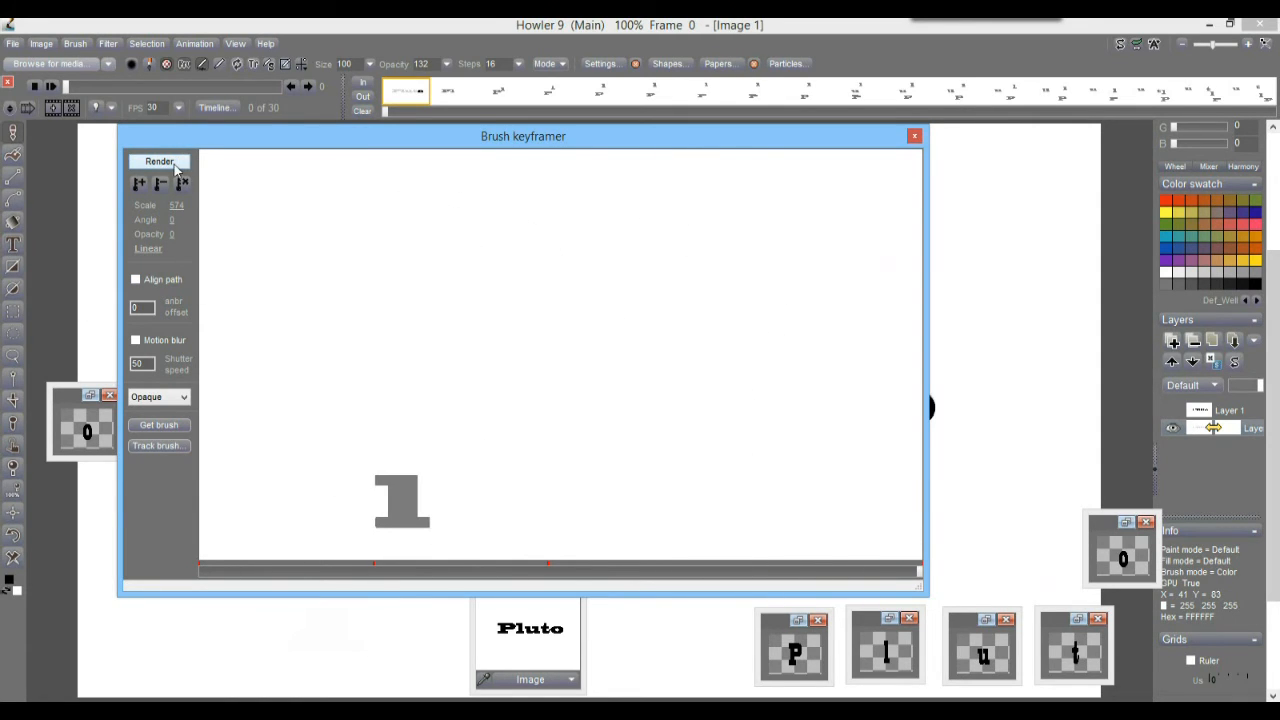
click(914, 137)
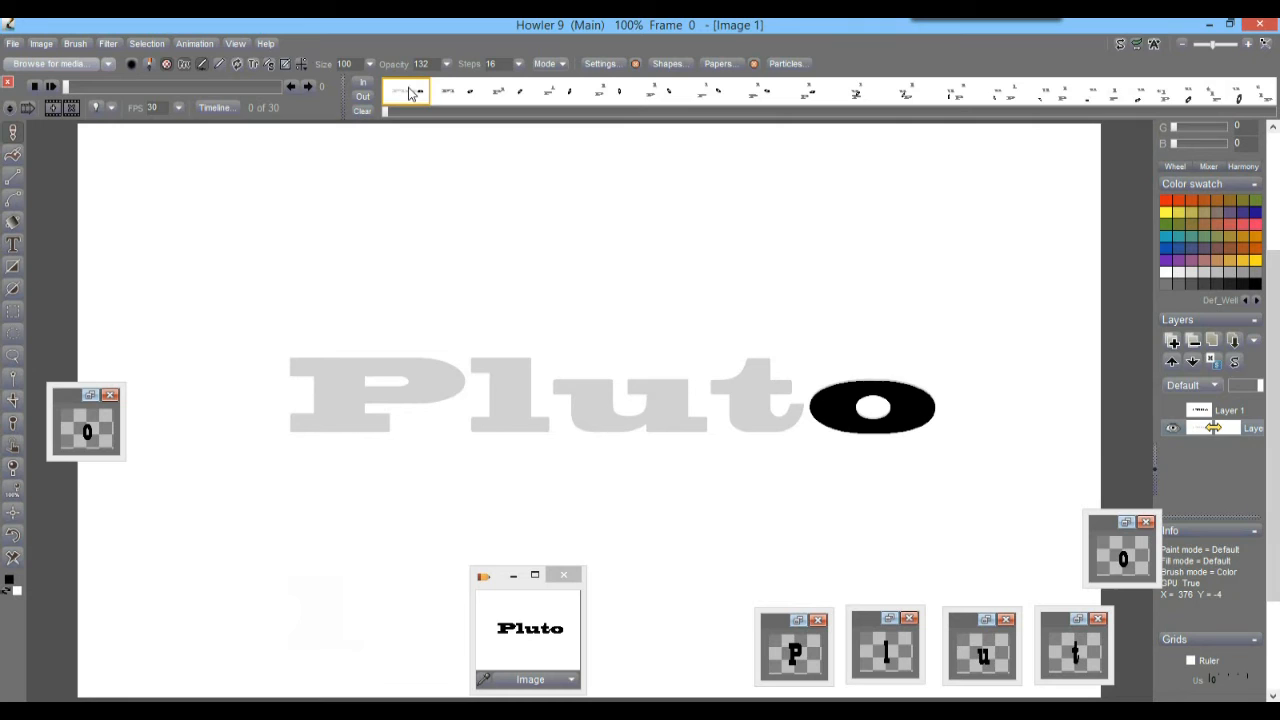
drag(254, 88, 4, 98)
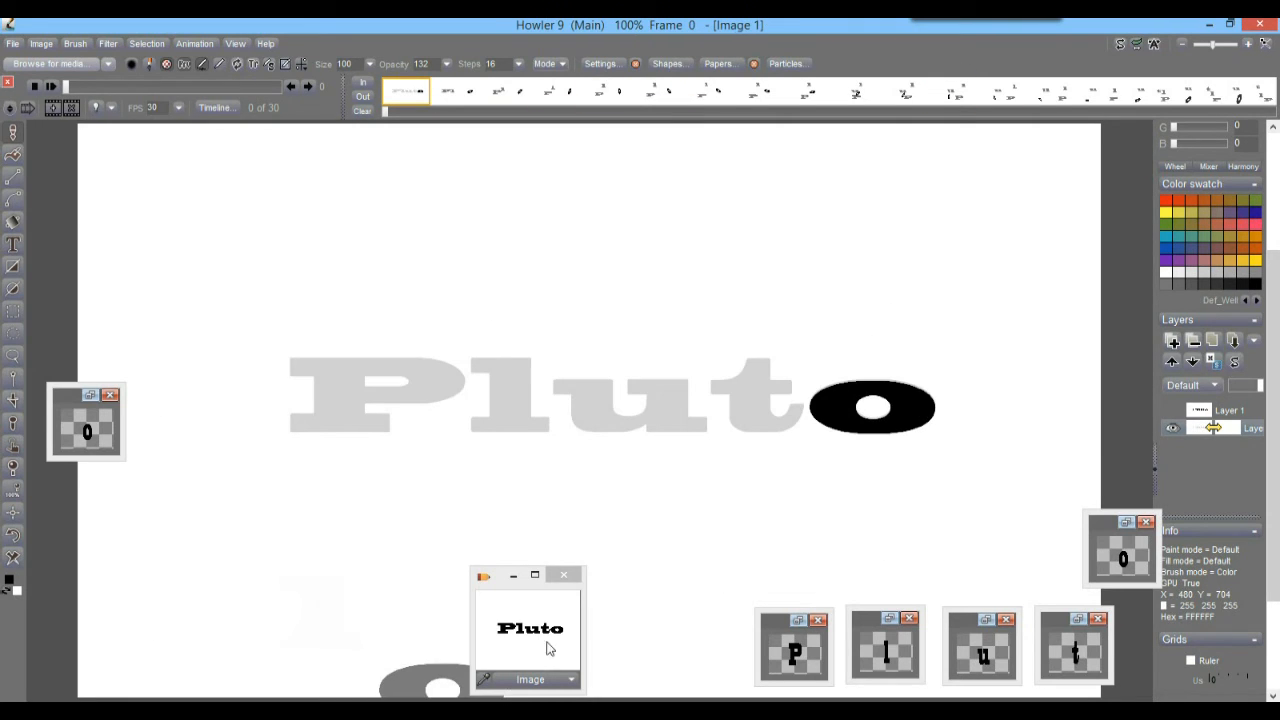
Step: Replace frame 0 with the stored black Pluto image and play the animation
click(537, 633)
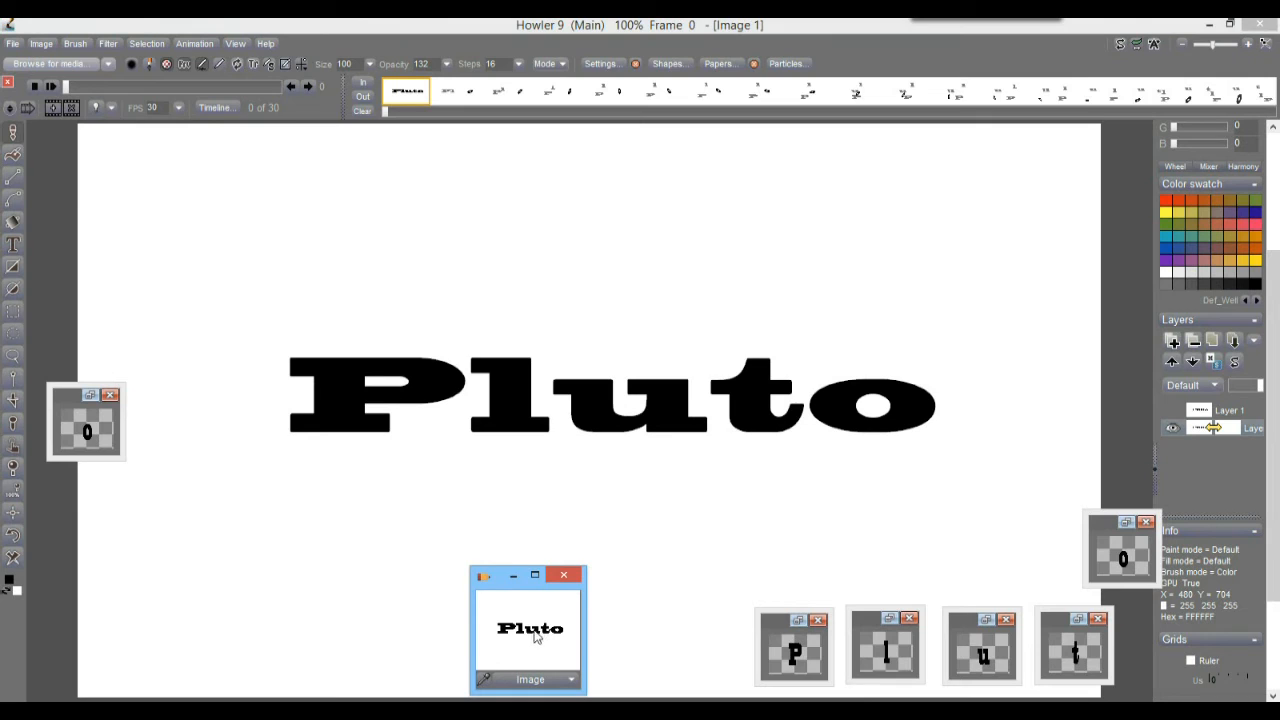
drag(70, 87, 1, 88)
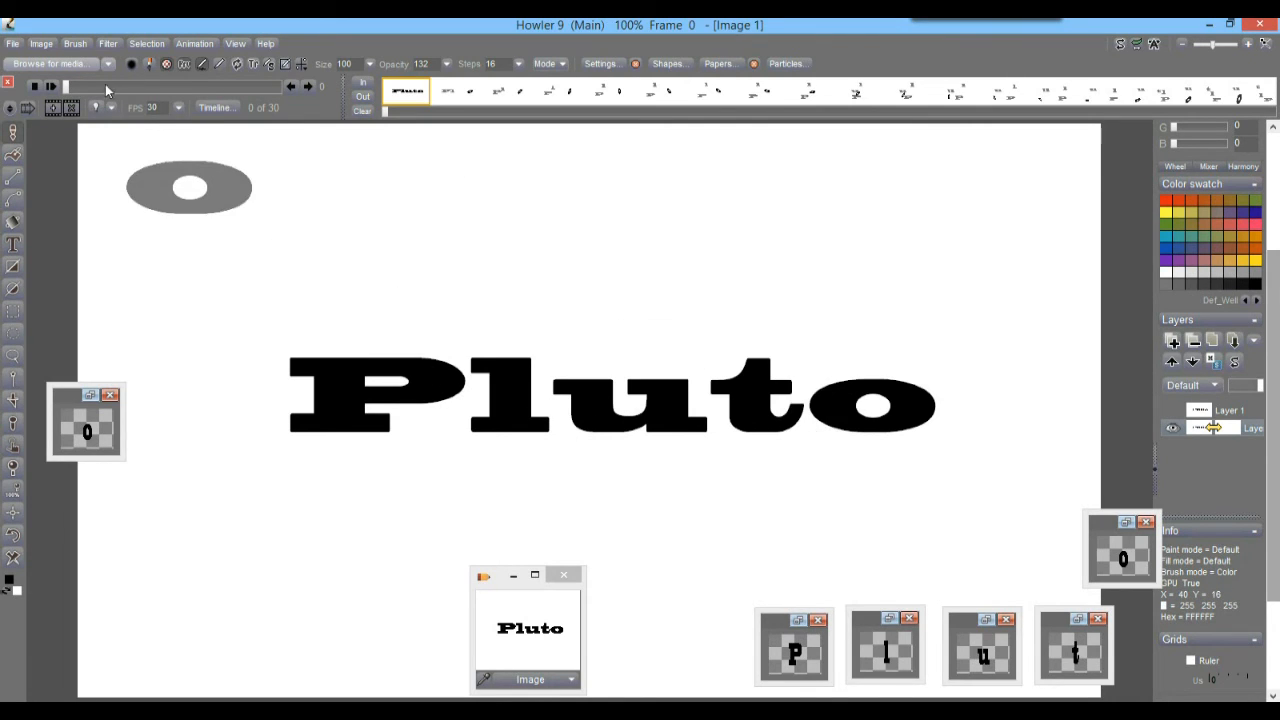
drag(72, 86, 11, 101)
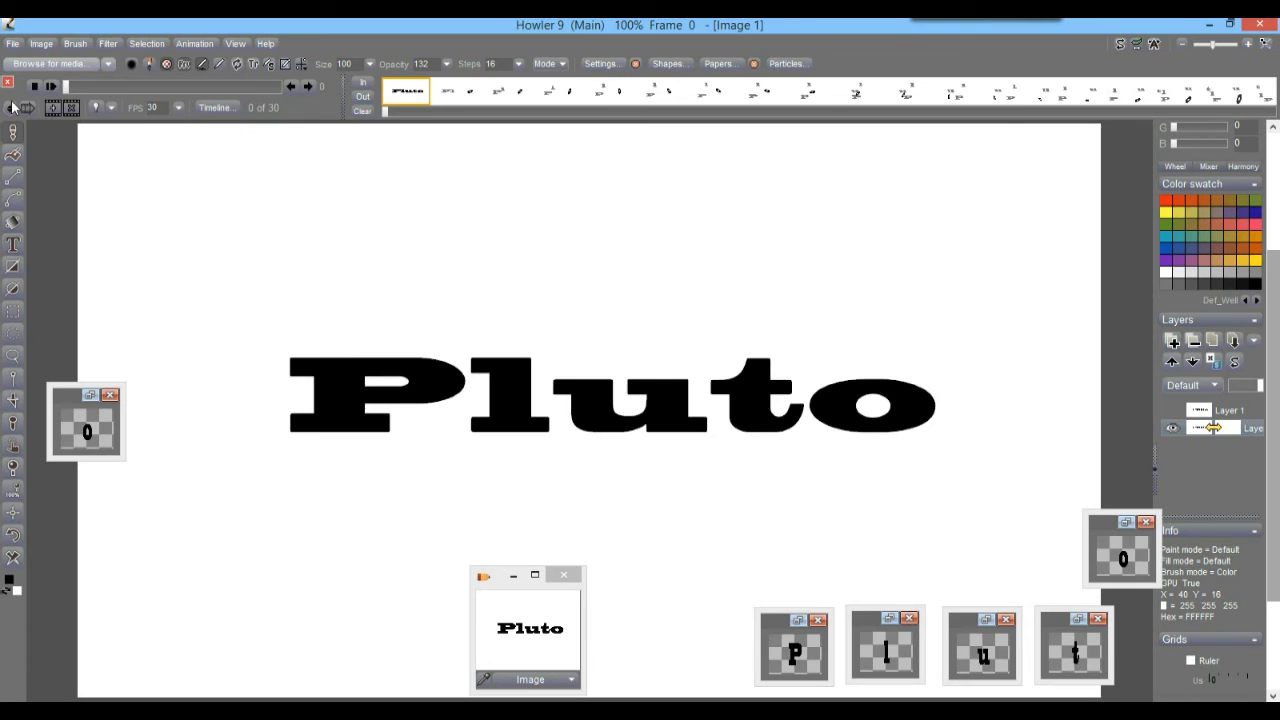
click(54, 86)
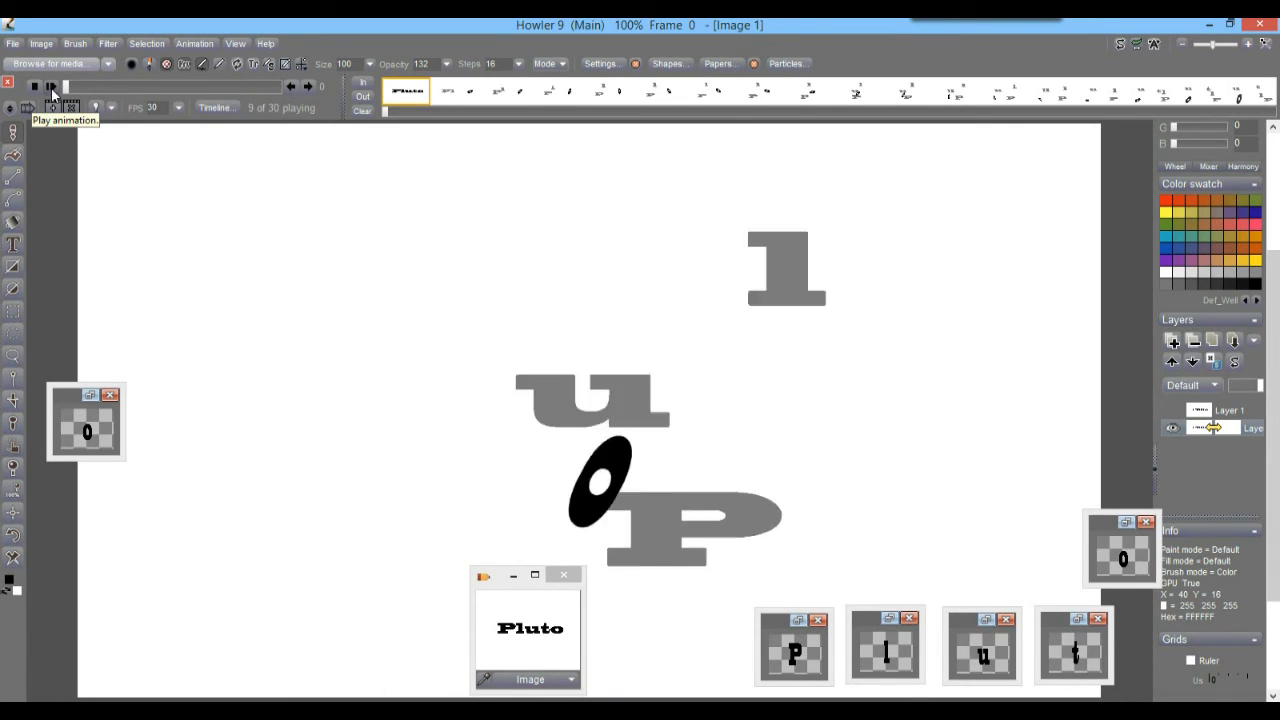
click(64, 88)
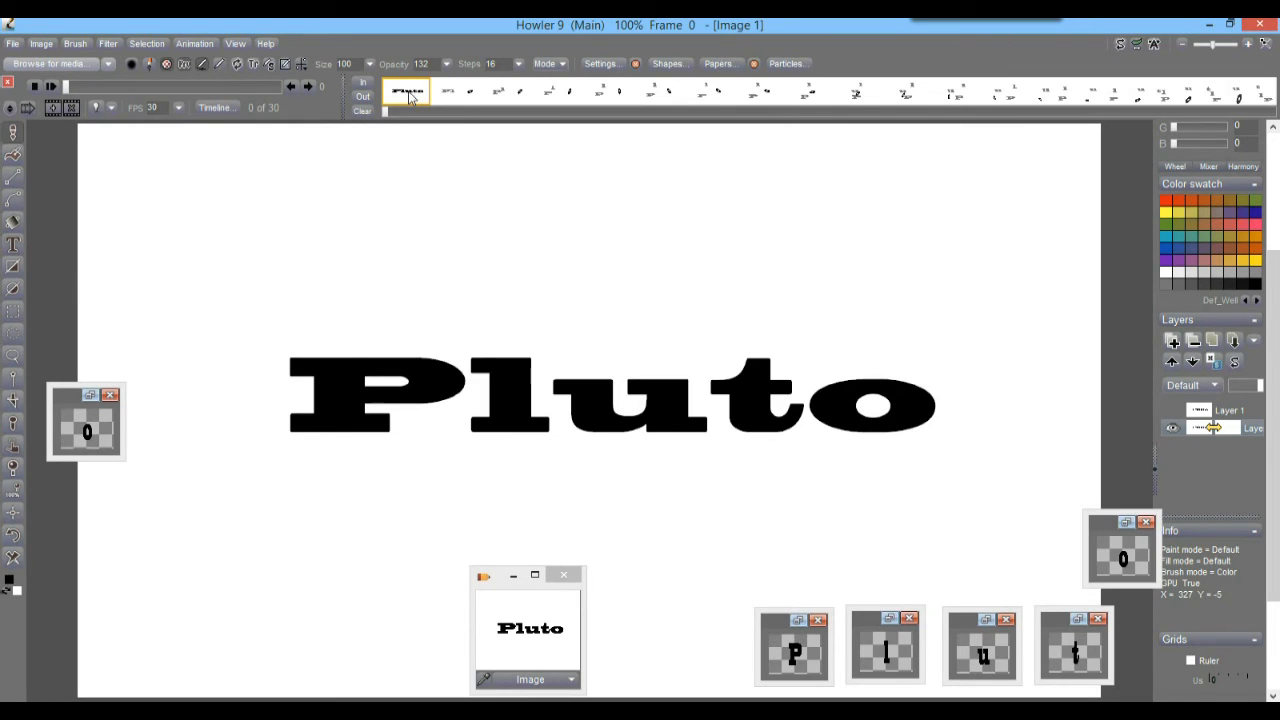
Step: Store the animation to disc and place its thumbnail window at the lower left of the canvas
click(193, 44)
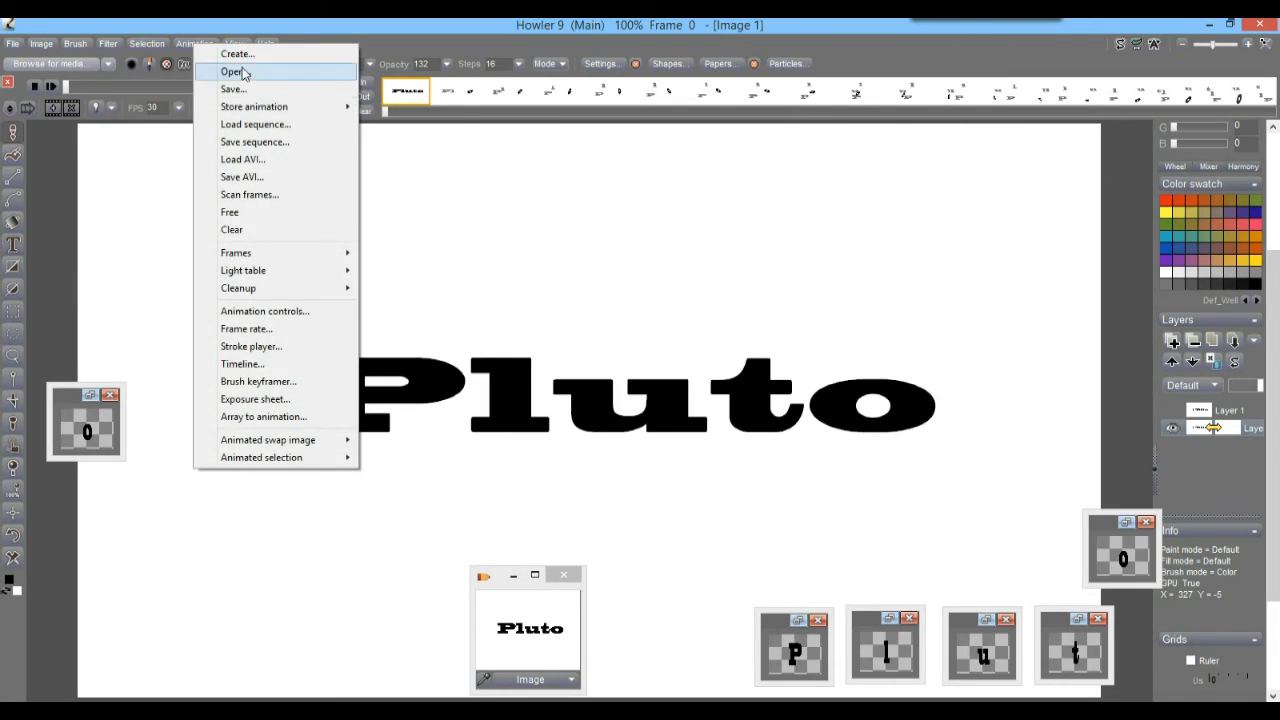
mouse_move(243, 110)
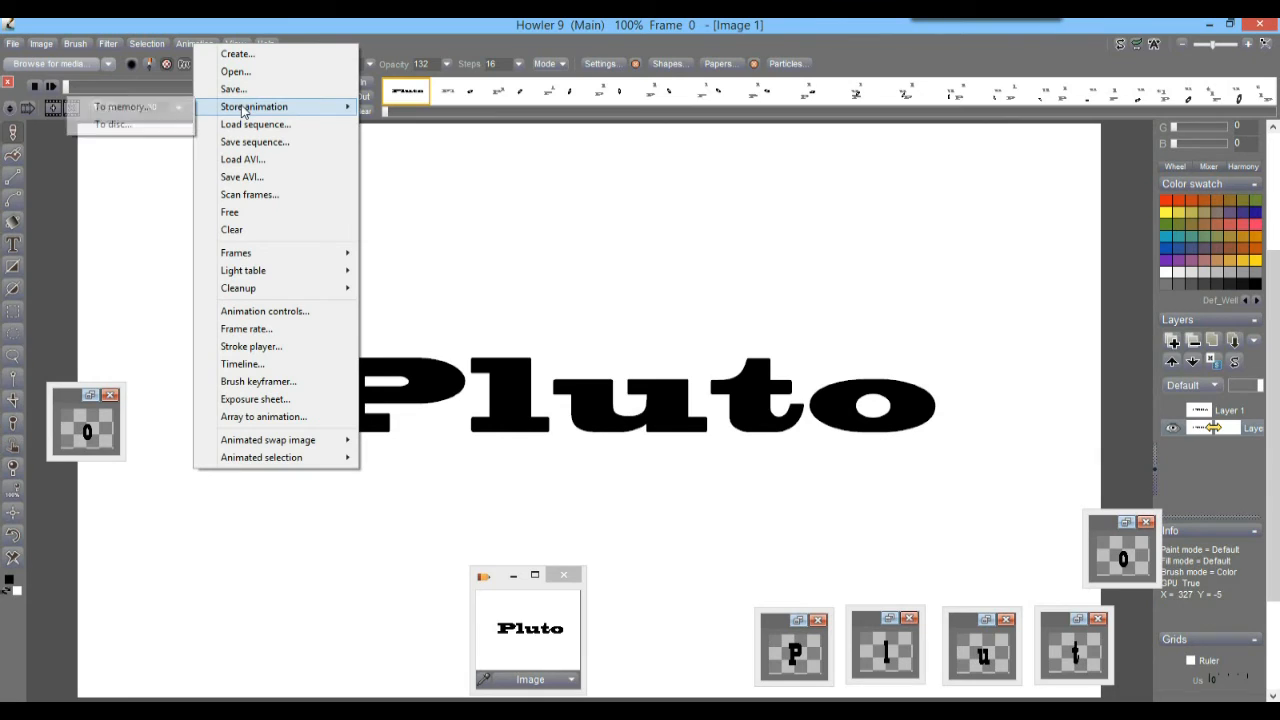
click(121, 125)
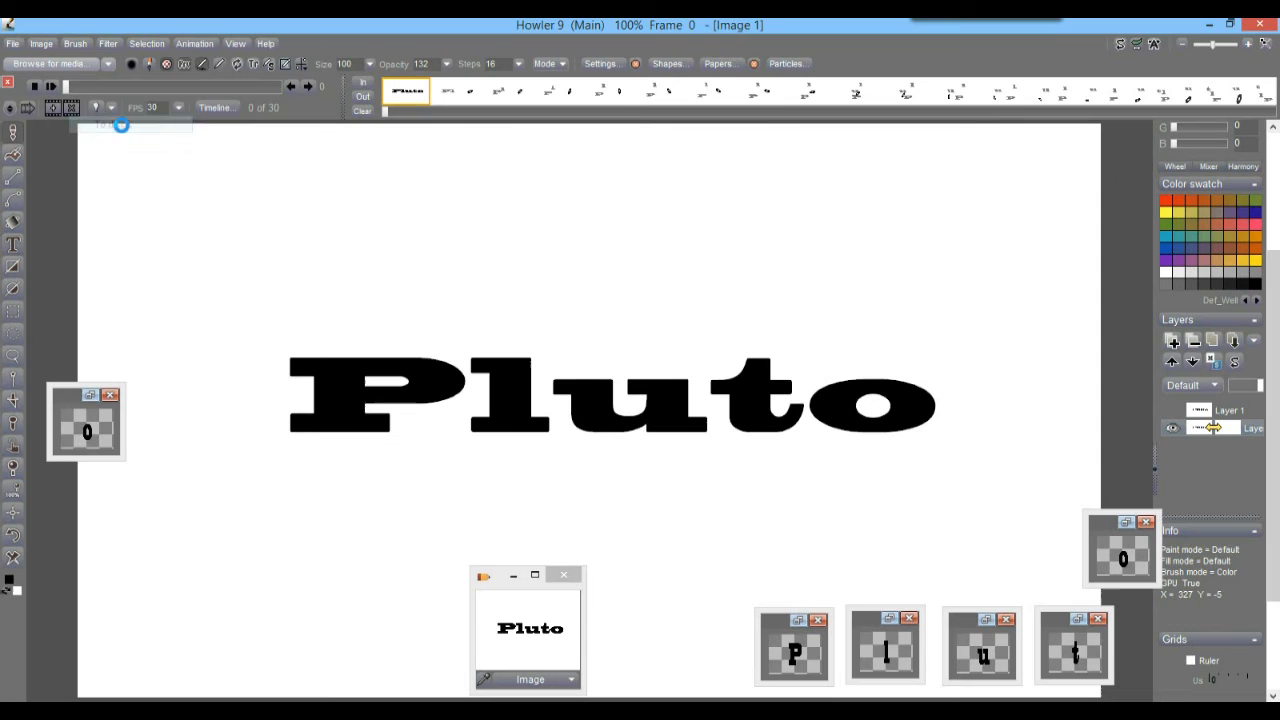
mouse_move(88, 513)
mouse_down()
mouse_move(183, 511)
mouse_move(96, 537)
mouse_up()
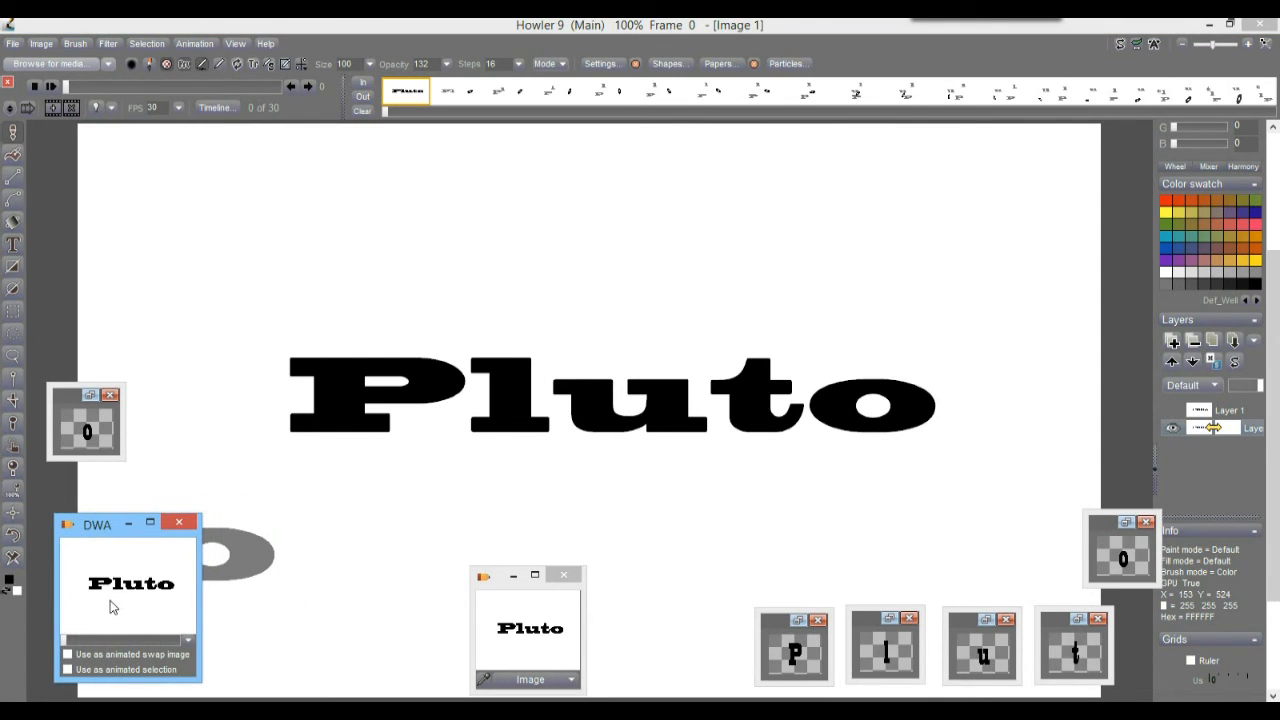
Step: Extend the opening hold by inserting duplicates of the Pluto title frame until the animation has 39 frames
click(51, 86)
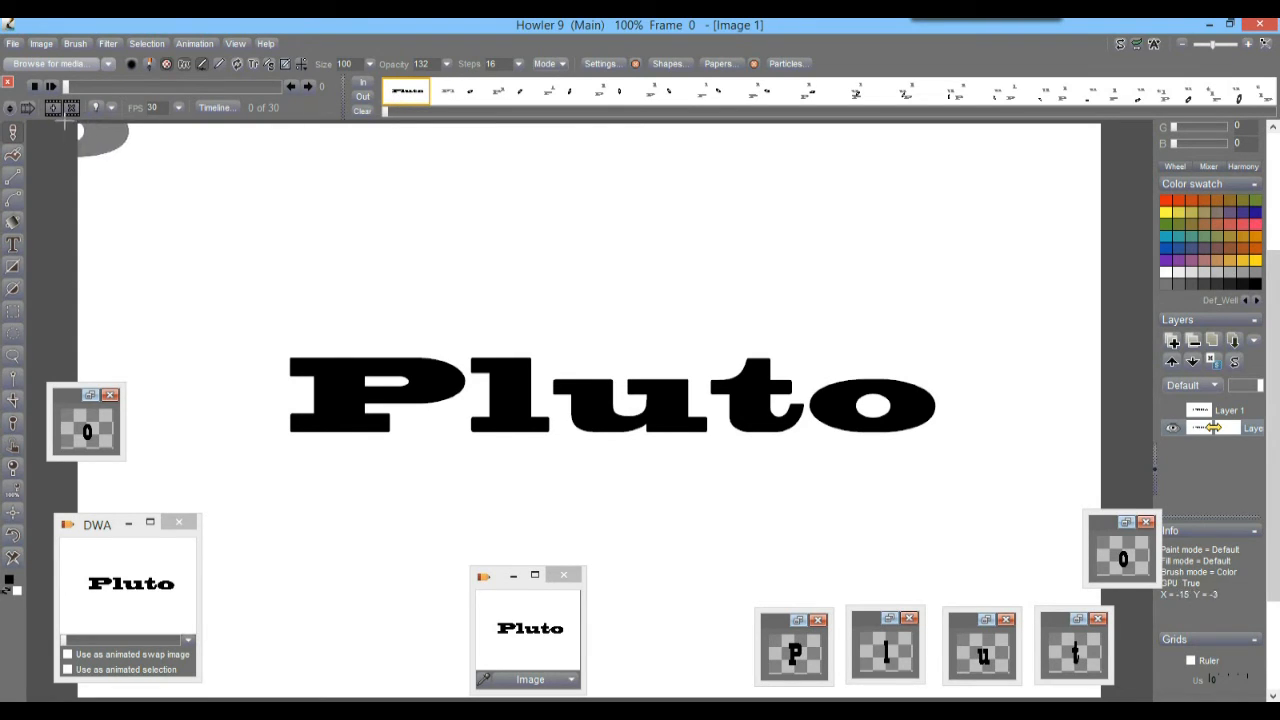
click(54, 109)
click(53, 108)
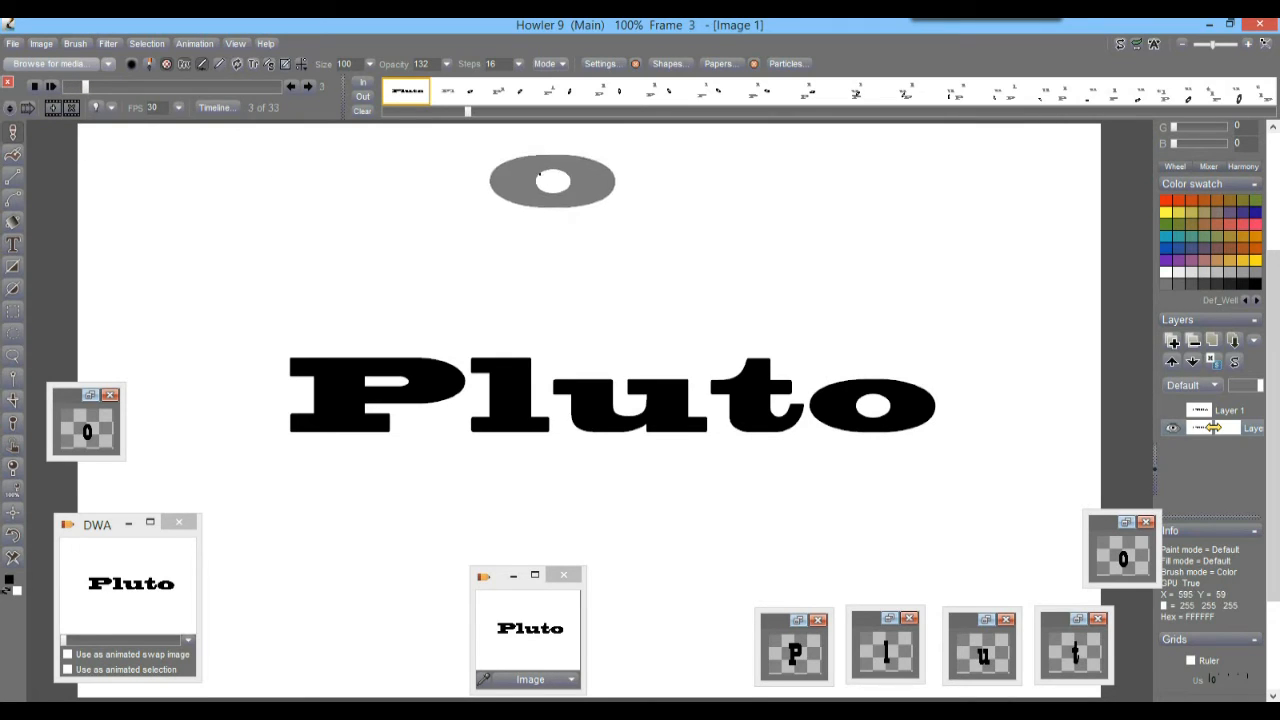
drag(466, 112, 375, 118)
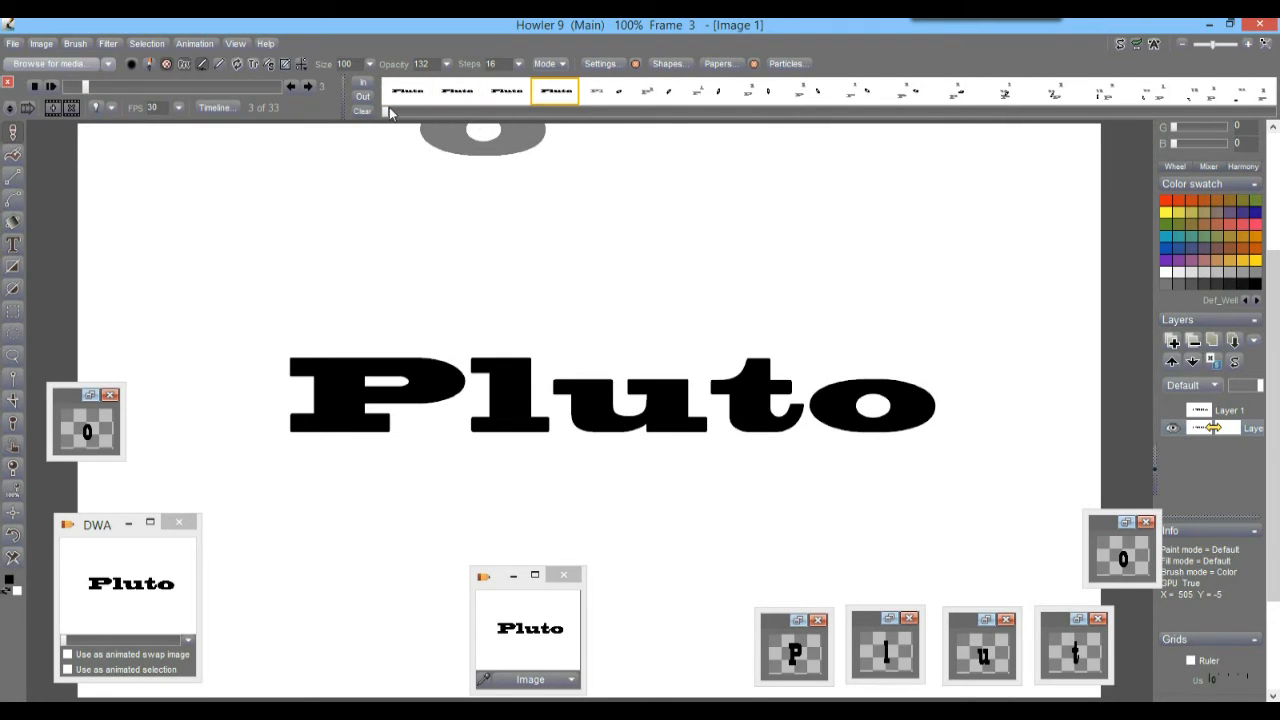
click(50, 106)
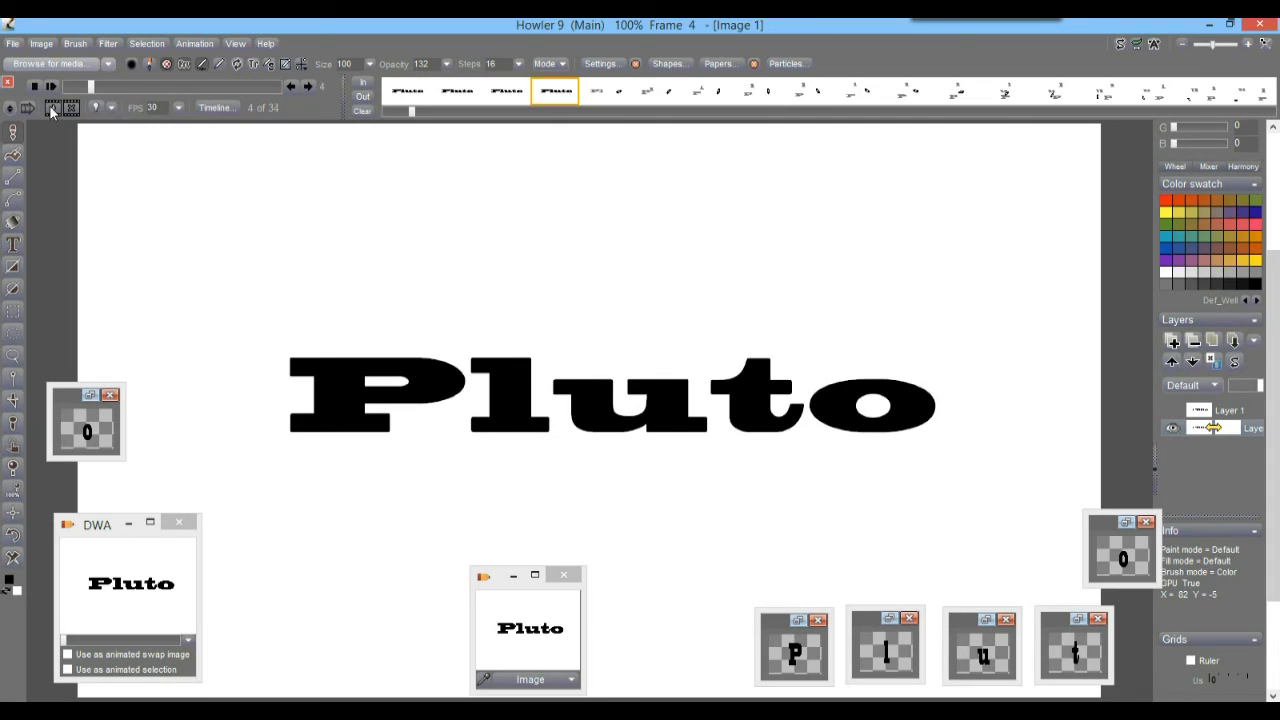
click(49, 105)
click(49, 105)
click(49, 105)
click(49, 105)
click(49, 105)
Step: Play the extended animation and review the filmstrip from its beginning
click(51, 87)
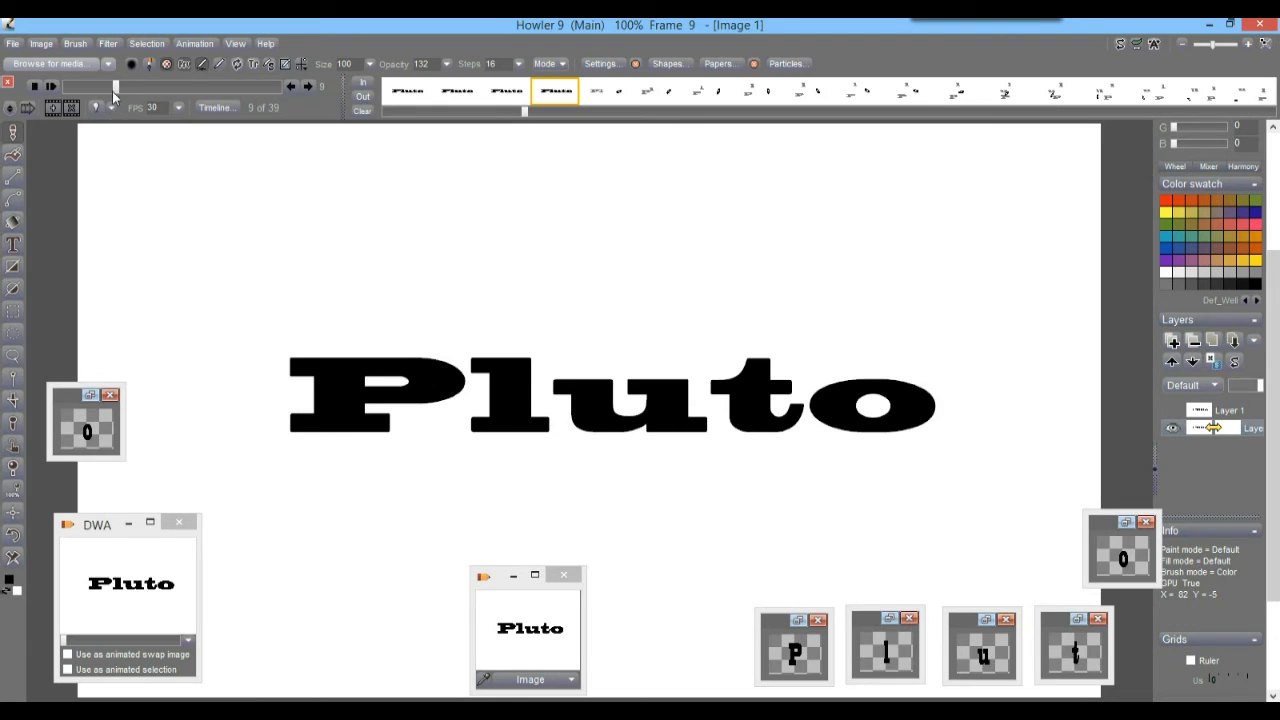
click(52, 87)
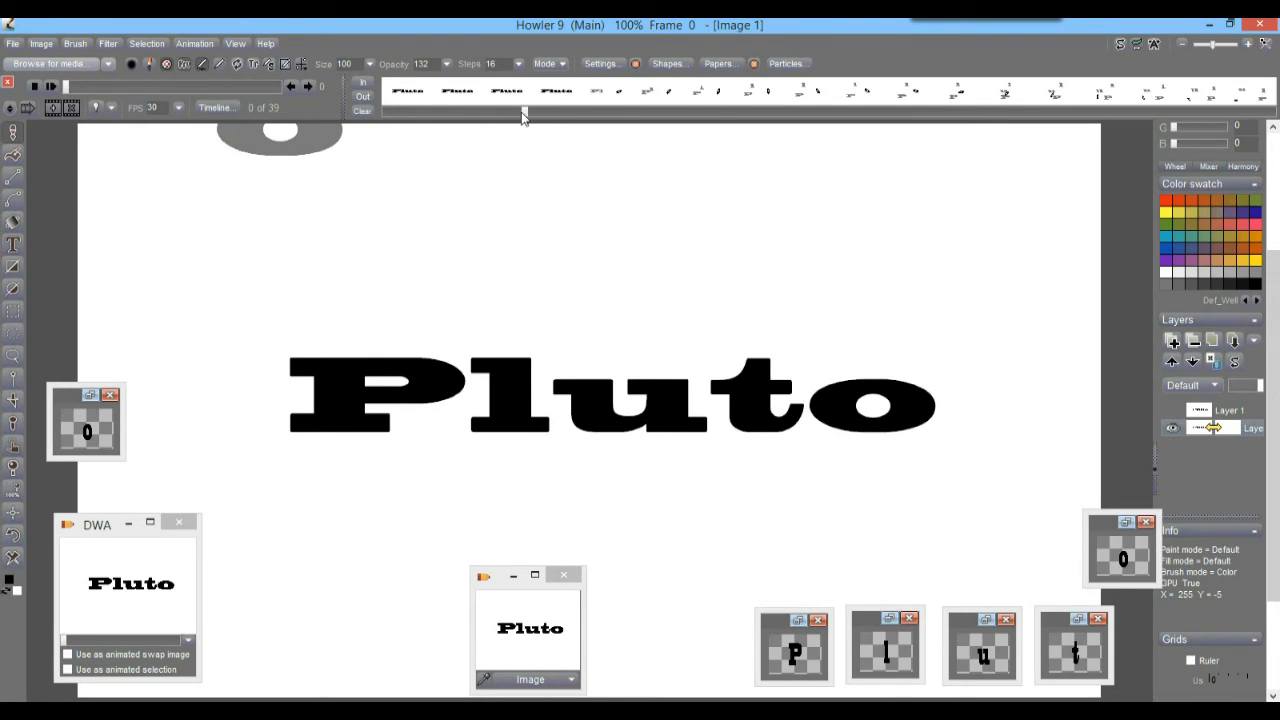
drag(522, 115, 347, 103)
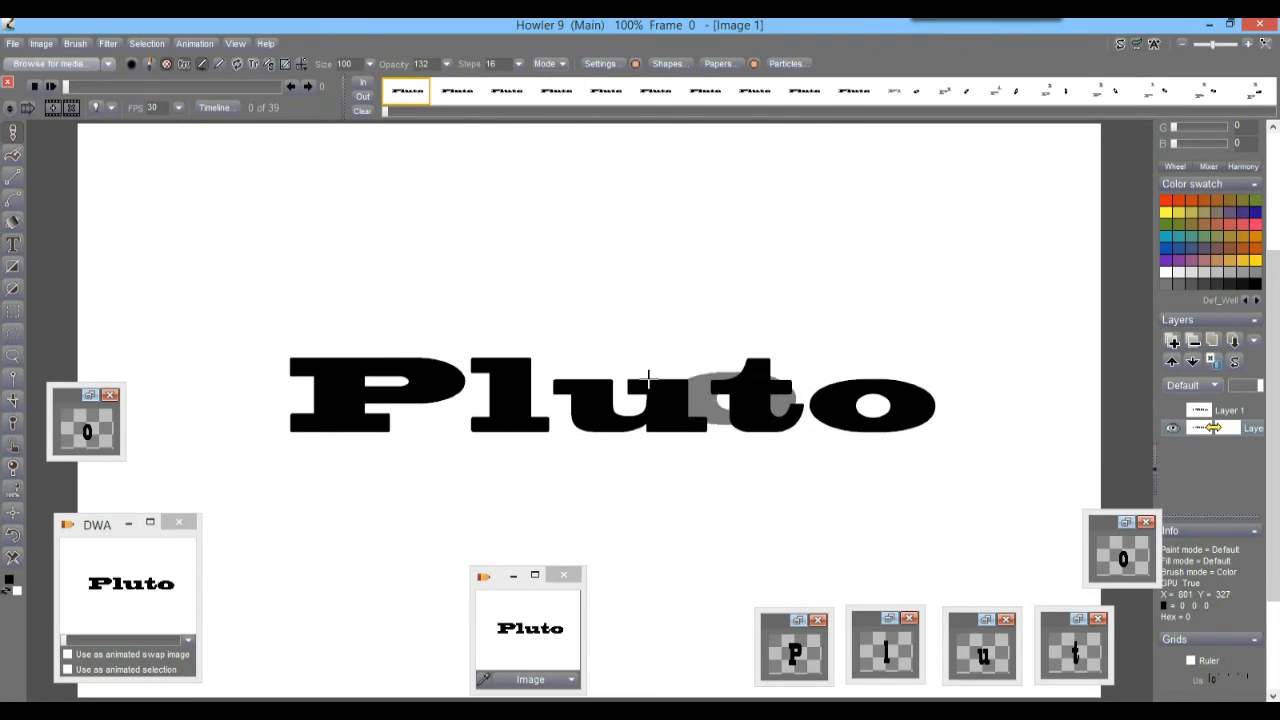
Step: Open the Timeline editor and choose the Transform filter
click(217, 108)
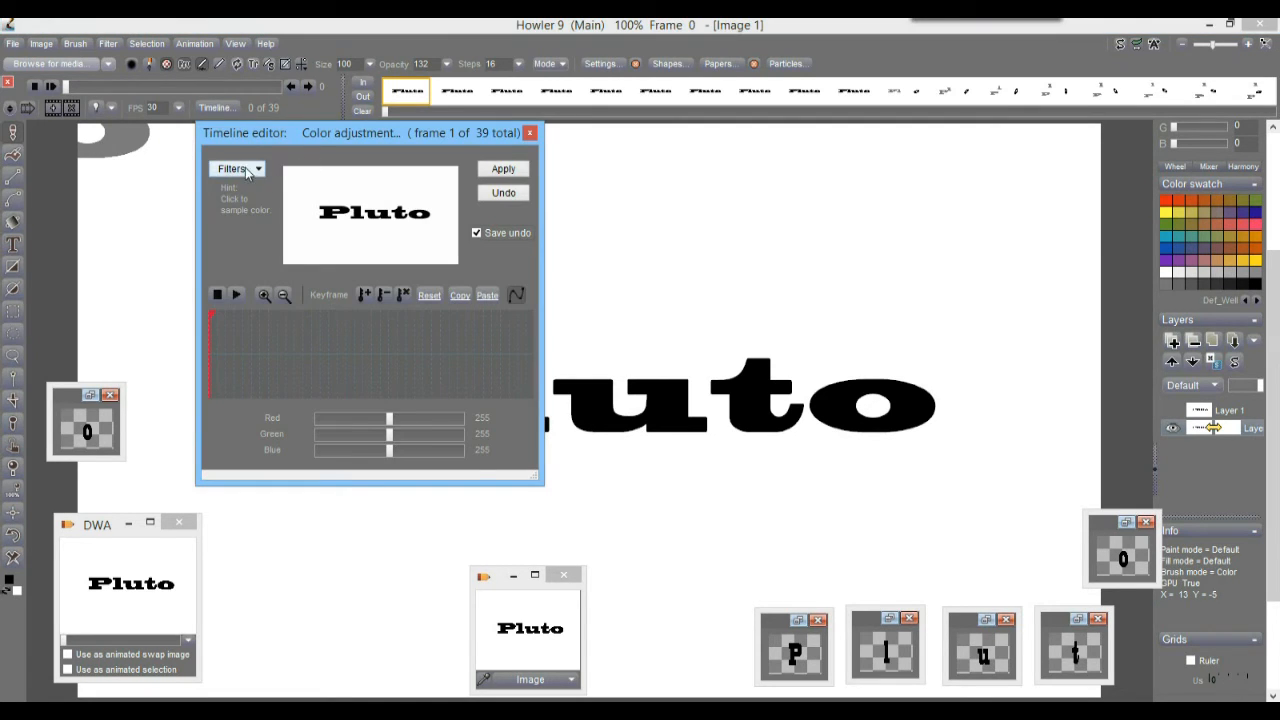
click(247, 170)
scroll(357, 272, down, 12)
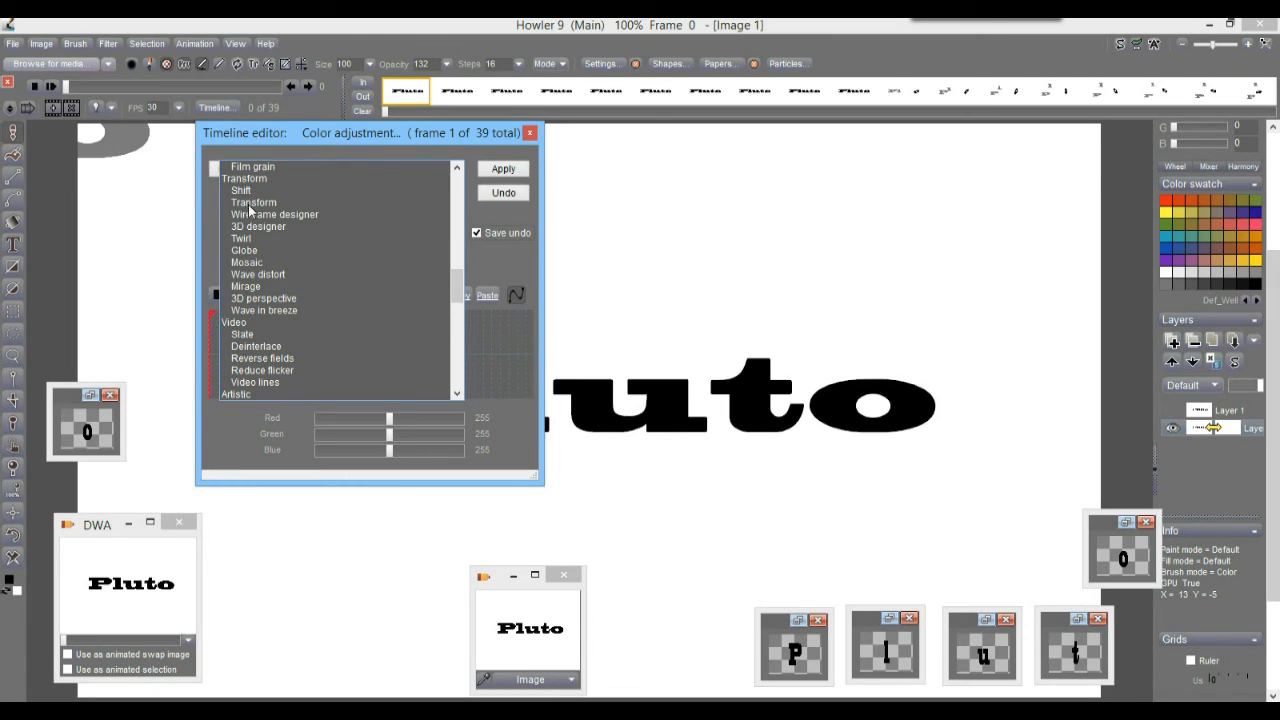
click(253, 202)
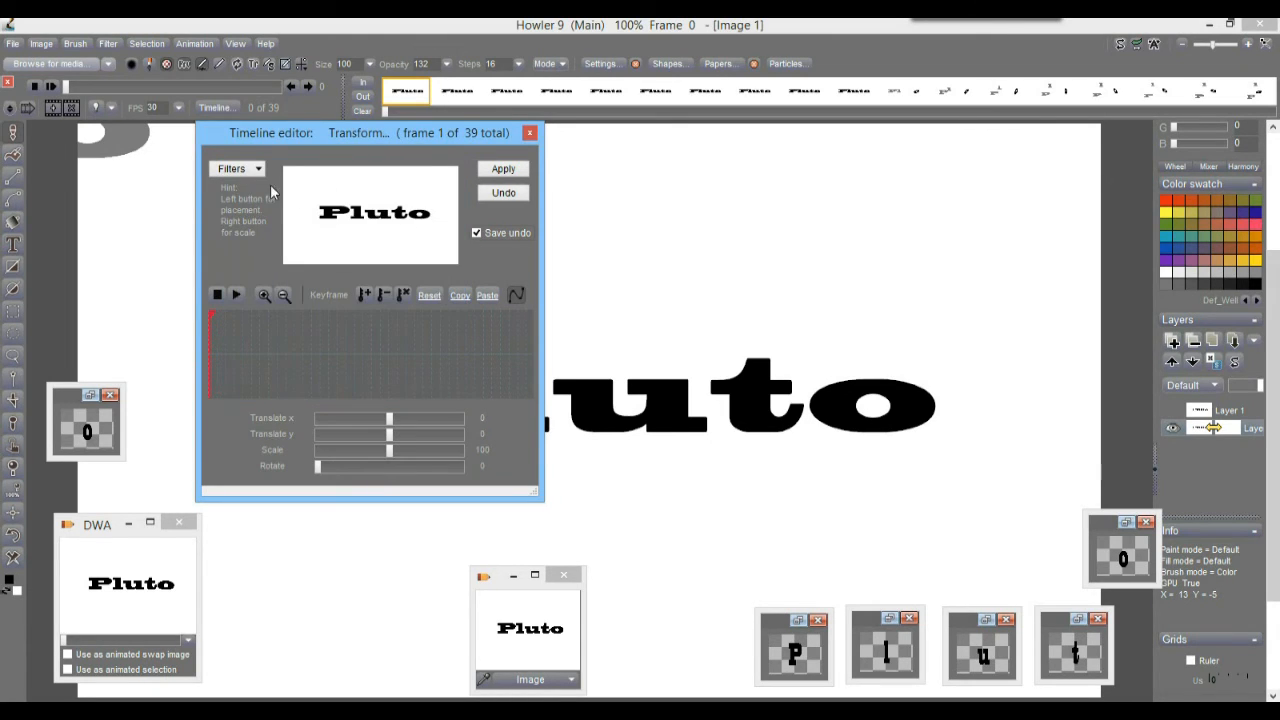
Step: Set the Transform scale to 130 at frame 1 and add a keyframe
mouse_move(215, 362)
mouse_down()
mouse_move(524, 376)
mouse_move(204, 370)
mouse_up()
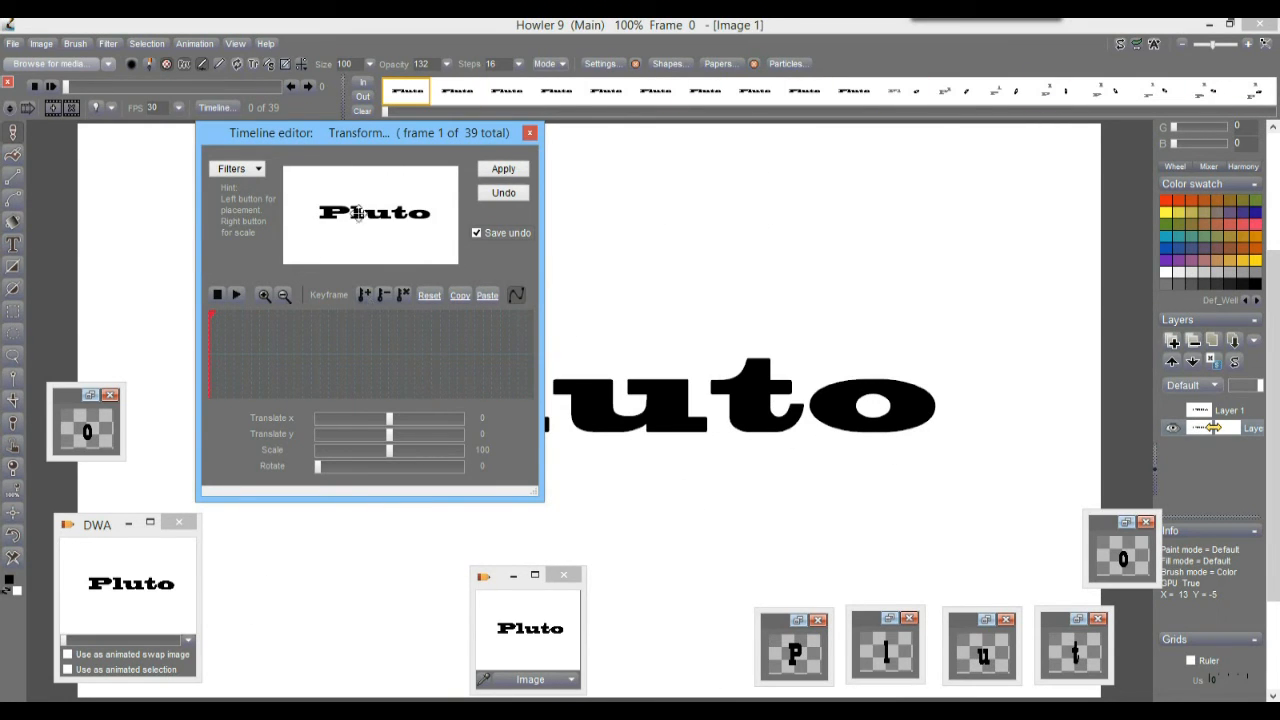
click(251, 348)
drag(249, 341, 210, 378)
drag(389, 450, 411, 453)
click(364, 293)
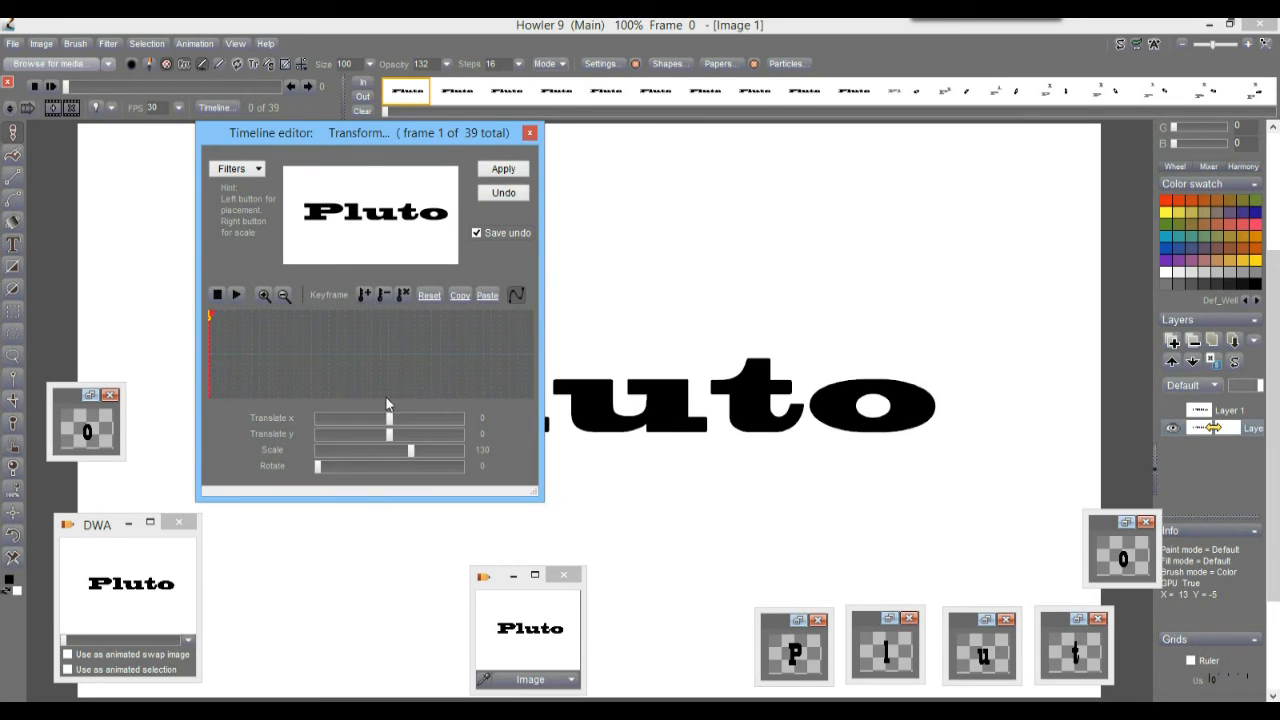
Step: Set the Transform scale to 102 at frame 39 and add a keyframe
drag(325, 320, 536, 369)
drag(409, 454, 374, 458)
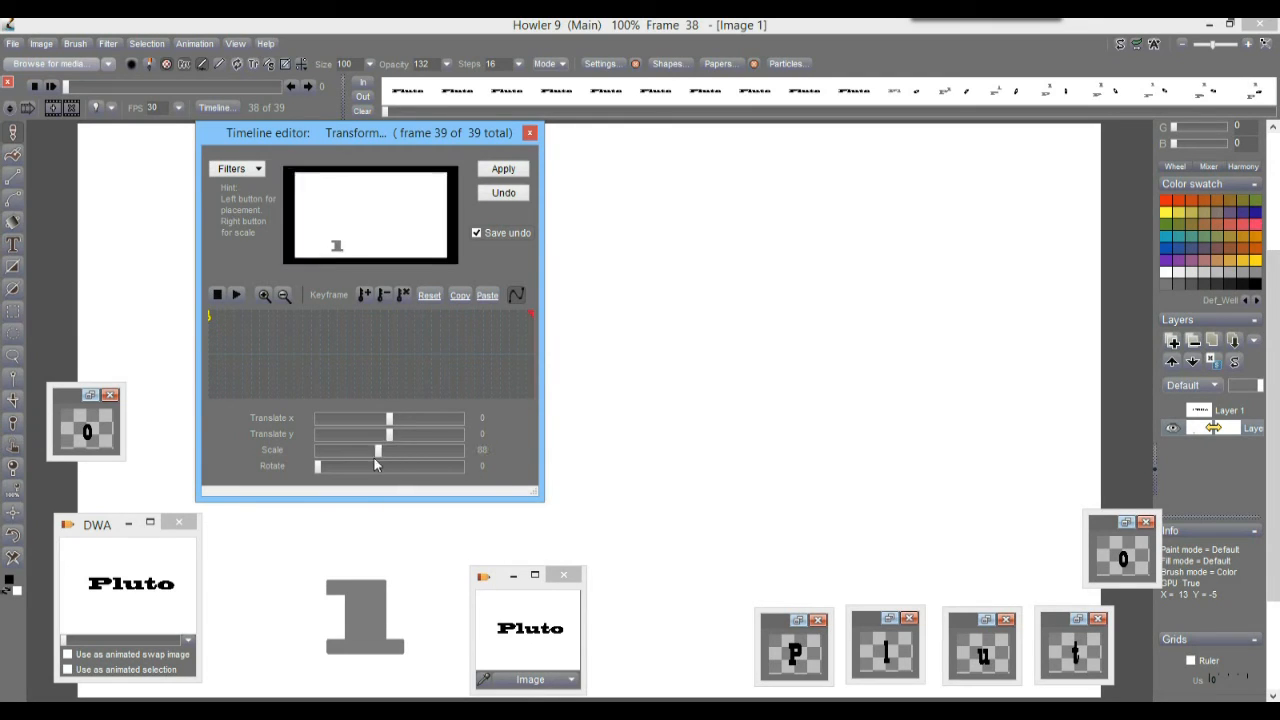
drag(373, 458, 392, 455)
click(364, 294)
Step: Apply the keyframed Transform to the animation, close the Timeline editor, and scrub through the result
click(503, 171)
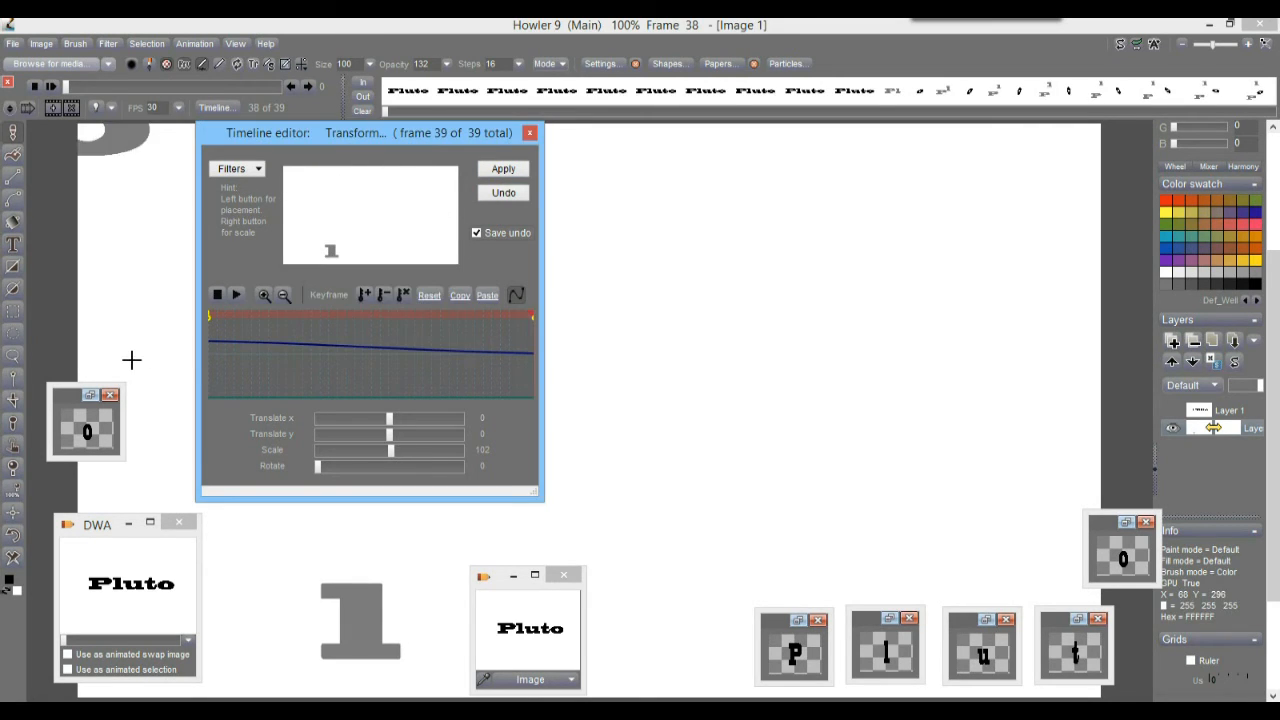
click(530, 132)
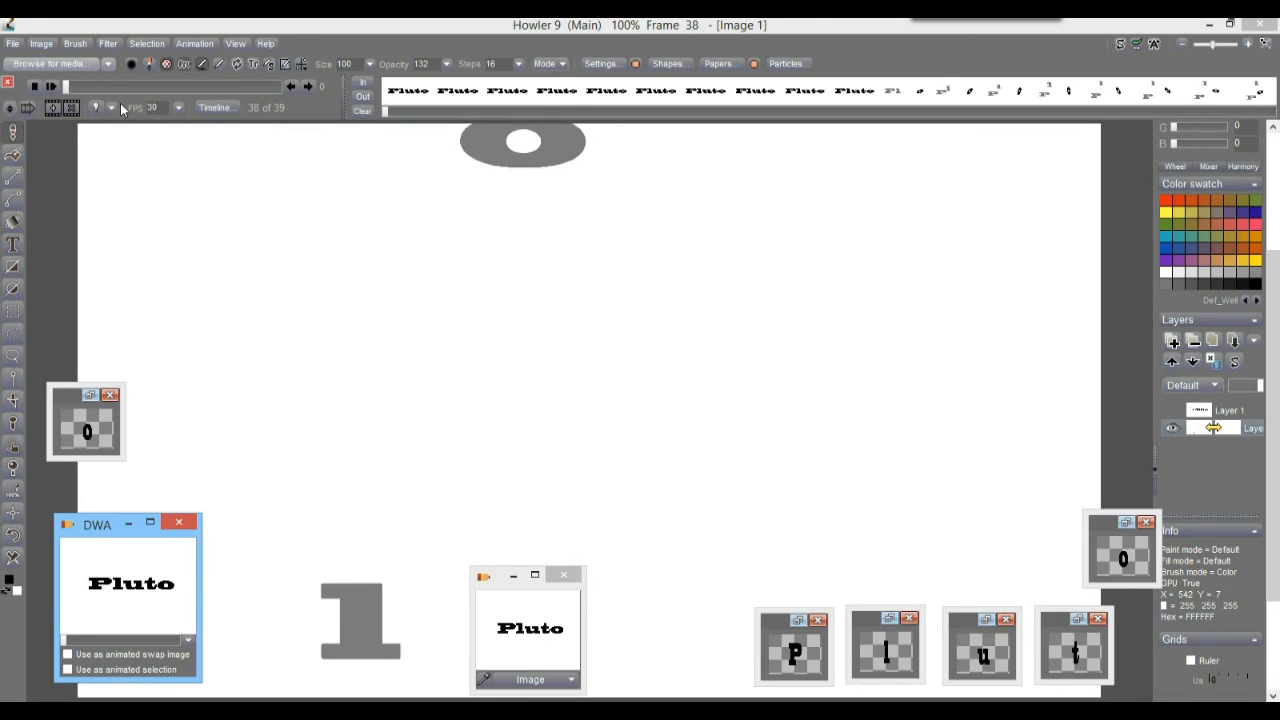
drag(89, 82, 20, 93)
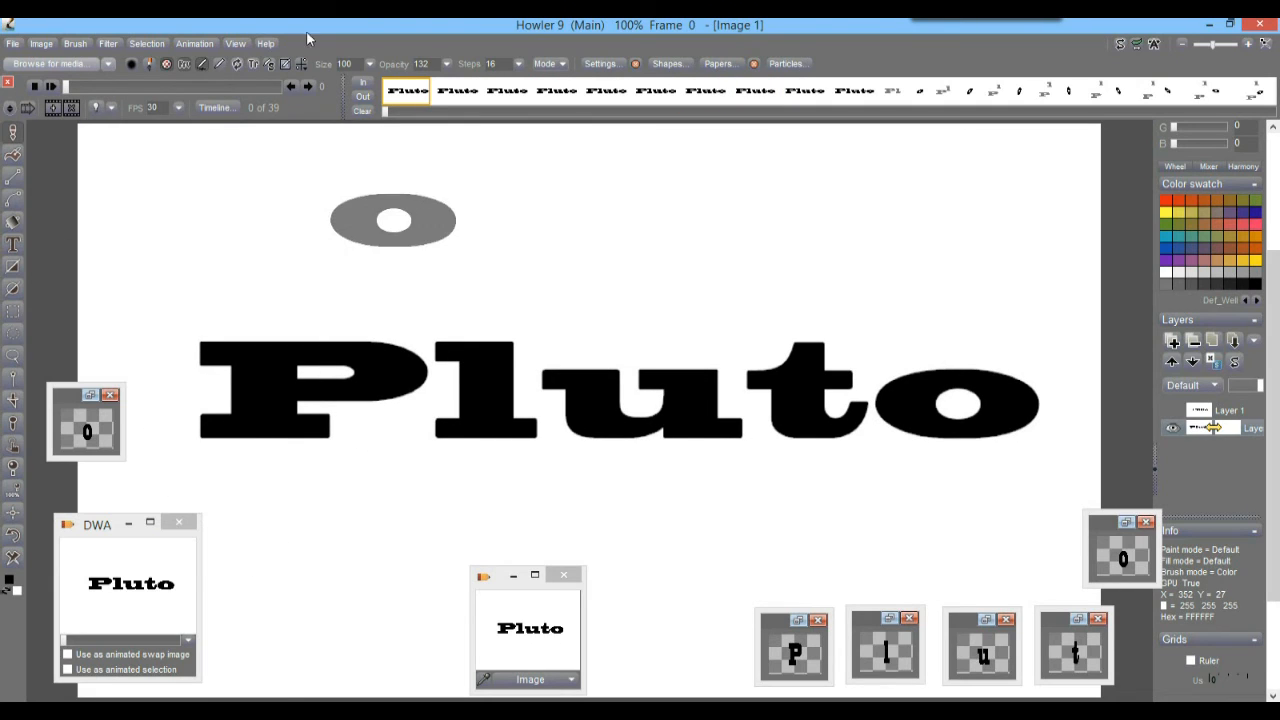
Step: Undo the Transform applied to the animation from the Timeline editor, and close the editor
click(220, 107)
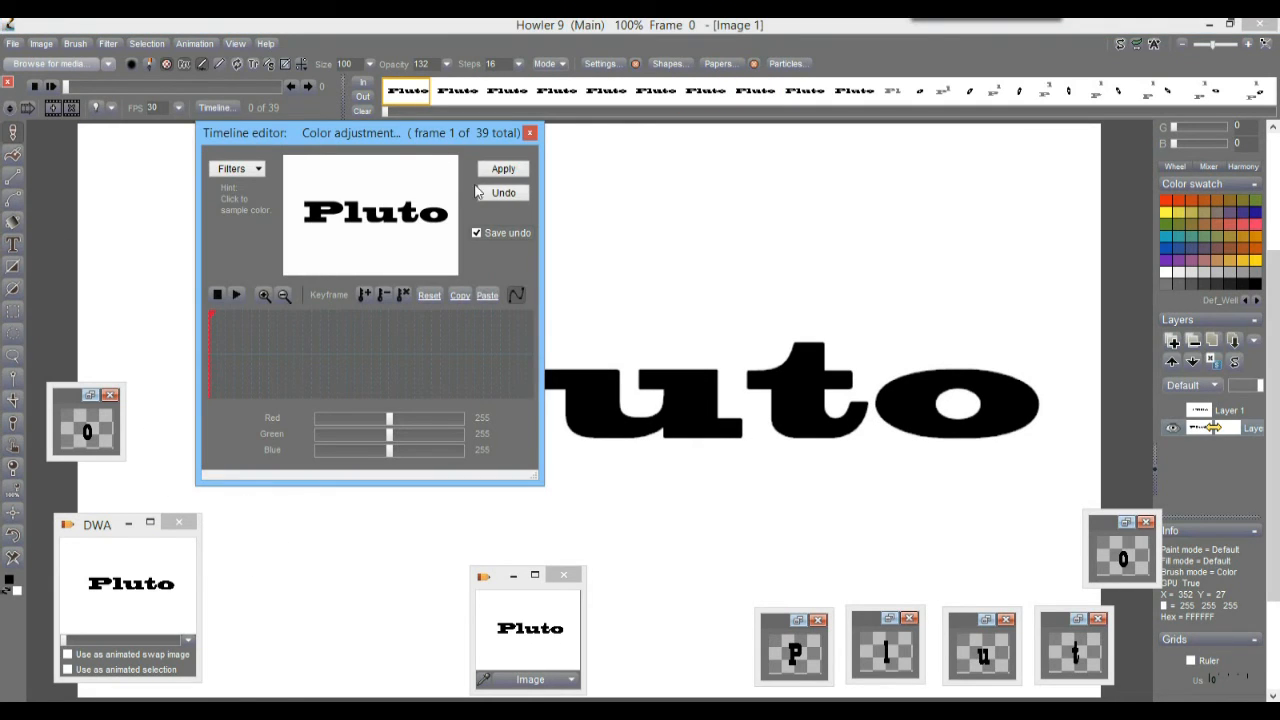
click(503, 193)
mouse_move(332, 125)
mouse_down()
mouse_move(1200, 130)
mouse_move(1194, 158)
mouse_up()
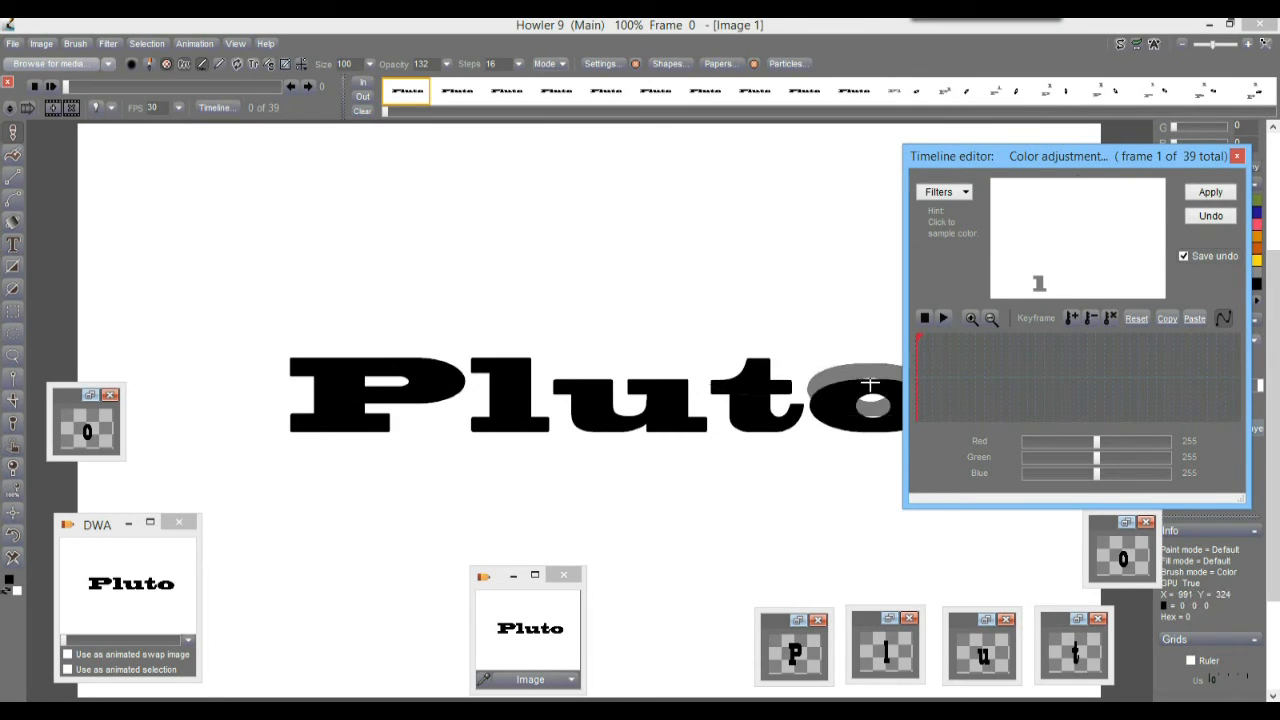
drag(955, 166, 745, 236)
click(1027, 224)
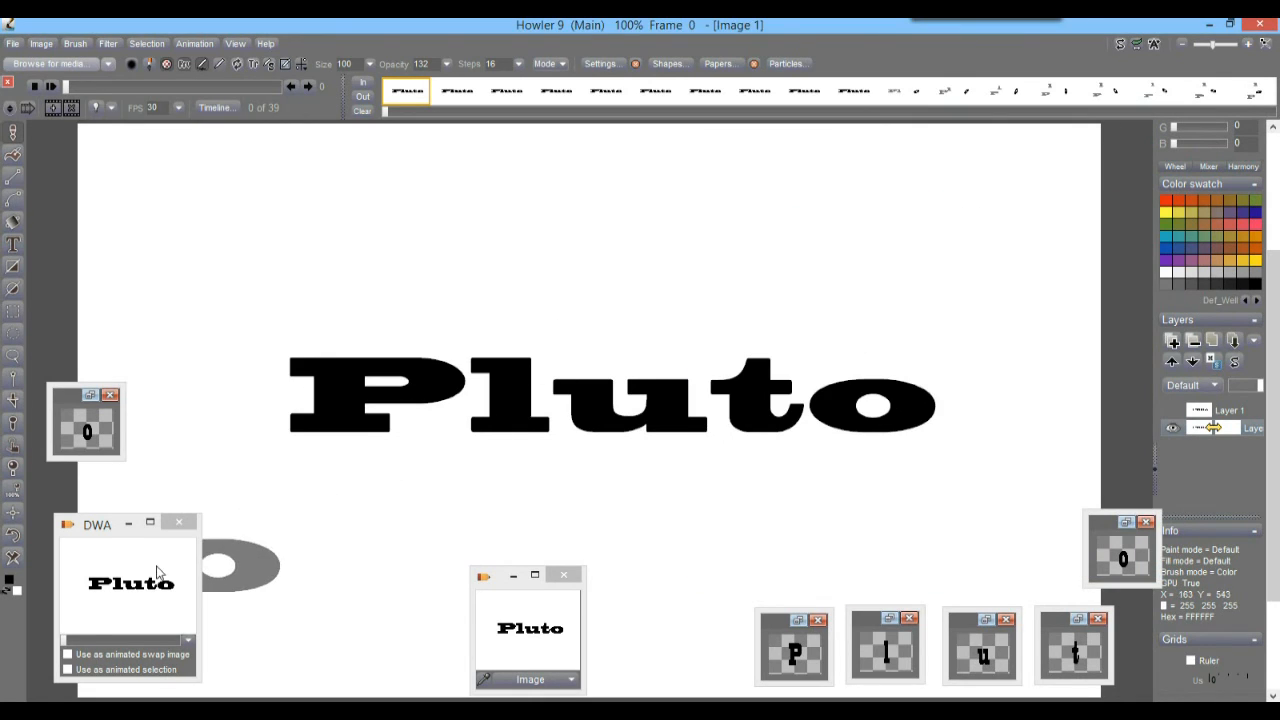
Step: Reload the stored flying-letters animation in place of the current one and play it back
drag(124, 640, 64, 640)
double_click(131, 602)
click(683, 416)
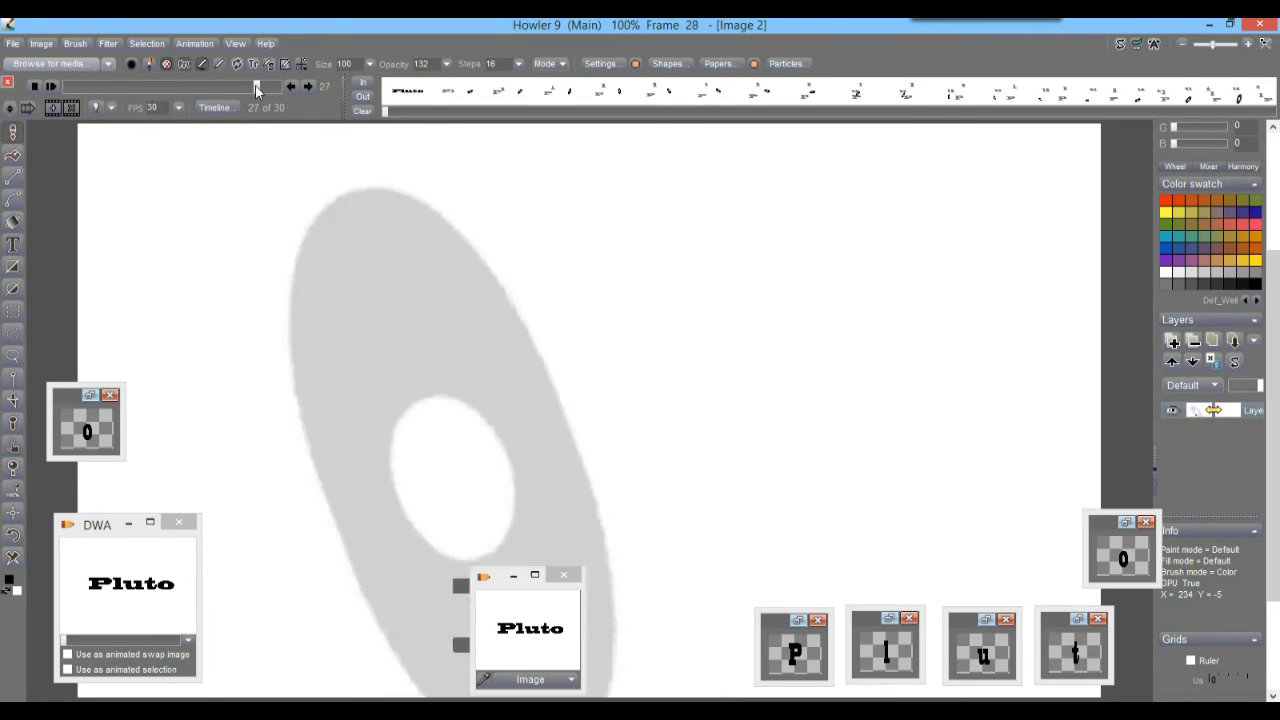
click(49, 87)
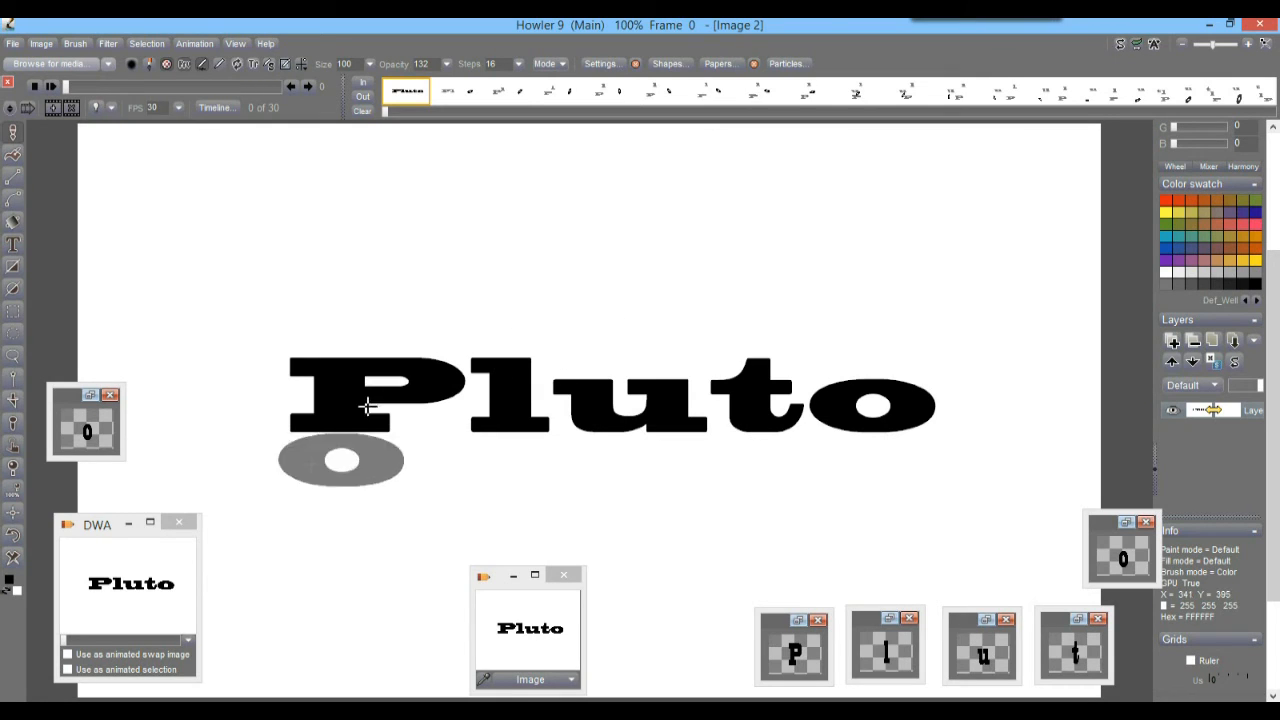
Step: Create a new 30-frame animation at 30 fps initialized with copies of the current title frame, freeing the existing animation
click(198, 43)
click(236, 52)
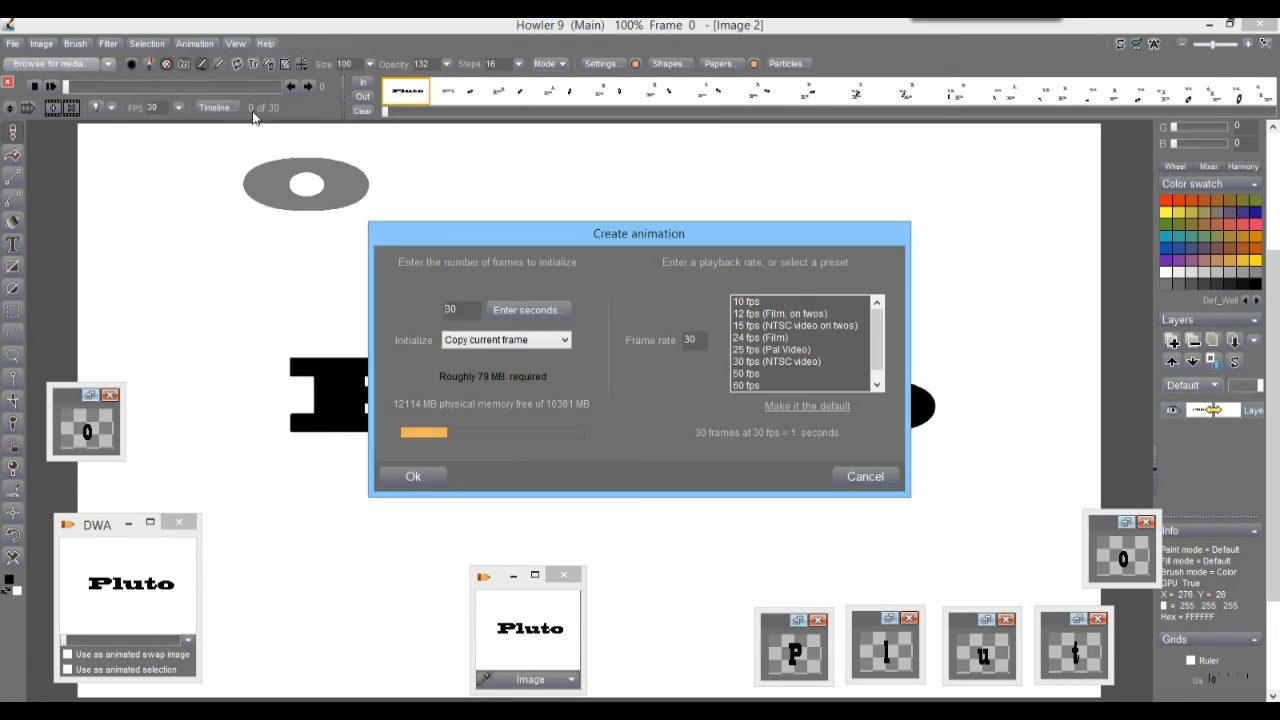
click(416, 478)
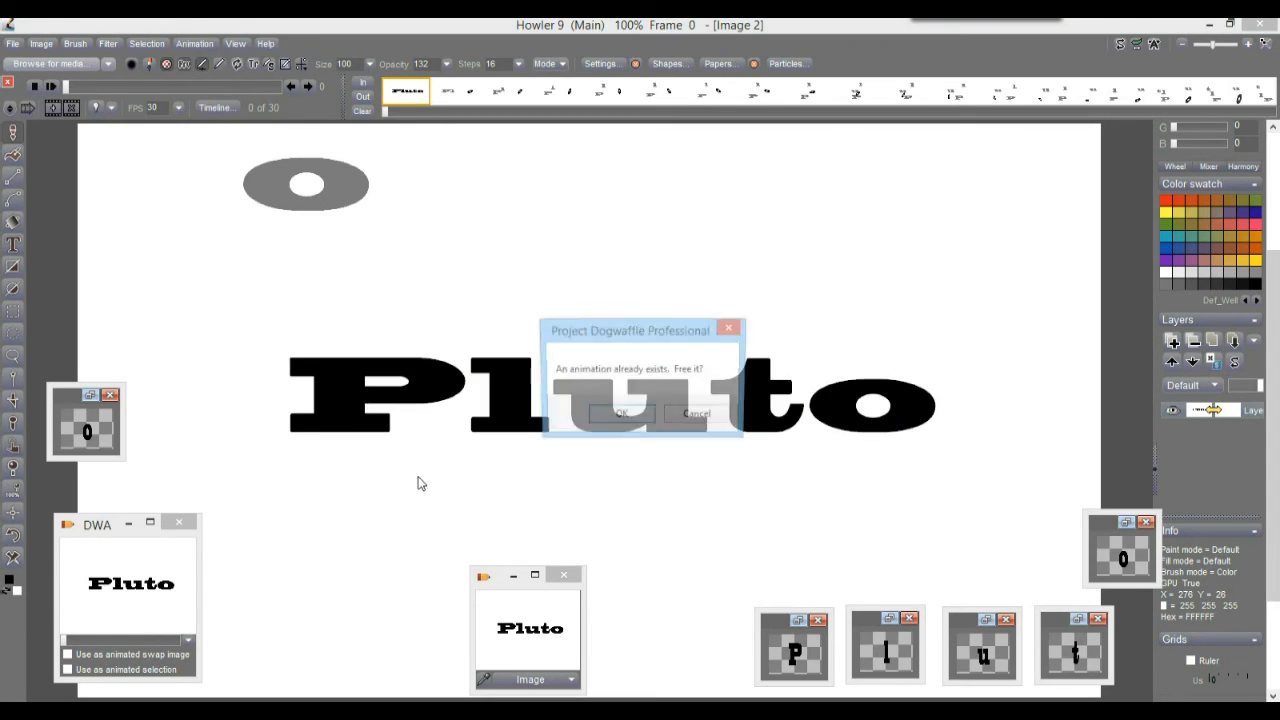
click(620, 416)
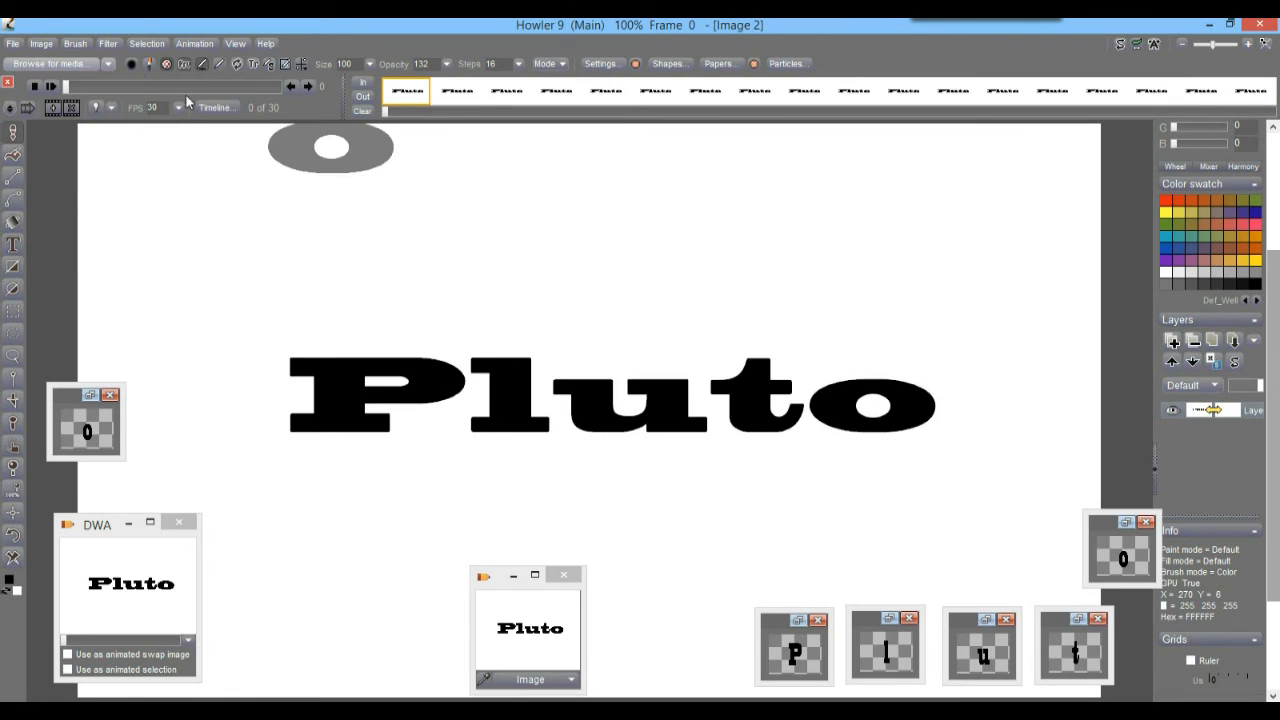
Step: Open the Timeline editor and choose the Value adjustment filter
click(105, 41)
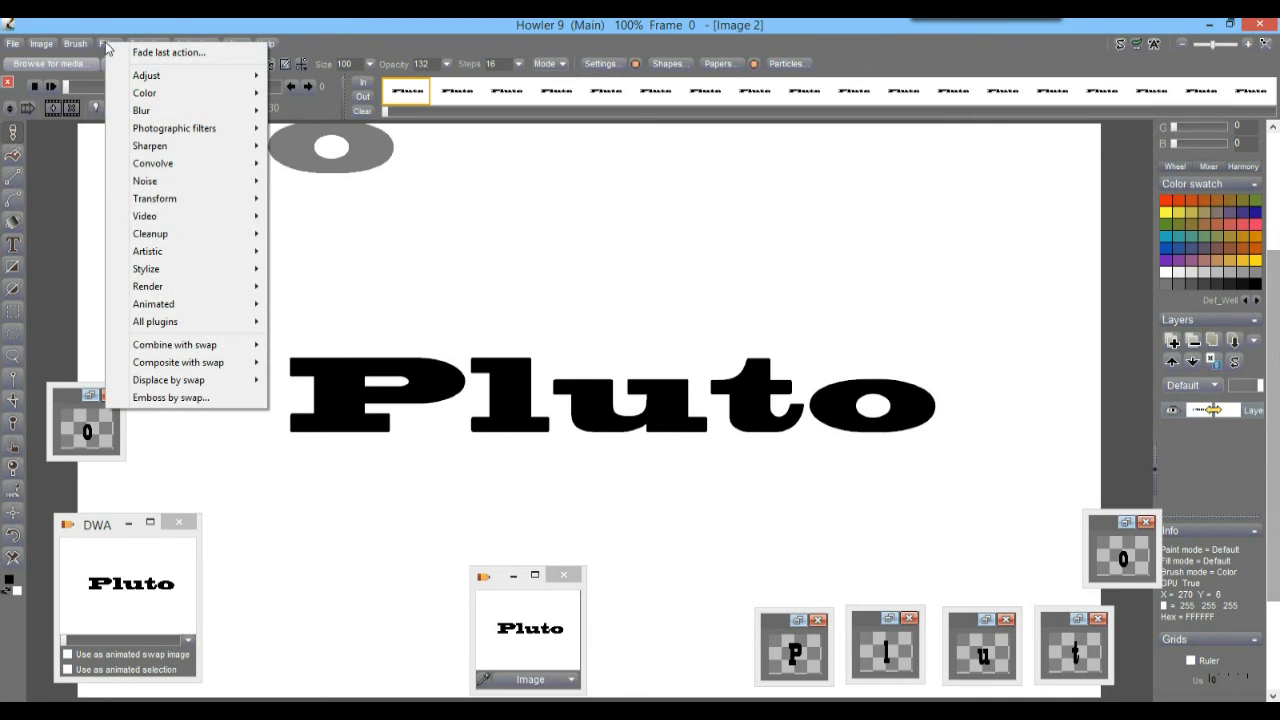
click(163, 22)
click(216, 108)
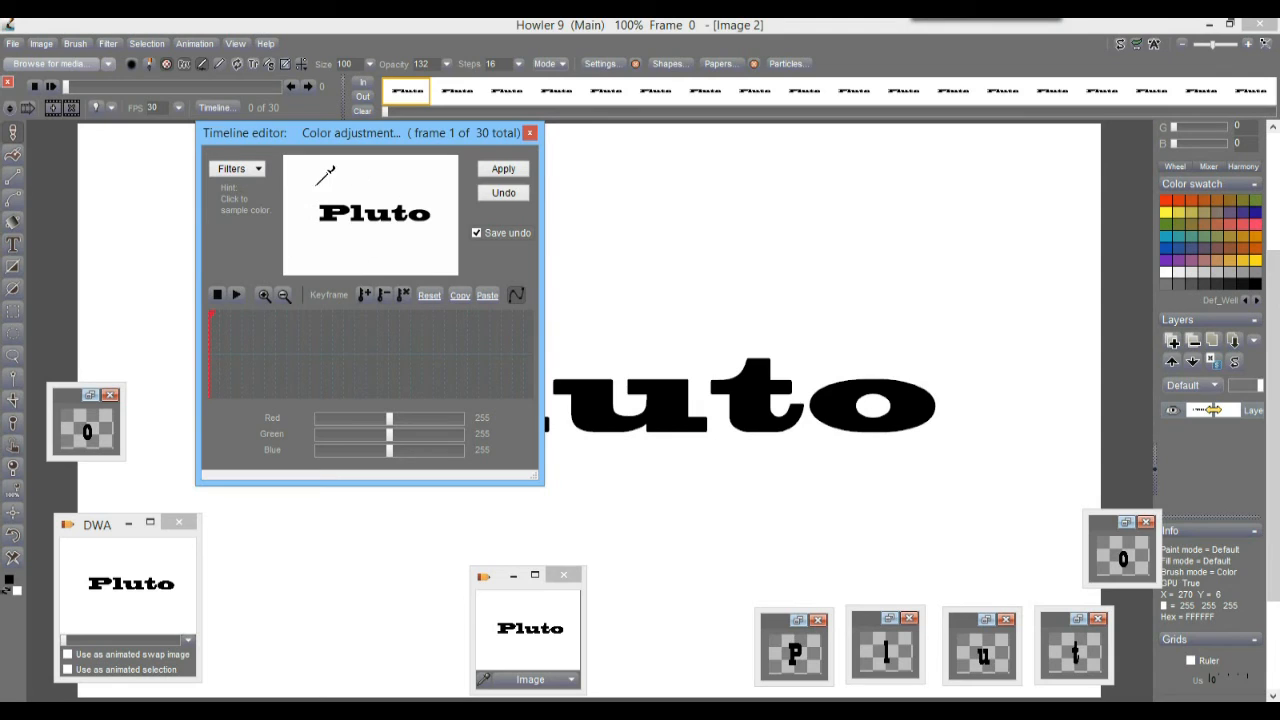
click(238, 169)
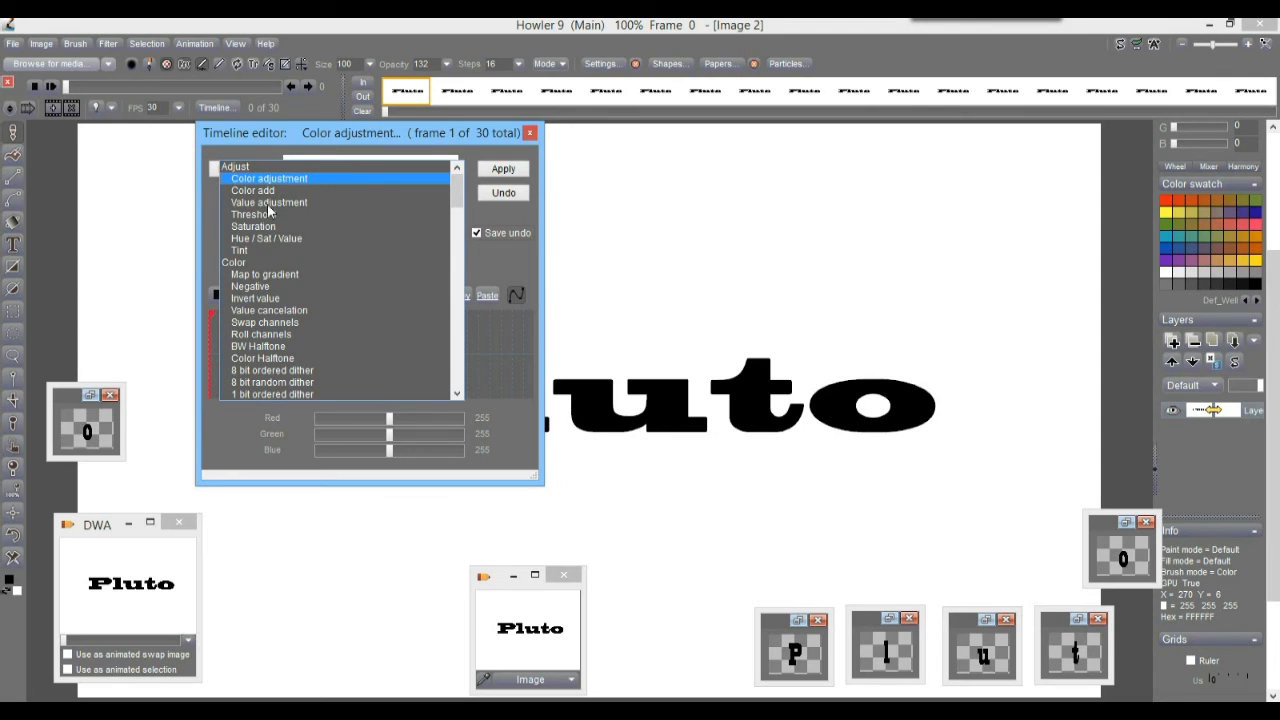
click(268, 203)
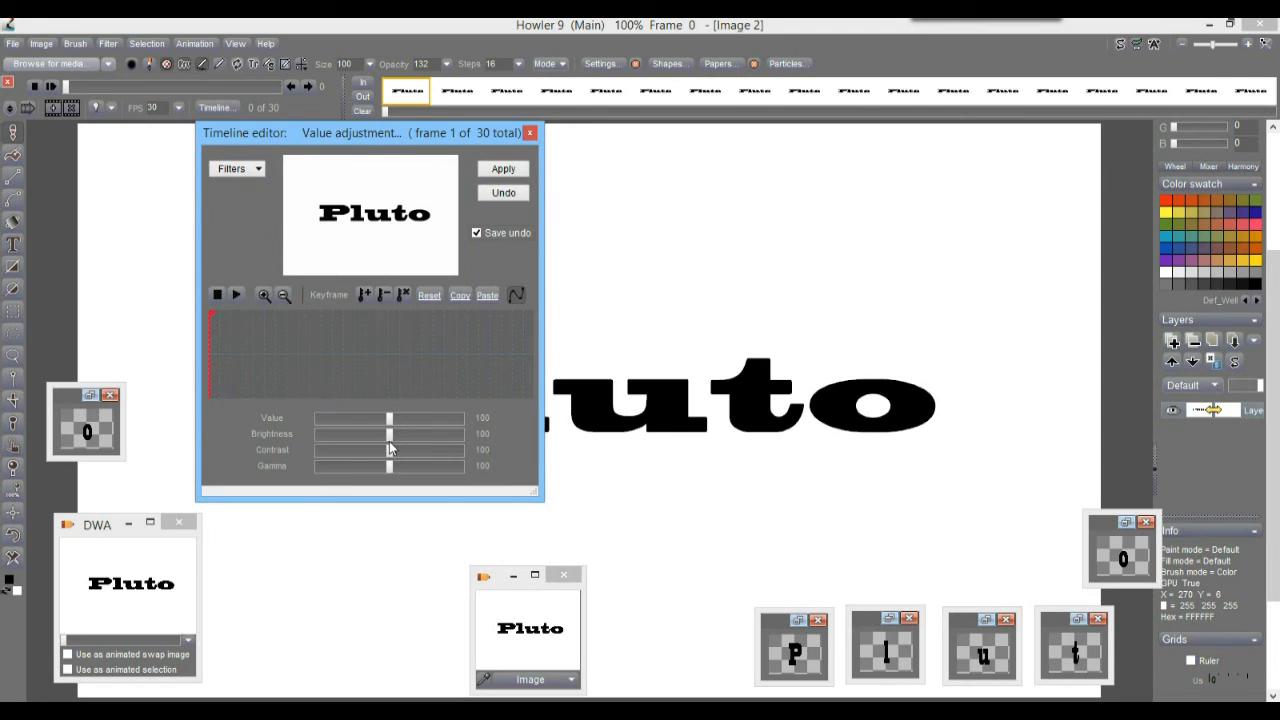
Step: Keyframe the Value adjustment brightness at 101 on frame 1 and 200 on frame 30
mouse_move(394, 433)
mouse_down()
mouse_move(471, 442)
mouse_move(391, 452)
mouse_up()
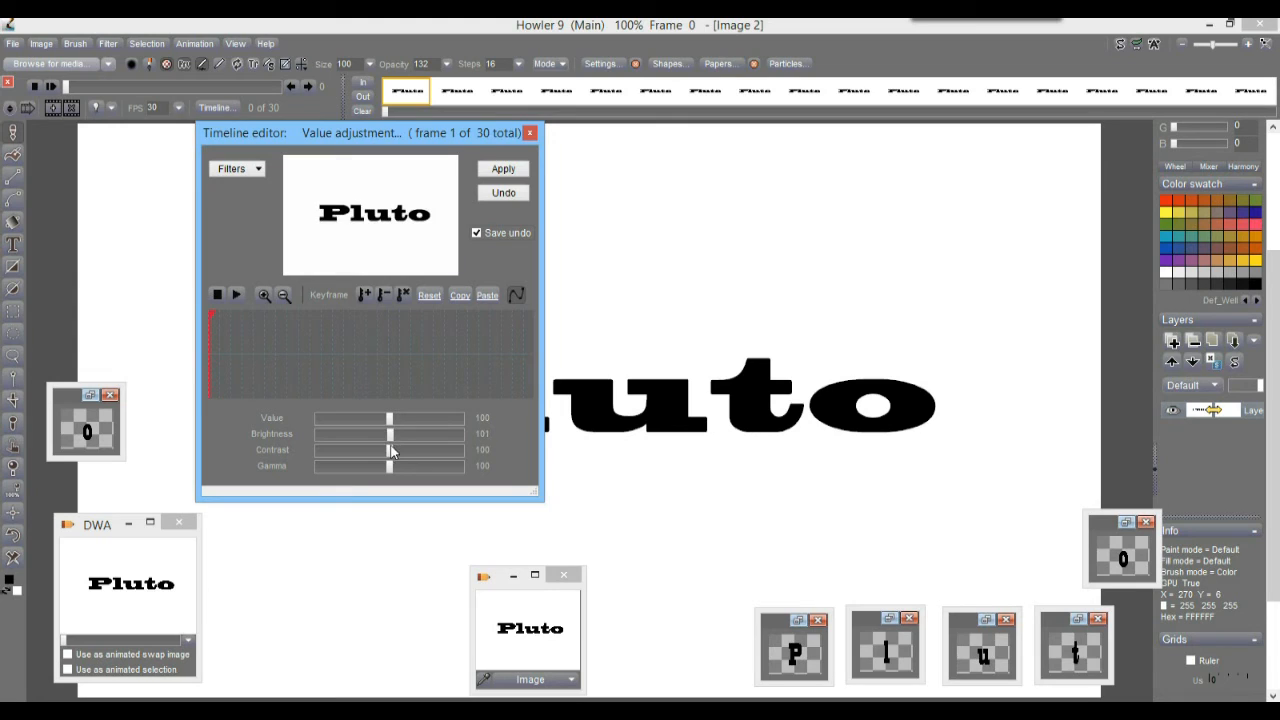
click(362, 290)
drag(430, 335, 533, 362)
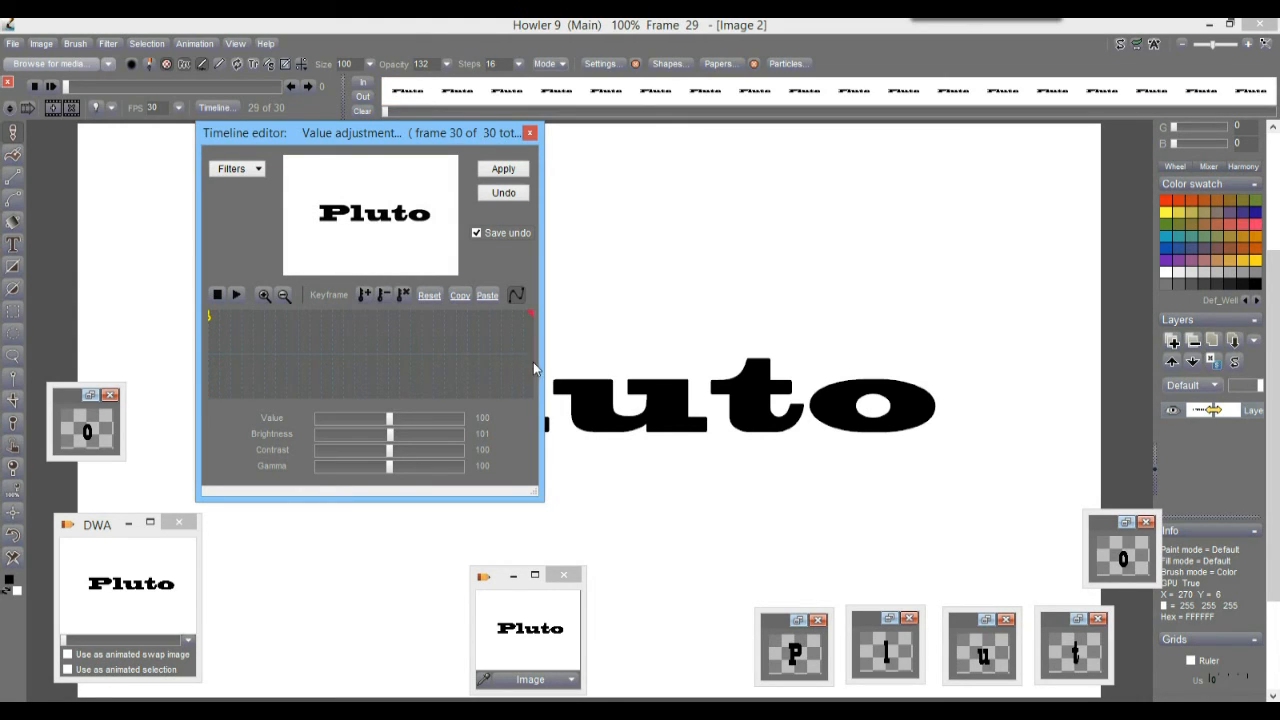
drag(421, 433, 486, 409)
click(365, 291)
Step: Apply the keyframed brightness fade to the animation, close the Timeline editor, and play the result
click(506, 169)
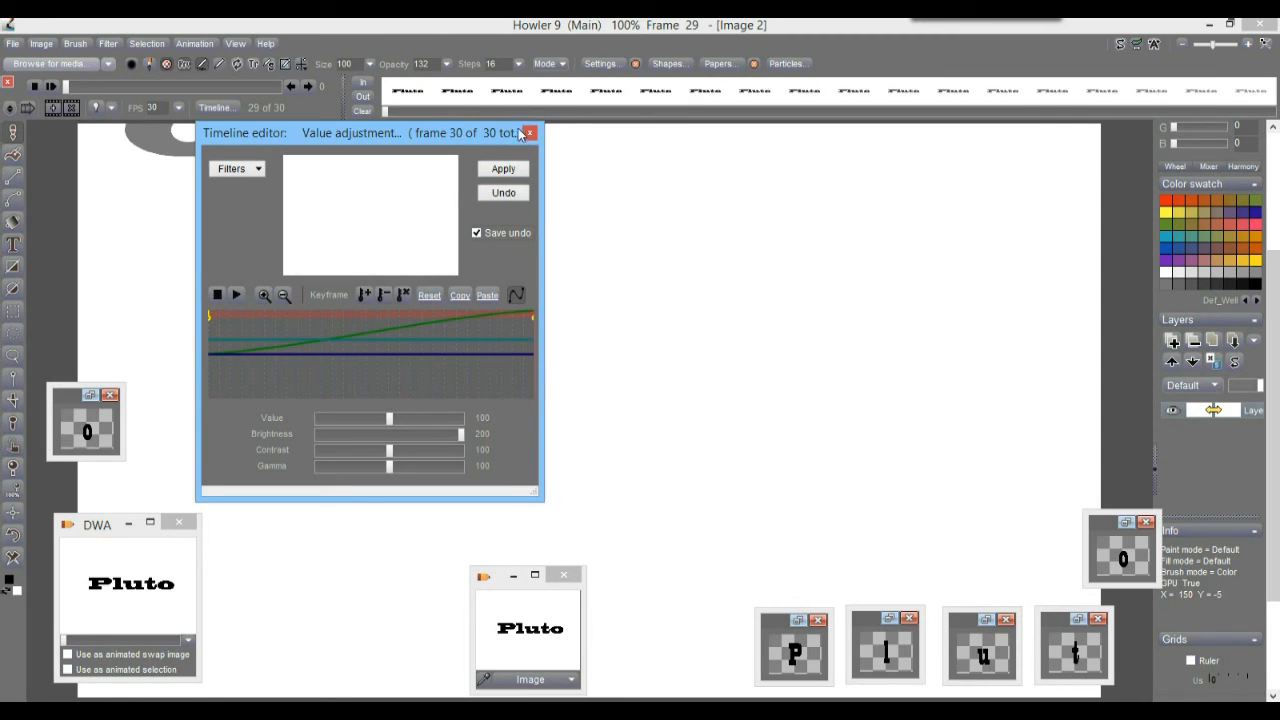
click(529, 133)
click(52, 86)
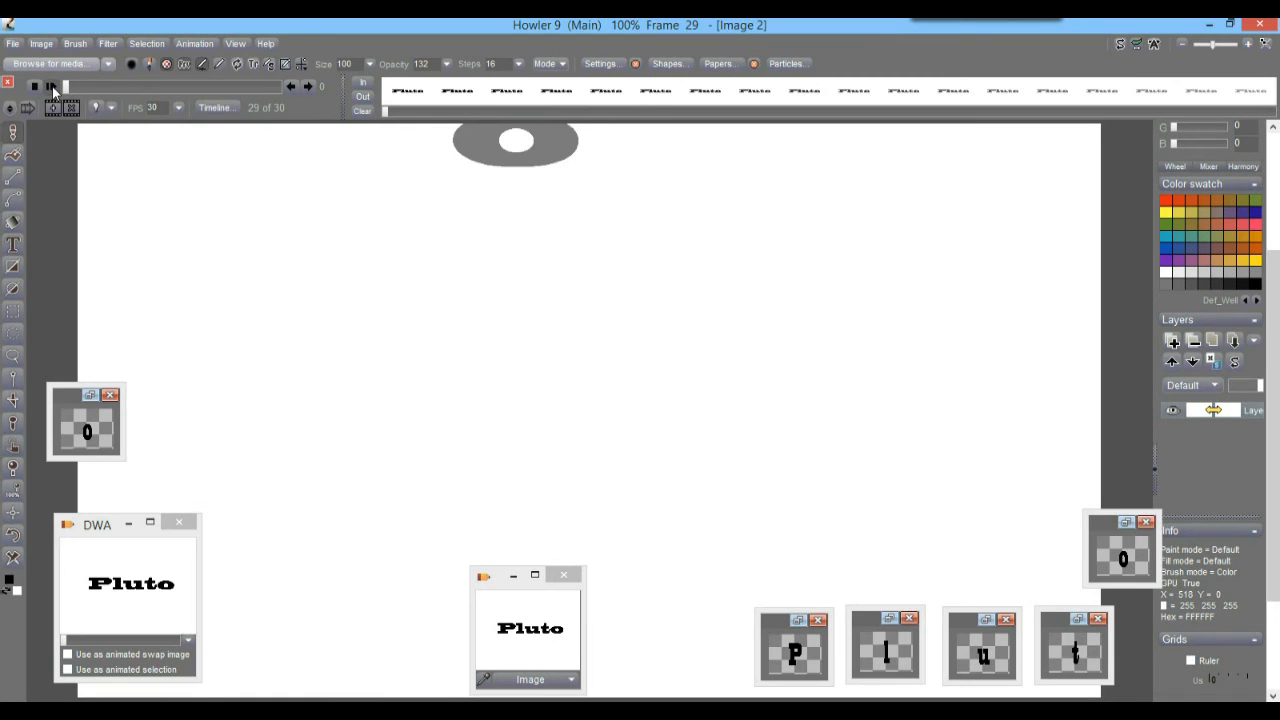
click(34, 86)
Step: Store the fading title animation to disc and place its thumbnail beside the first stored animation
click(194, 43)
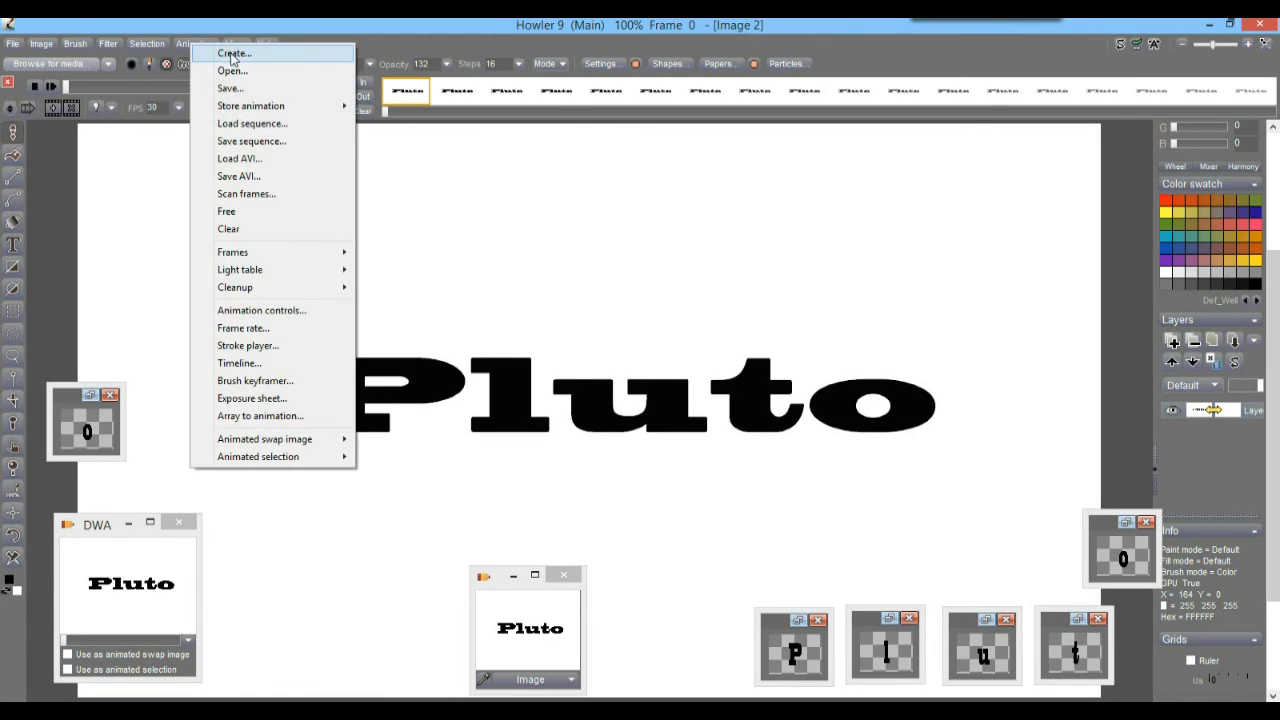
mouse_move(250, 107)
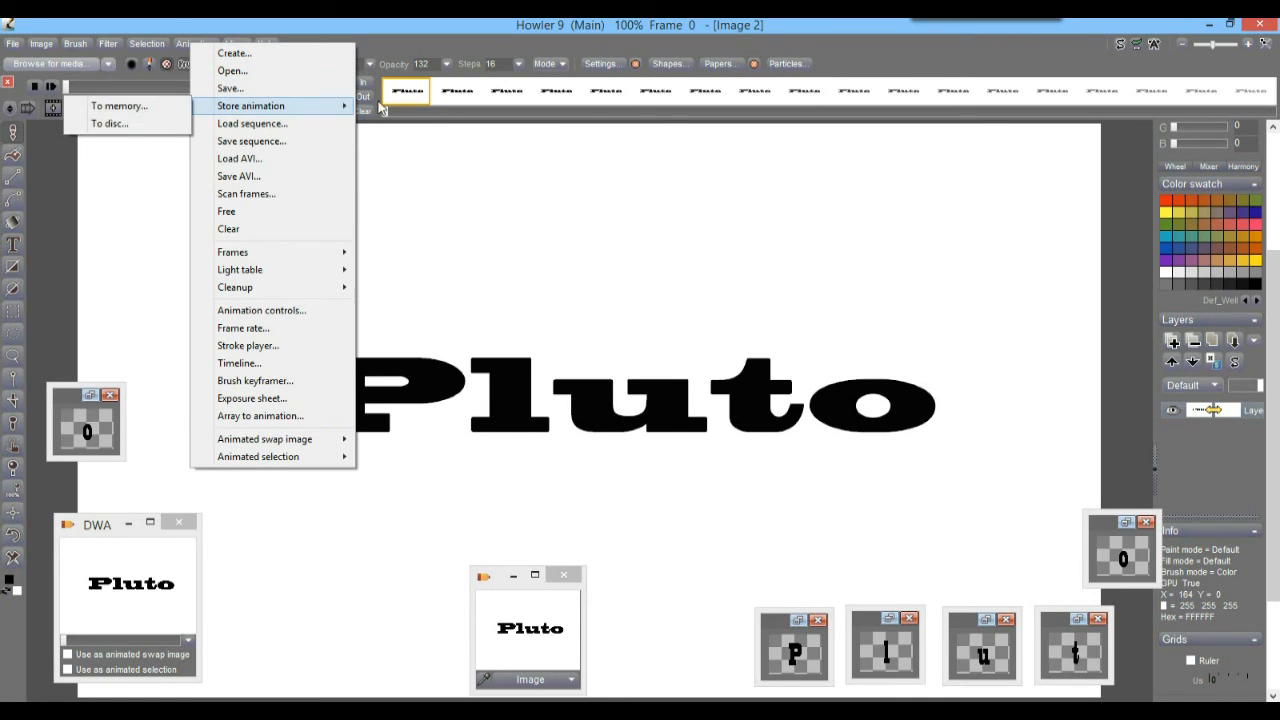
click(143, 123)
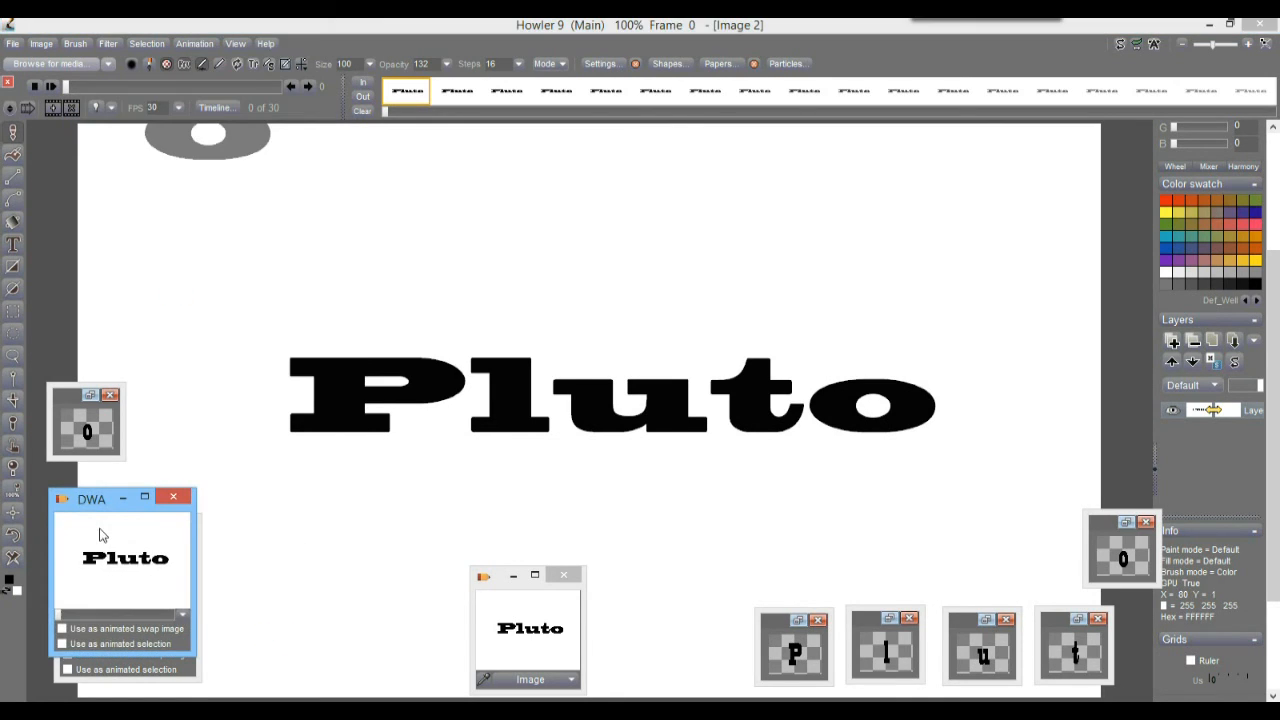
drag(81, 503, 288, 533)
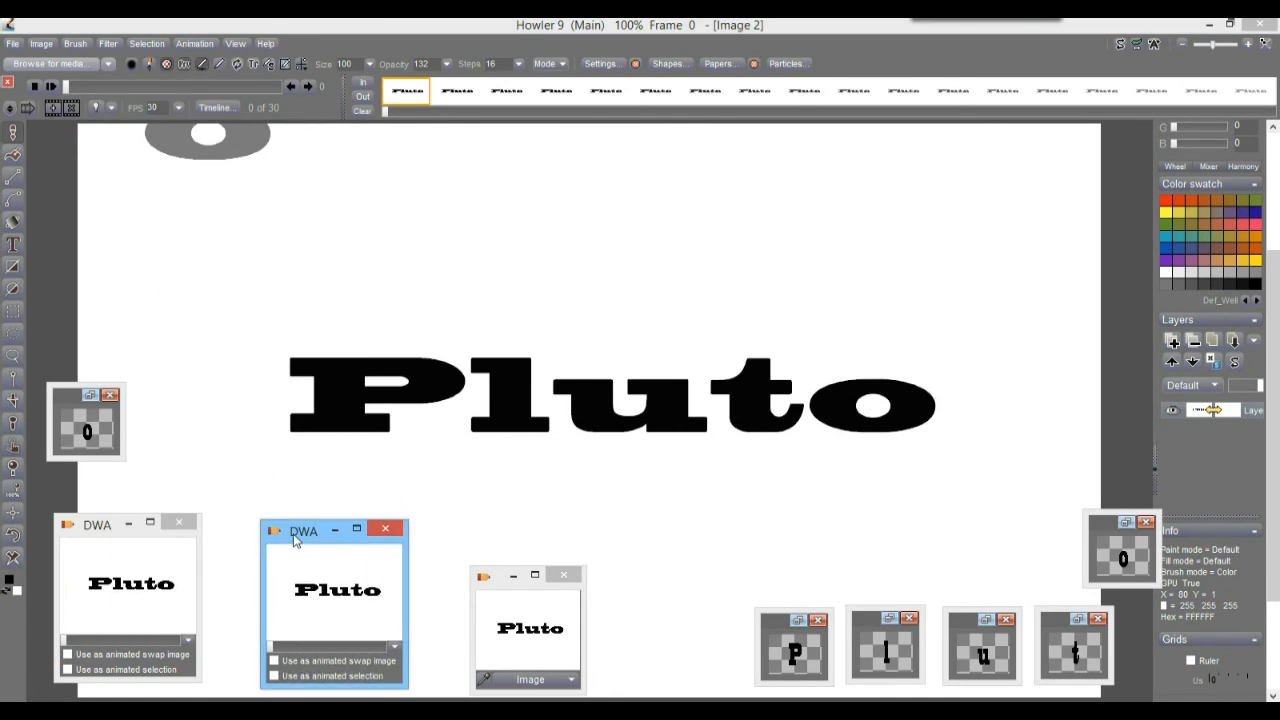
Step: Load the stored flying-letters animation over the current one and scrub through it
click(140, 591)
click(683, 417)
mouse_move(79, 86)
mouse_down()
mouse_move(147, 86)
mouse_move(64, 93)
mouse_up()
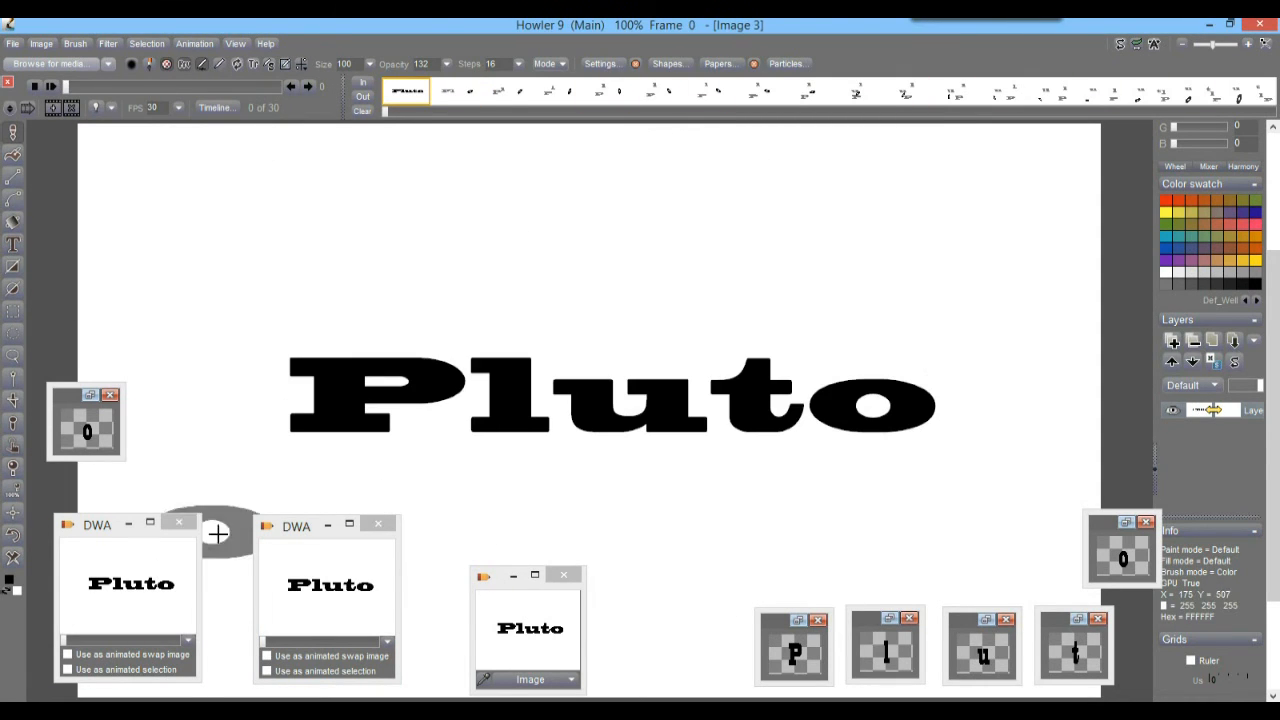
Step: Load the stored fading title animation as the current animation and scrub through its frames
click(350, 591)
click(685, 420)
drag(73, 86, 3, 93)
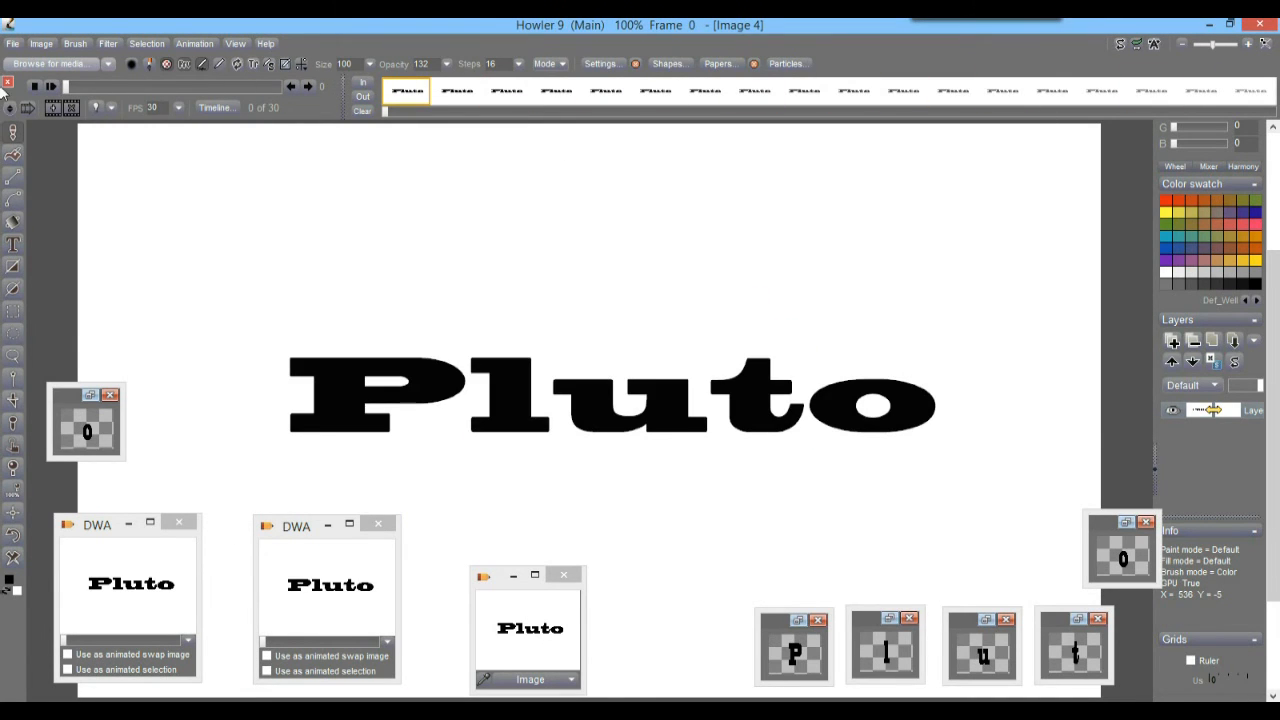
double_click(330, 588)
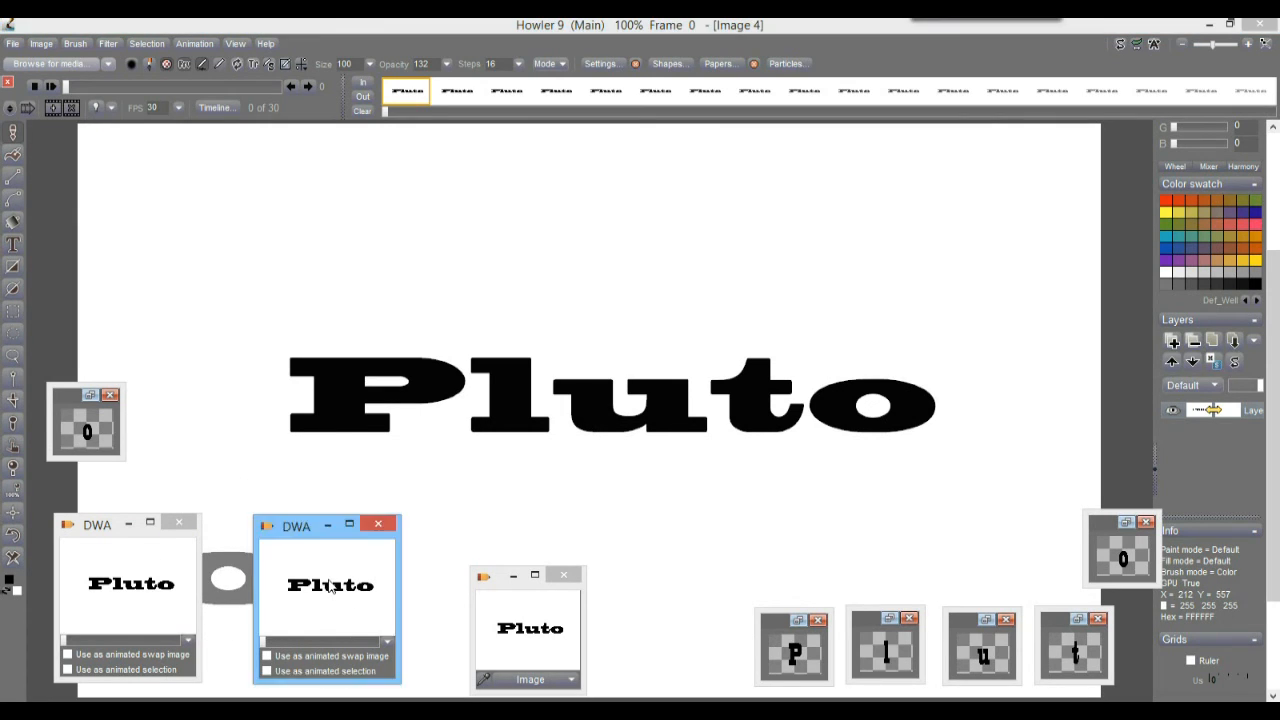
click(686, 420)
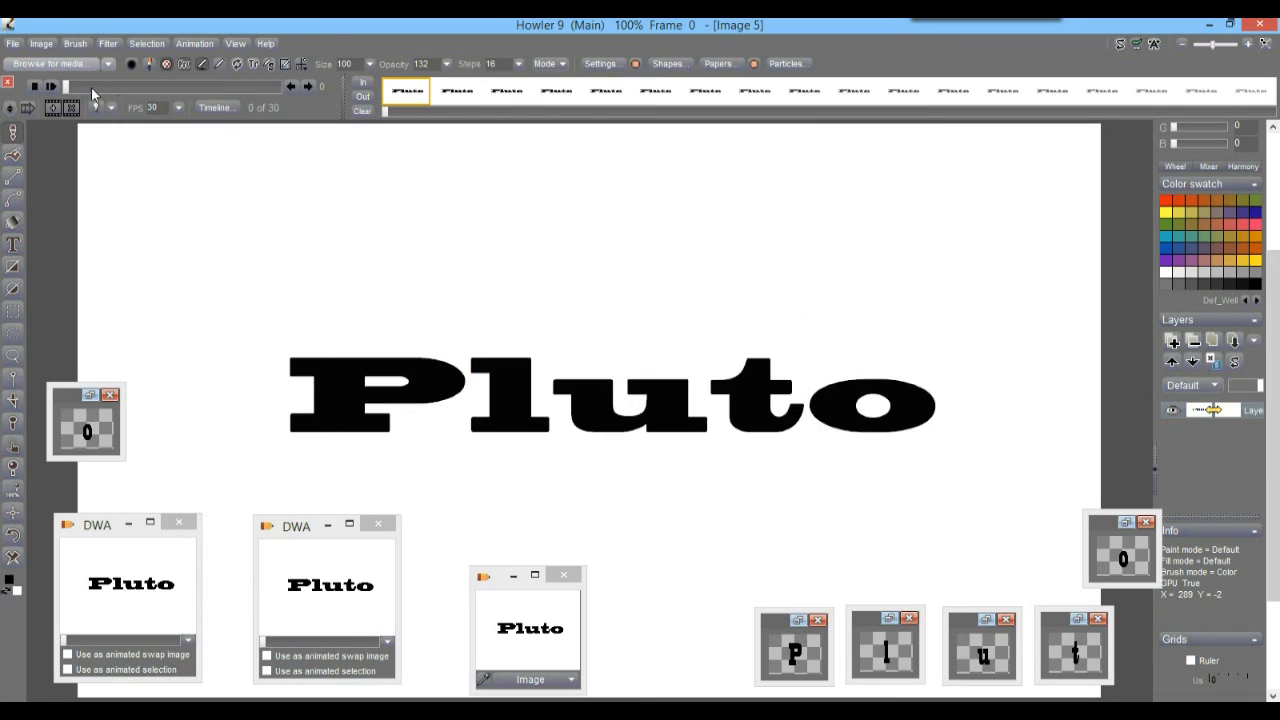
drag(68, 88, 10, 99)
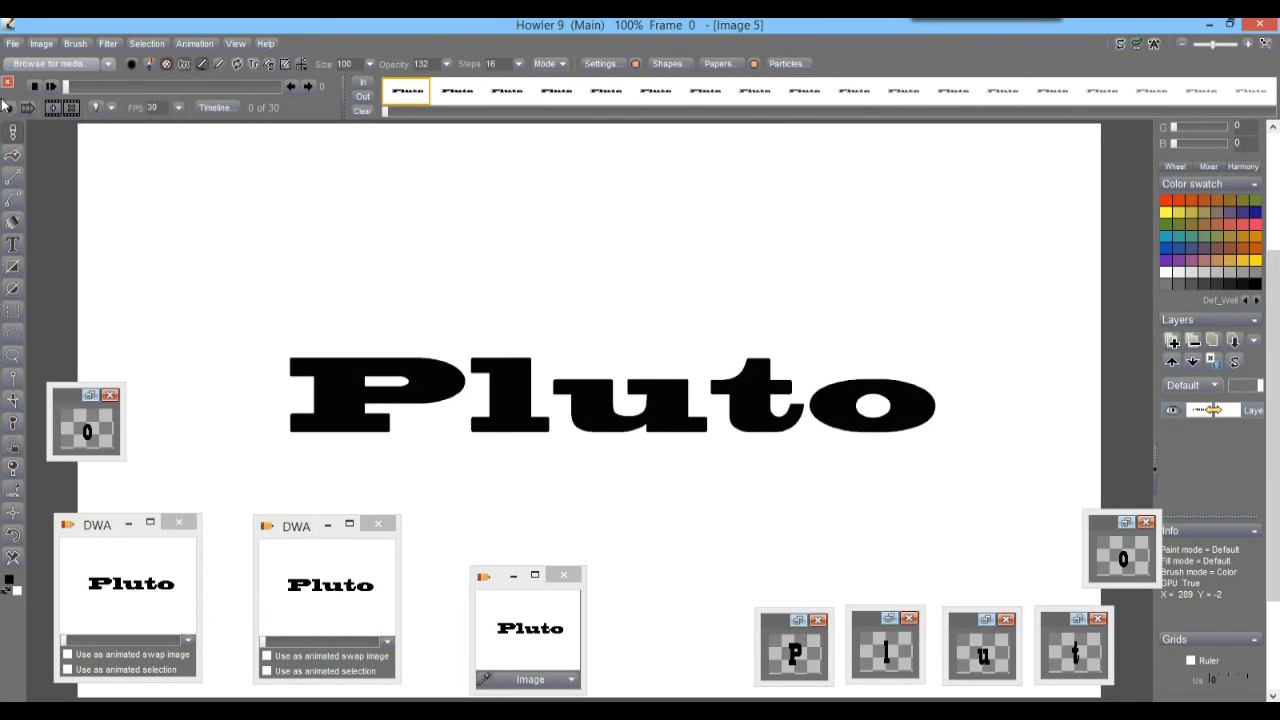
Step: Use the stored flying-letters animation as the animated swap image and turn on swap mixing, scrubbing to check the blend
click(68, 655)
drag(92, 86, 61, 79)
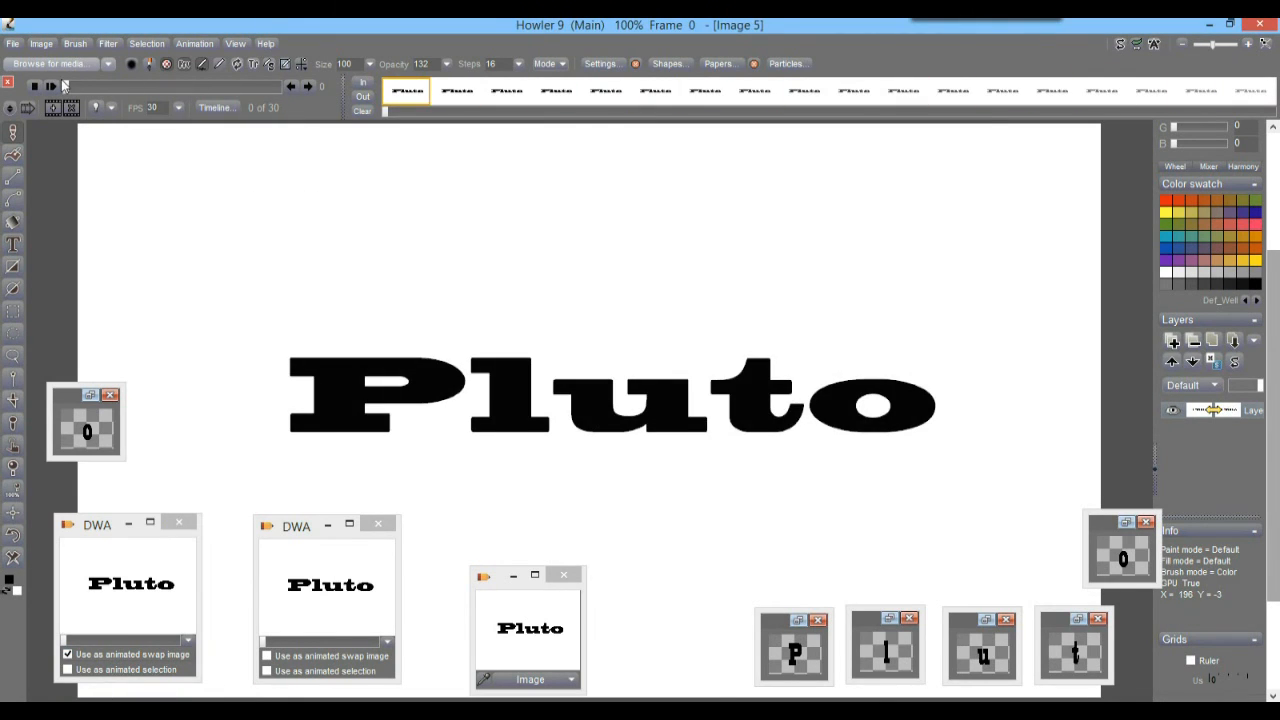
click(1273, 144)
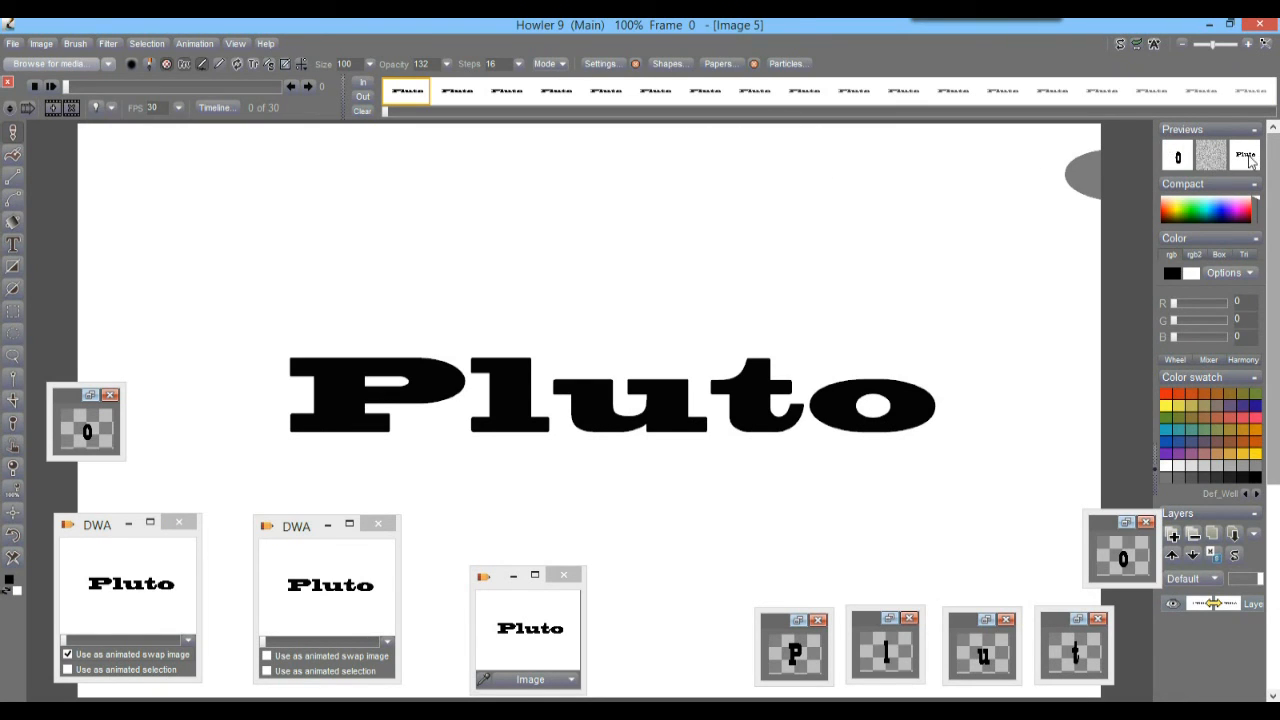
click(1248, 161)
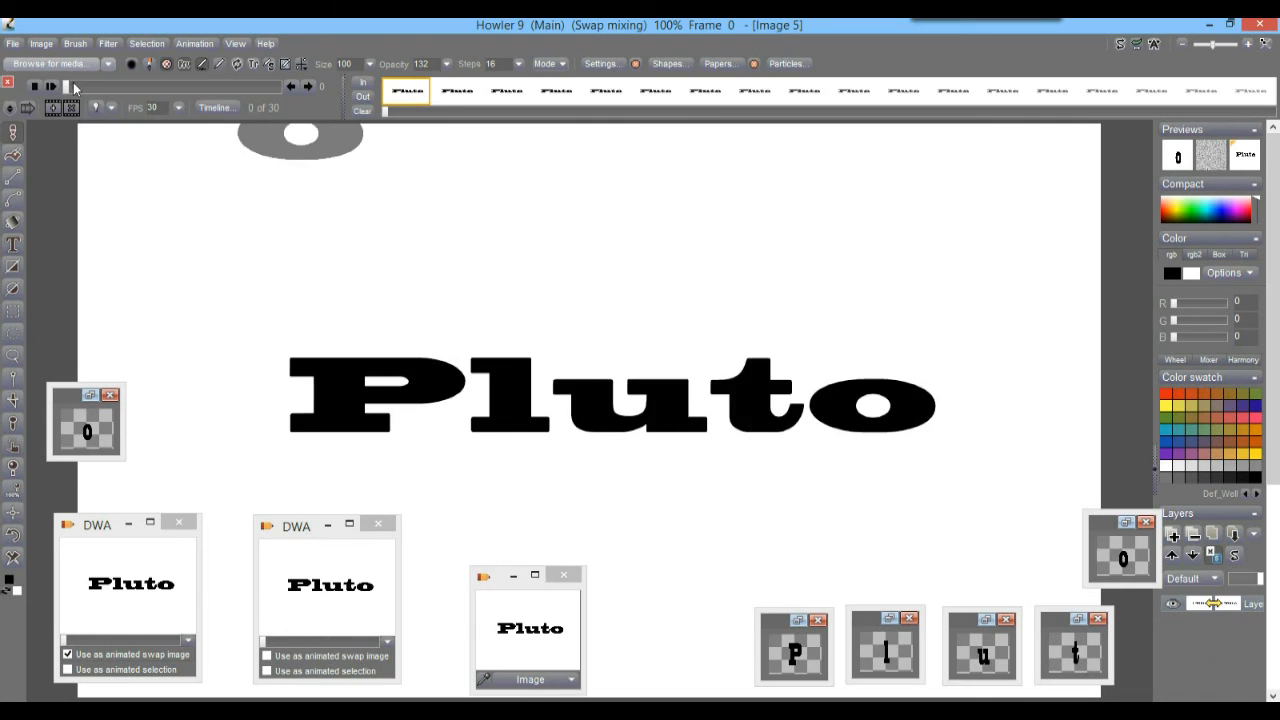
click(73, 84)
drag(80, 91, 6, 102)
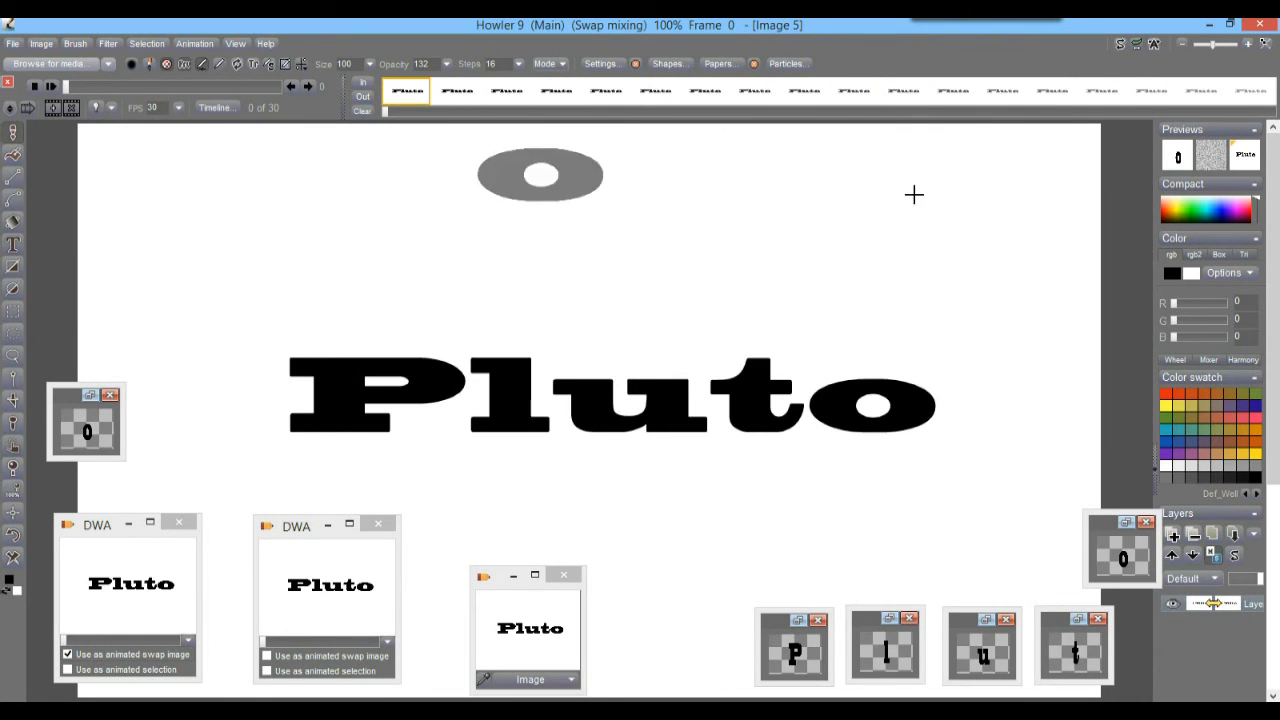
click(1250, 158)
right_click(1247, 153)
mouse_move(1248, 212)
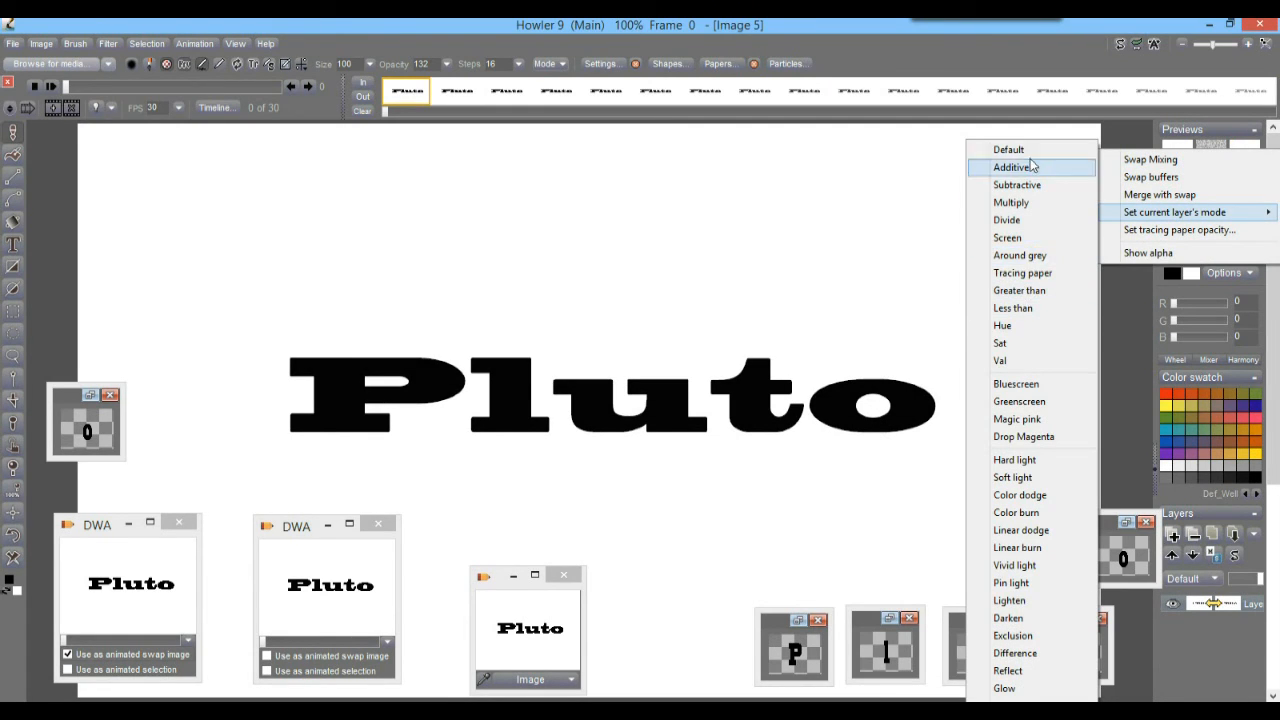
click(374, 24)
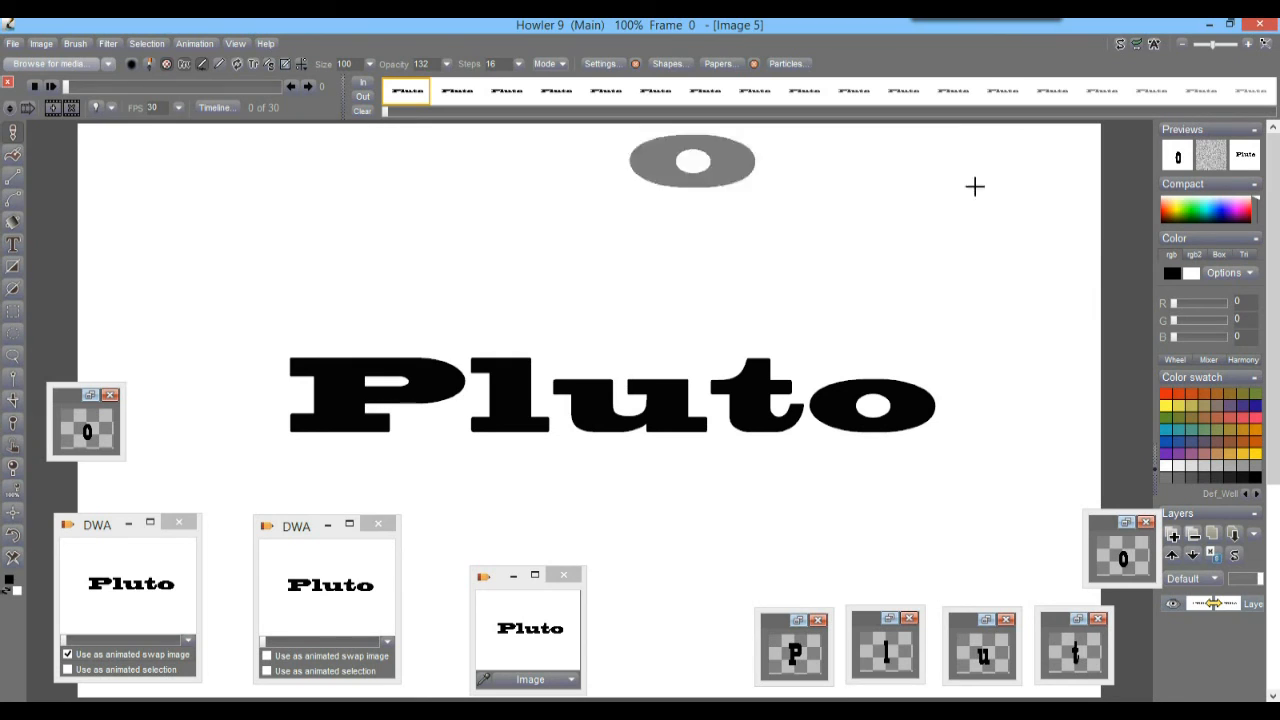
click(1251, 161)
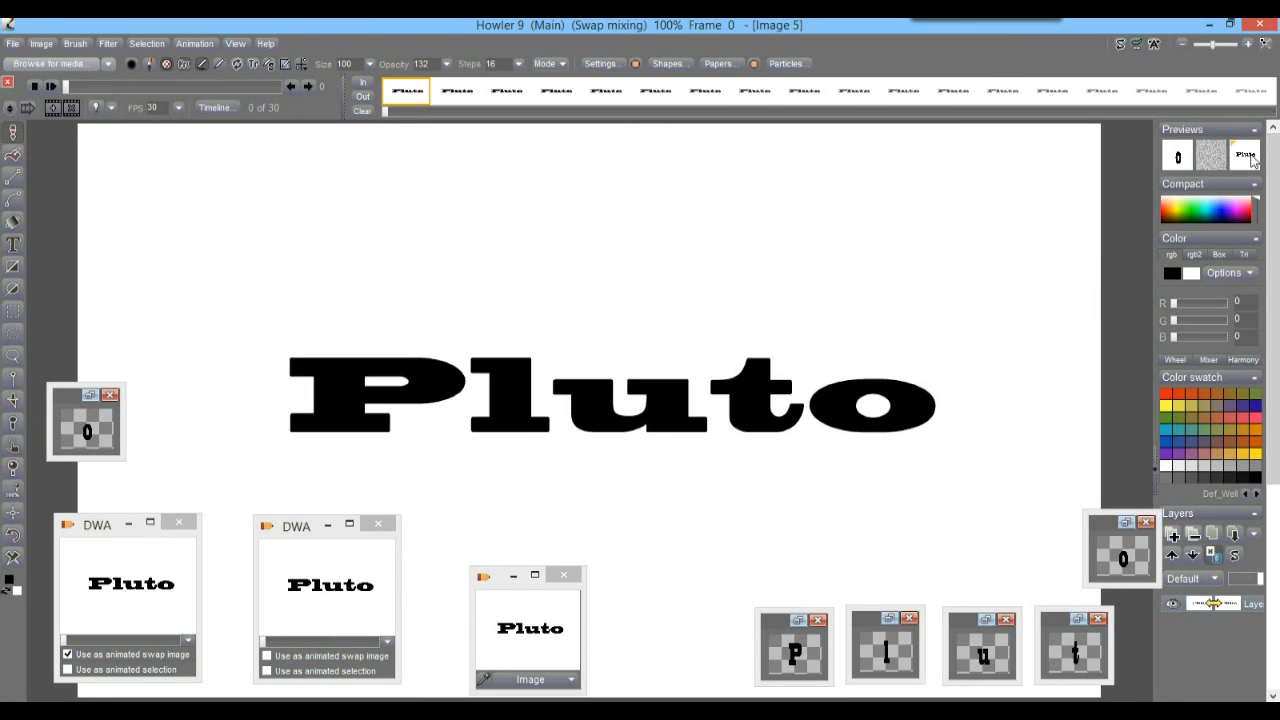
right_click(1251, 161)
click(622, 25)
Step: Go to frame 22 and set the current layer's mode for swap mixing to Greater than
drag(67, 87, 230, 95)
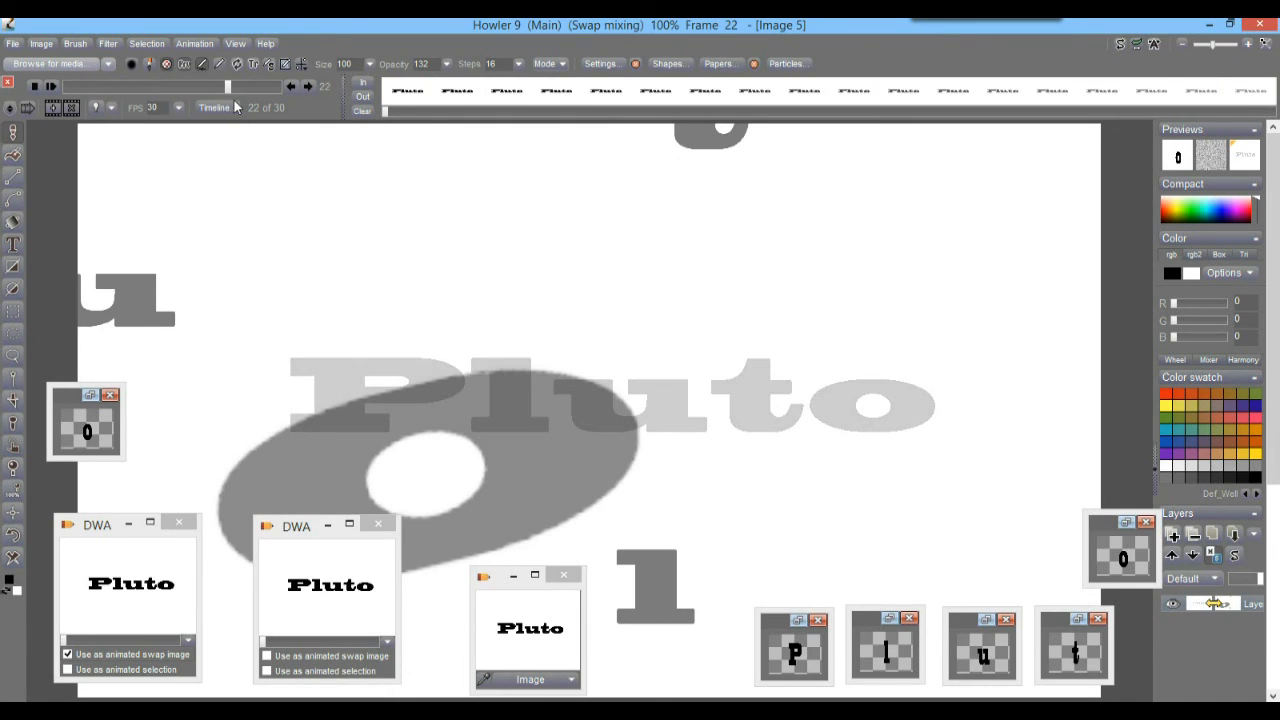
right_click(1252, 164)
mouse_move(1241, 223)
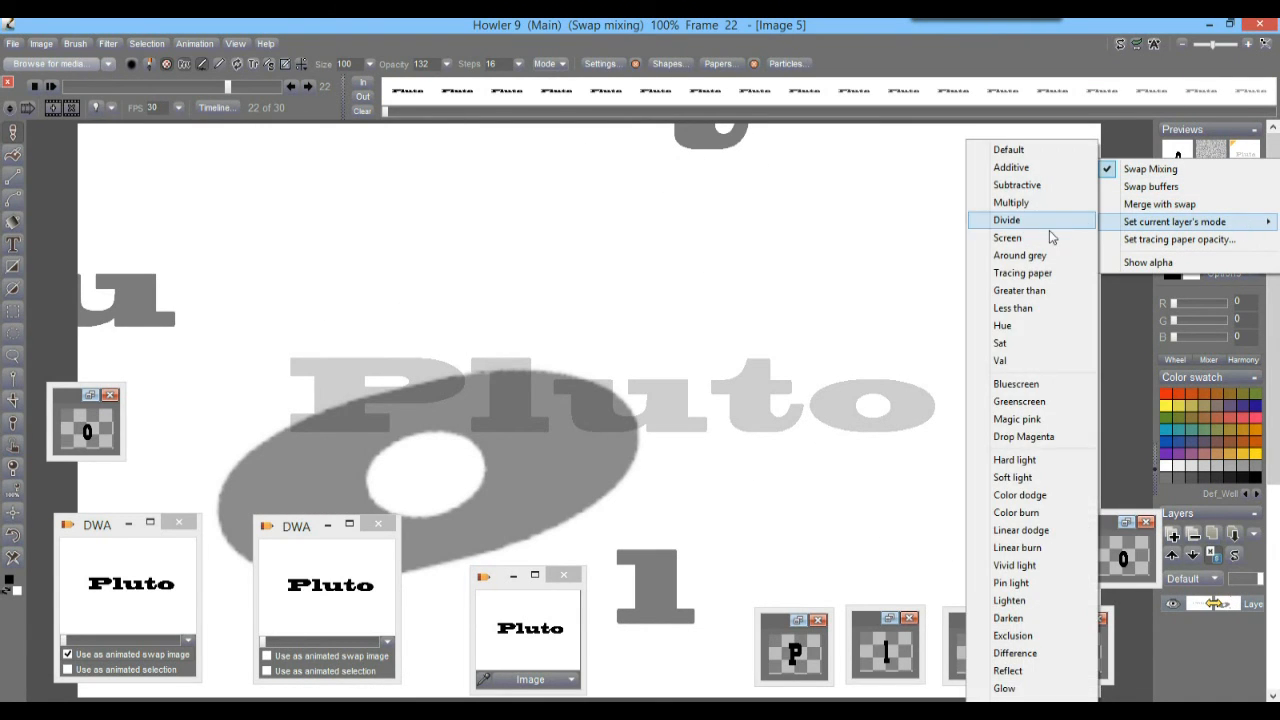
click(1040, 290)
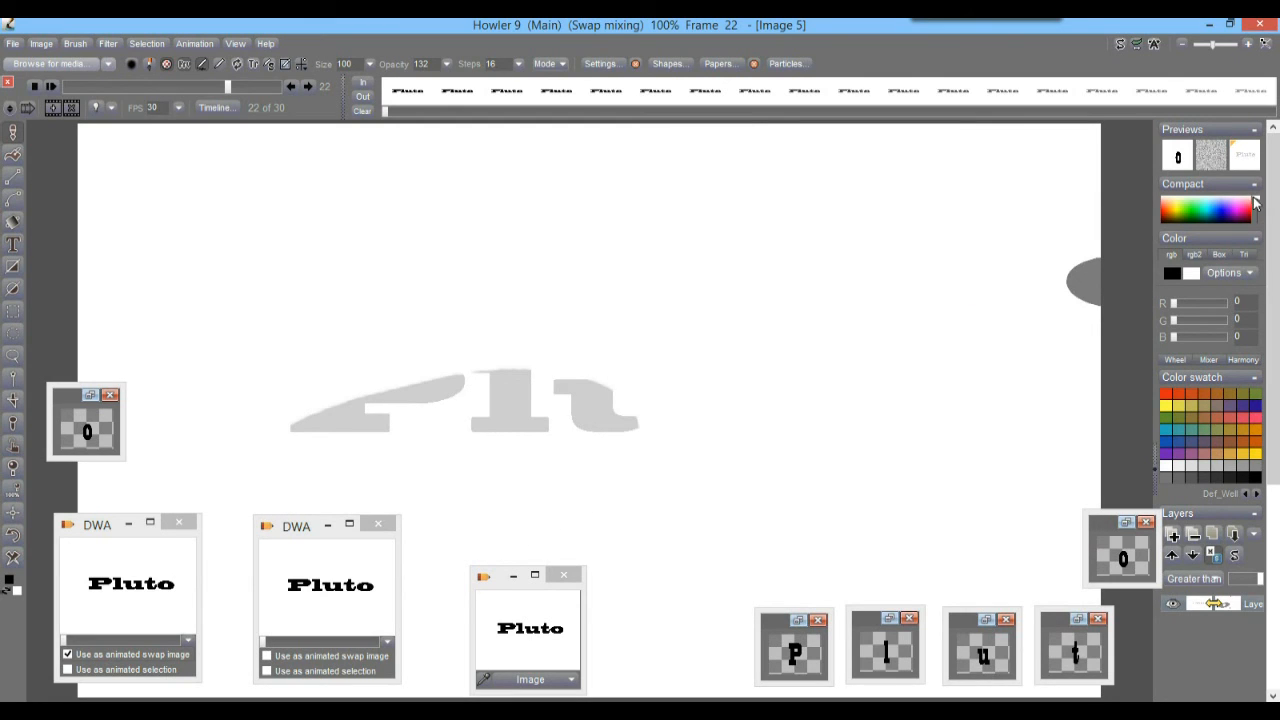
Step: Try the Screen mode on the current layer for swap mixing
right_click(1252, 166)
mouse_move(1110, 221)
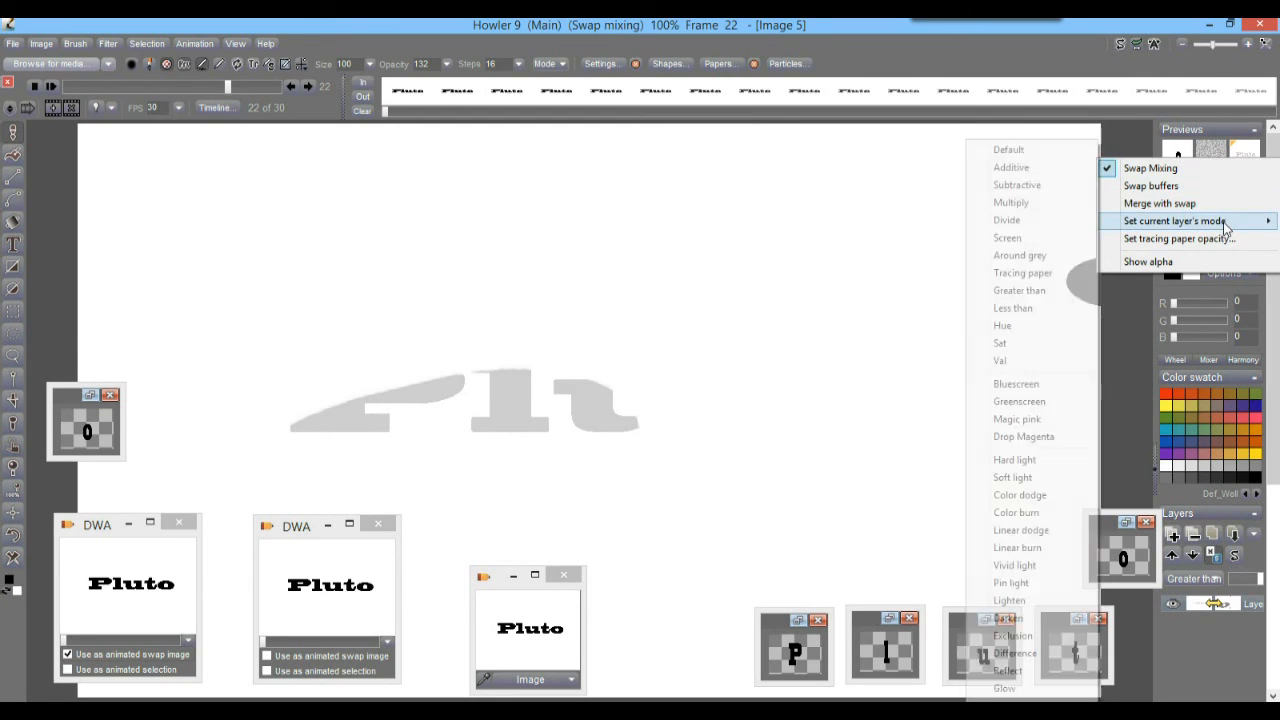
click(1030, 237)
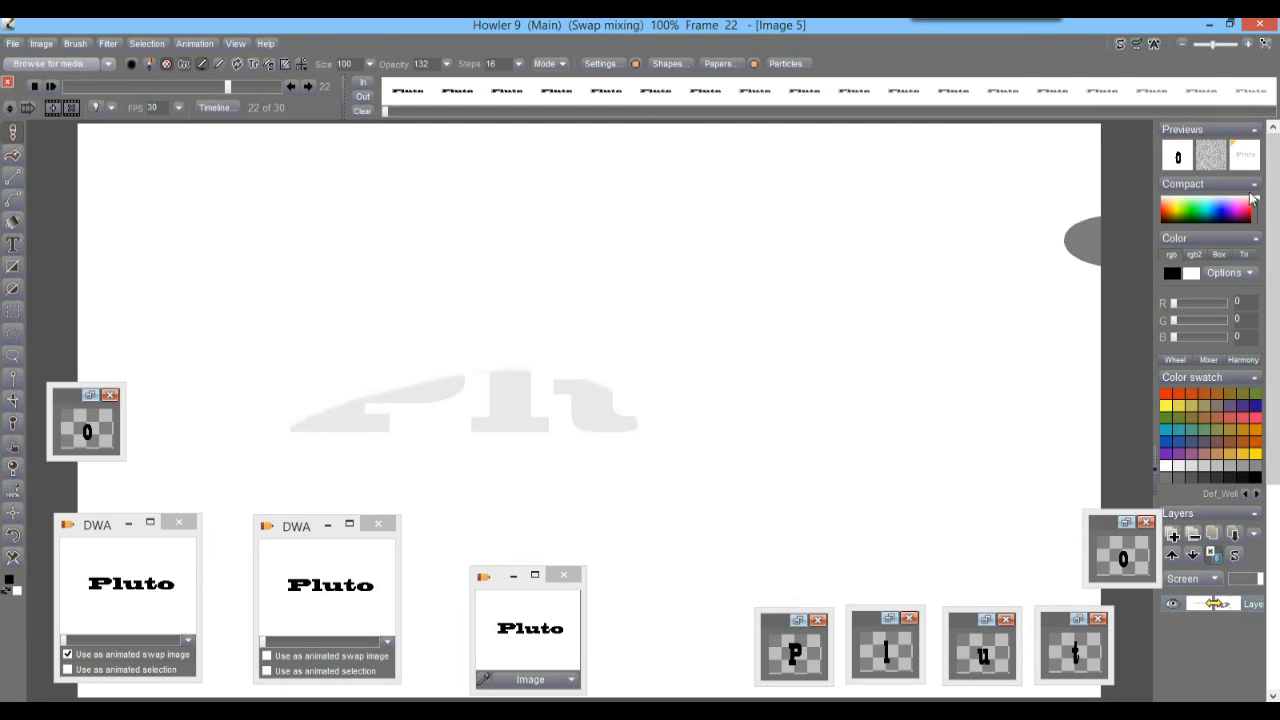
Step: Set the current layer's mode to Tracing paper for swap mixing and scrub through the frames to check the blend
right_click(1250, 165)
mouse_move(1190, 224)
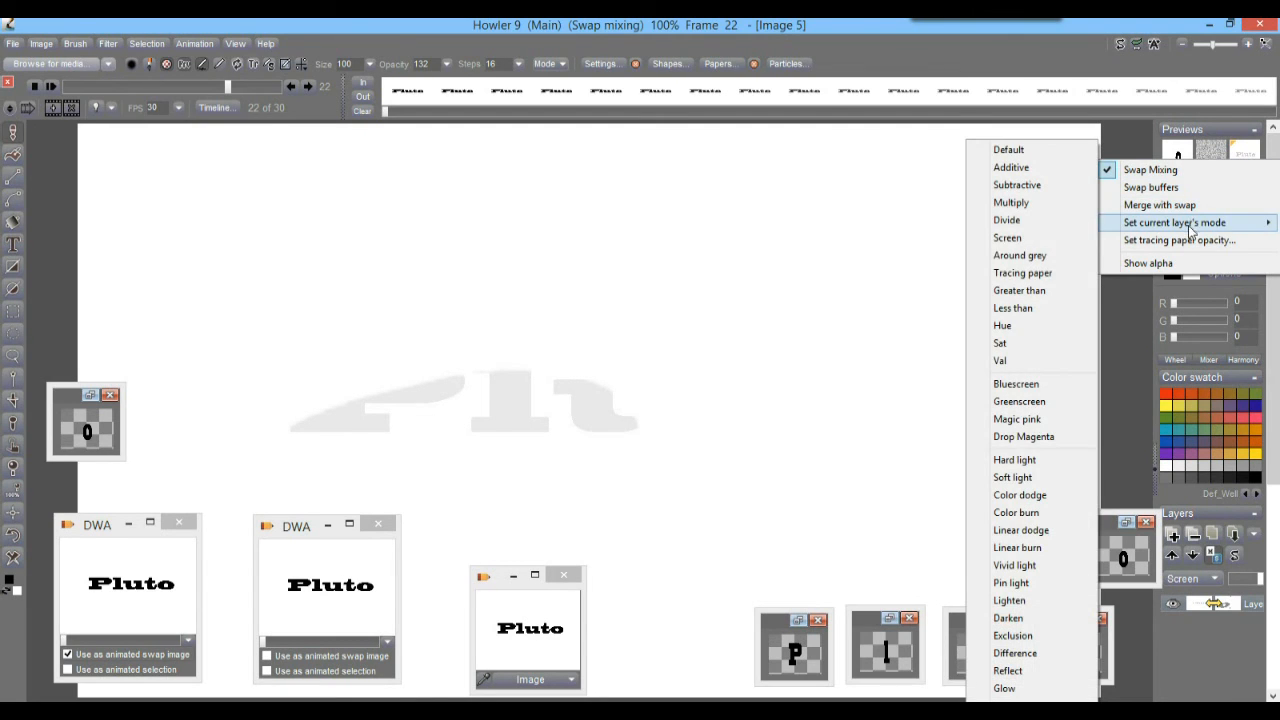
click(1057, 281)
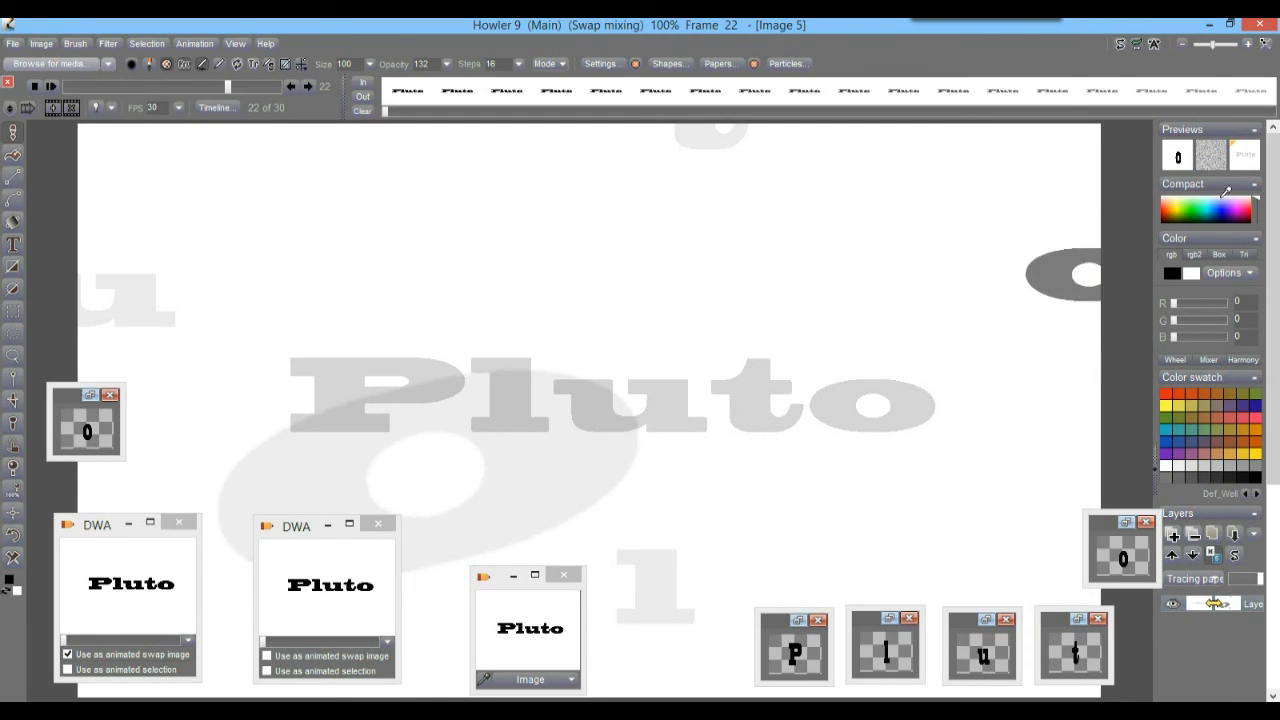
drag(141, 88, 228, 87)
Step: Merge the fading title with the swap image for all frames and return to the first frame
right_click(1240, 165)
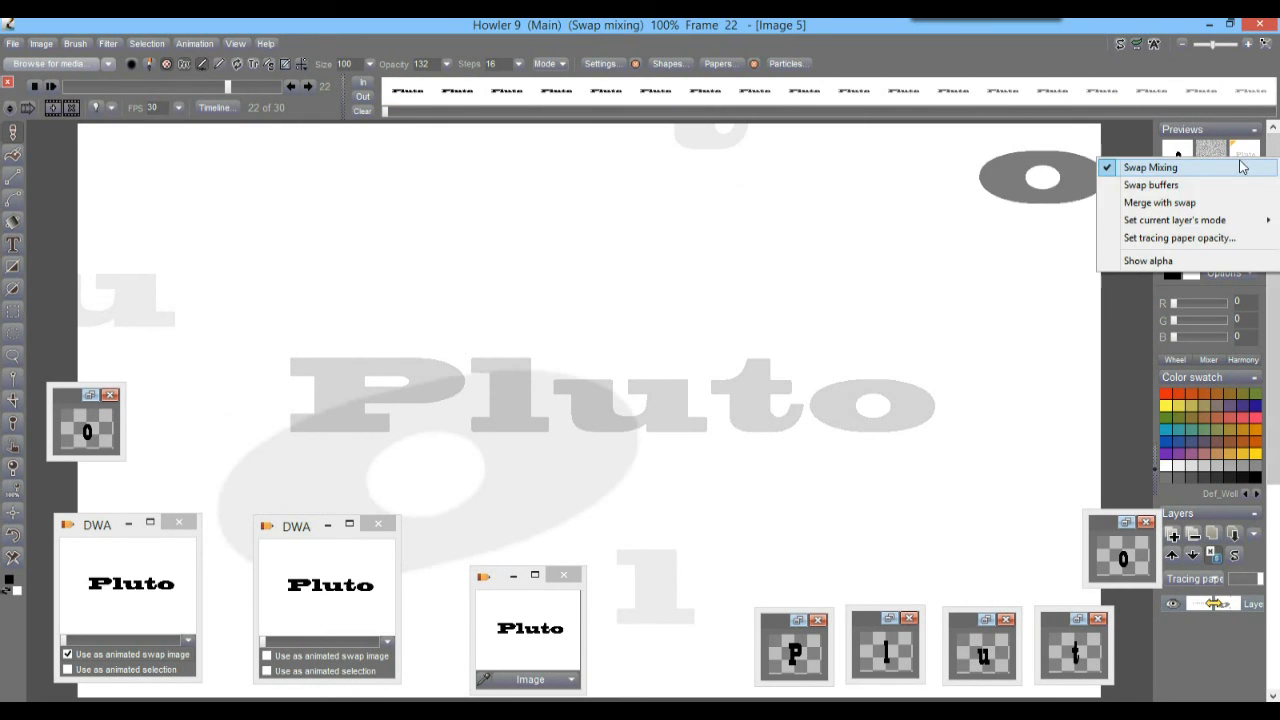
click(1160, 203)
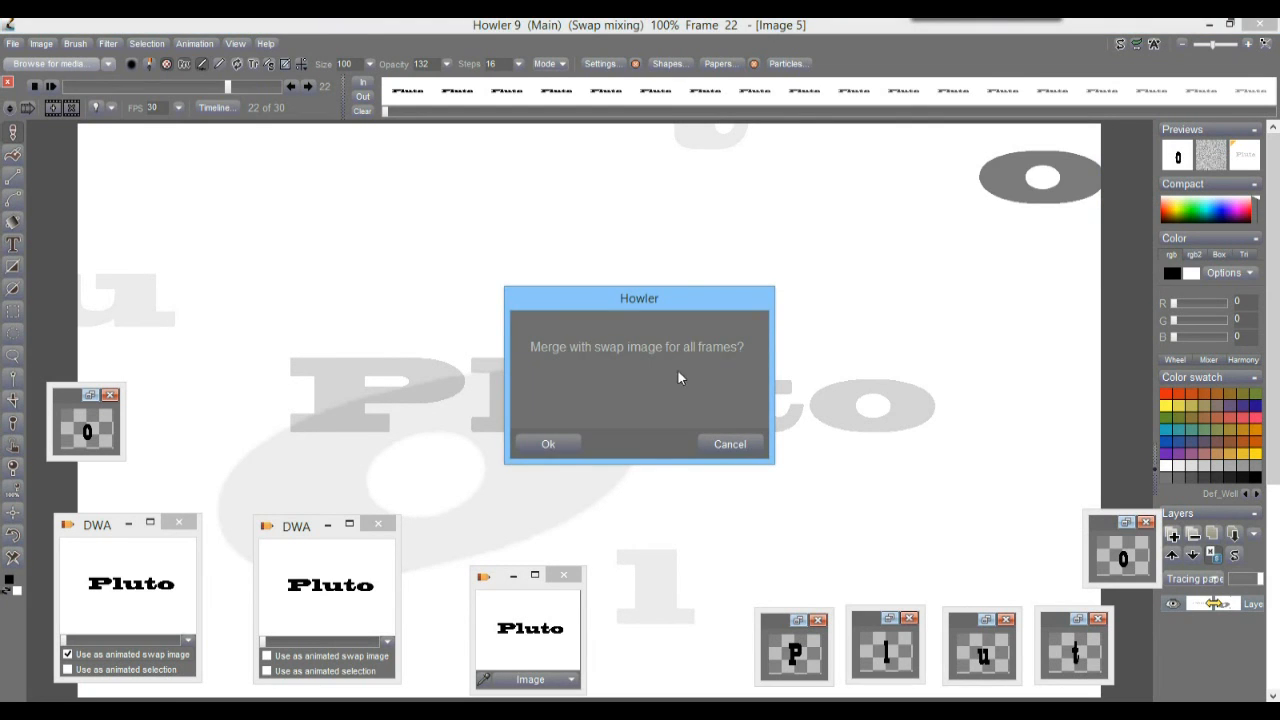
click(548, 444)
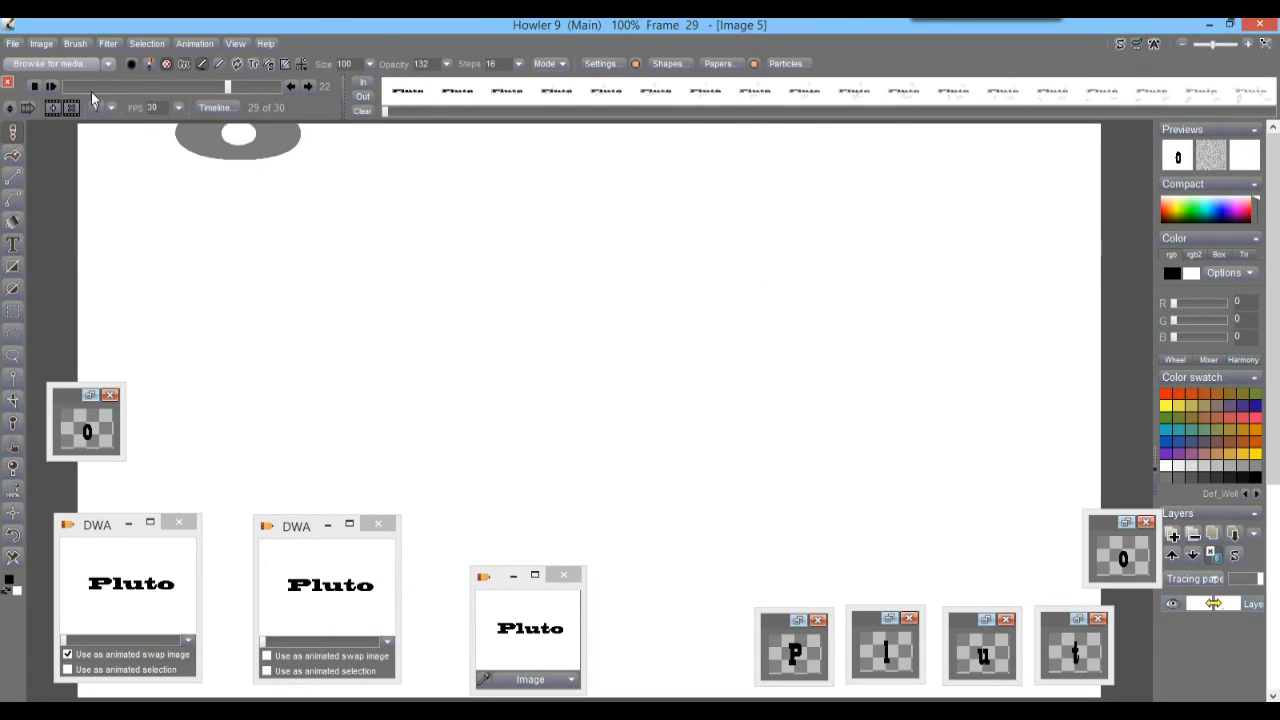
mouse_move(67, 83)
mouse_down()
mouse_move(158, 76)
mouse_move(66, 85)
mouse_up()
Step: Store the merged animation to disc and move its thumbnail window away from the other stored animations
click(194, 44)
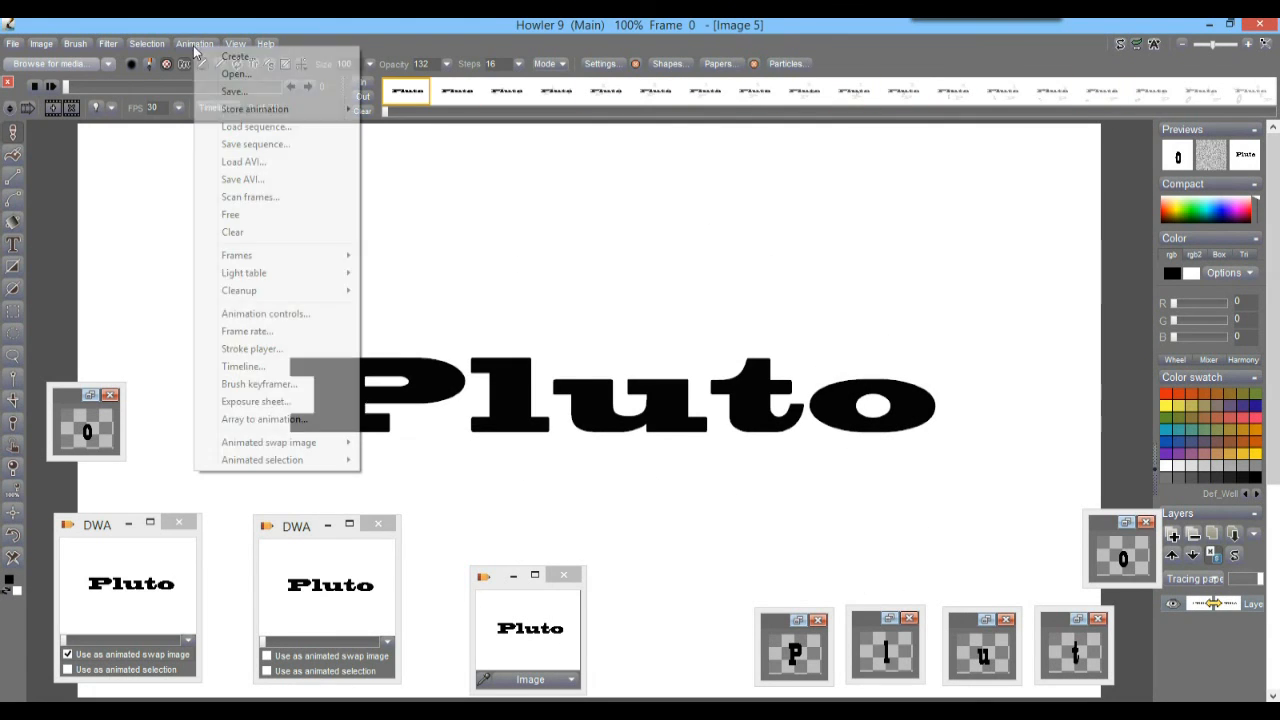
mouse_move(254, 108)
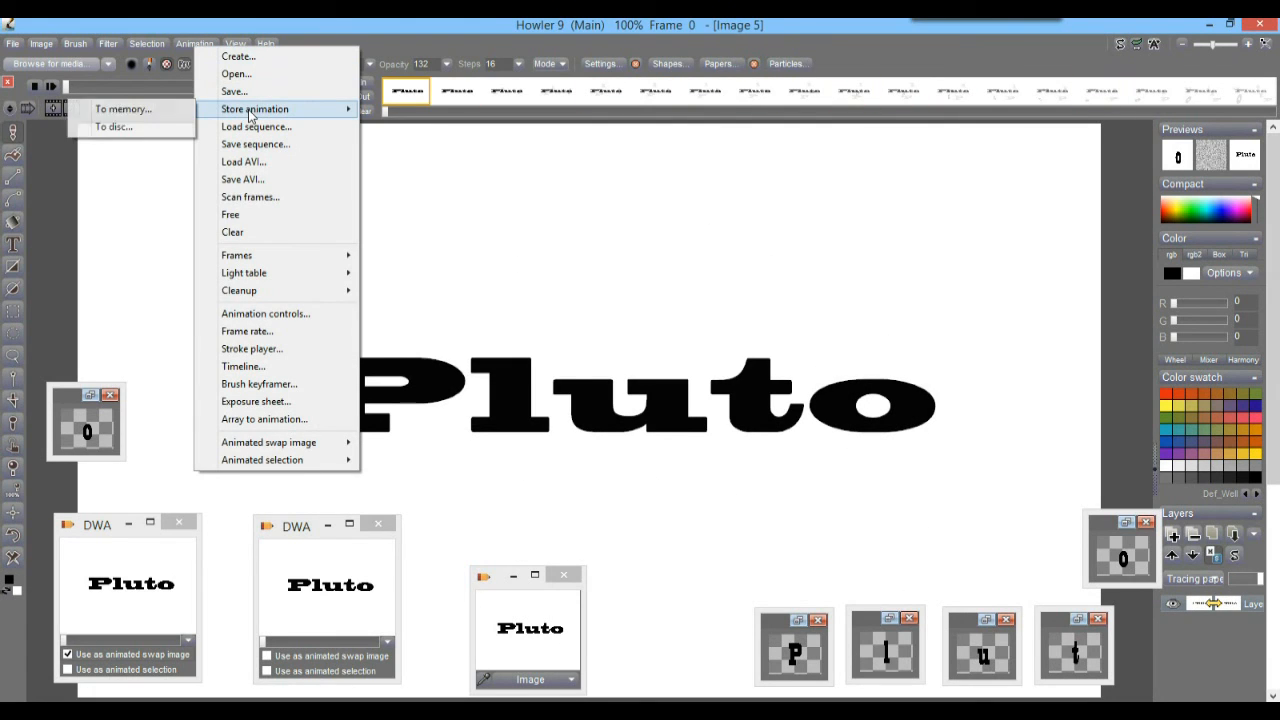
click(135, 128)
drag(92, 507, 194, 500)
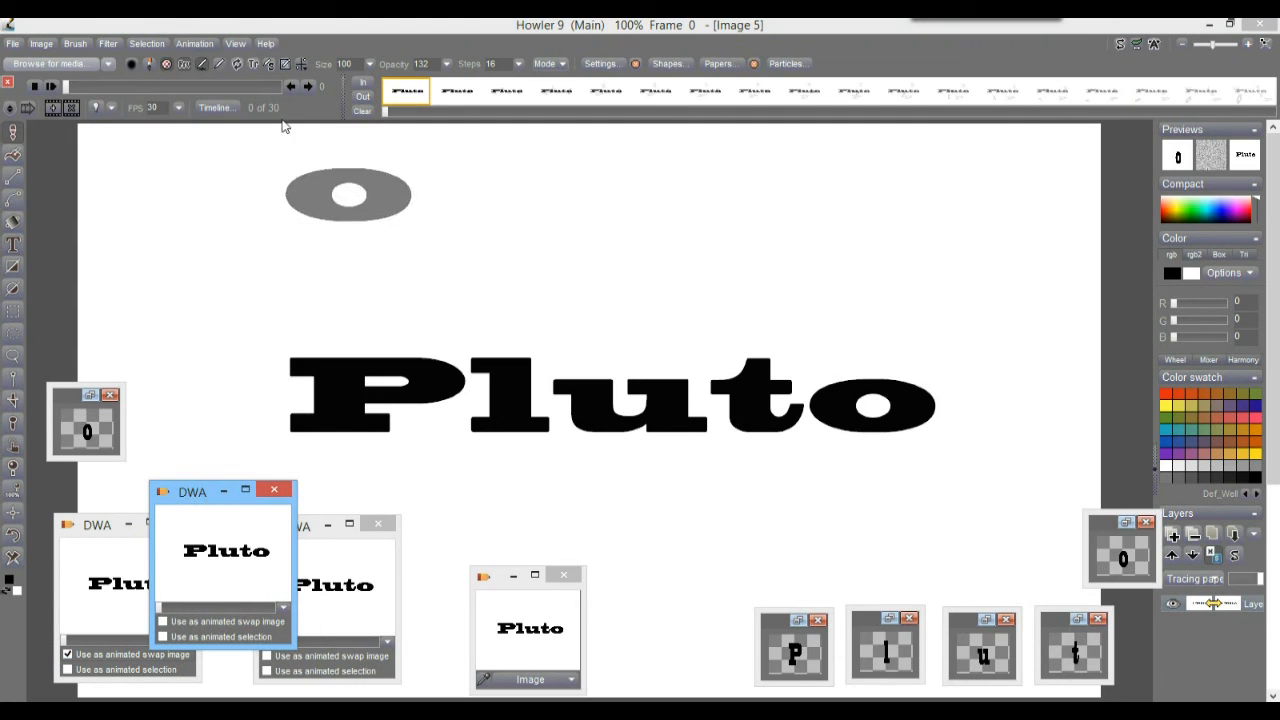
click(195, 43)
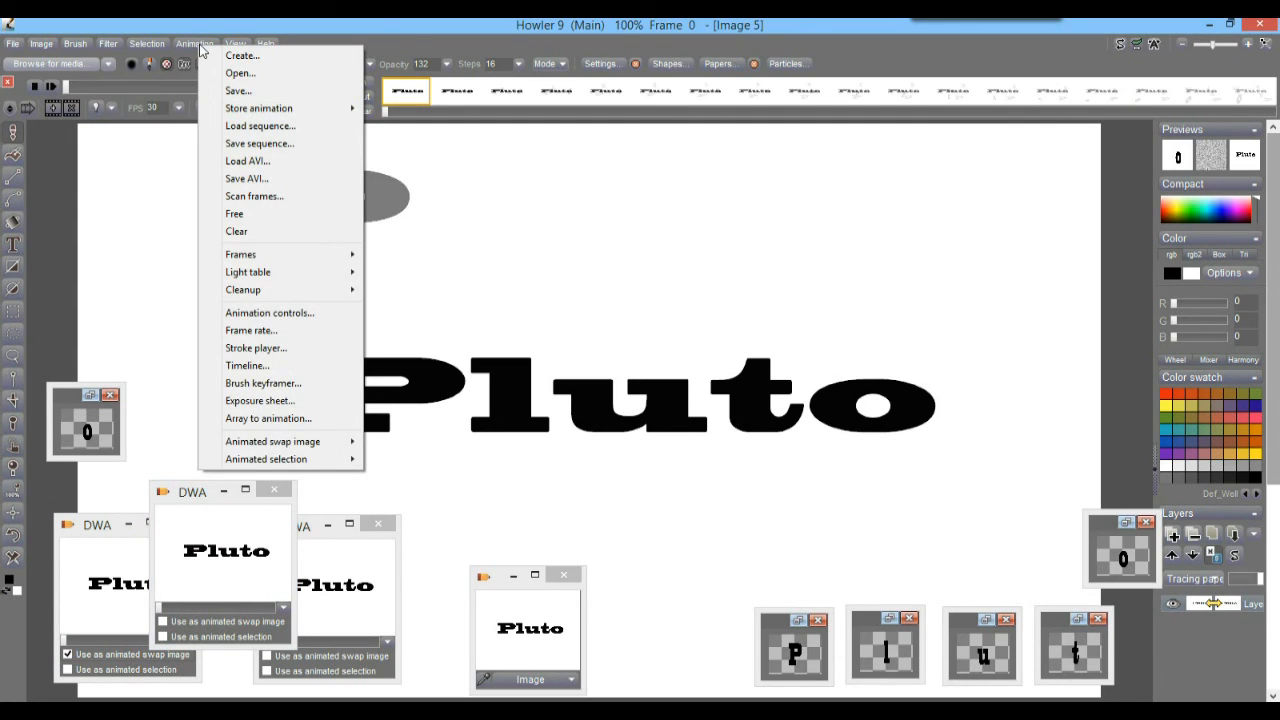
click(106, 44)
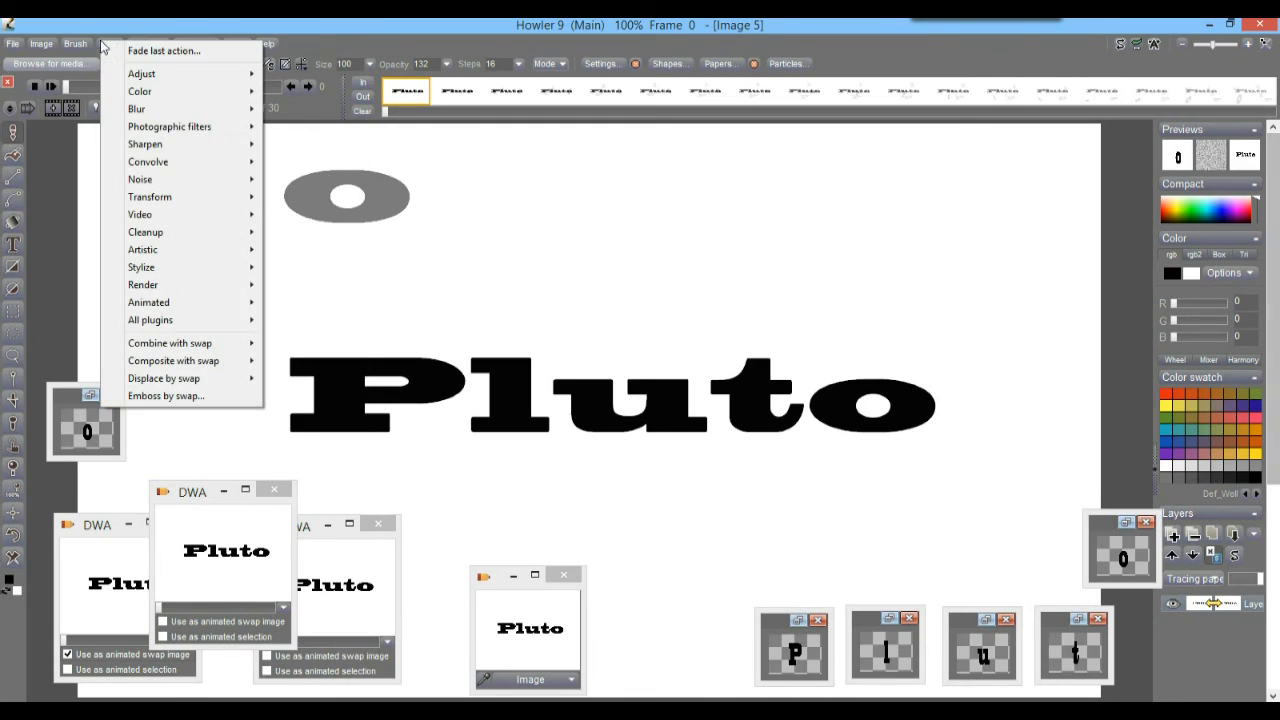
mouse_move(155, 78)
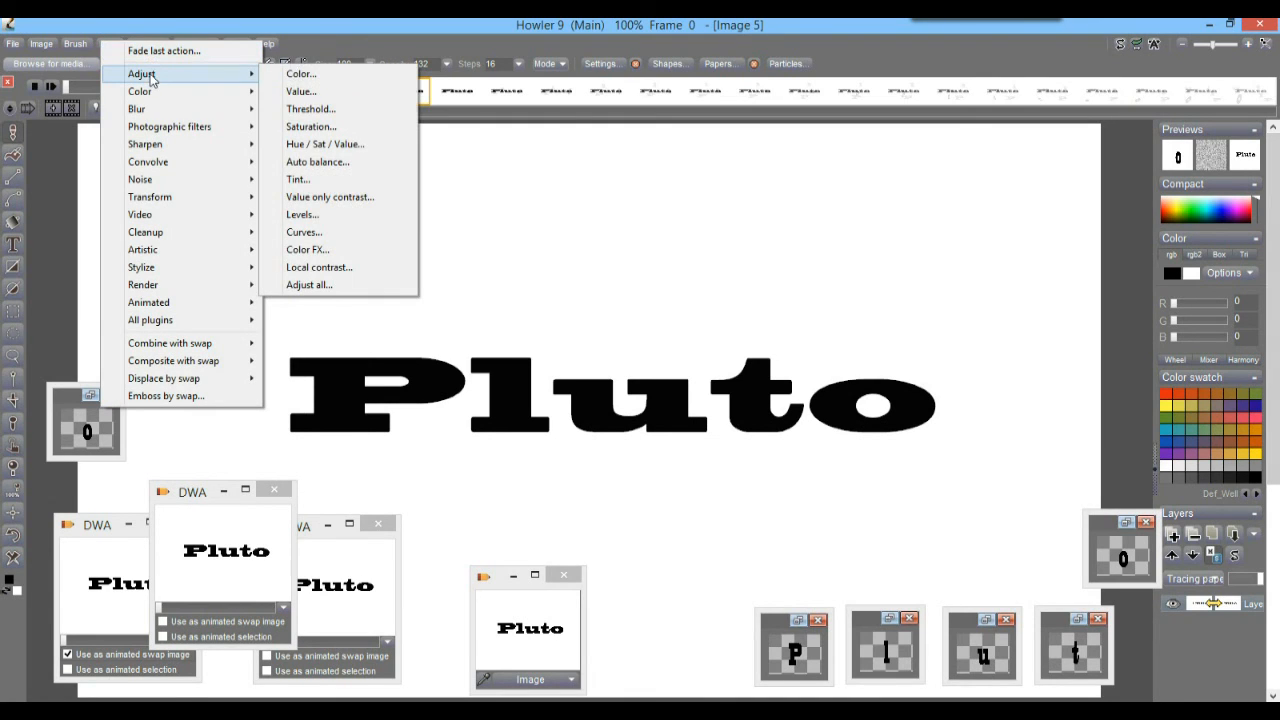
click(348, 100)
drag(576, 266, 525, 138)
click(754, 328)
Step: At frame 19, adjust Value to 97, Contrast to 106 and Gamma to 119, and apply the filter to all frames
drag(141, 88, 209, 110)
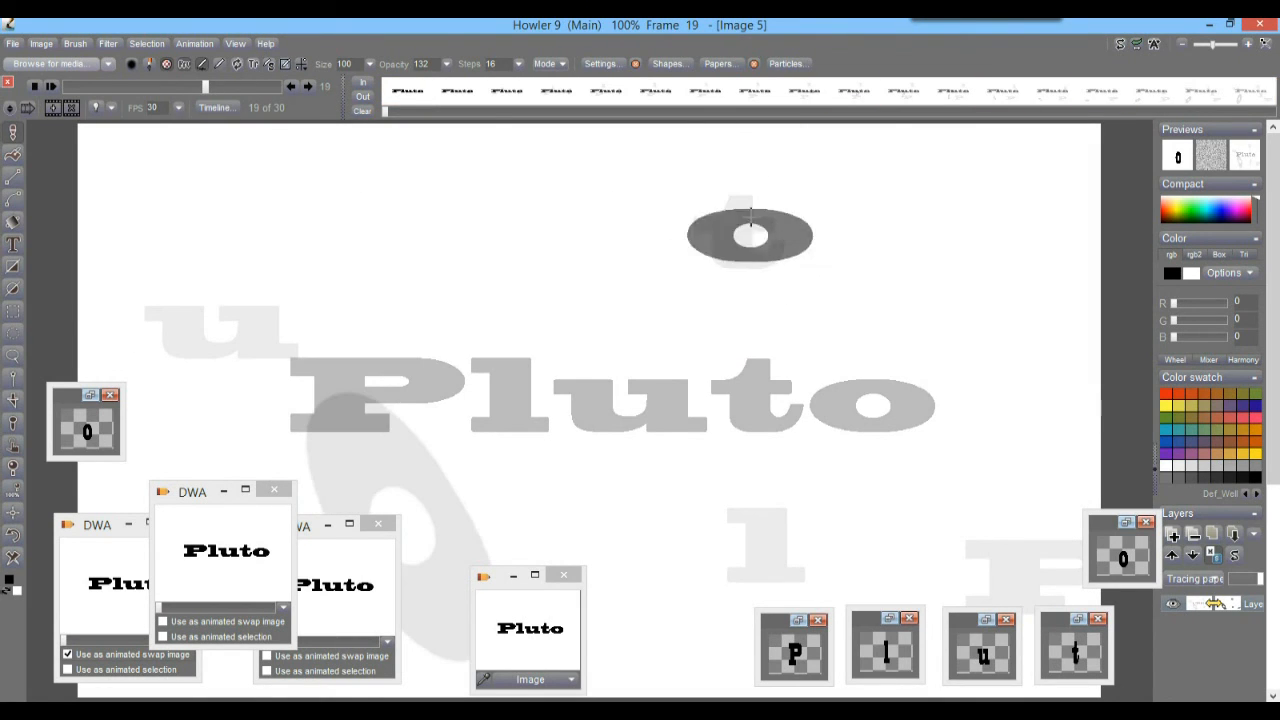
click(108, 44)
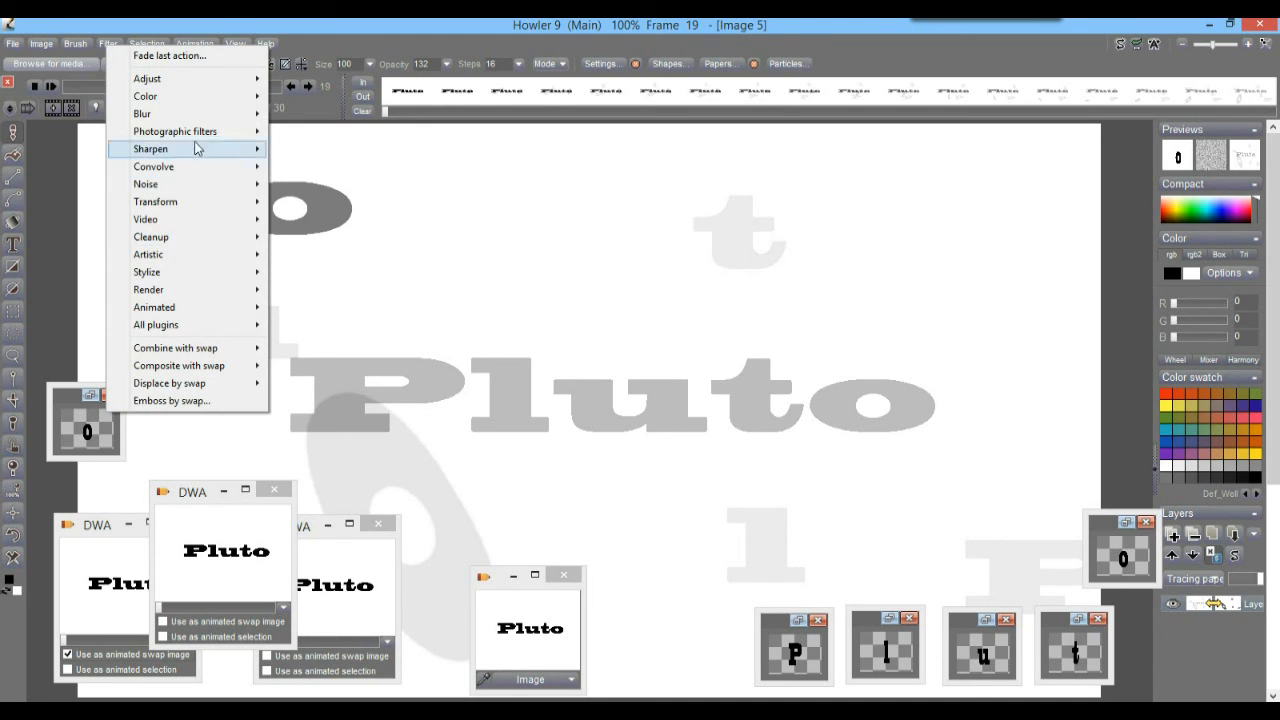
mouse_move(237, 133)
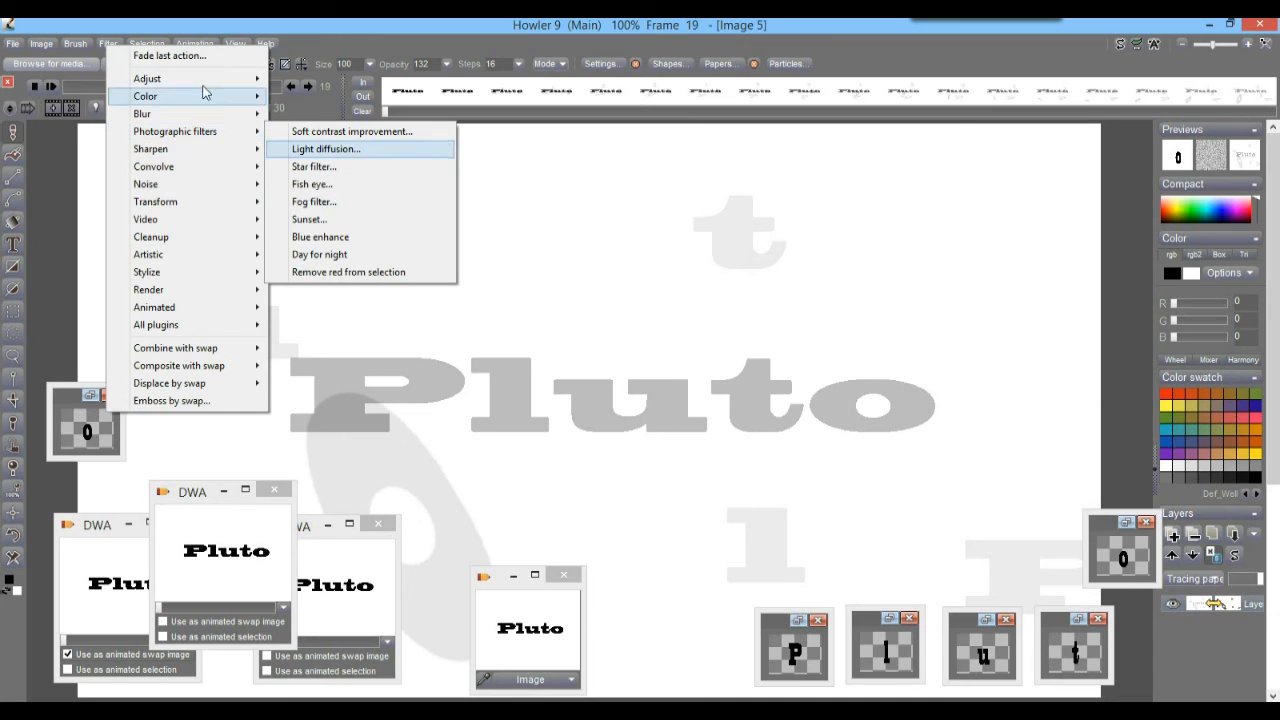
mouse_move(237, 86)
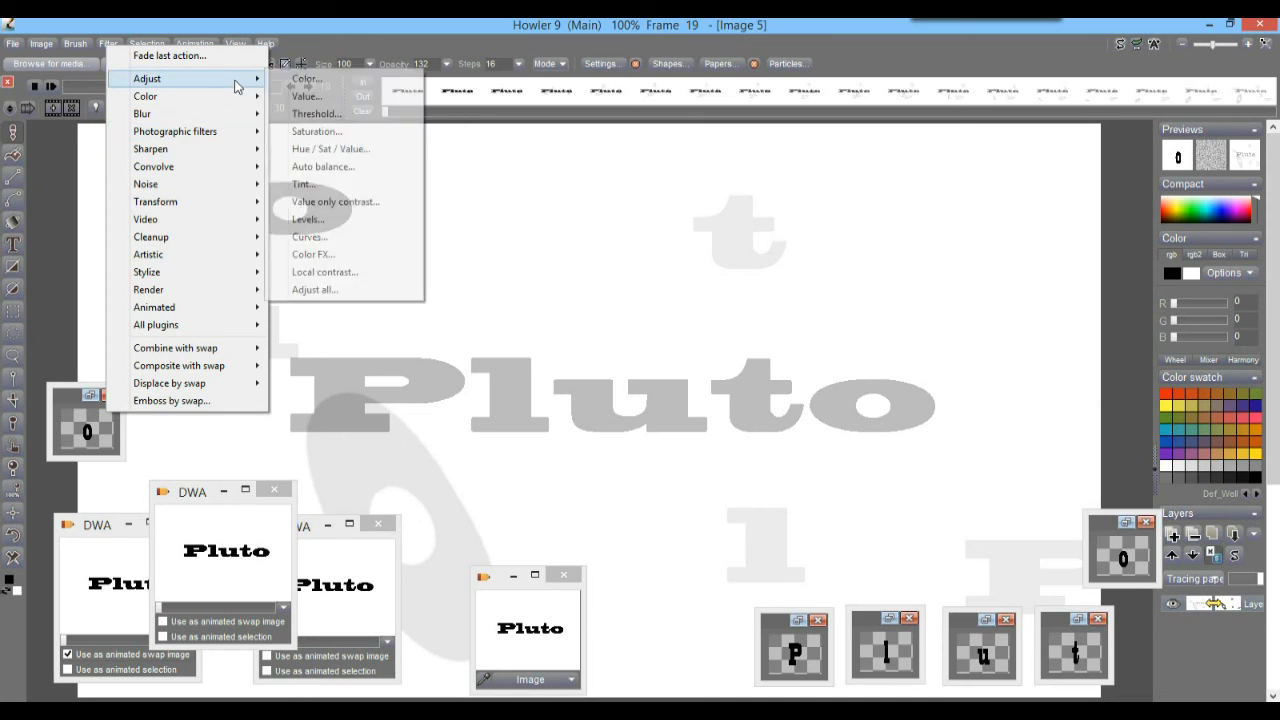
click(306, 96)
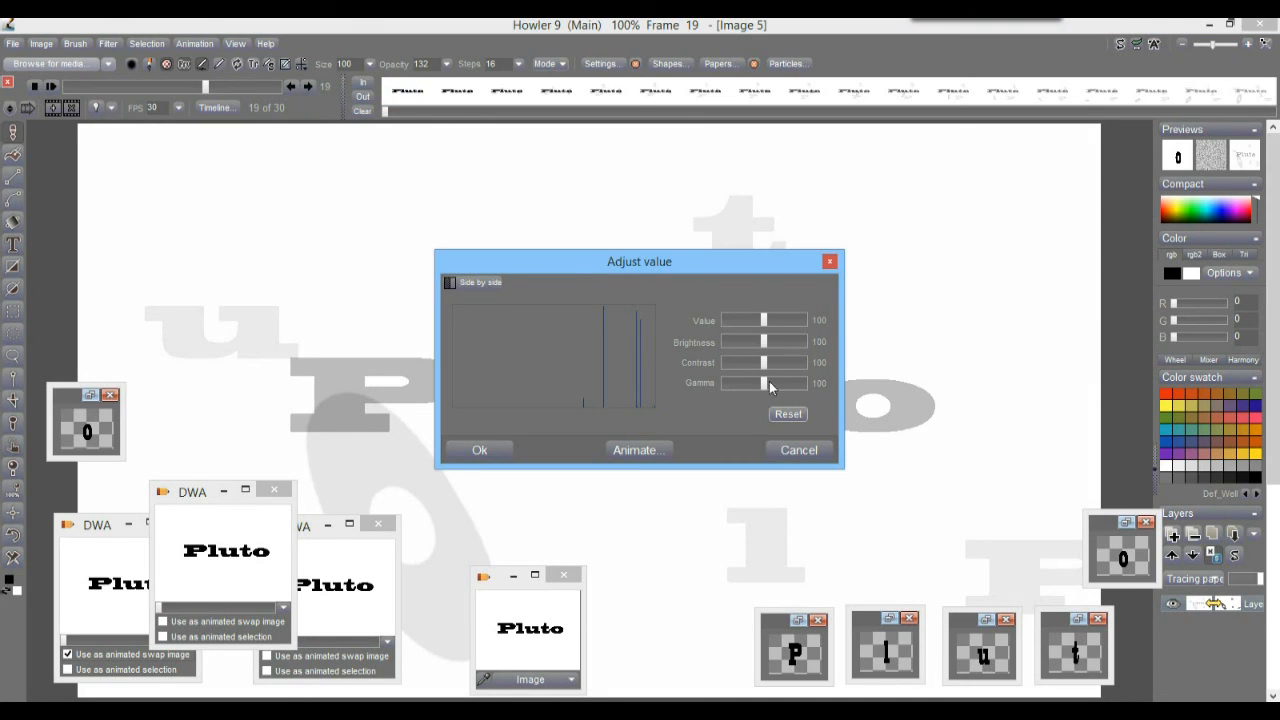
mouse_move(765, 366)
mouse_down()
mouse_move(785, 360)
mouse_move(753, 369)
mouse_move(767, 368)
mouse_move(756, 386)
mouse_move(792, 379)
mouse_move(780, 384)
mouse_up()
drag(763, 320, 765, 340)
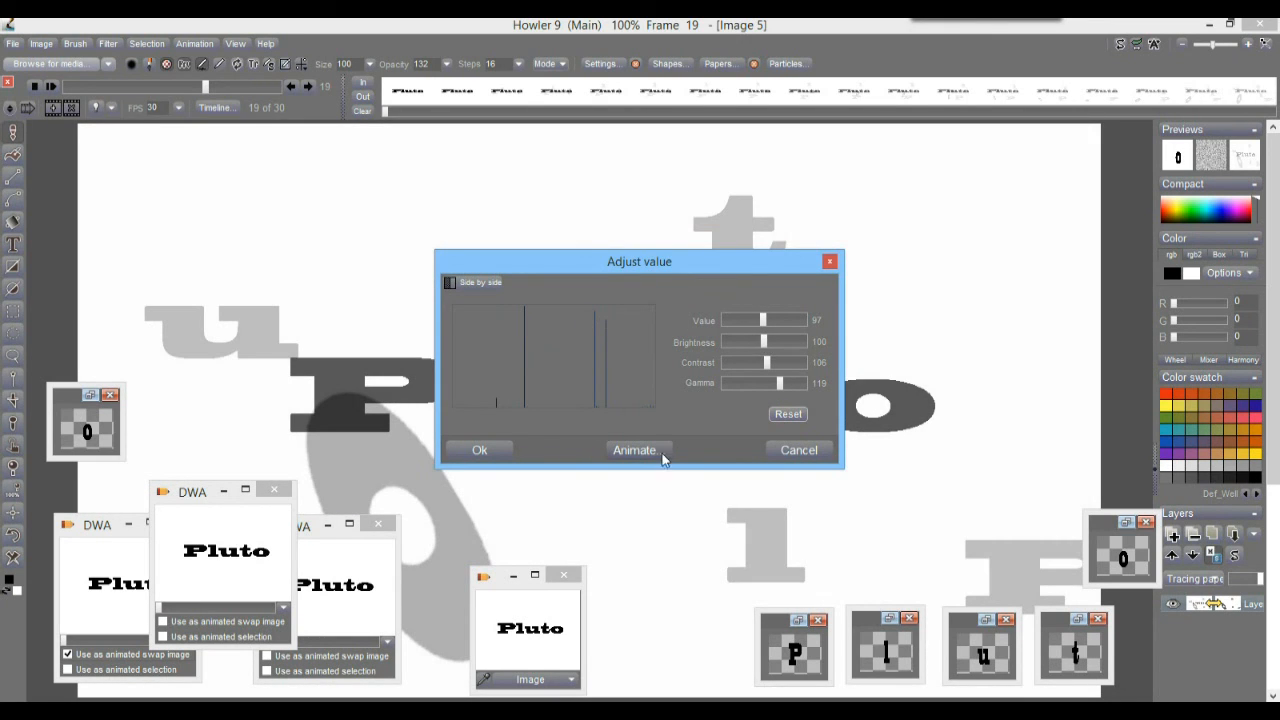
click(634, 451)
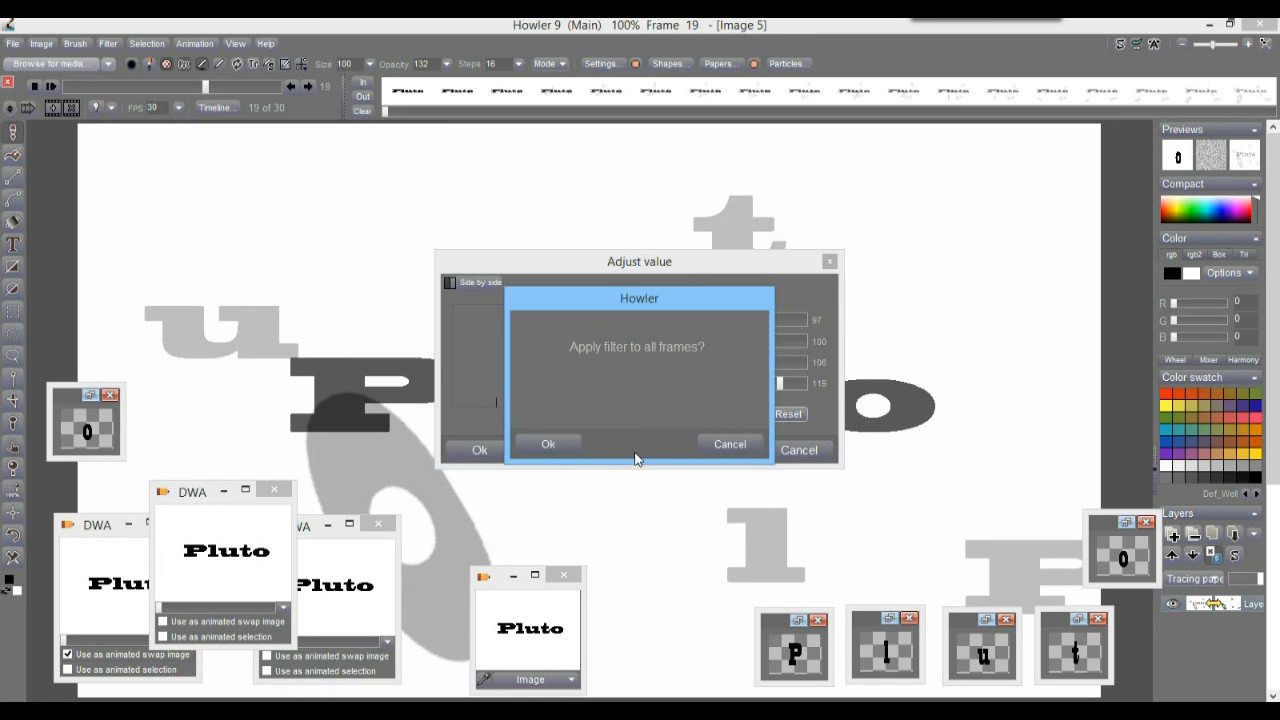
click(547, 450)
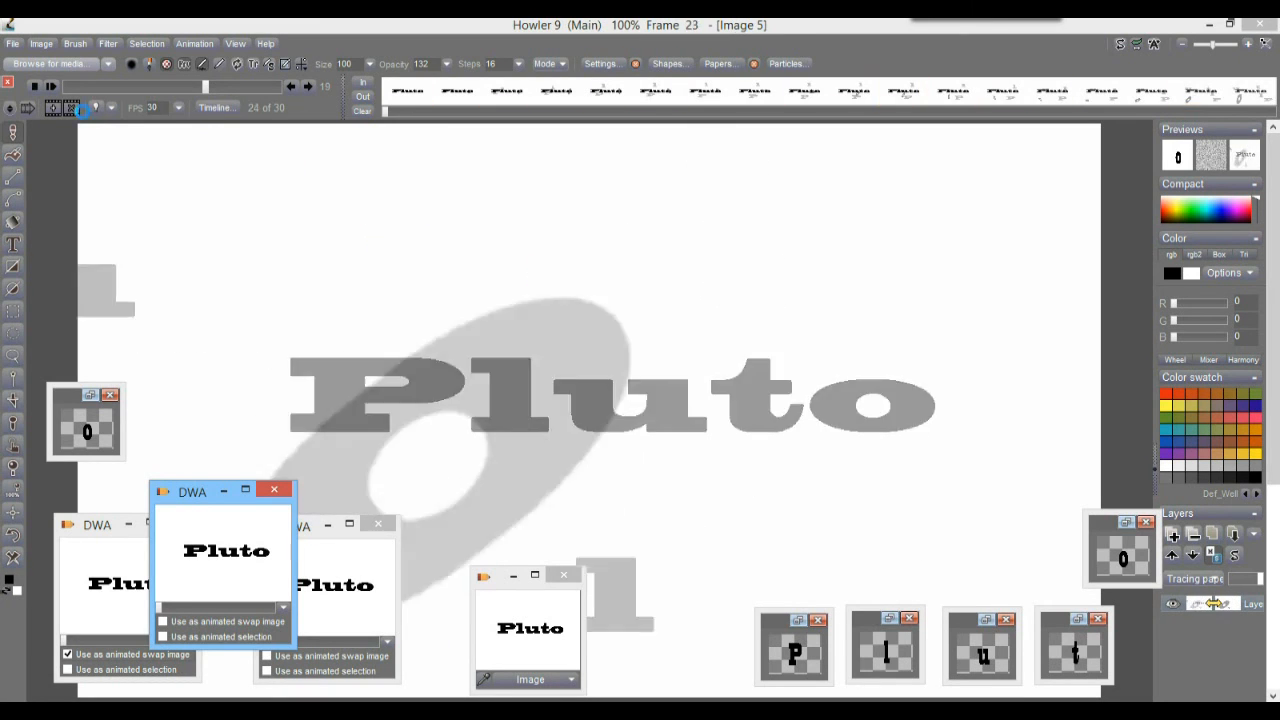
click(51, 86)
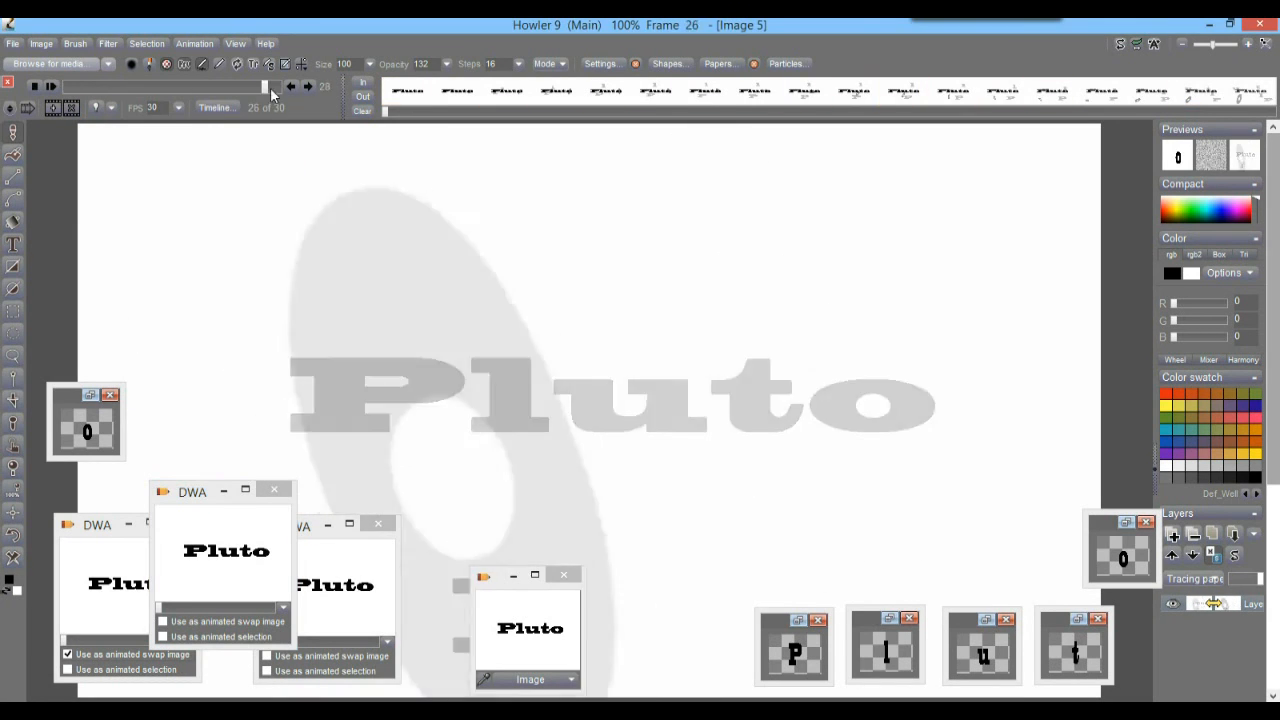
Step: Return to the first frame and add five frames there to hold the solid title longer
drag(281, 97, 39, 106)
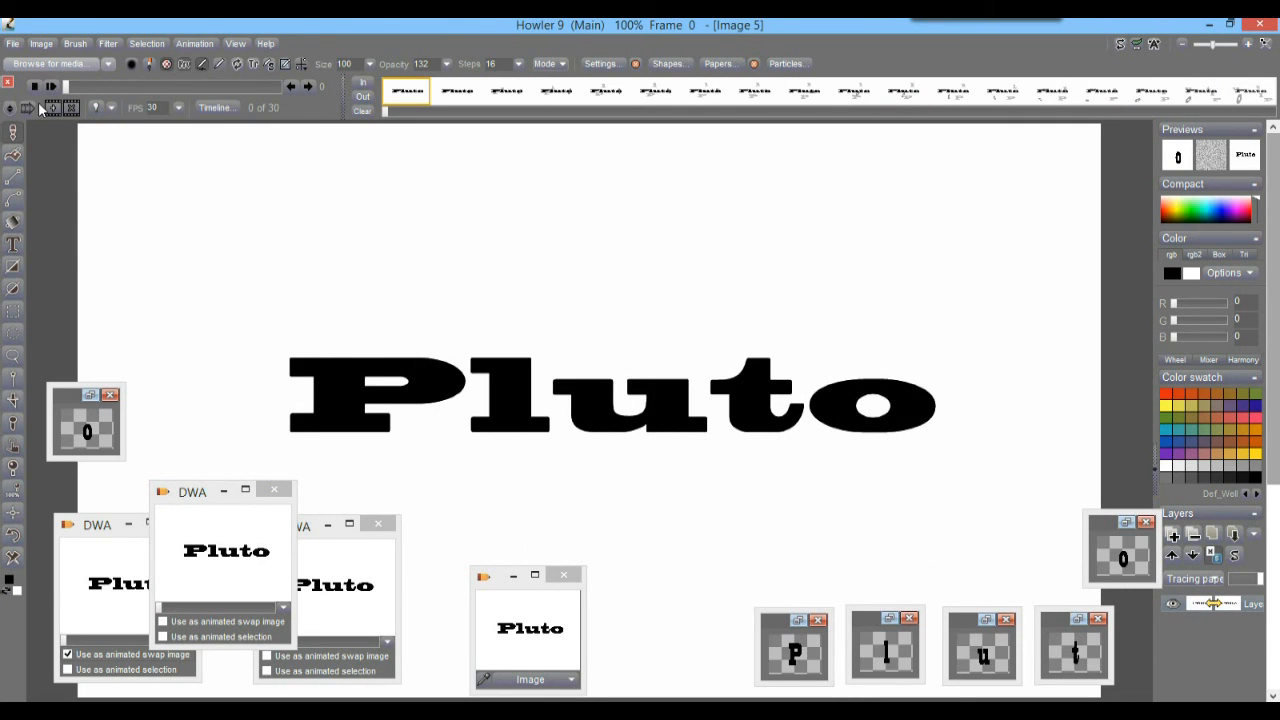
click(52, 107)
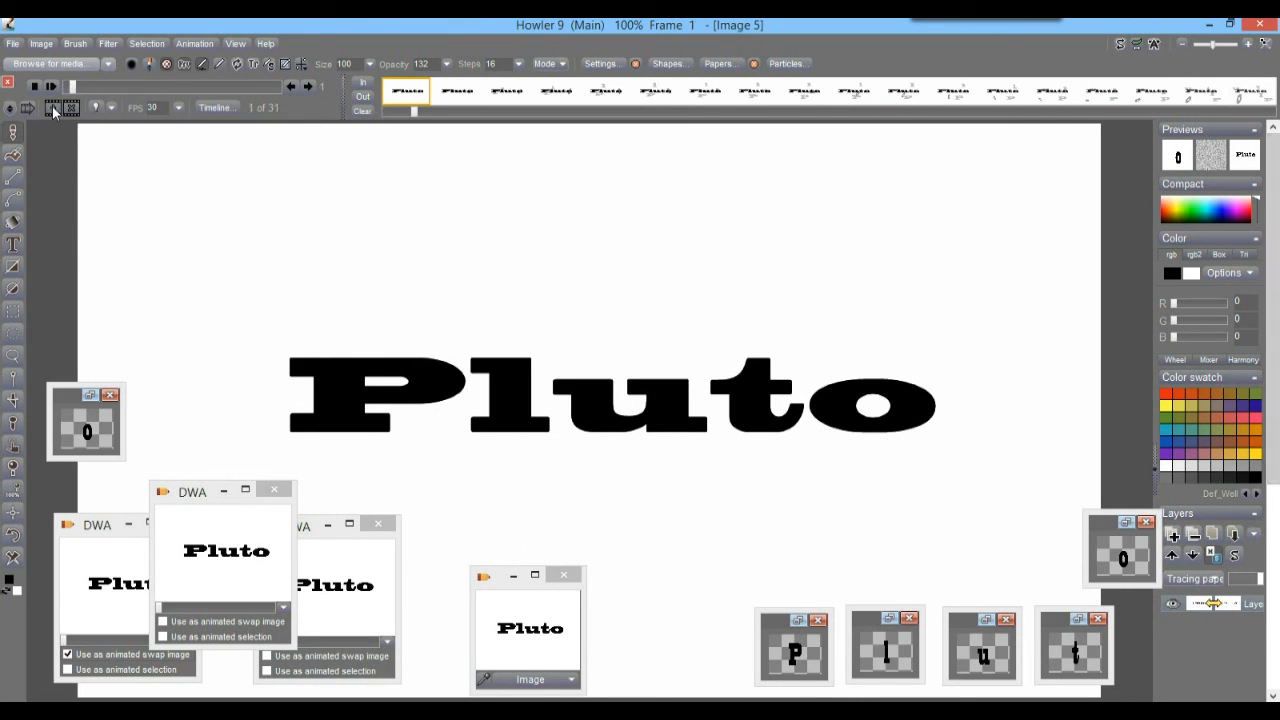
click(52, 106)
Step: Add four frames at the end of the animation and play it back, stopping at the first frame
click(52, 86)
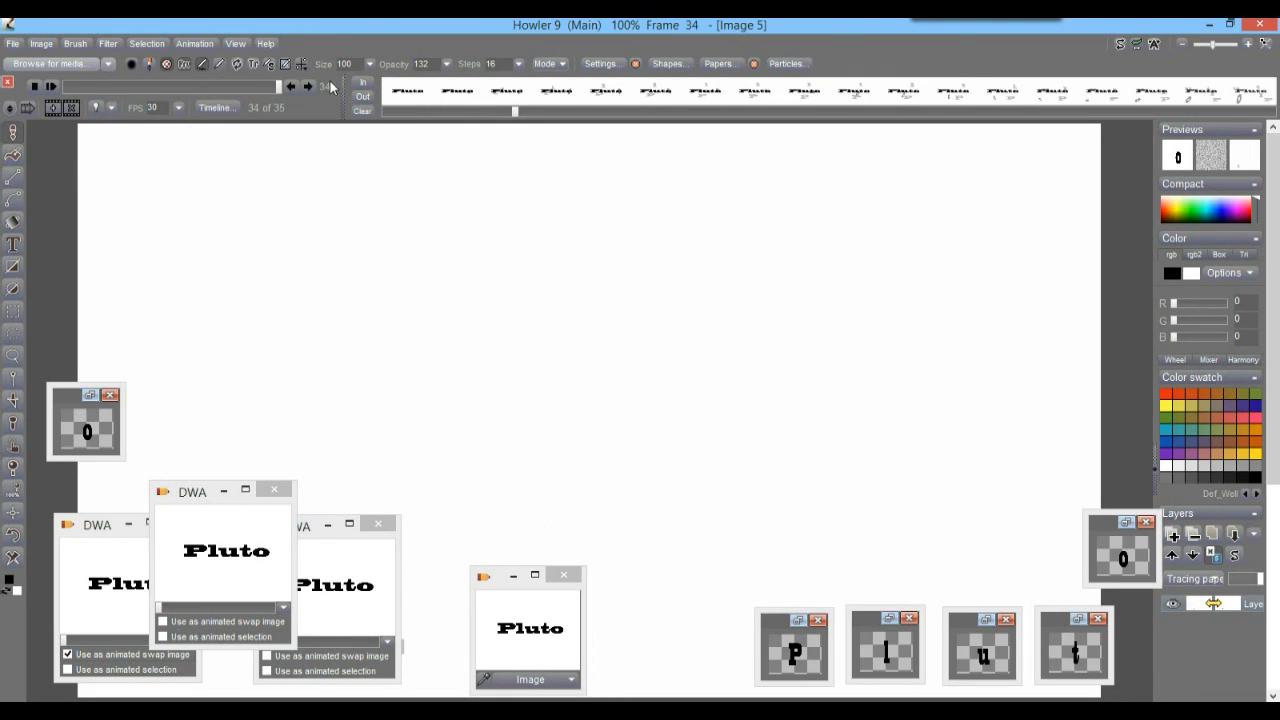
click(55, 107)
click(54, 105)
click(54, 105)
click(54, 107)
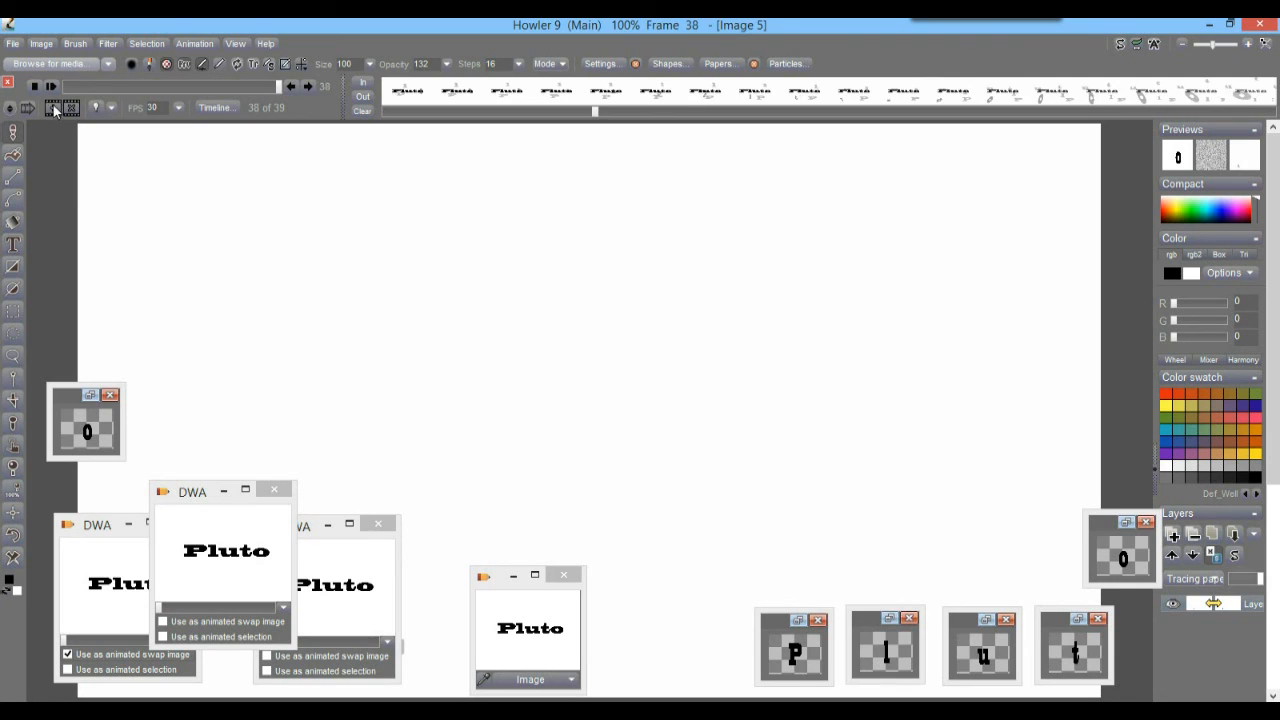
click(51, 87)
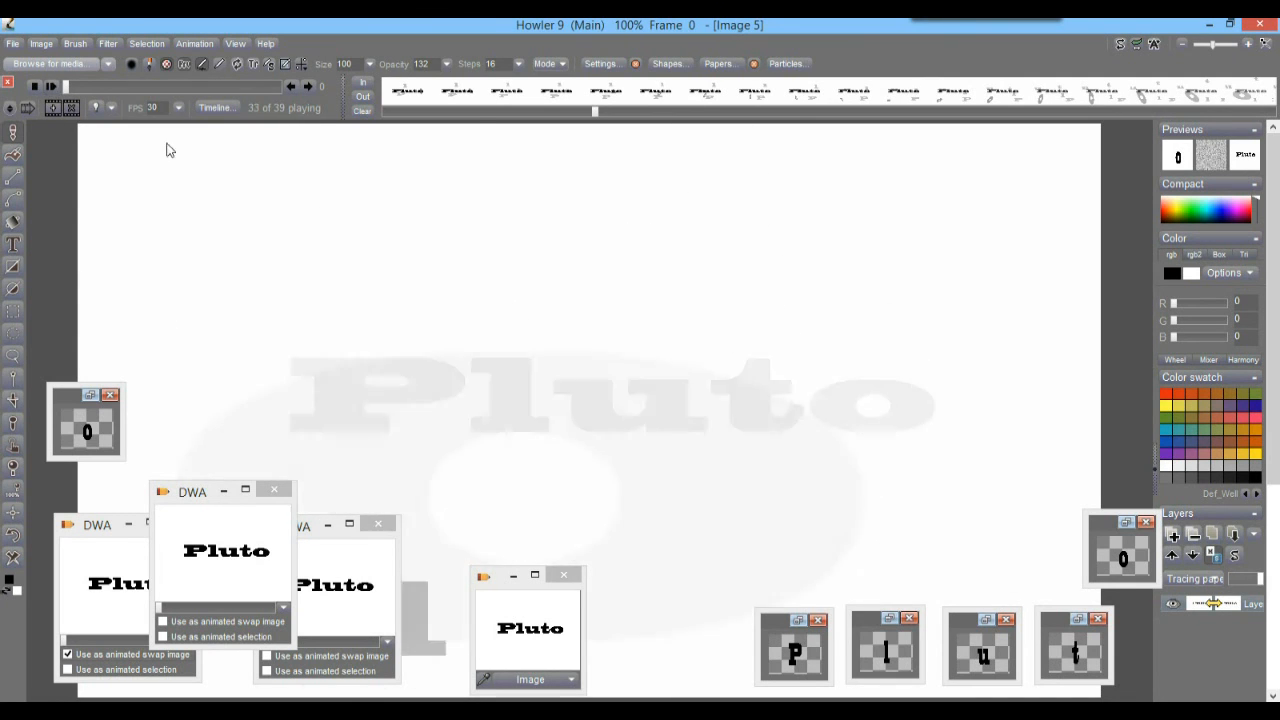
click(38, 85)
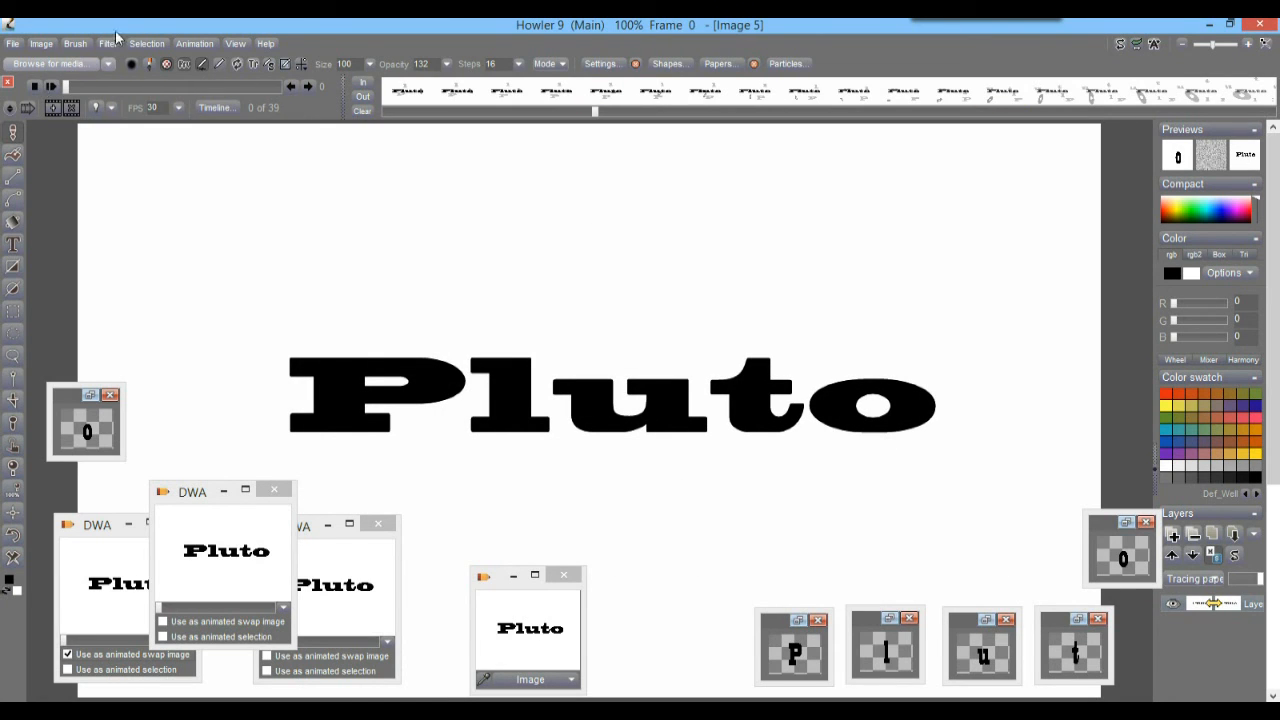
Step: Store the darkened and lengthened 39-frame animation to disc
click(197, 44)
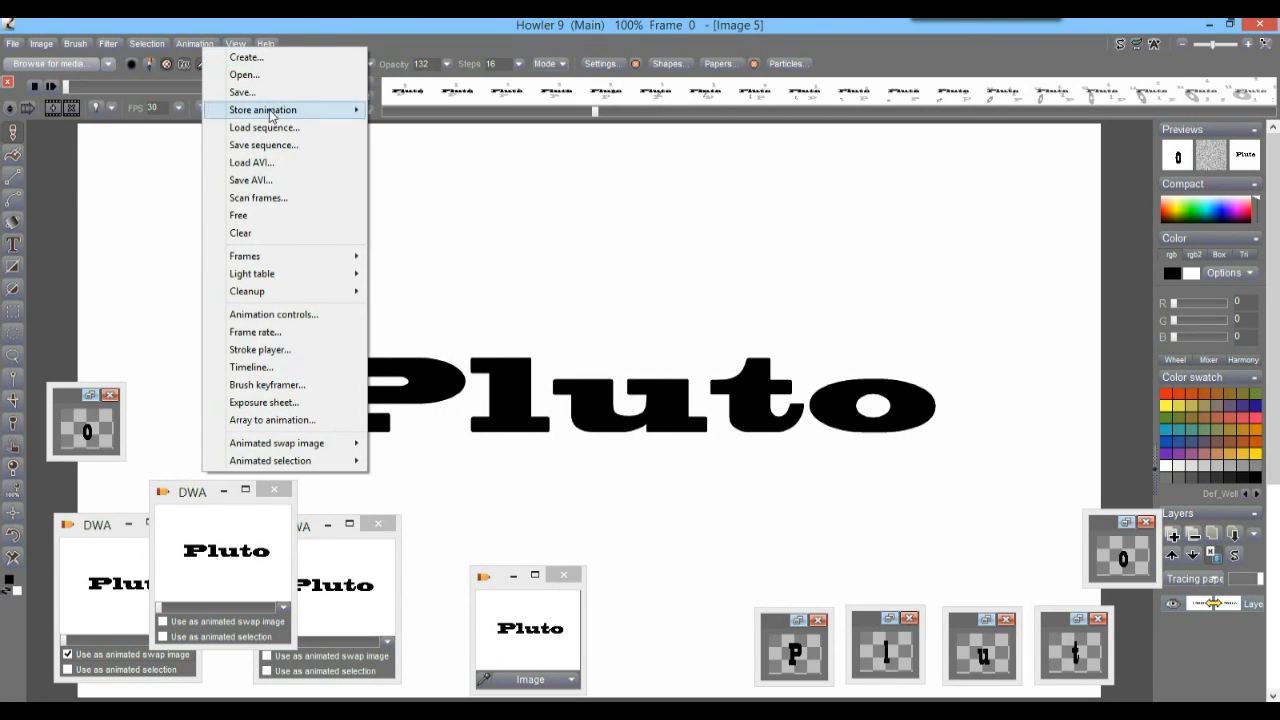
mouse_move(269, 114)
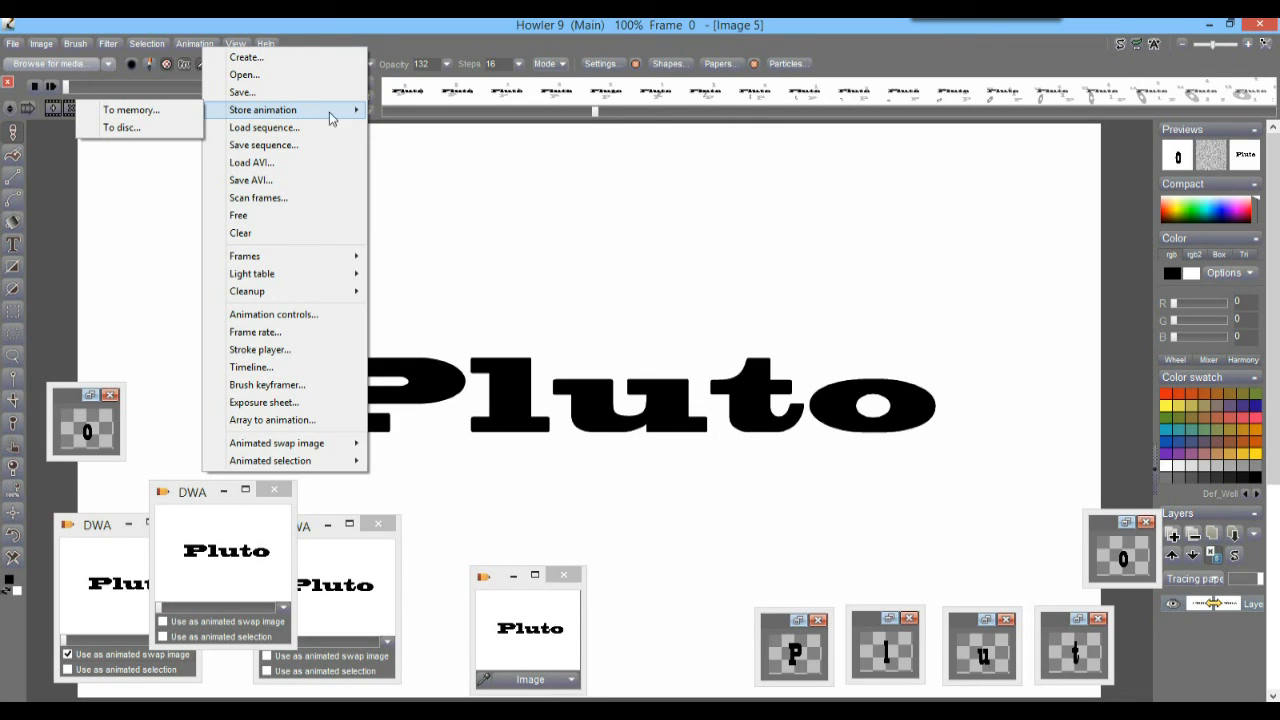
click(121, 127)
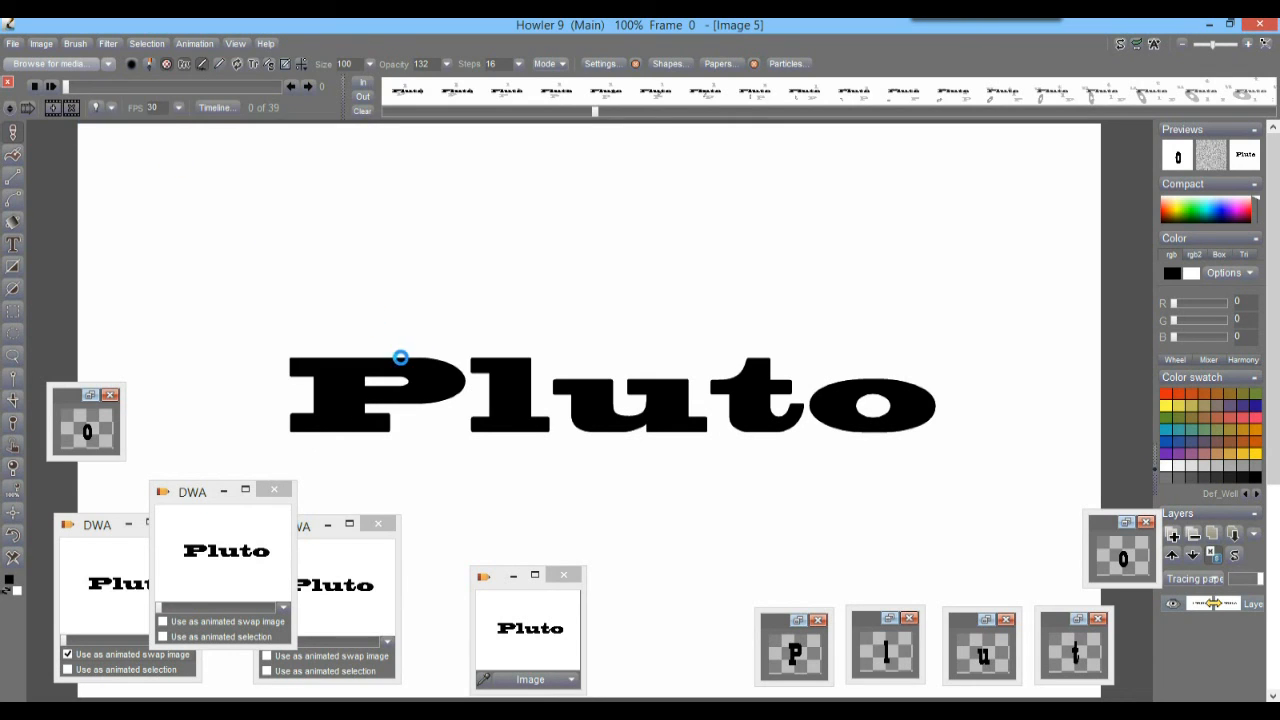
Step: Open the Lighting tool on the first frame and place the light above the letter P, clear of the title
click(110, 43)
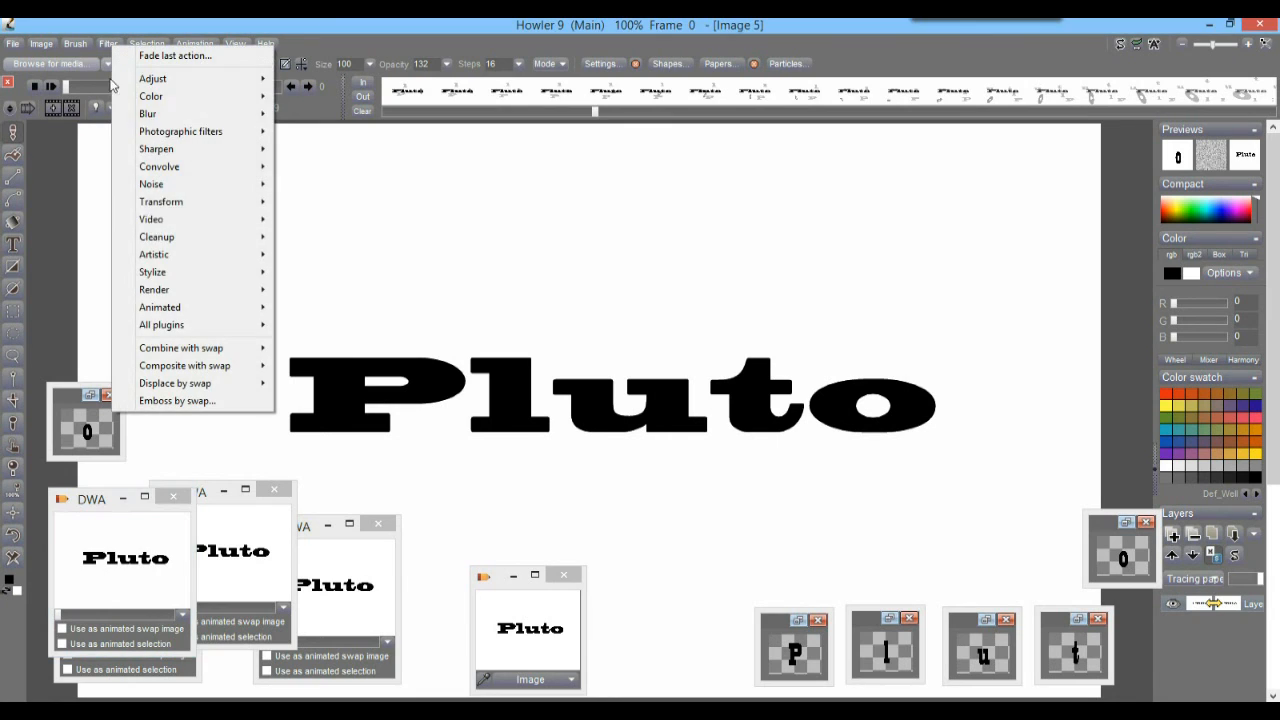
mouse_move(190, 274)
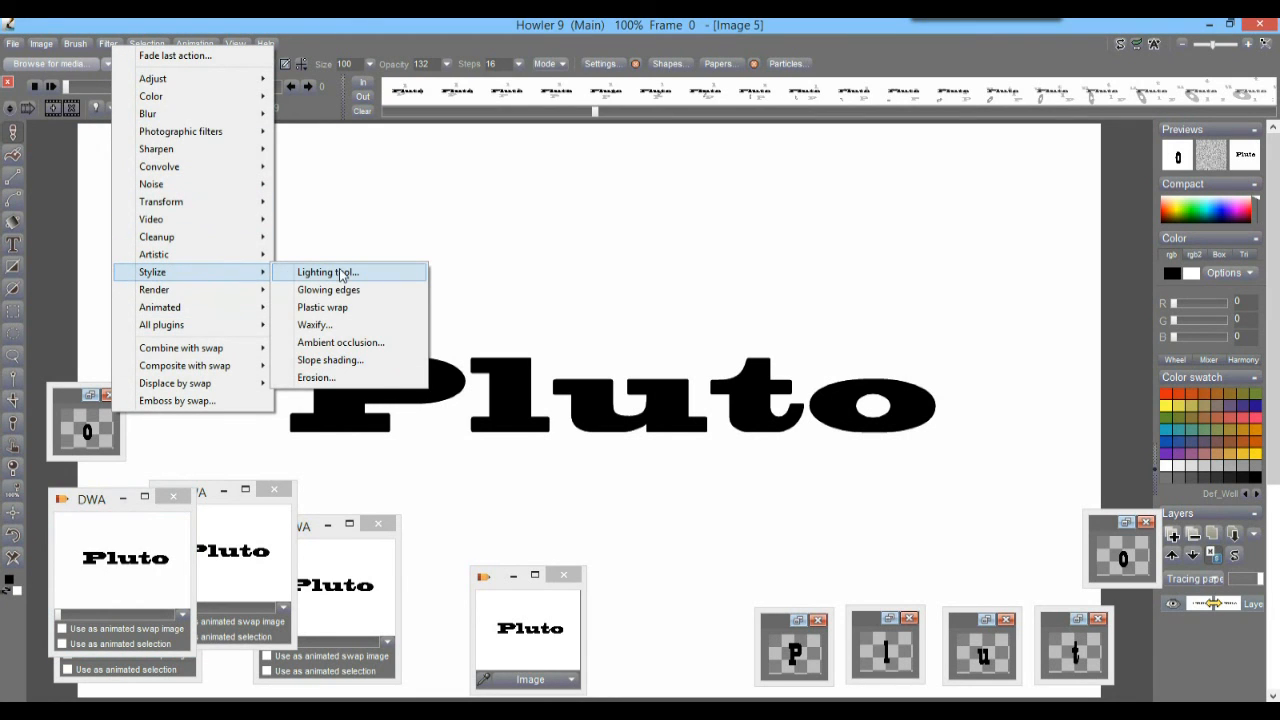
click(340, 273)
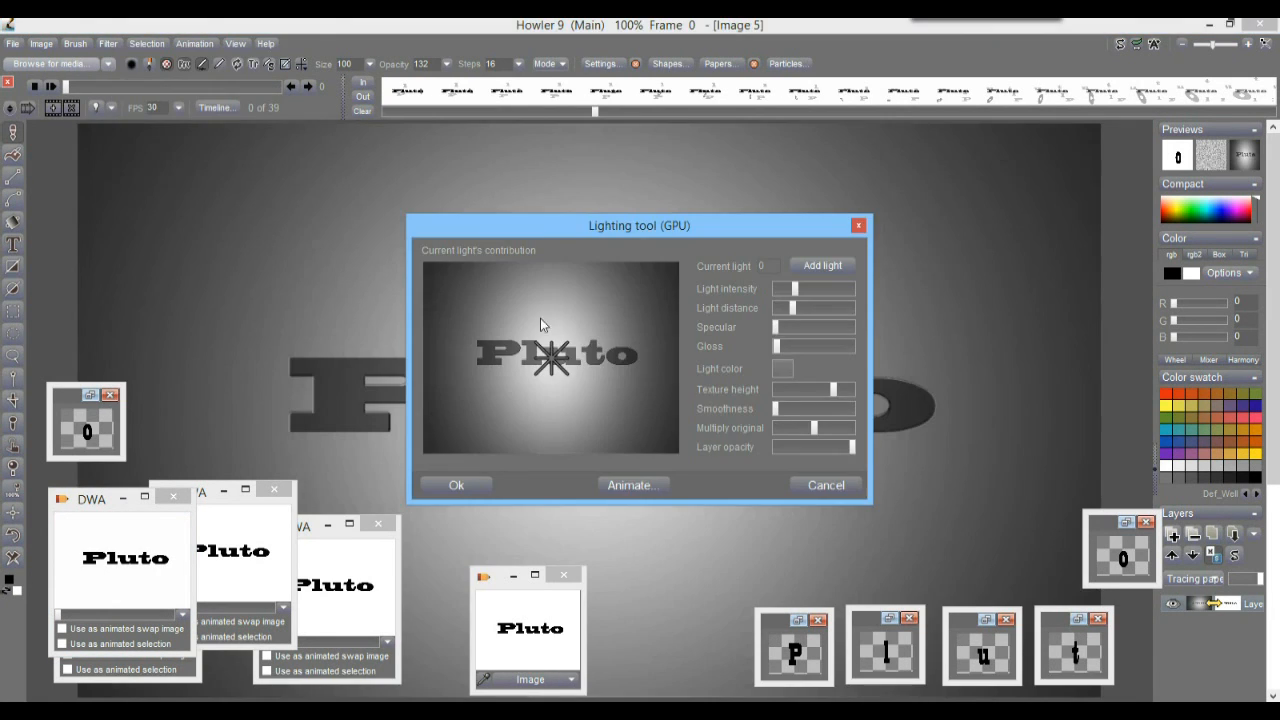
drag(536, 226, 828, 48)
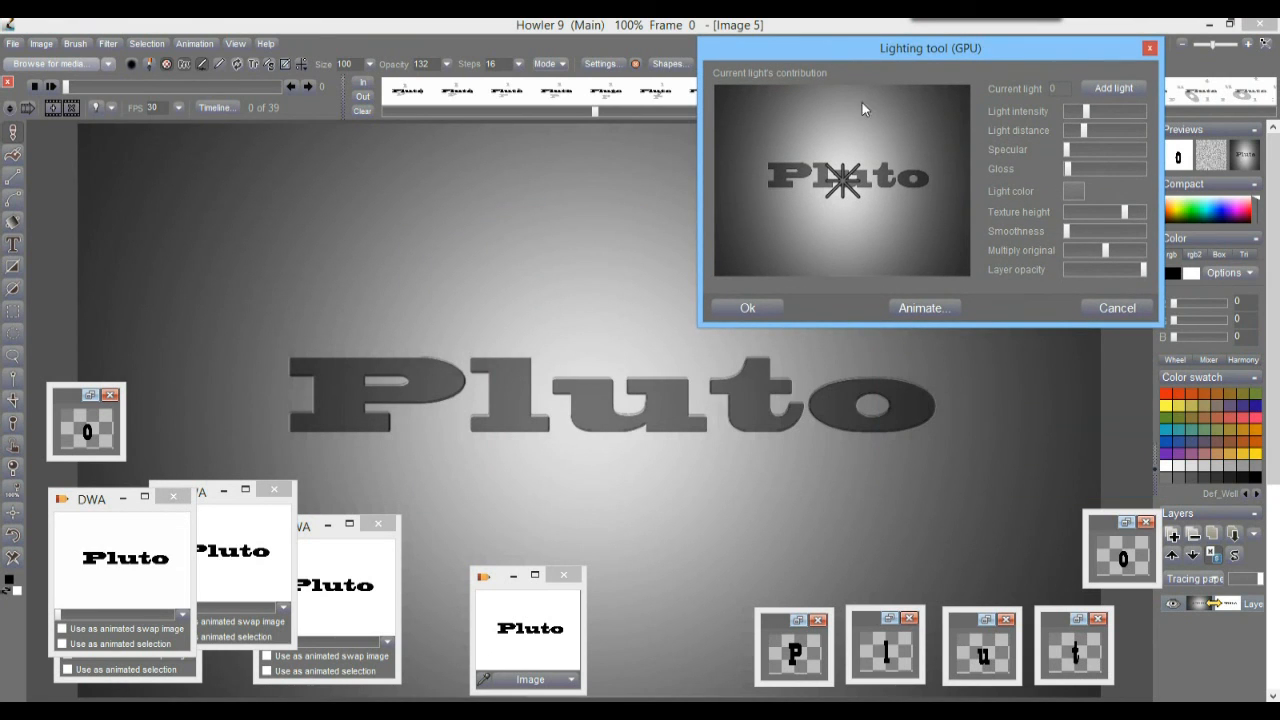
mouse_move(855, 178)
mouse_down()
mouse_move(790, 116)
mouse_move(778, 126)
mouse_up()
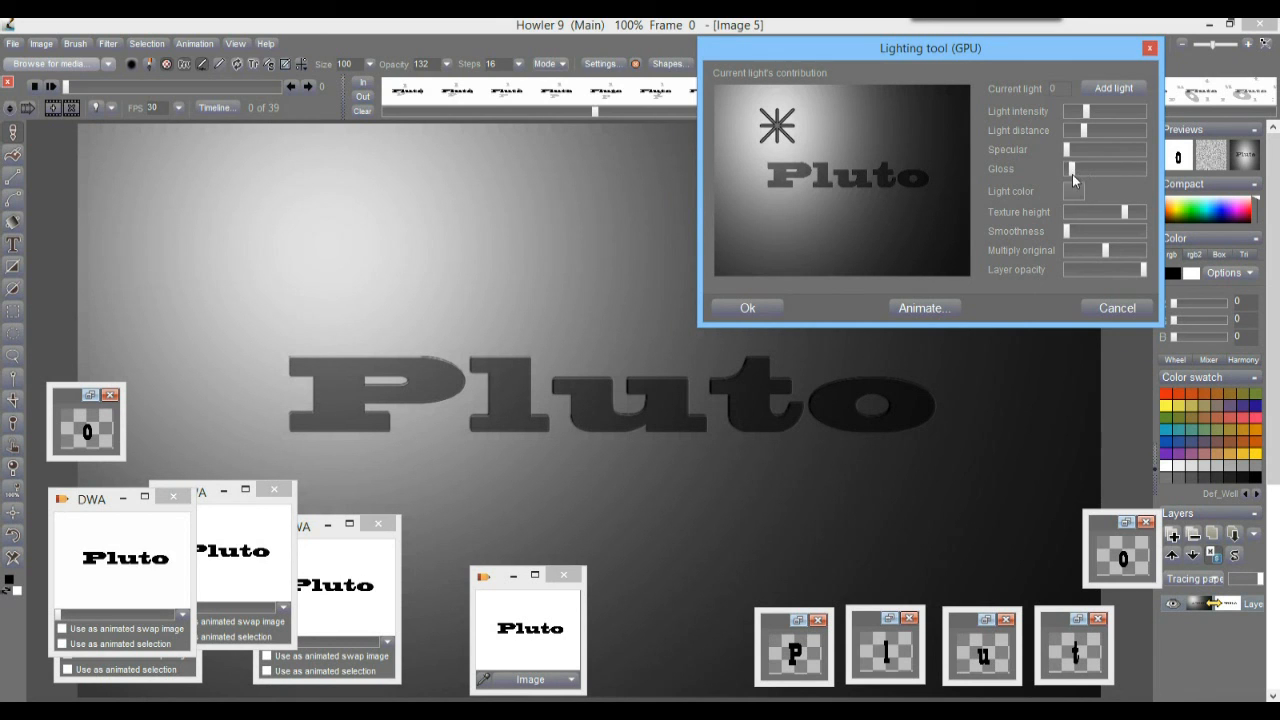
Step: Raise Specular and Smoothness, lower Light distance, Light intensity, Texture height and Multiply original, and shift the light closer to the image's upper-left corner
mouse_move(1066, 149)
mouse_down()
mouse_move(1098, 146)
mouse_move(1088, 154)
mouse_move(1140, 116)
mouse_move(1067, 132)
mouse_move(1092, 113)
mouse_move(1080, 116)
mouse_up()
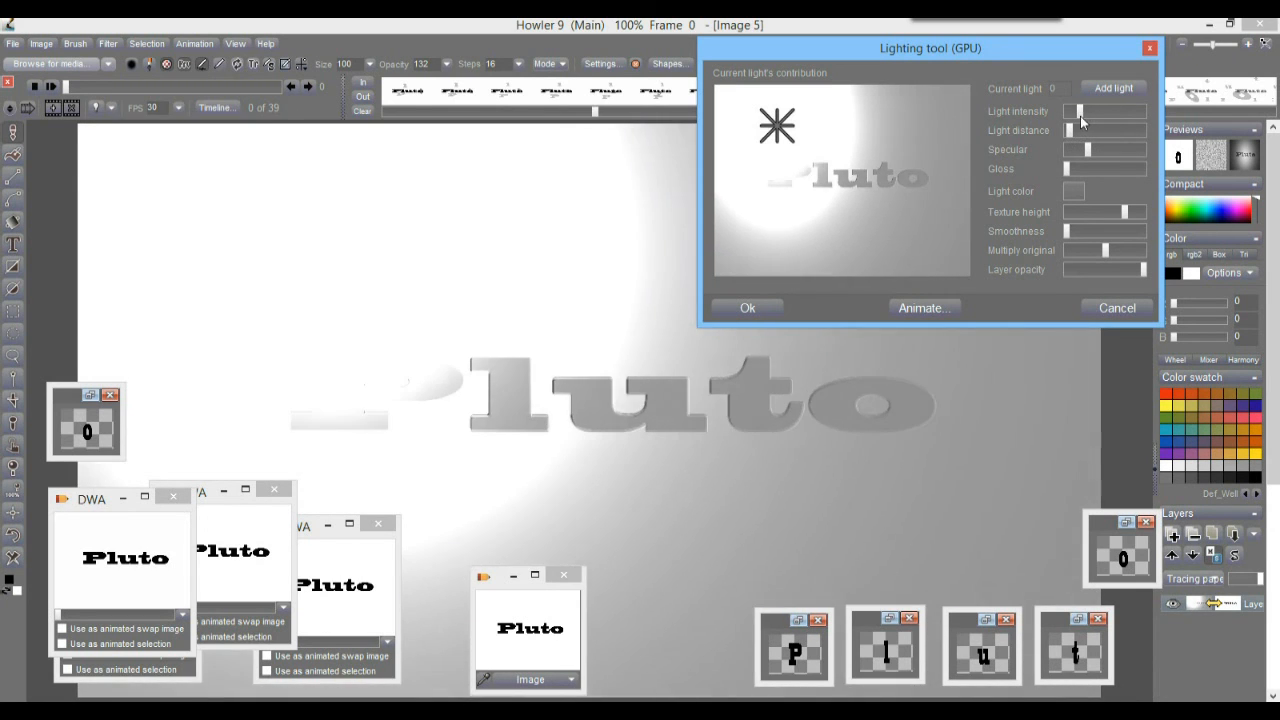
mouse_move(1124, 212)
mouse_down()
mouse_move(1170, 218)
mouse_move(1070, 218)
mouse_move(1122, 215)
mouse_move(1100, 217)
mouse_up()
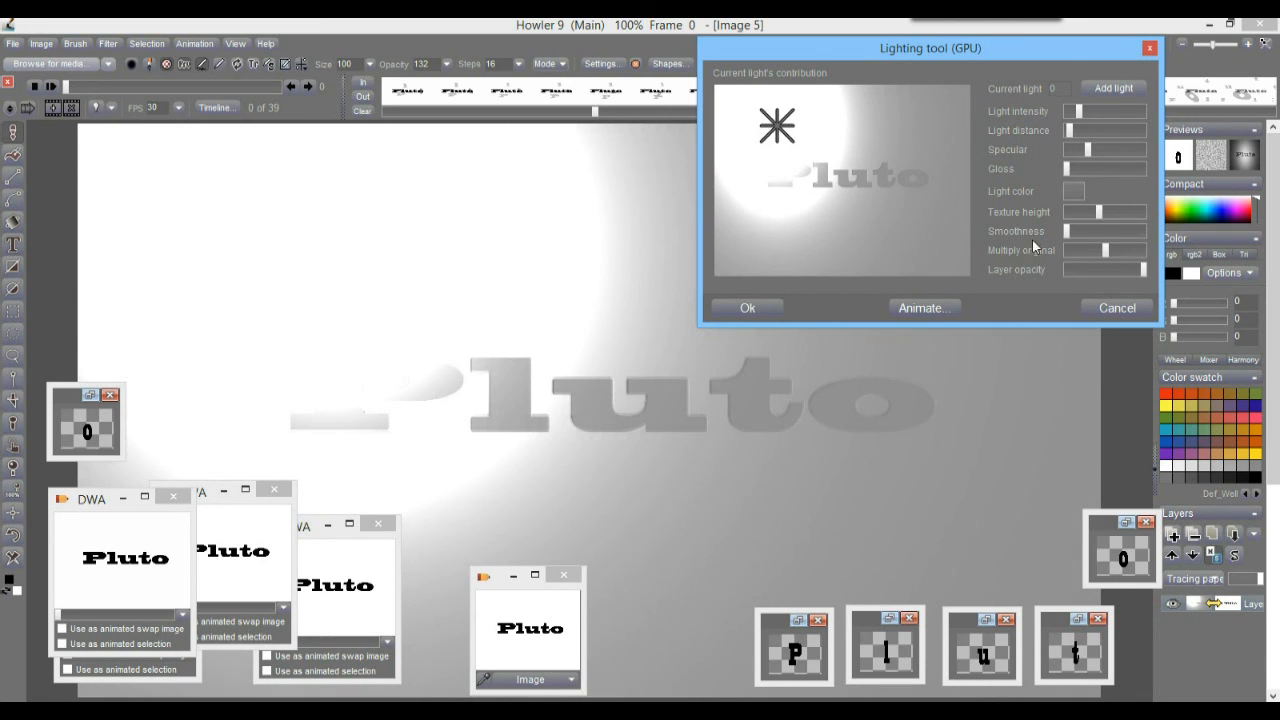
drag(1067, 231, 1095, 262)
mouse_move(780, 125)
mouse_down()
mouse_move(950, 86)
mouse_move(745, 110)
mouse_move(886, 148)
mouse_move(765, 31)
mouse_move(778, 48)
mouse_move(766, 101)
mouse_up()
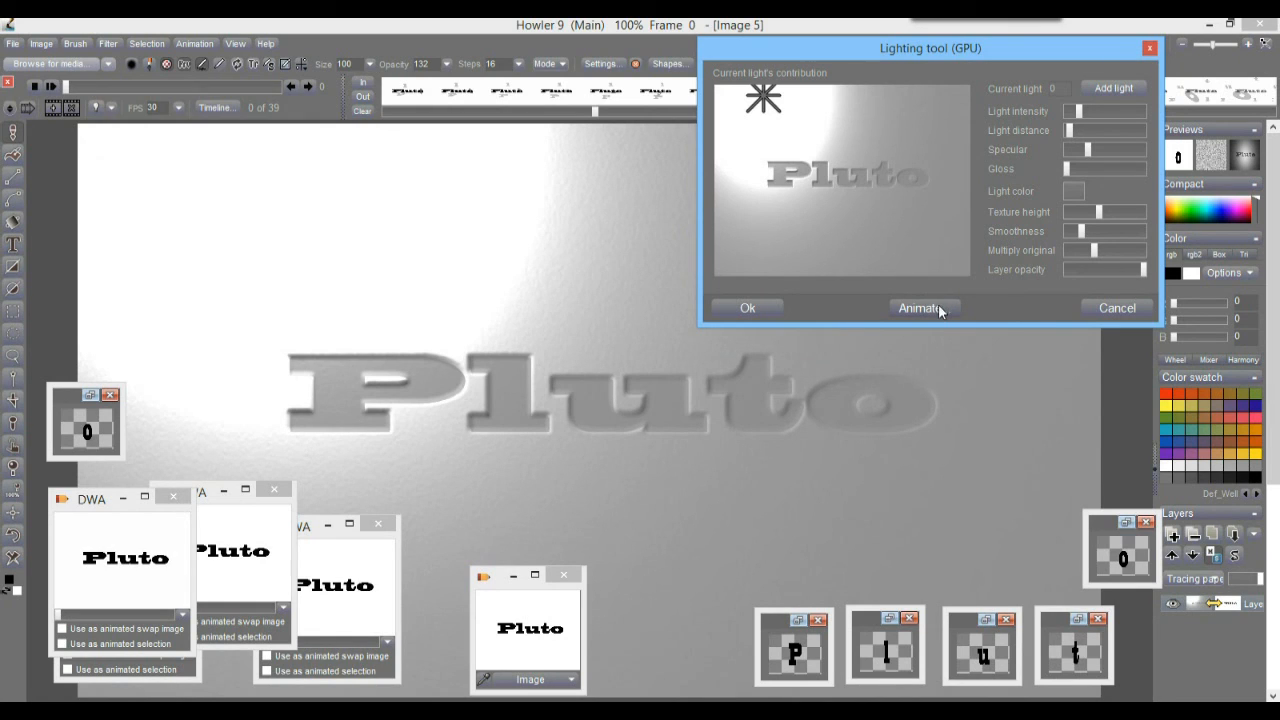
Step: Set the light color to the dark teal #315D62
click(1073, 192)
mouse_move(984, 176)
mouse_down()
mouse_move(983, 213)
mouse_move(987, 202)
mouse_up()
click(874, 171)
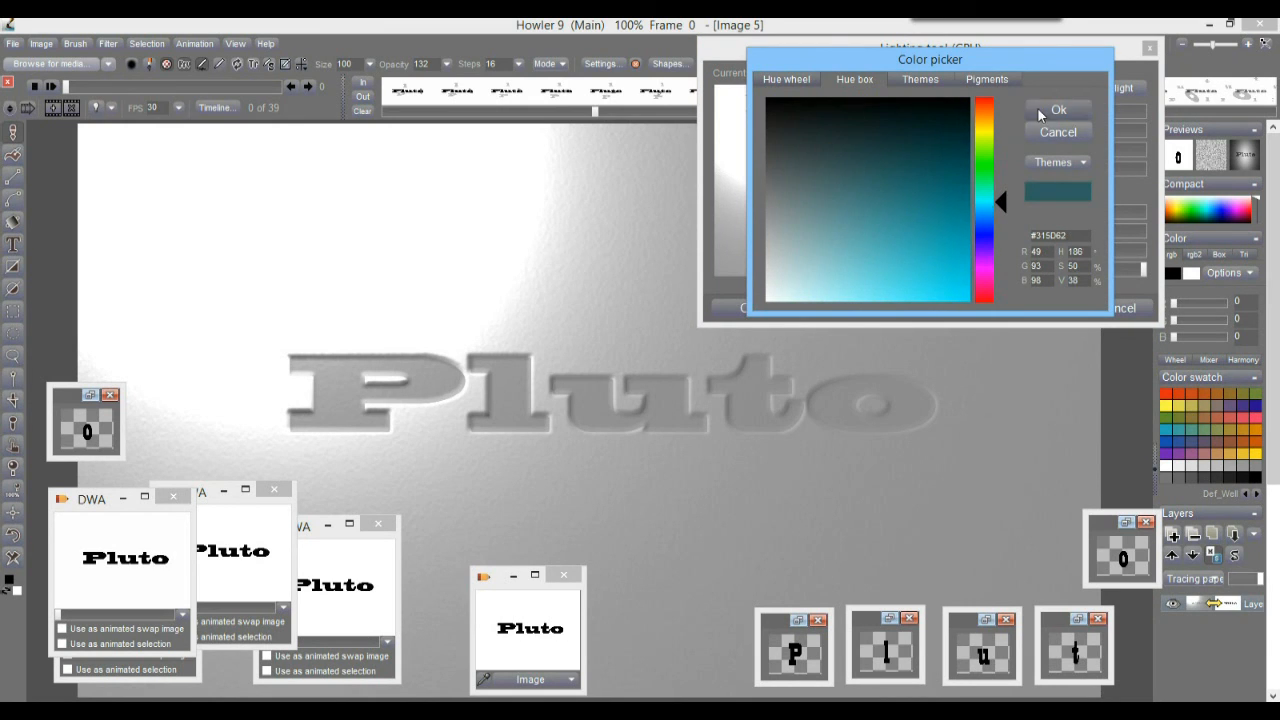
click(1036, 110)
Step: Lower the Light intensity and strengthen Specular, Gloss, Smoothness, Texture height and Multiply original for a rough, embossed title on a dark surface
drag(1072, 109, 1074, 111)
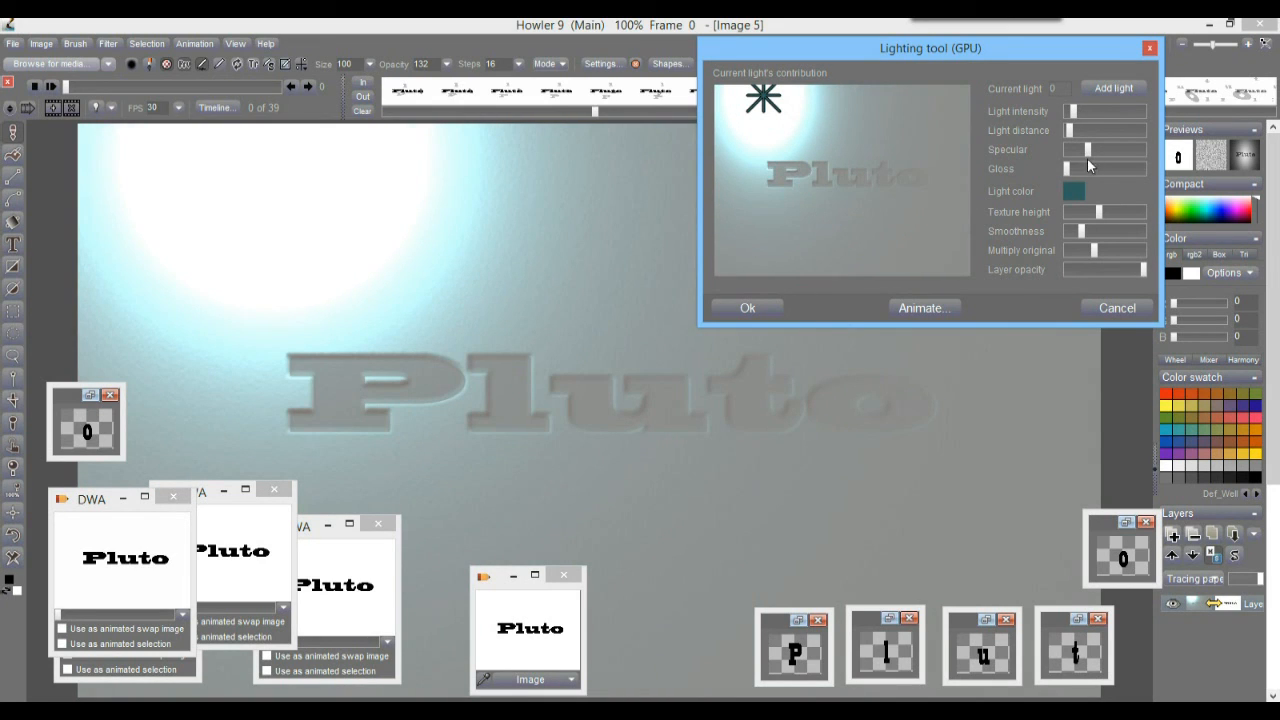
drag(1072, 132, 1125, 151)
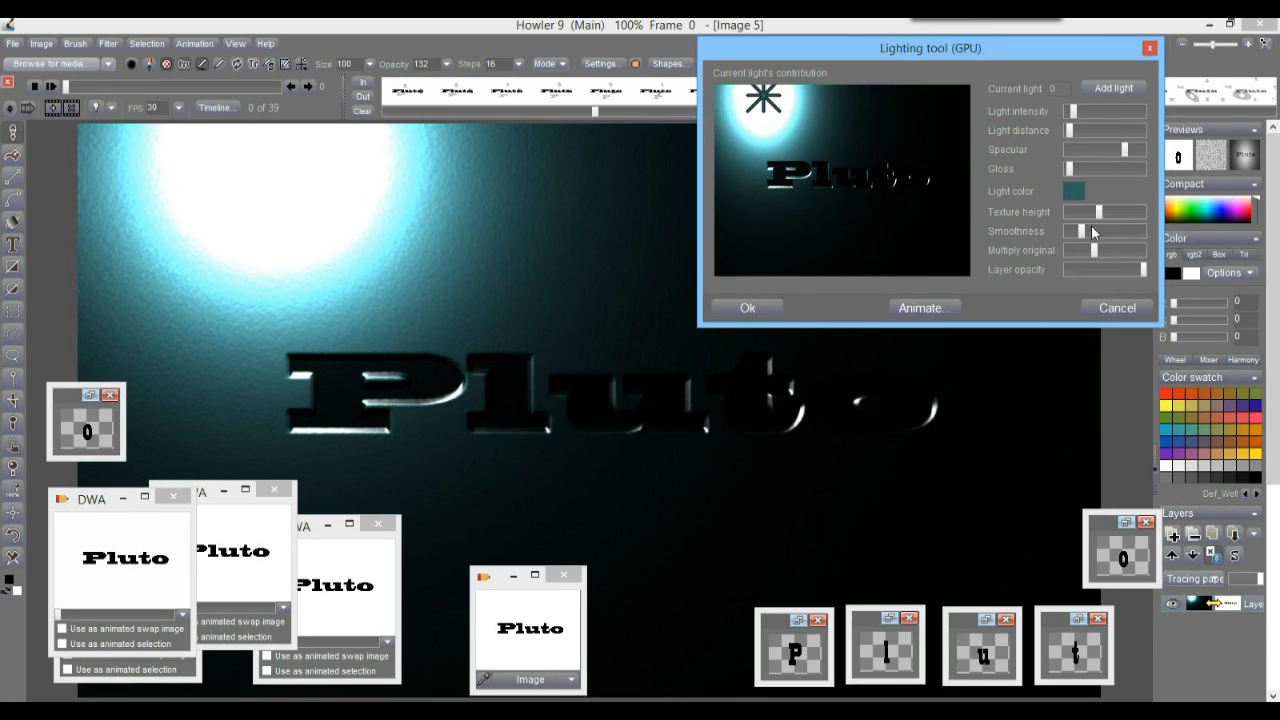
drag(1066, 237, 1069, 236)
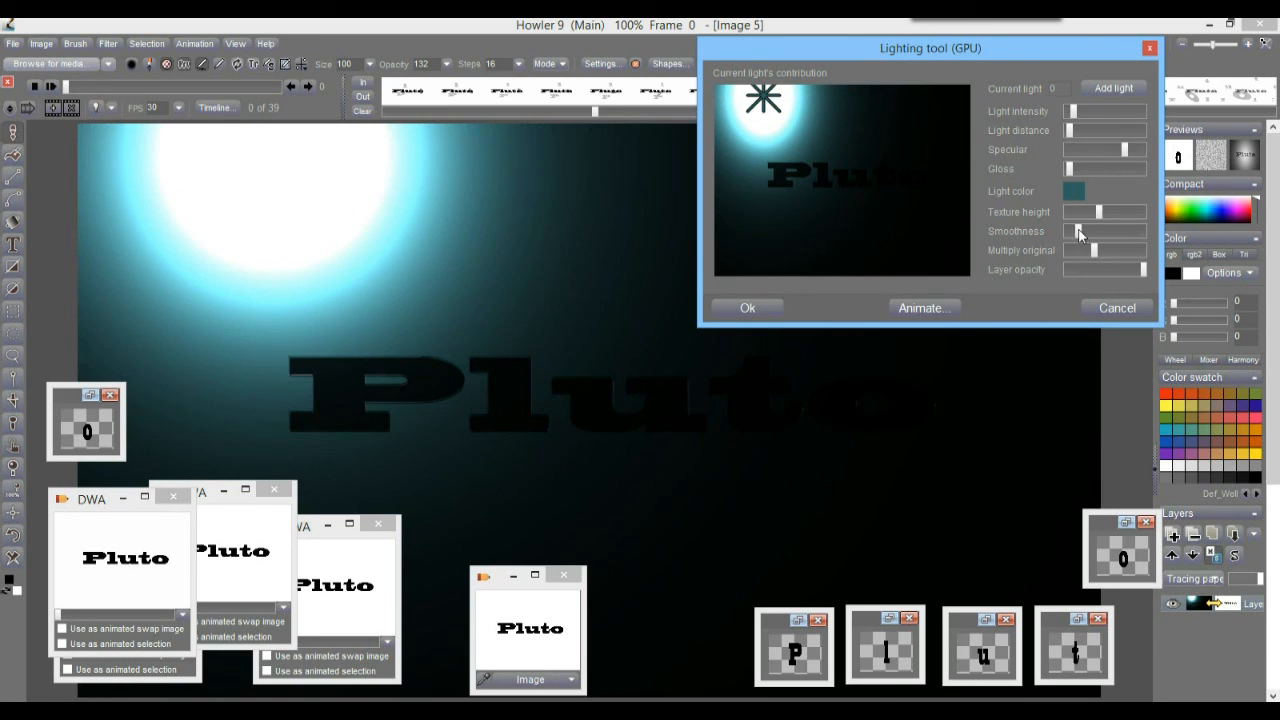
drag(1092, 229, 1132, 214)
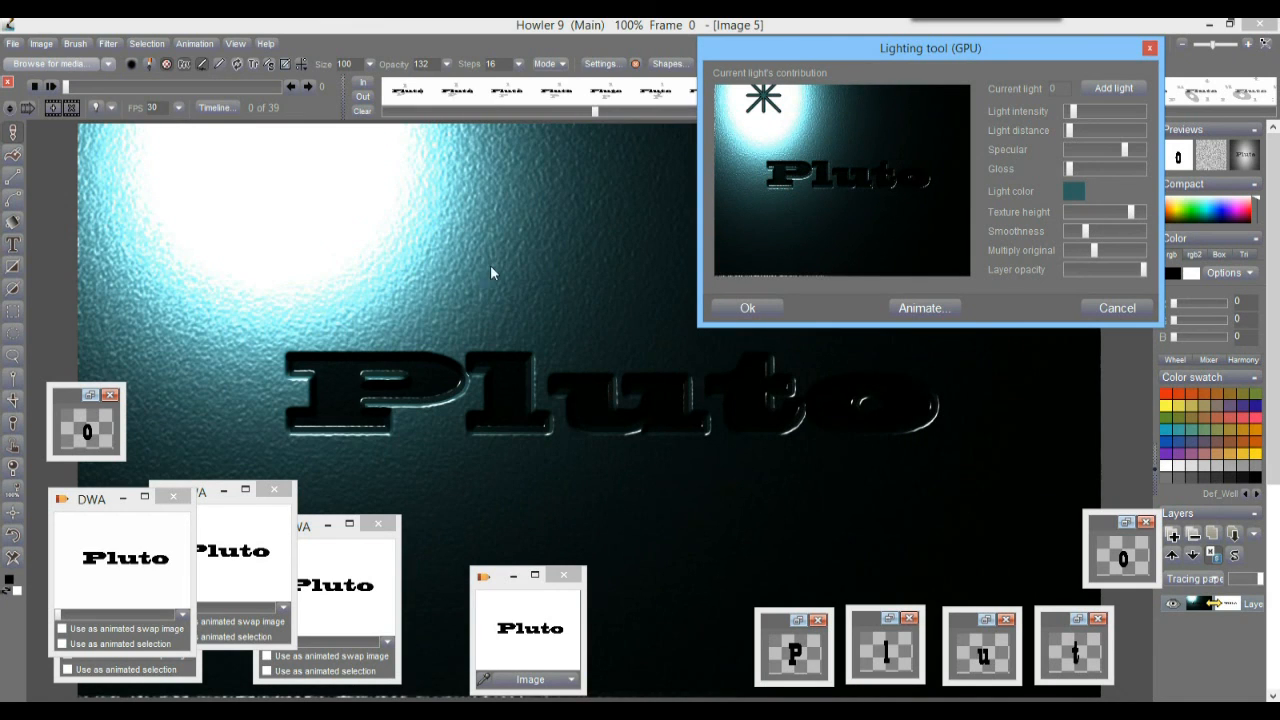
drag(1096, 251, 1139, 258)
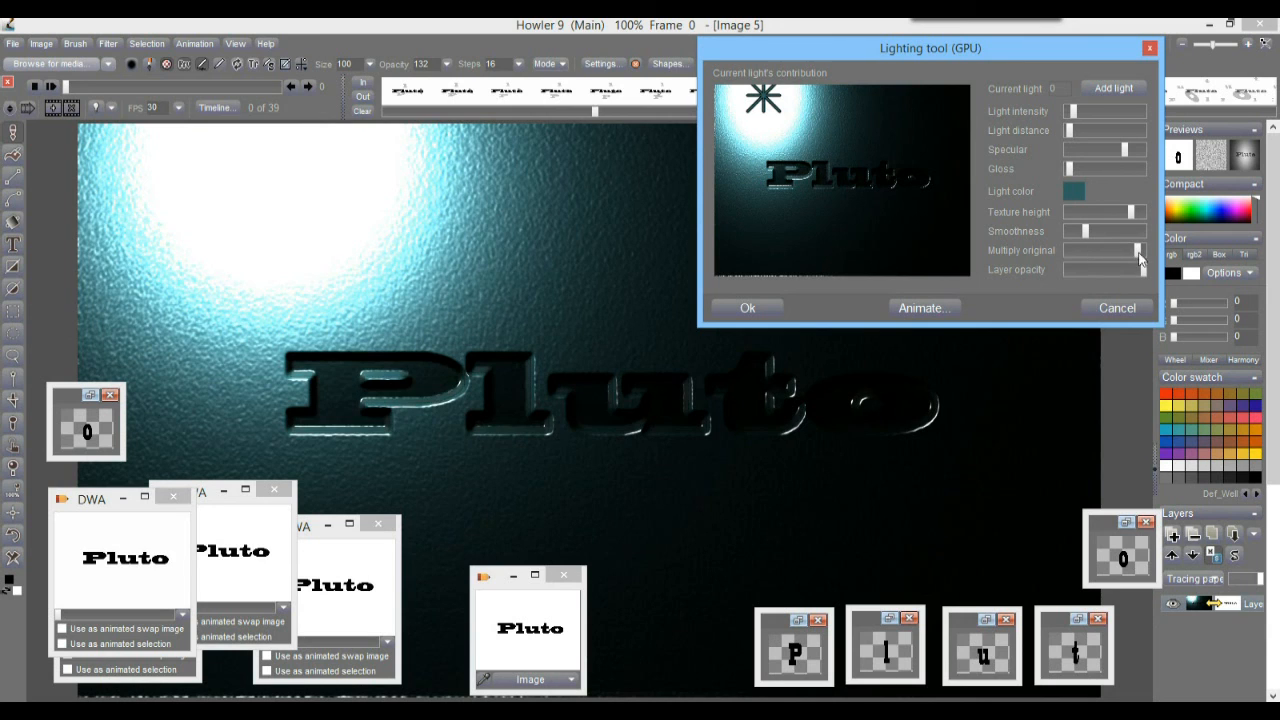
Step: Apply the lighting effect to all frames of the animation and play it back, stopping at the first frame
click(920, 308)
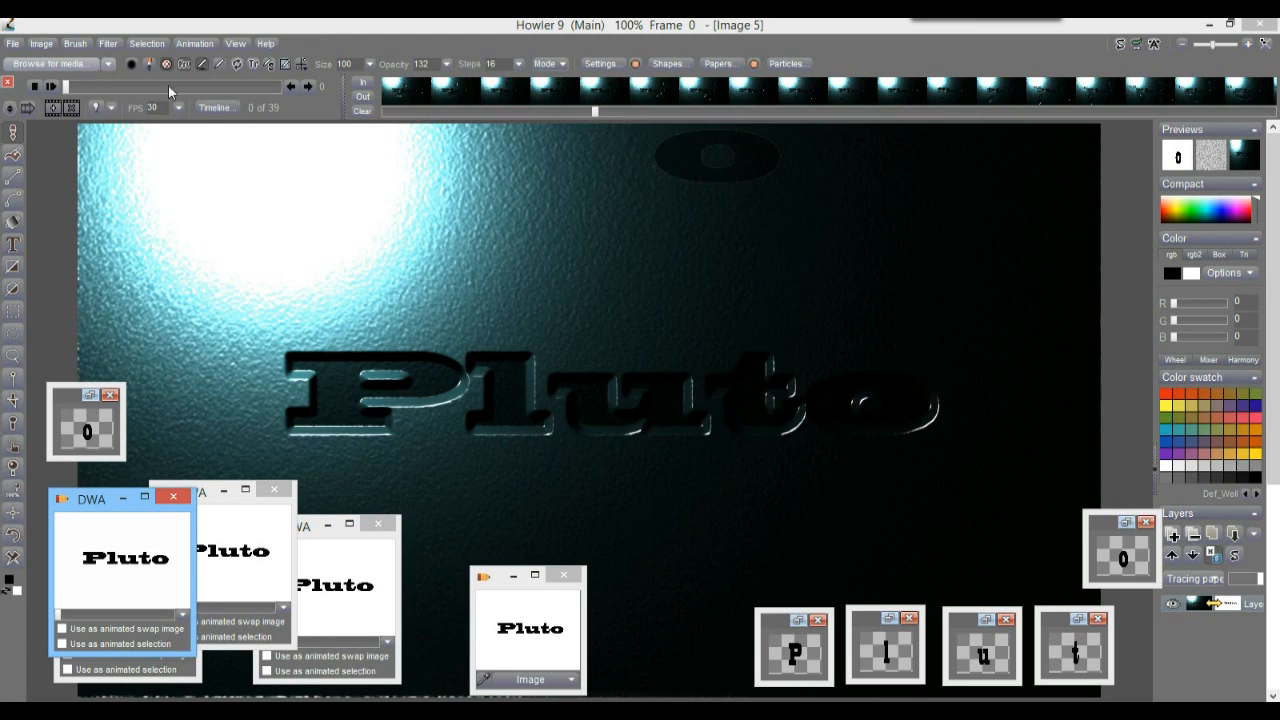
click(52, 87)
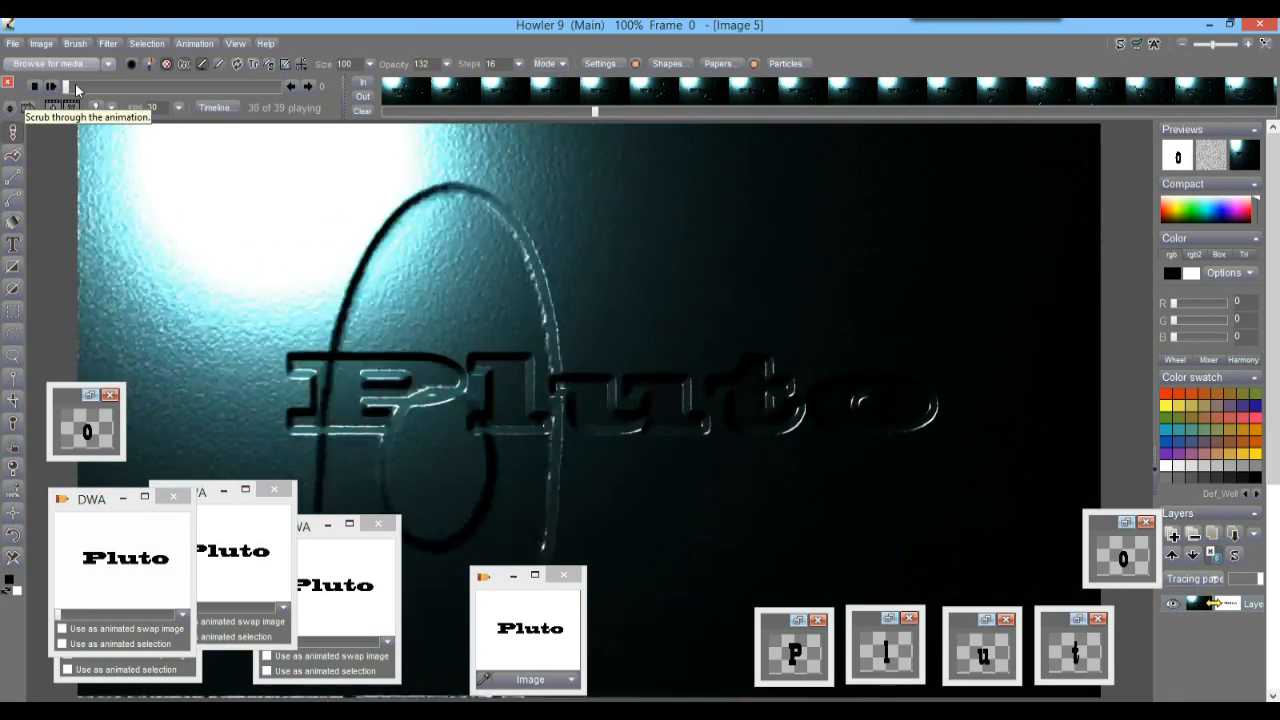
mouse_move(75, 82)
mouse_down()
mouse_move(177, 88)
mouse_move(57, 87)
mouse_up()
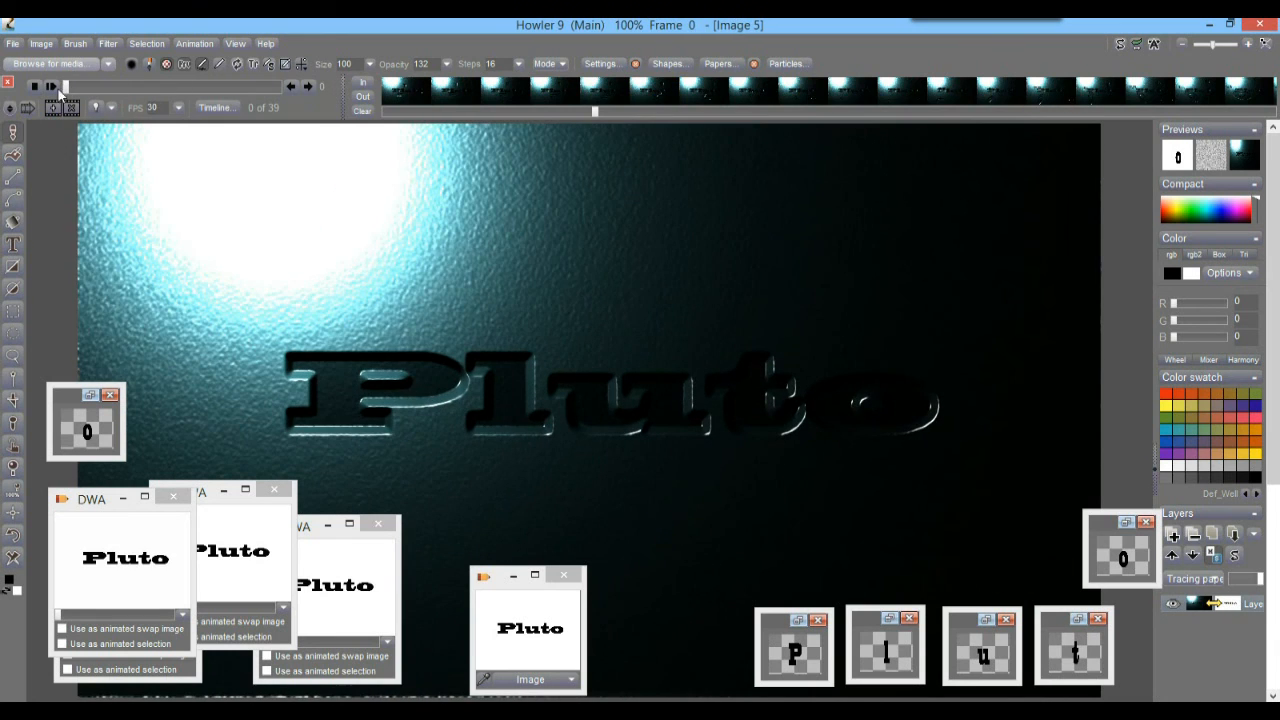